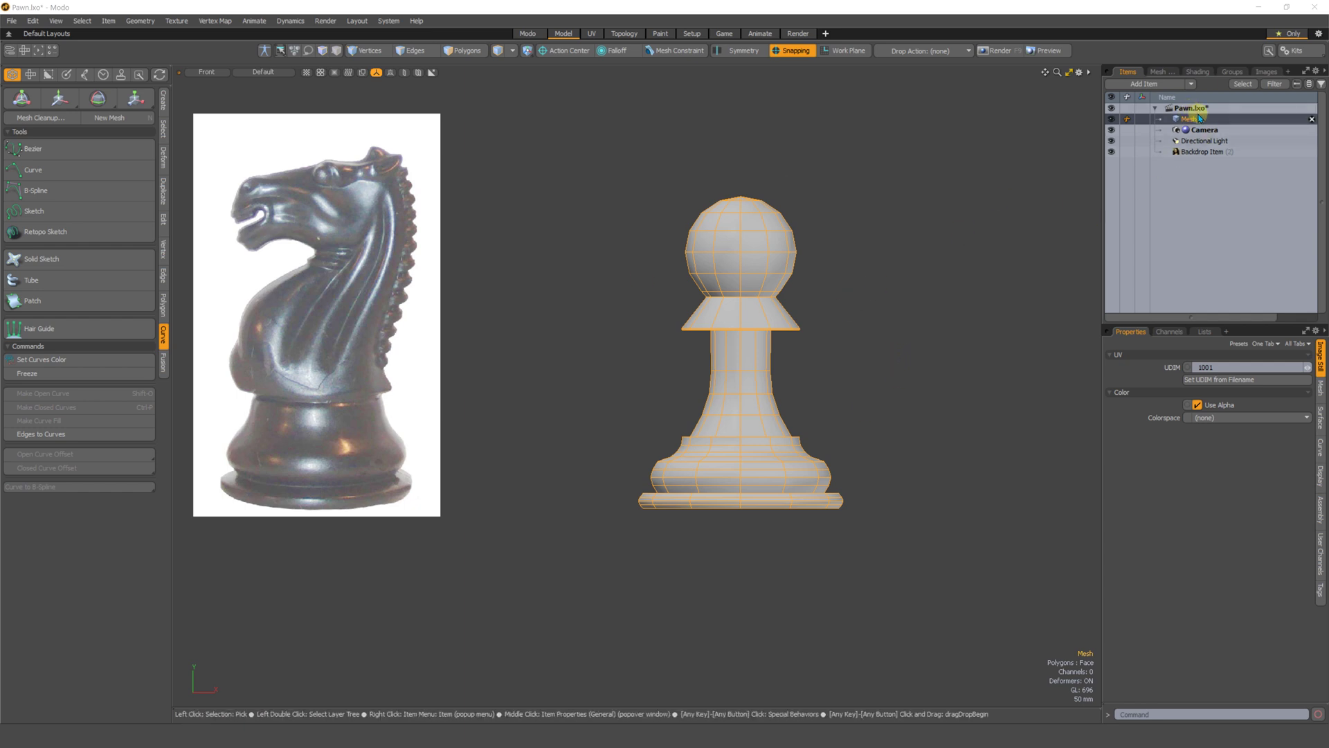
- Save the scene as Knight_01.lxo in the 07 Chess - Knight folder
click(9, 23)
click(136, 198)
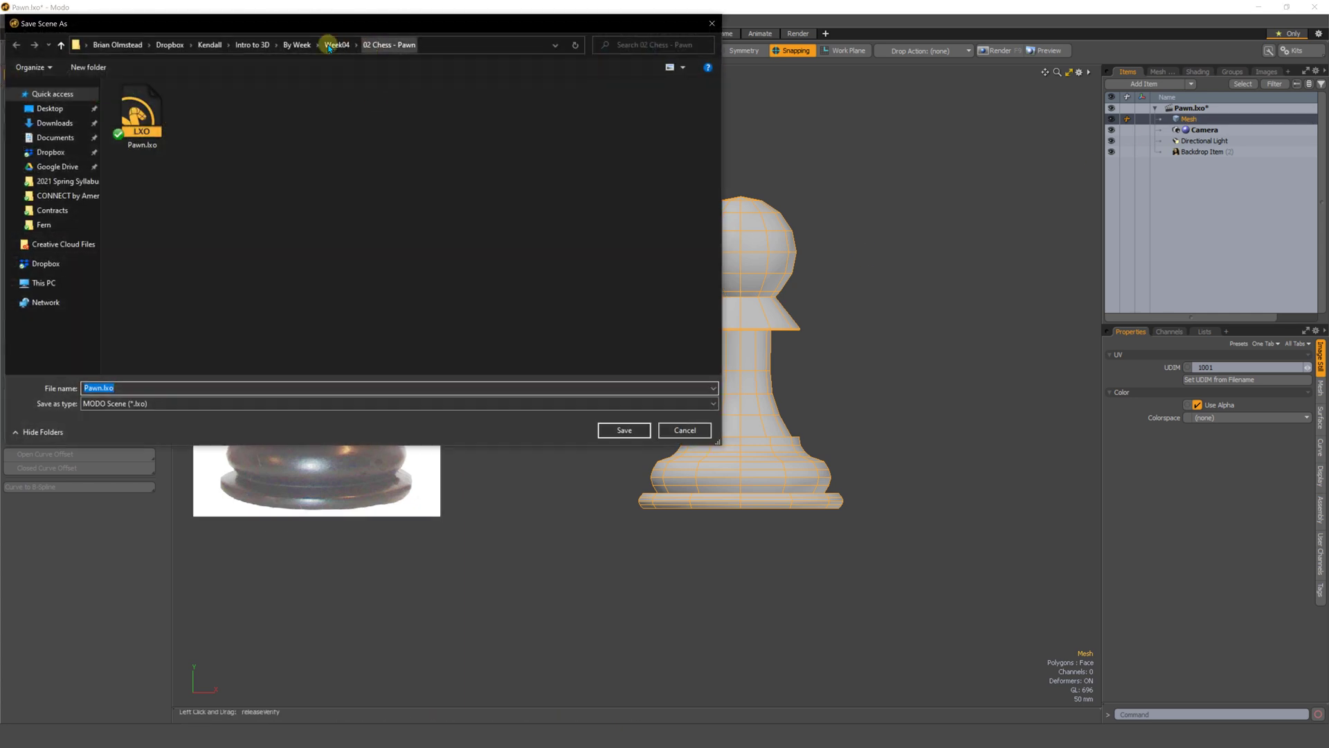
click(337, 44)
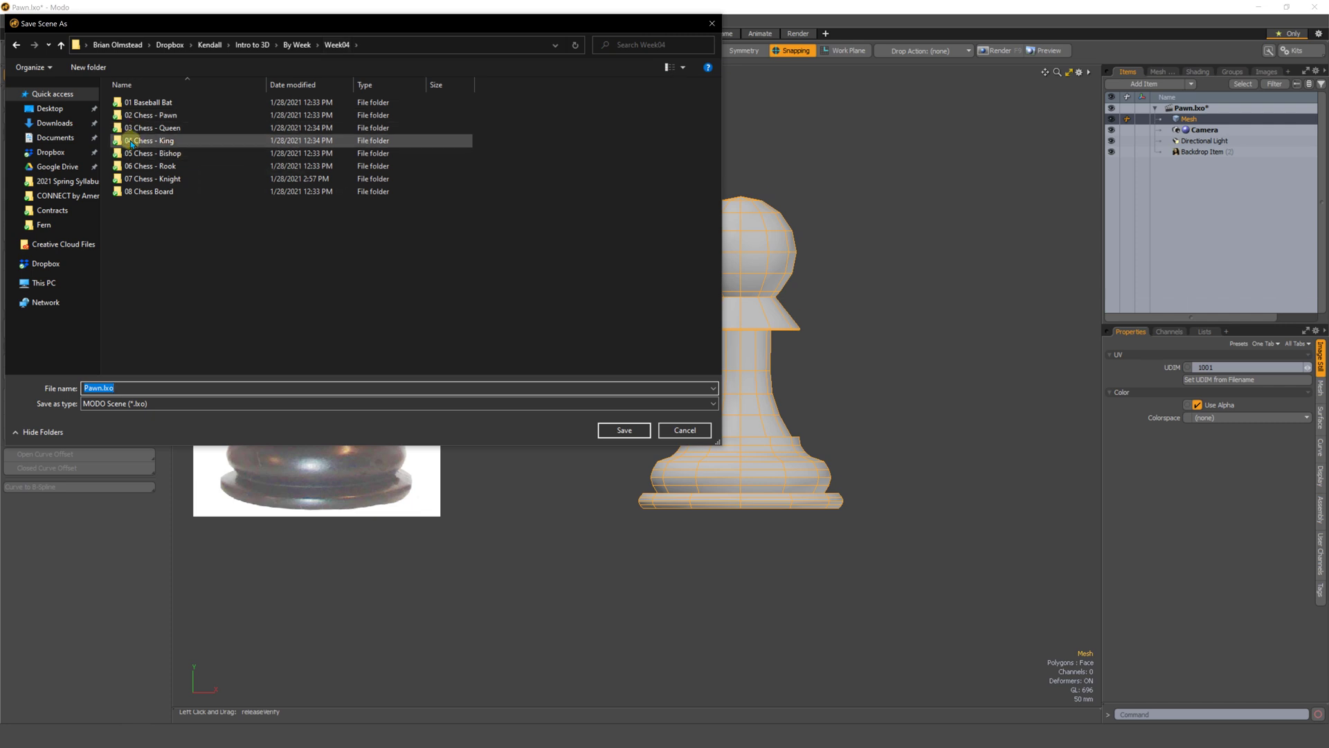
double_click(120, 179)
click(135, 102)
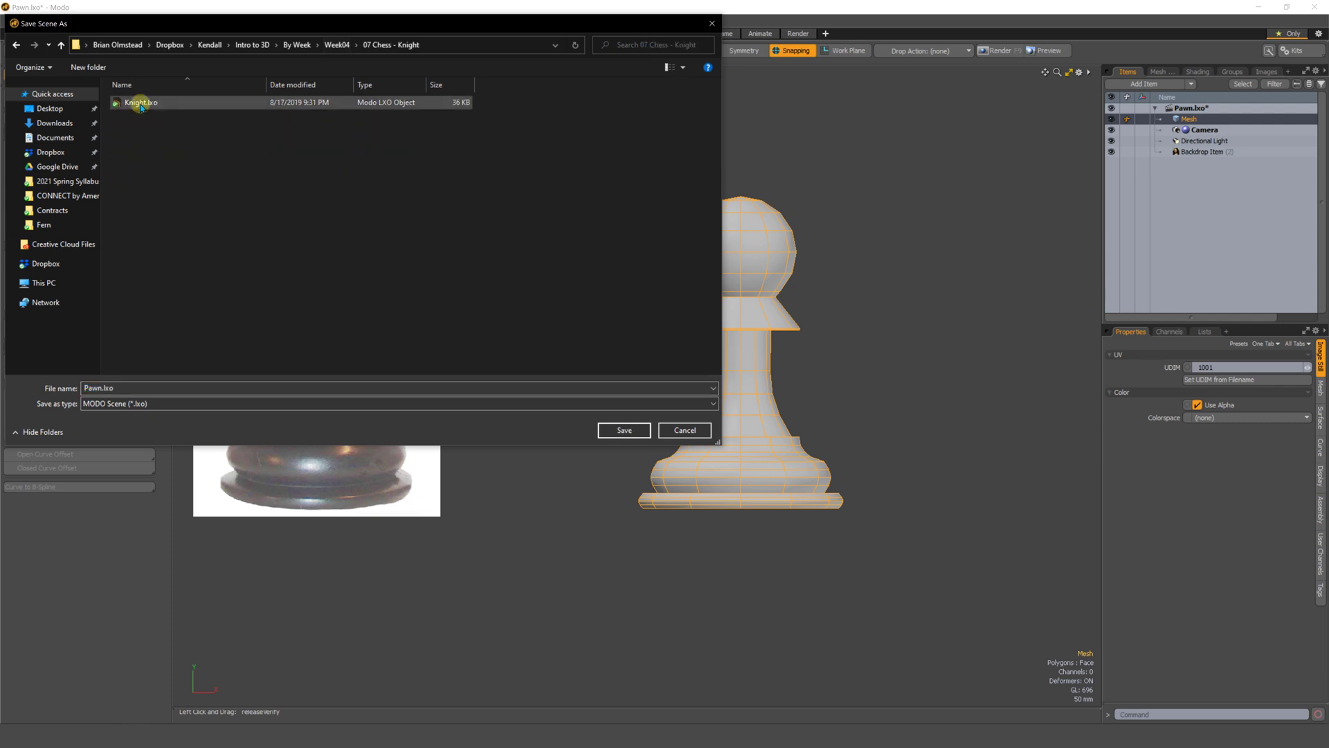
click(103, 390)
click(102, 390)
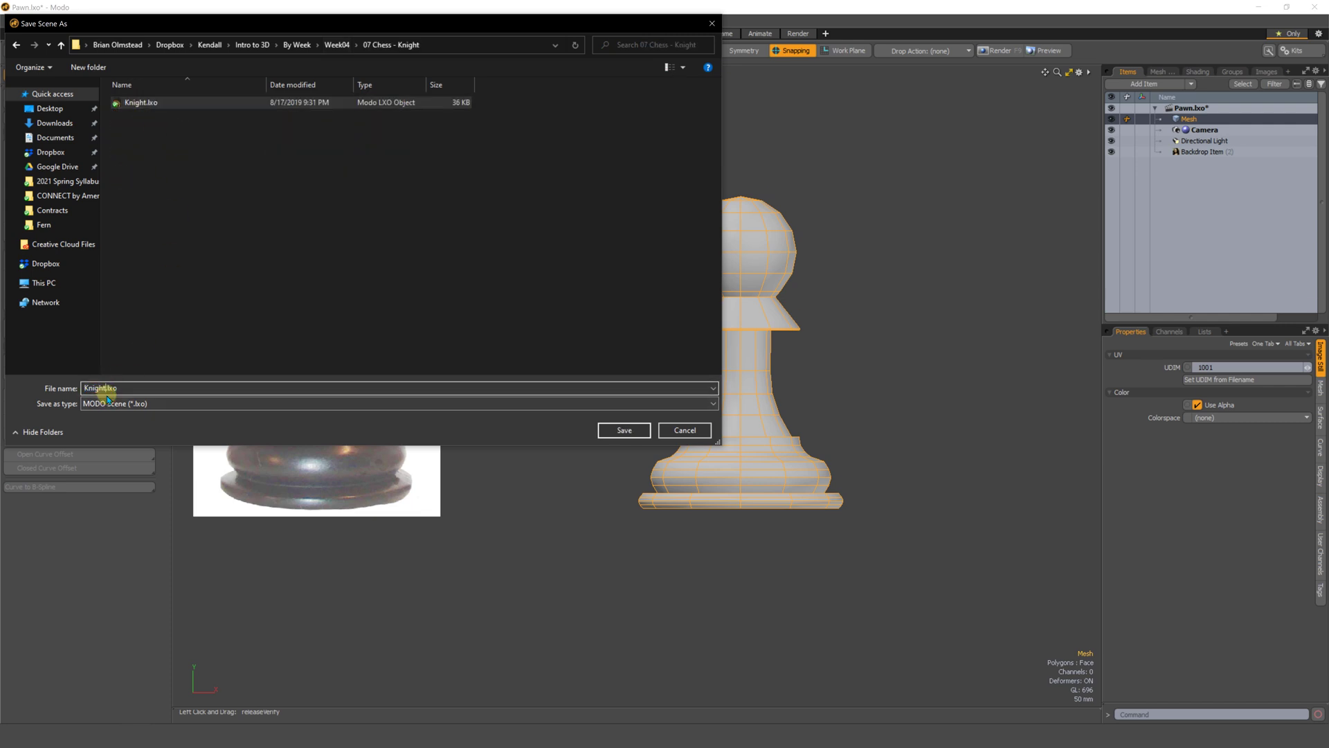
text(01)
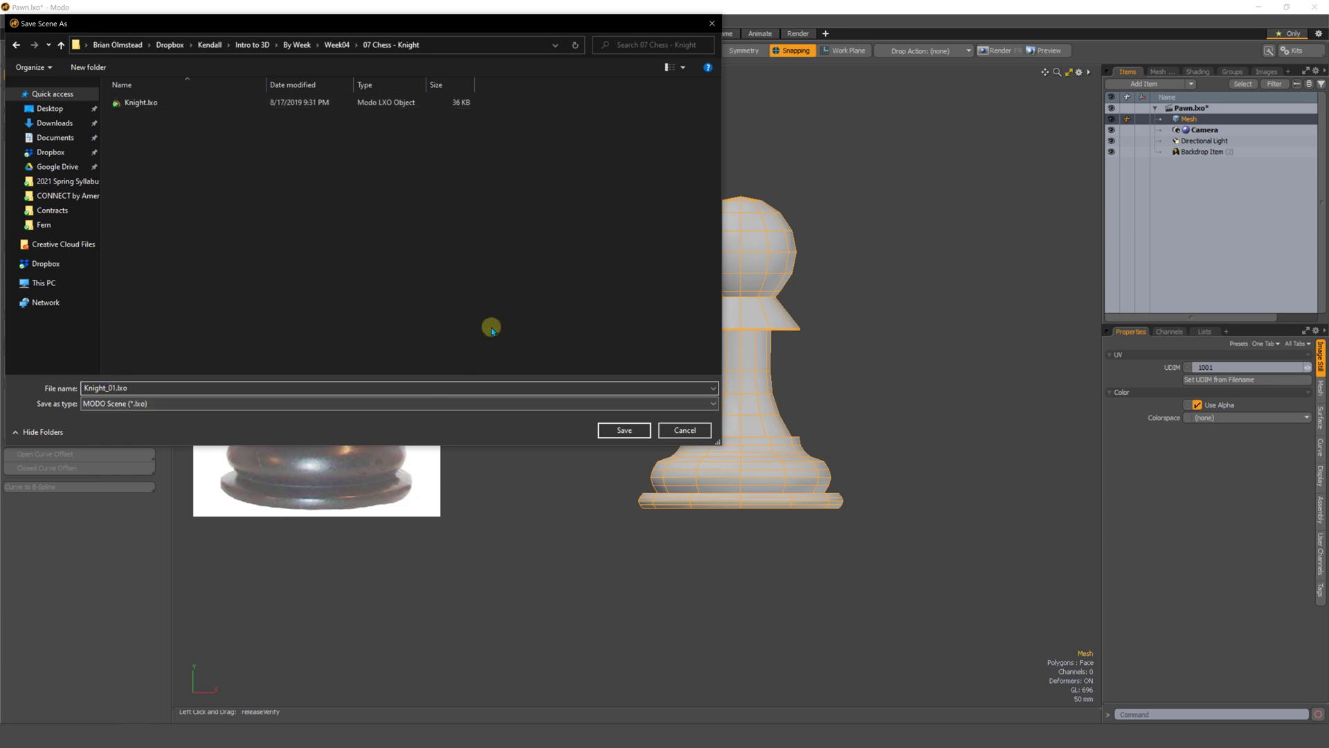
click(596, 426)
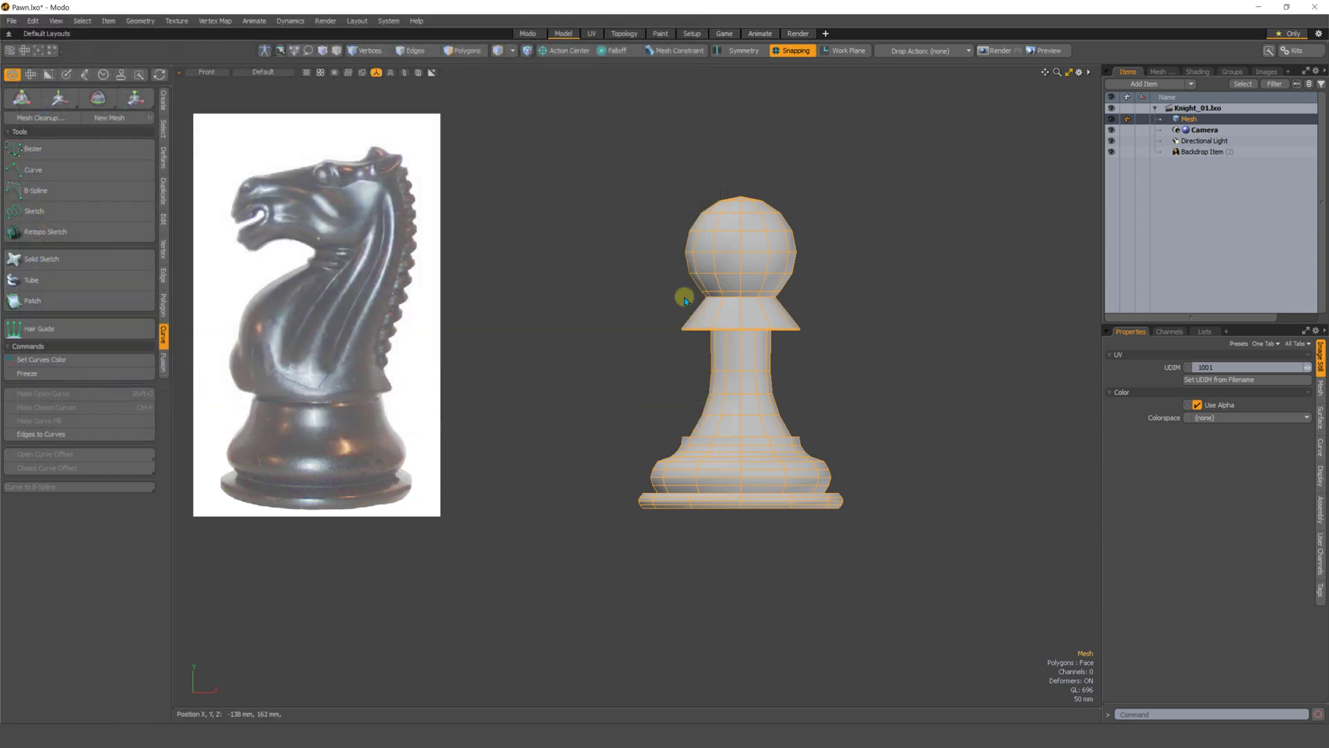
- Deselect the pawn mesh item and switch to polygon selection mode
click(914, 311)
alt+shift+drag(868, 391, 788, 394)
alt+shift+drag(533, 398, 641, 394)
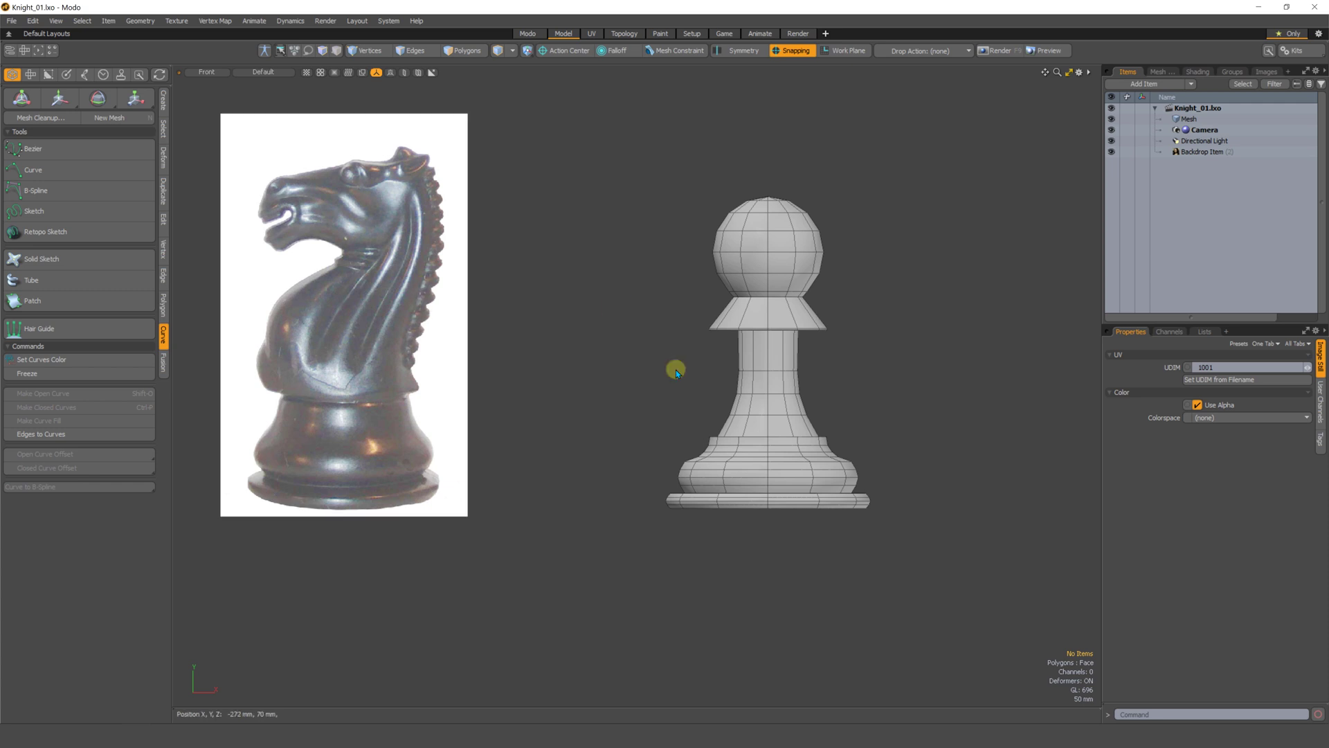
scroll(712, 480, up, 1)
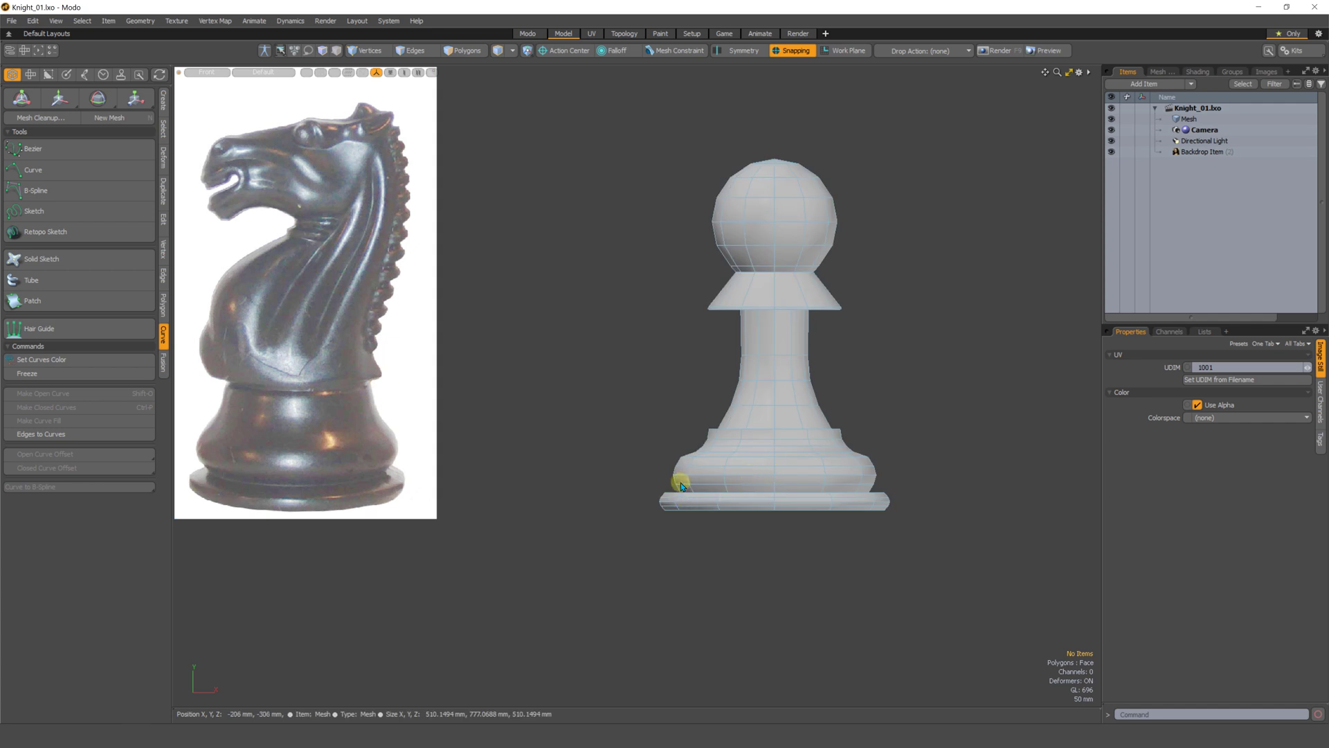
click(742, 495)
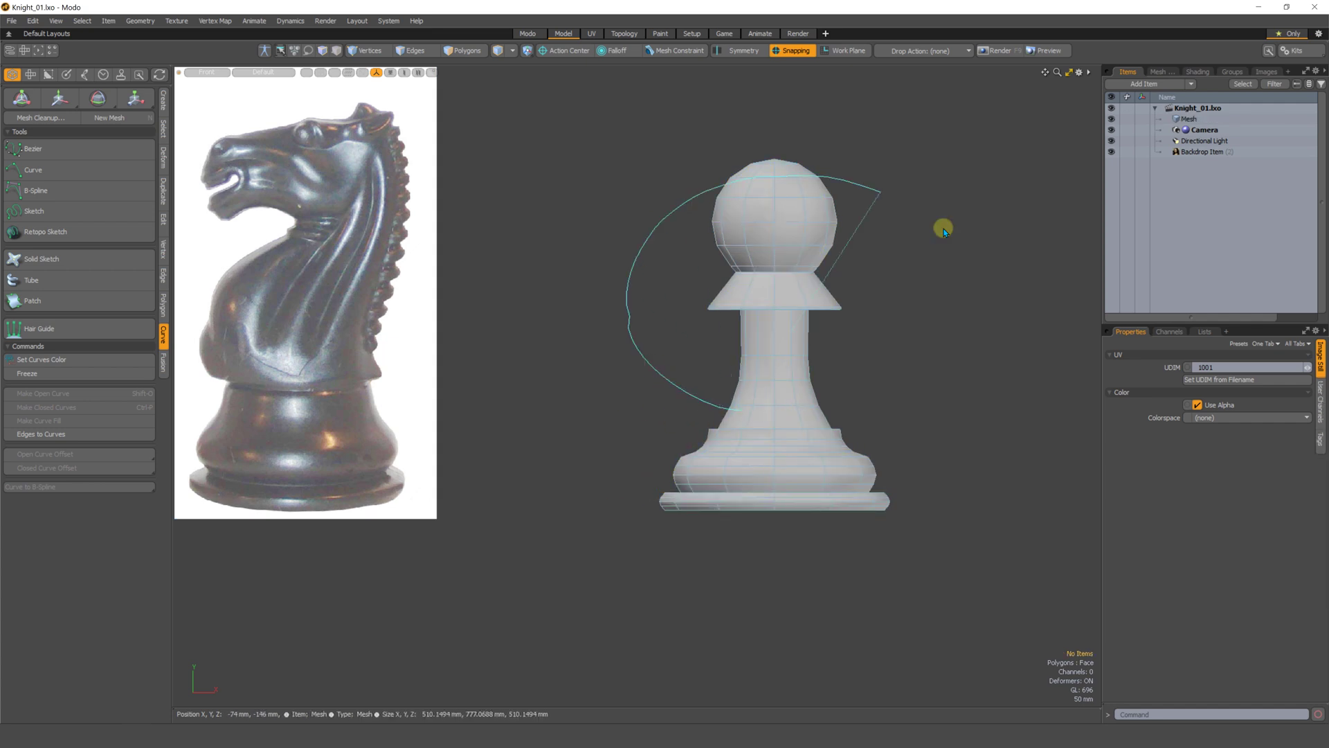
key(3)
click(765, 404)
click(775, 415)
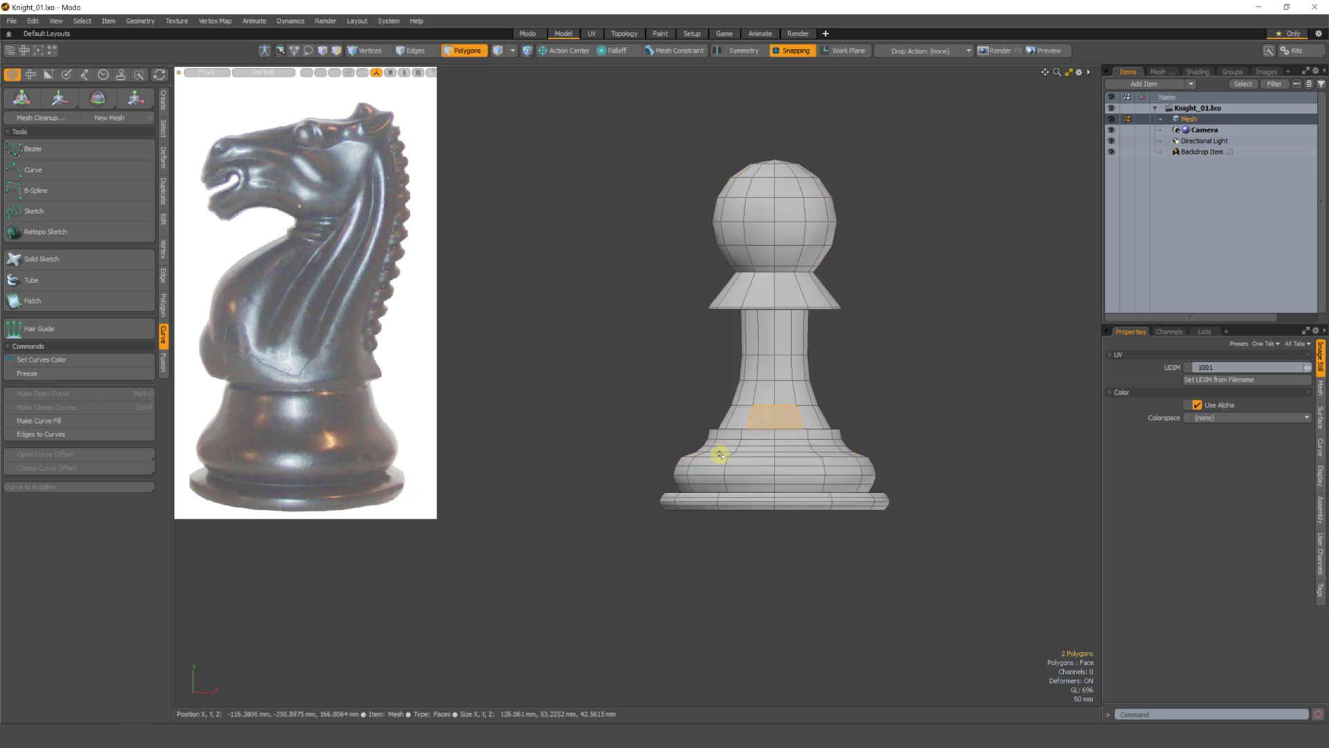
scroll(785, 436, up, 1)
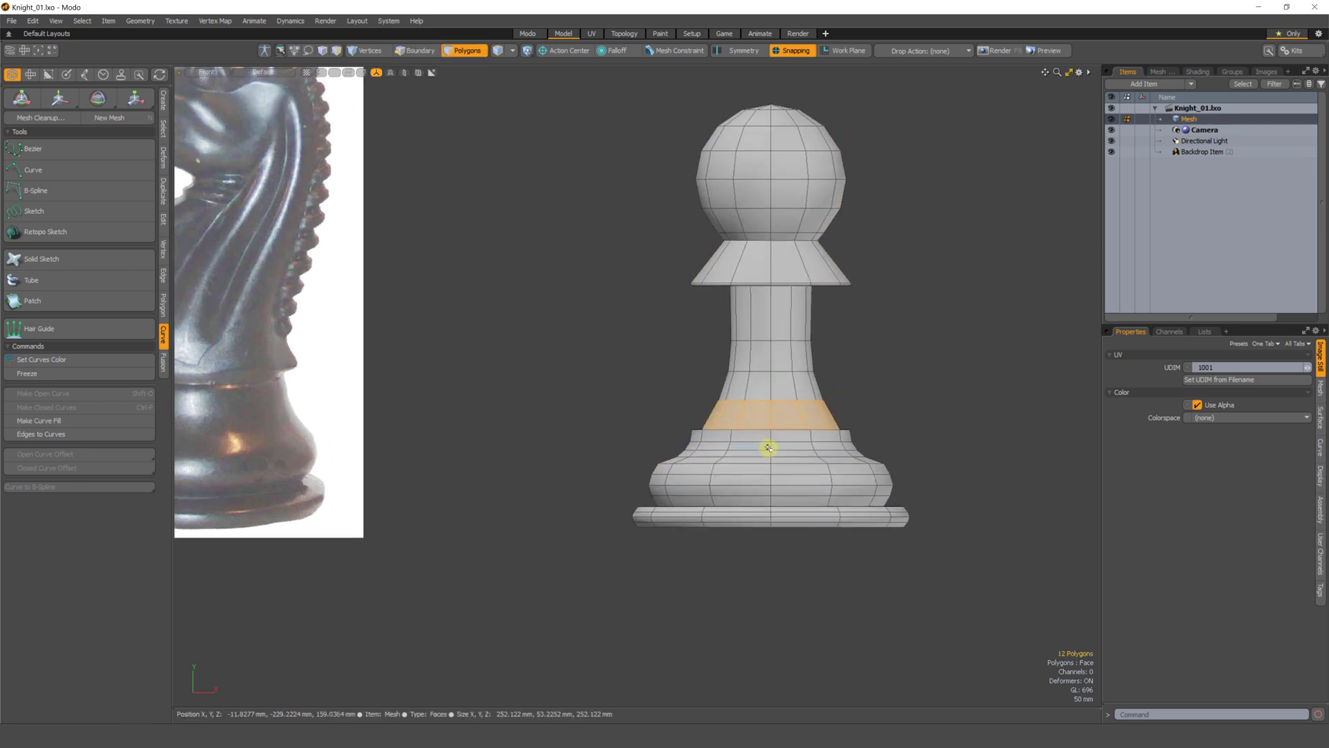
key(ctrl+space)
click(775, 436)
alt+drag(775, 437, 662, 367)
key(shift+a)
scroll(626, 484, down, 3)
mouse_move(556, 349)
mouse_down()
mouse_move(669, 374)
mouse_move(796, 356)
mouse_up()
alt+drag(734, 443, 692, 483)
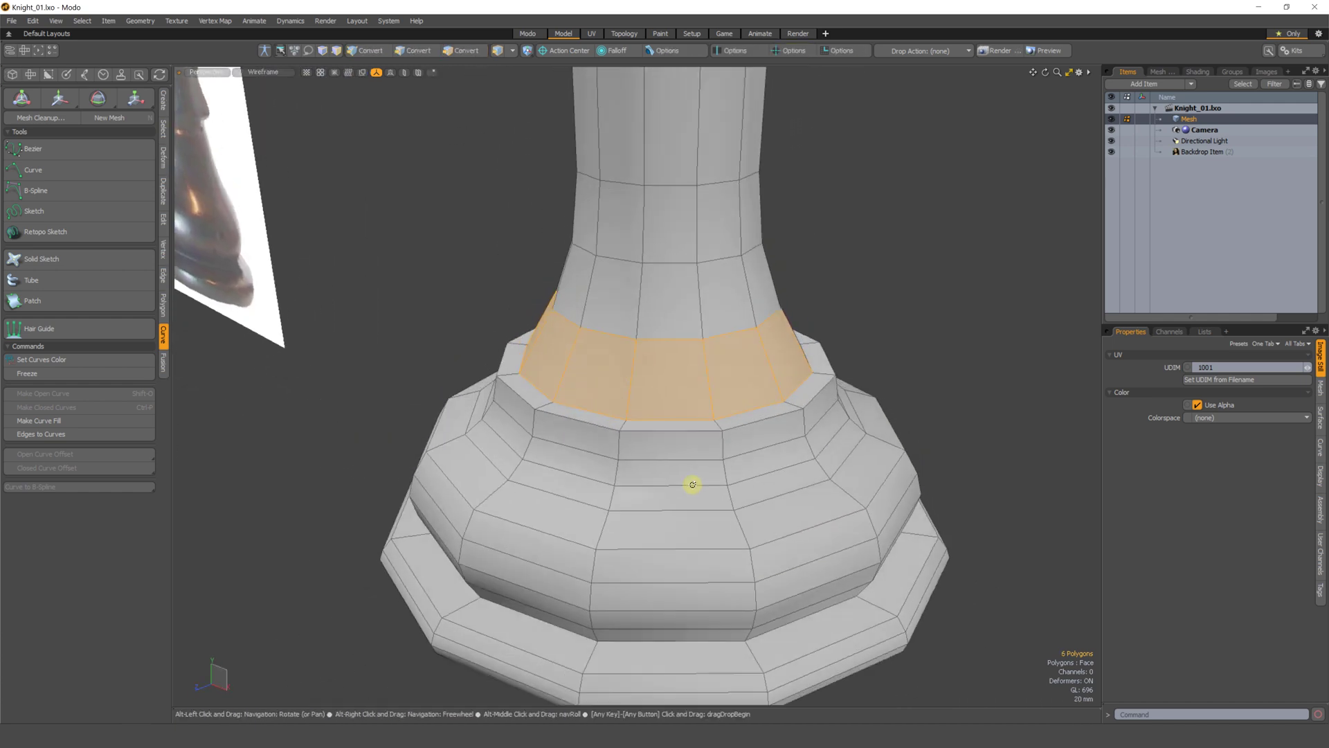
mouse_move(558, 371)
mouse_down()
mouse_move(704, 398)
mouse_move(684, 360)
mouse_up()
- Select the second ring of polygons above the base on the pawn's stem and delete it
click(584, 290)
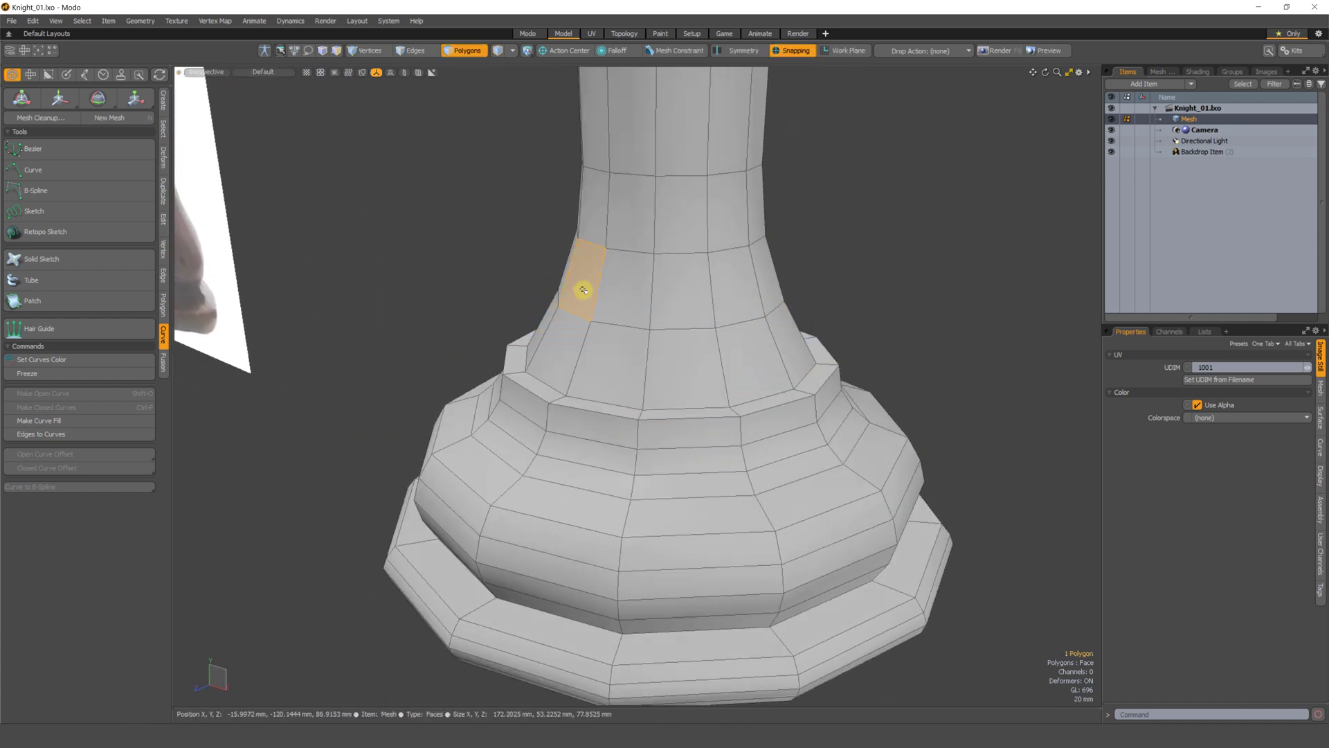
drag(582, 276, 606, 287)
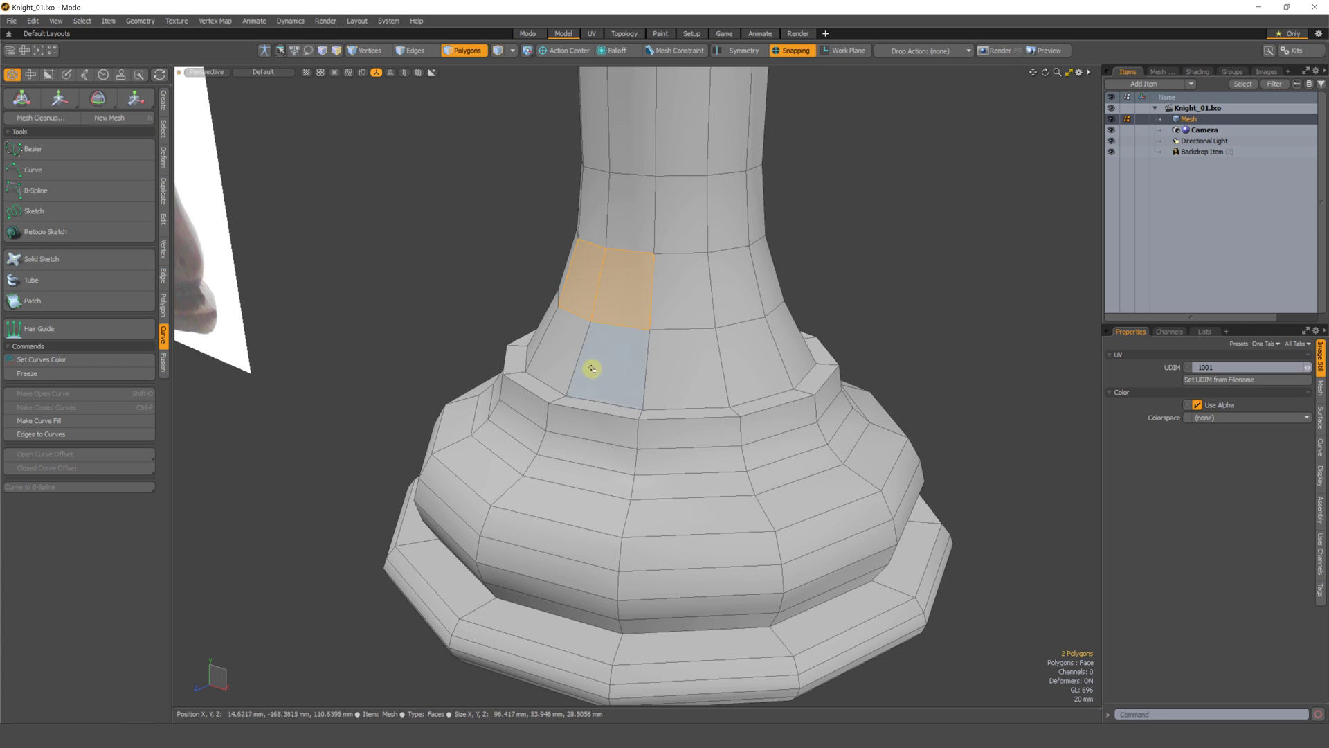
key(l)
alt+drag(623, 376, 632, 422)
key(ctrl+space)
click(653, 359)
click(520, 333)
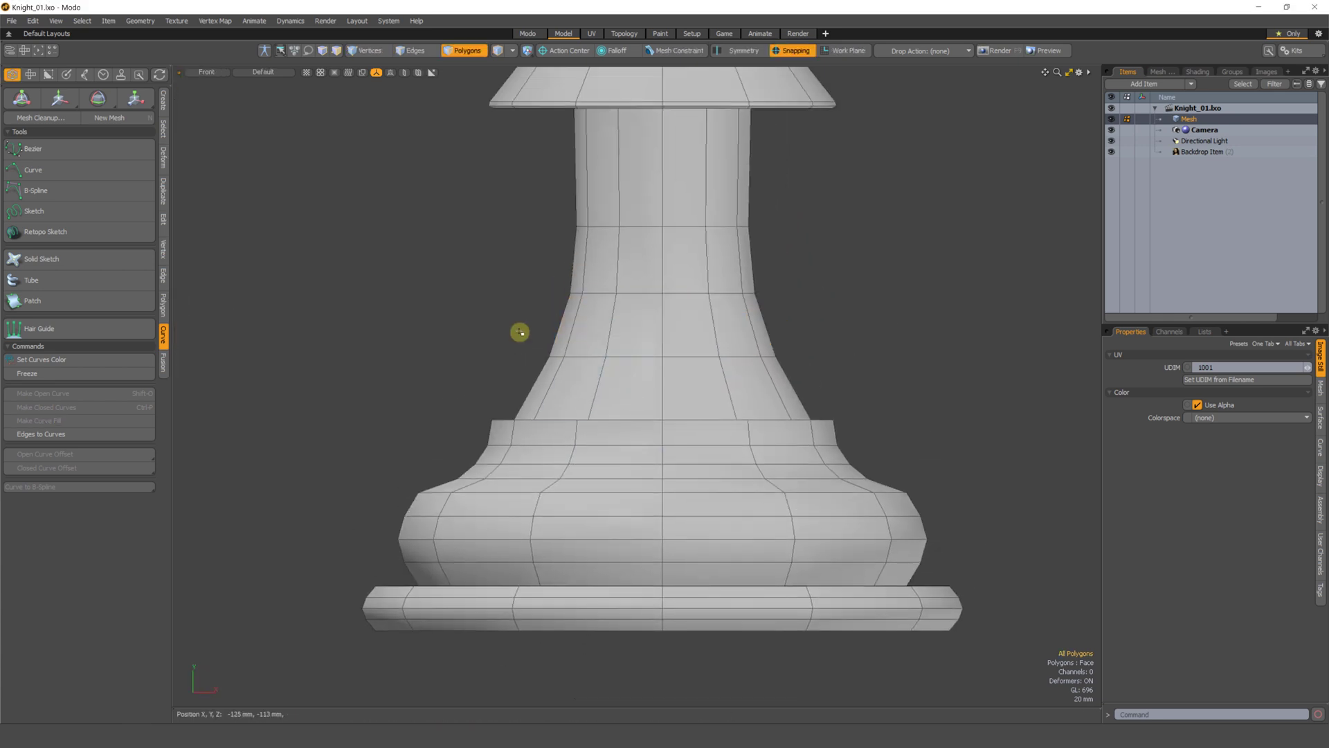
mouse_move(543, 376)
right_down()
mouse_move(689, 238)
mouse_move(837, 365)
mouse_move(680, 439)
right_up()
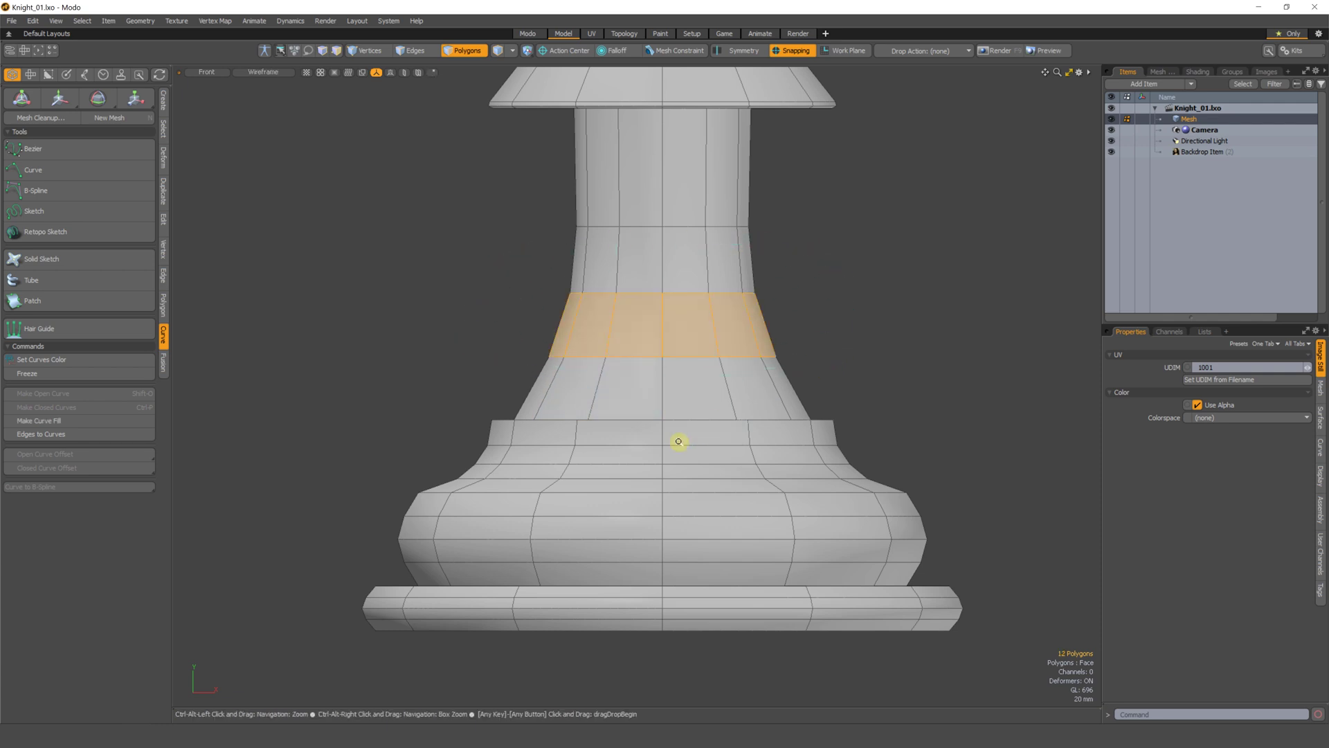
scroll(671, 426, down, 1)
key(Delete)
- Select the detached upper part of the pawn, with its head, collar and stem, and delete it
ctrl+alt+drag(670, 347, 625, 377)
alt+shift+drag(624, 378, 665, 427)
alt+shift+drag(580, 458, 629, 433)
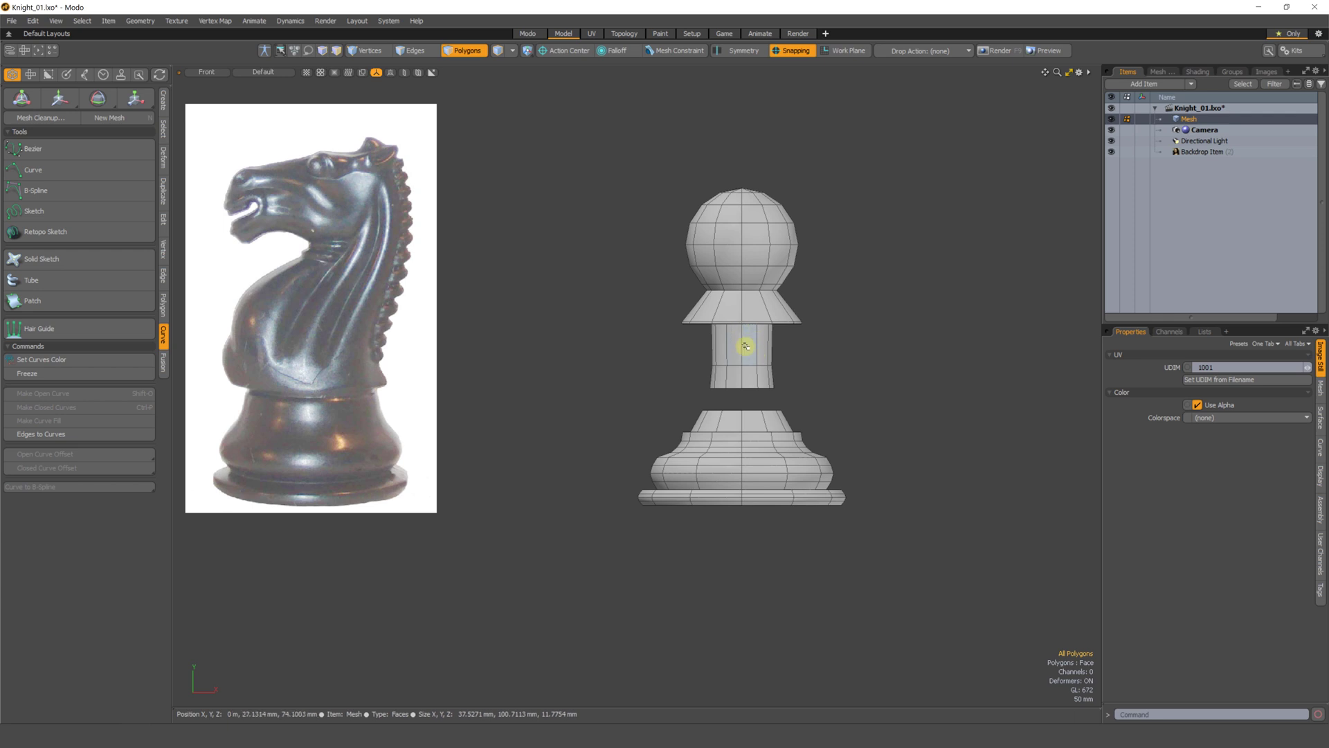
double_click(747, 346)
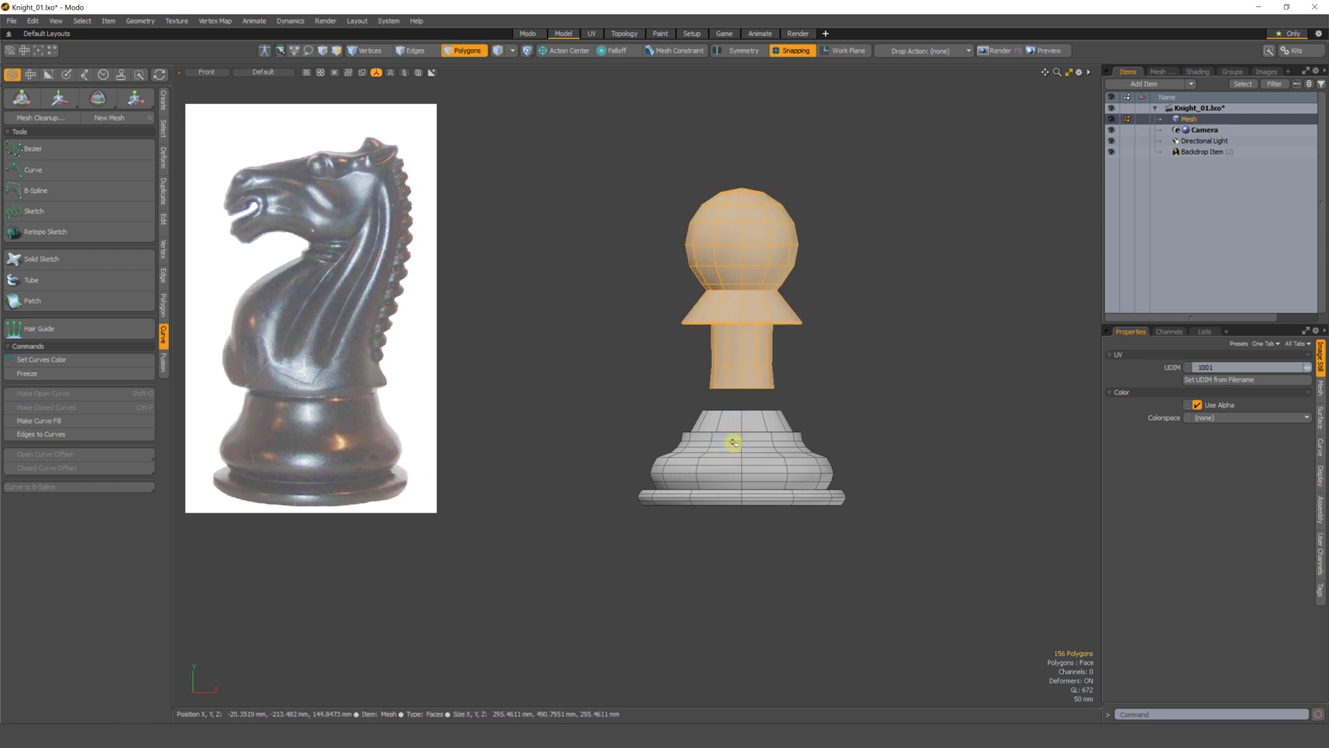
double_click(734, 442)
double_click(746, 375)
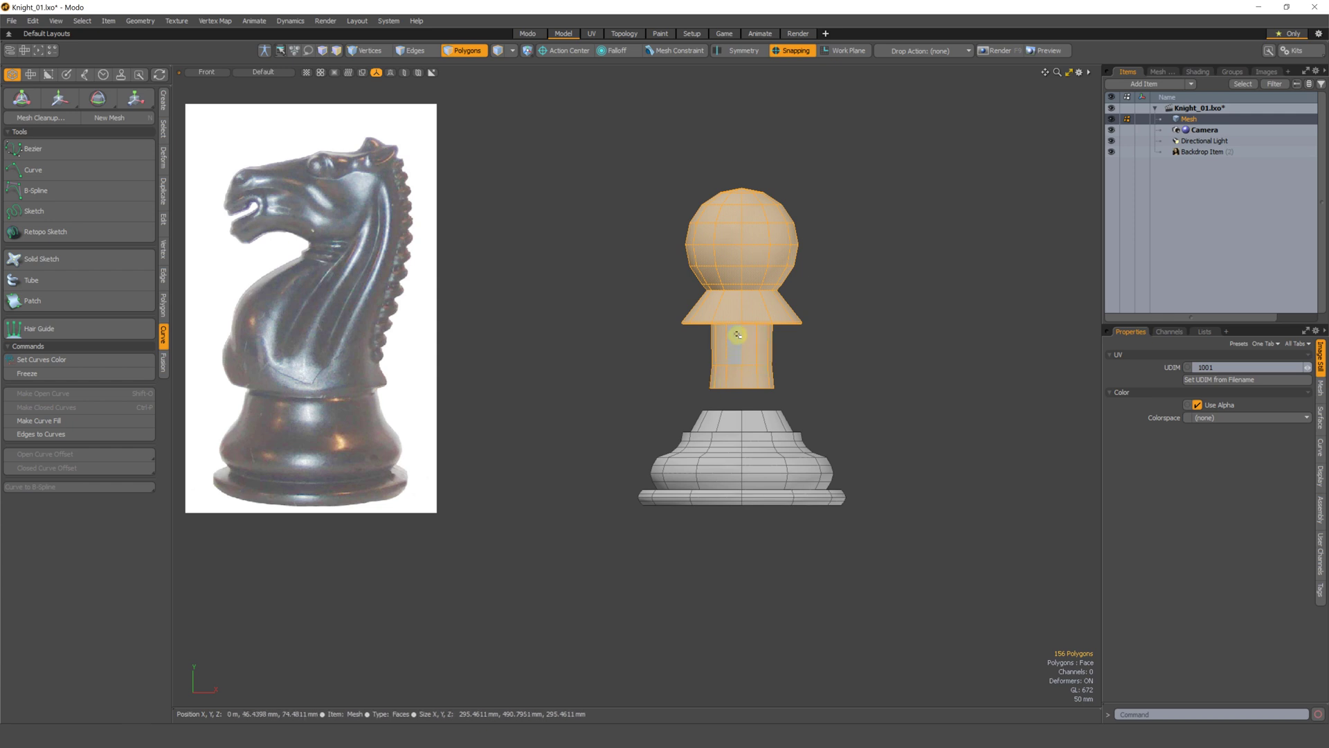
key(Delete)
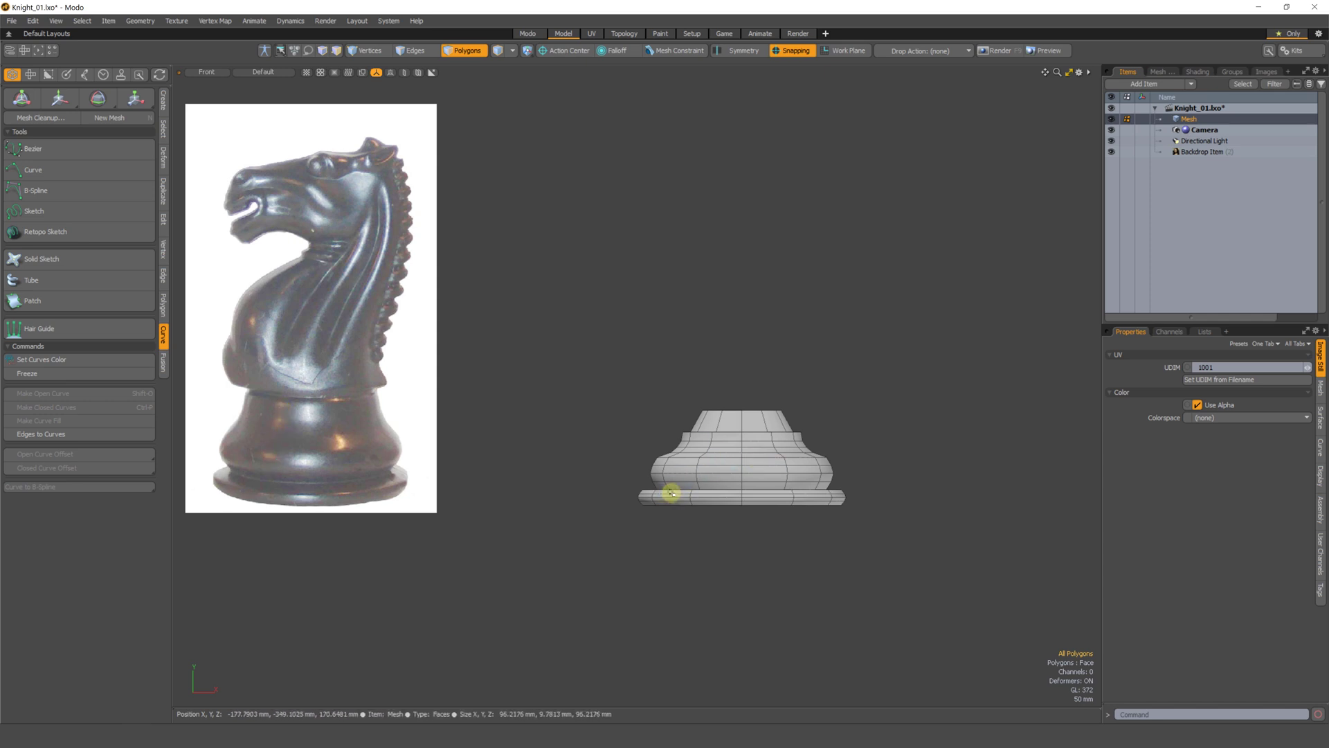
- Turn snapping off and move all vertices above the base bulge's lowest row up 20 mm in Y
scroll(675, 494, up, 1)
key(1)
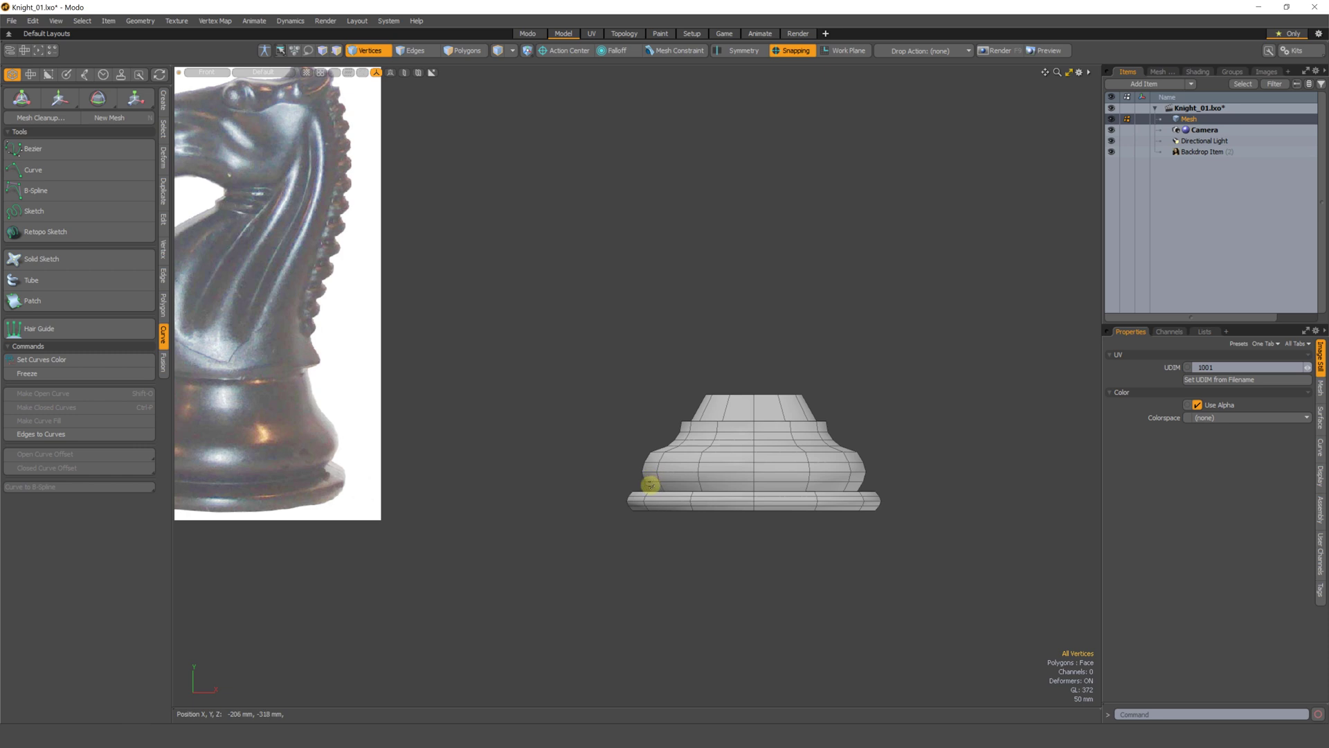
mouse_move(651, 485)
mouse_down()
mouse_move(644, 312)
mouse_move(1005, 492)
mouse_up()
right_drag(1004, 486, 1003, 486)
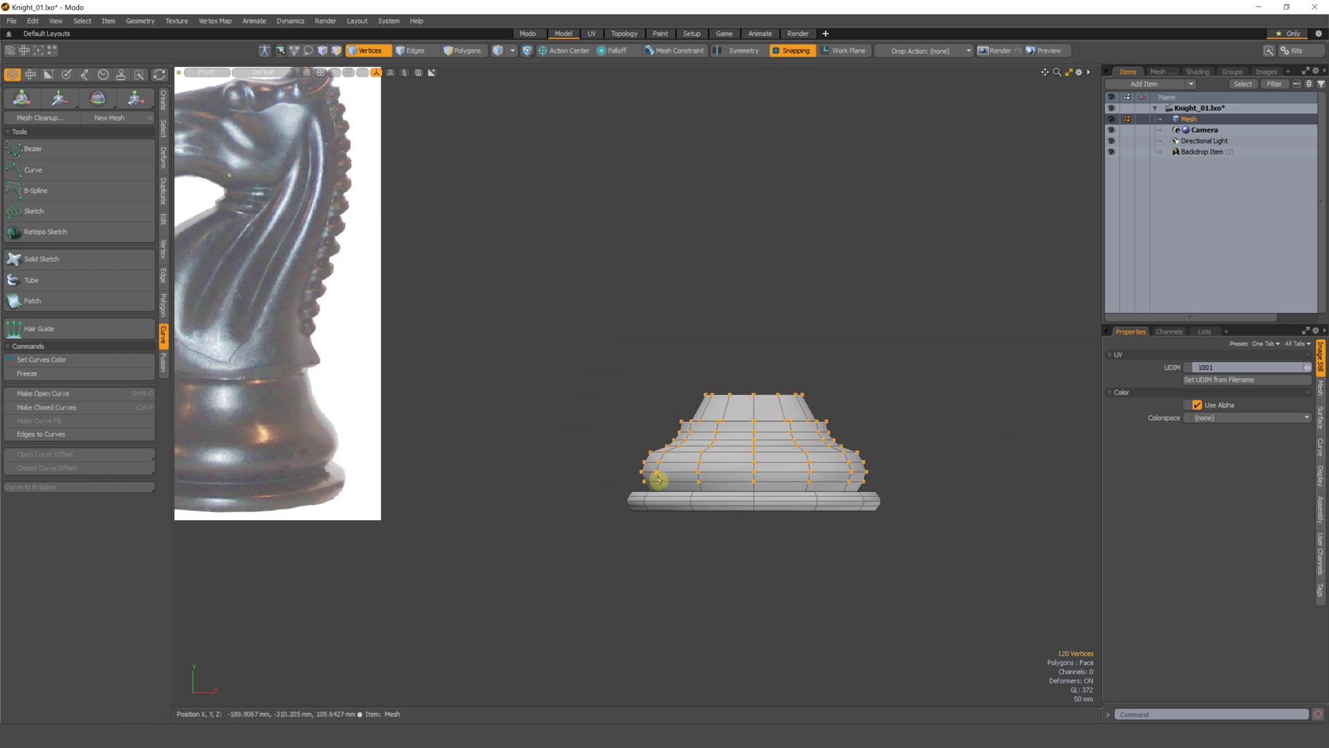
key(w)
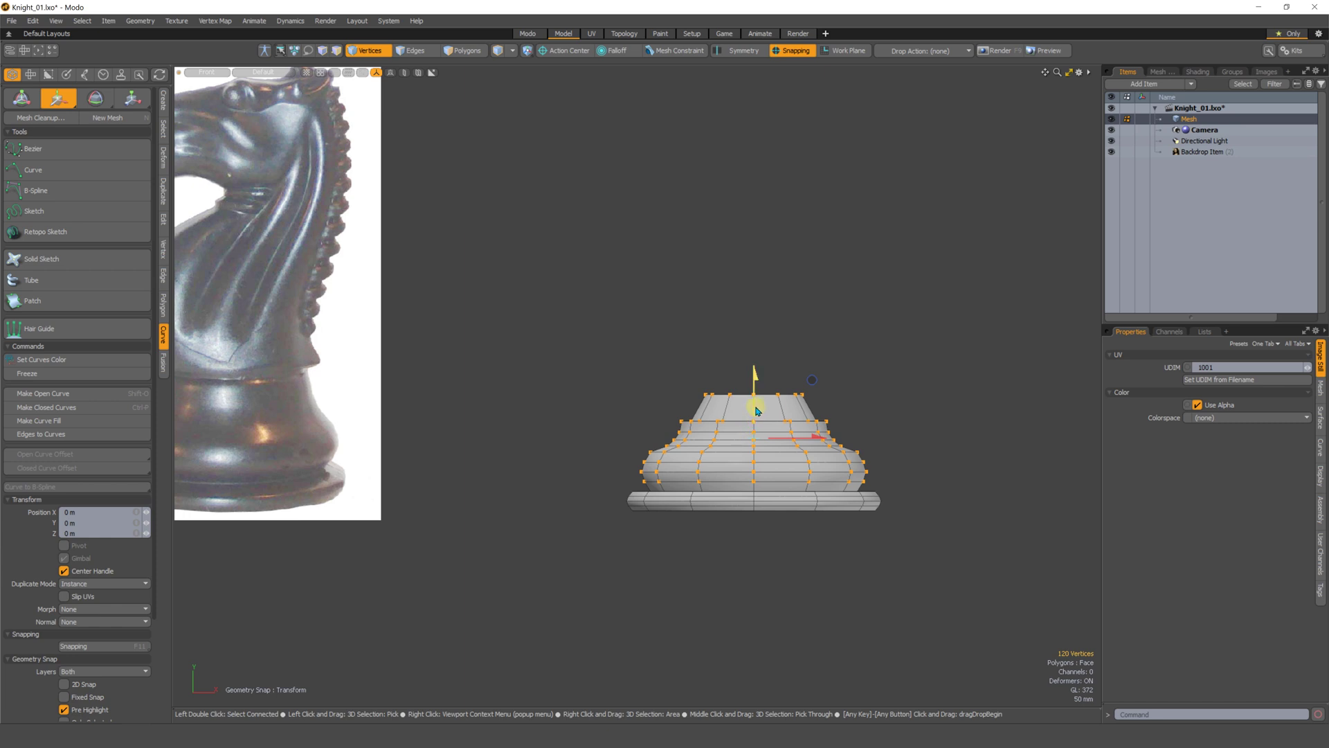
drag(754, 412, 751, 404)
key(F11)
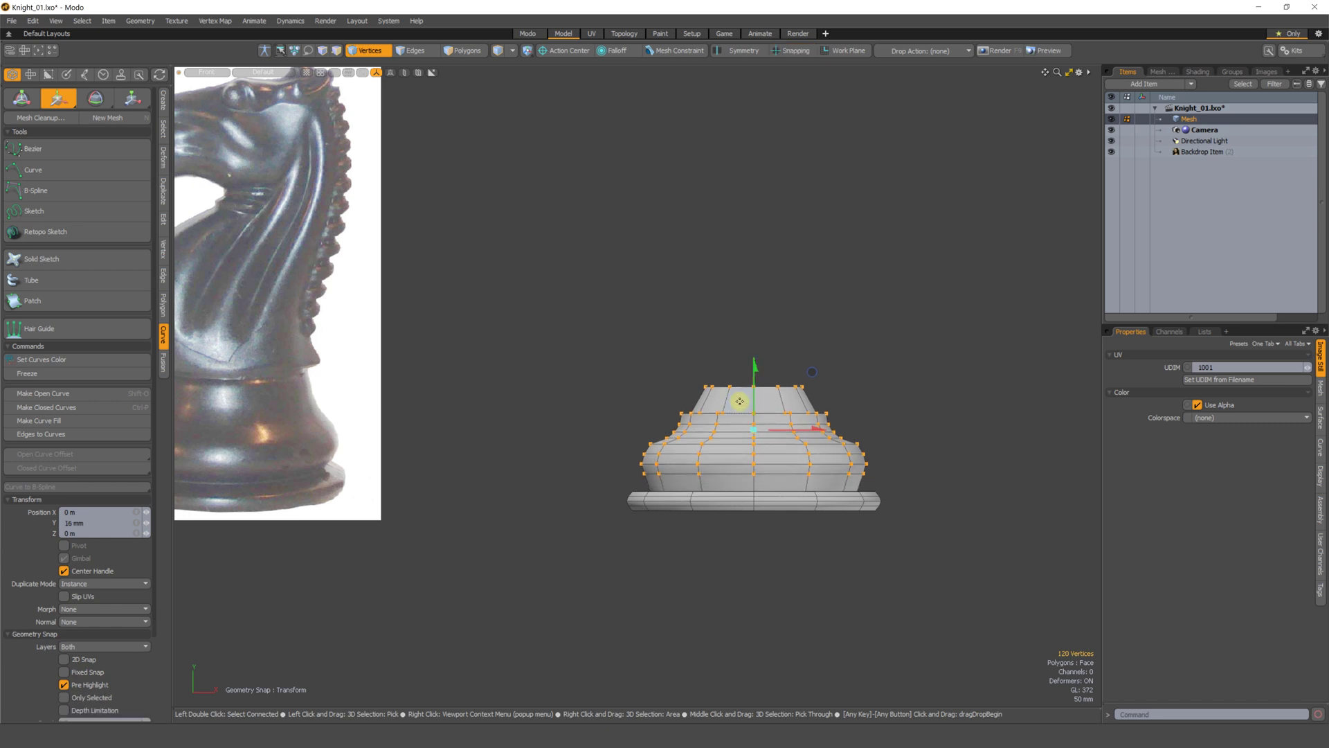
double_click(72, 522)
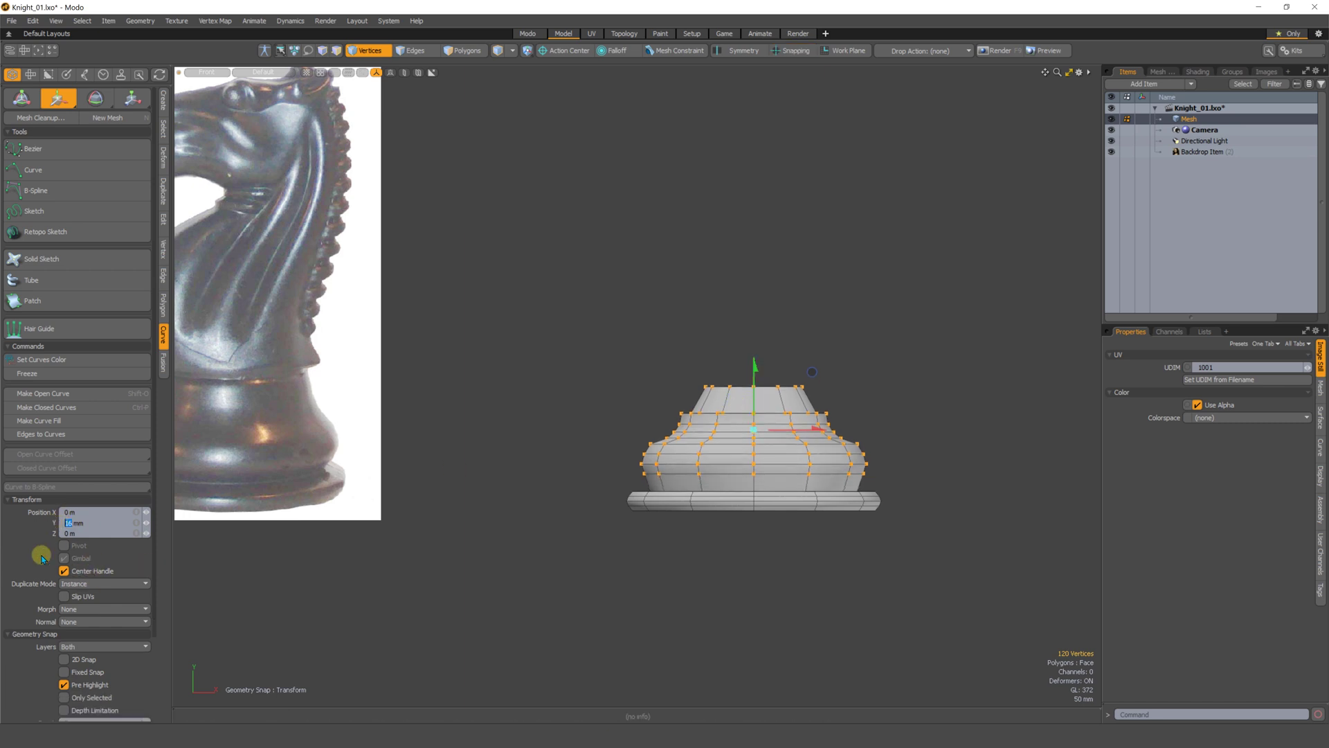
text(20)
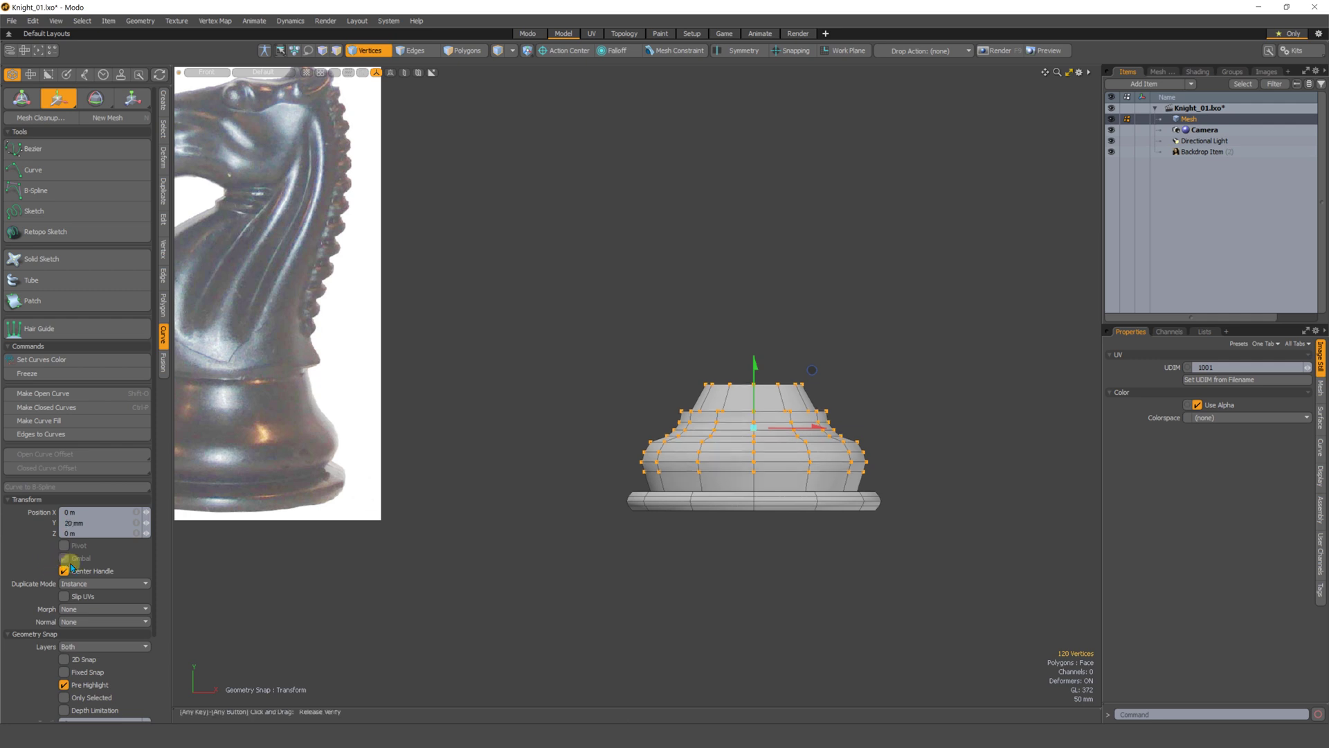
key(Return)
key(space)
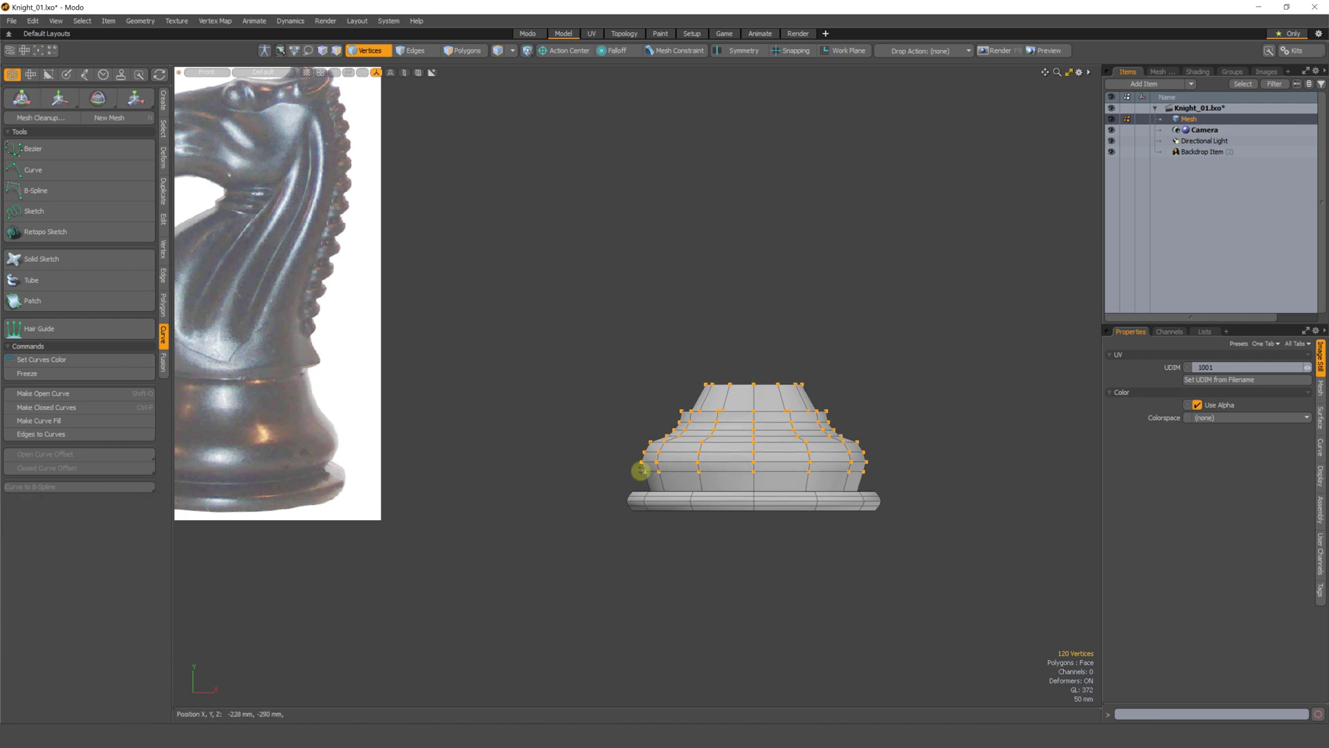
- Deselect the lowest selected row of bulge vertices and move the remaining ones up 20 mm in Y
mouse_move(641, 470)
mouse_down()
mouse_move(603, 367)
mouse_move(990, 425)
mouse_move(983, 466)
mouse_up()
key(y)
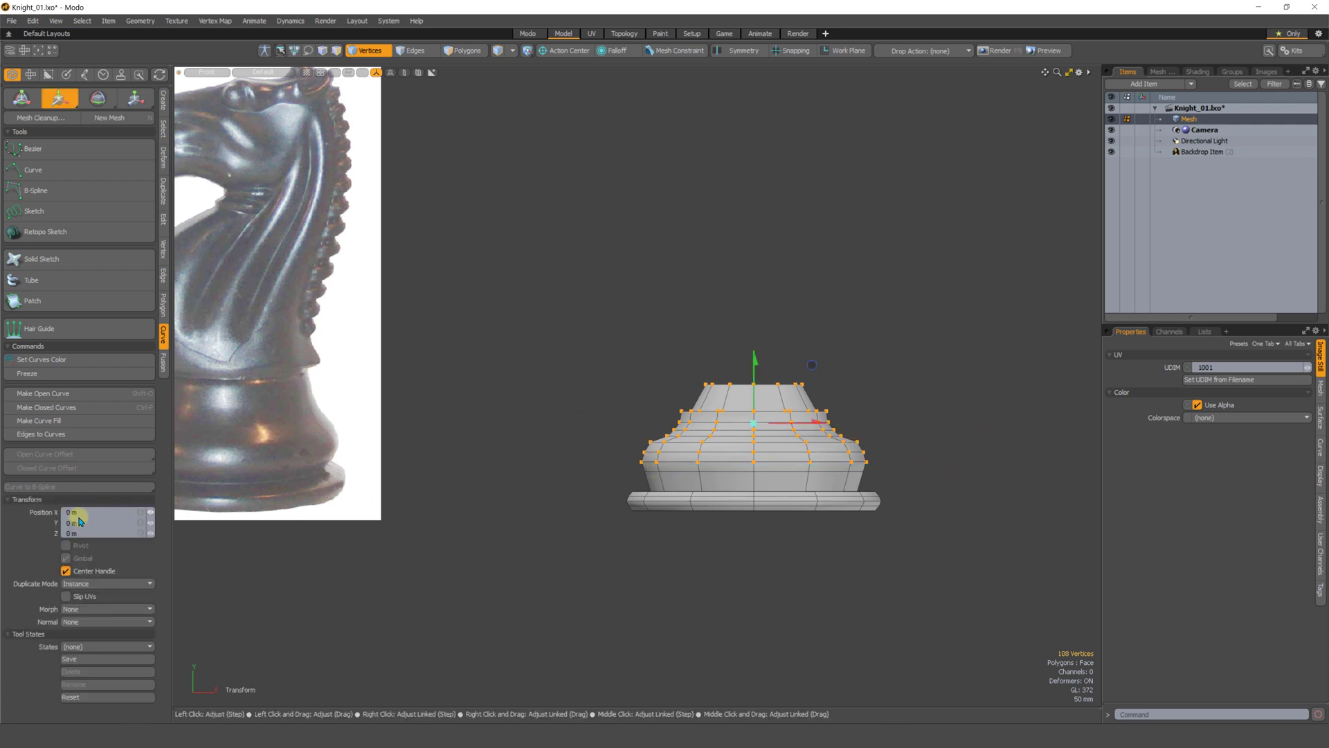
drag(756, 375, 755, 367)
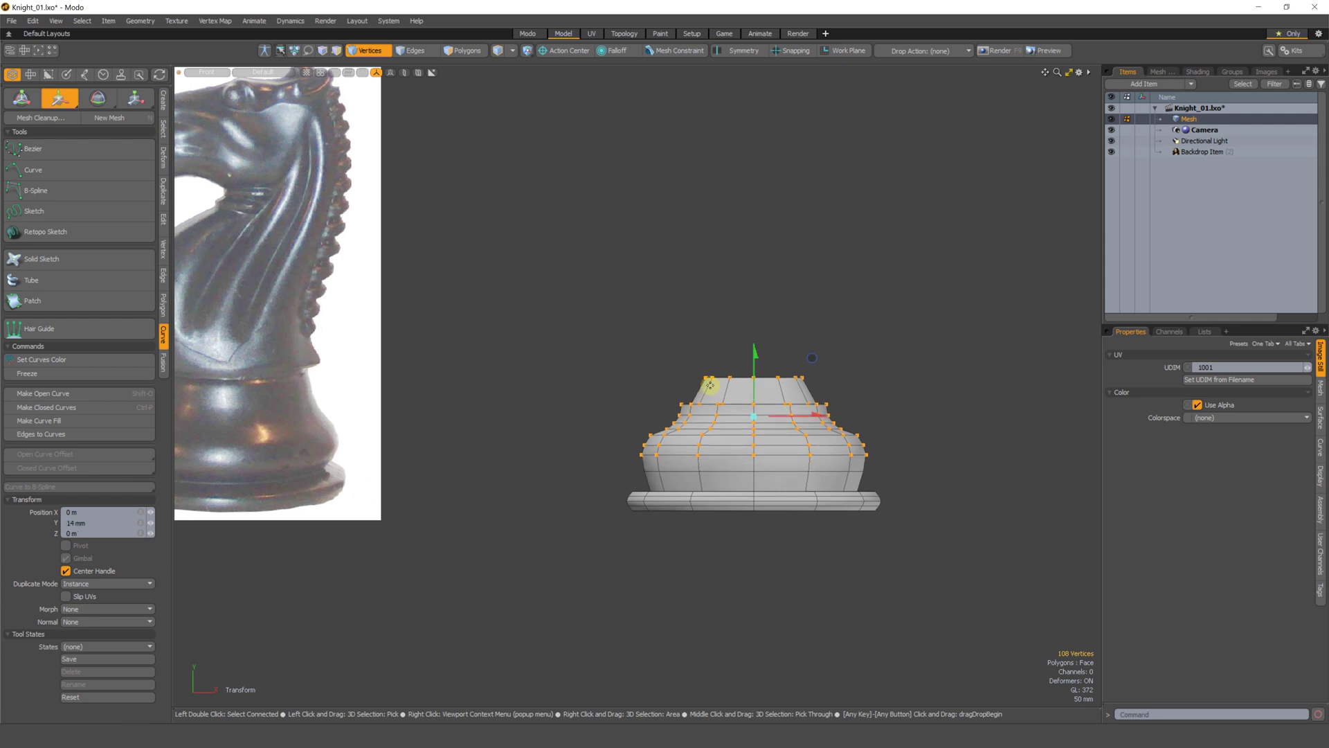
text(20)
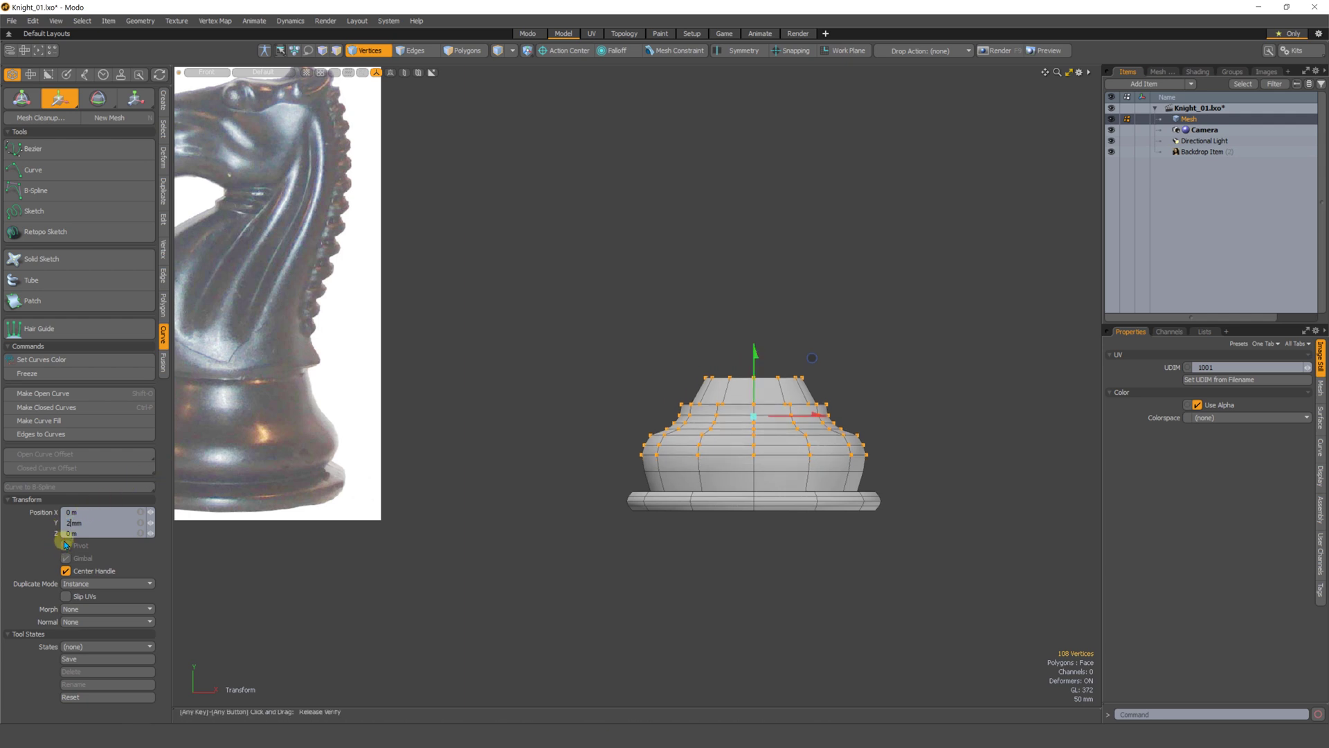
click(780, 382)
key(space)
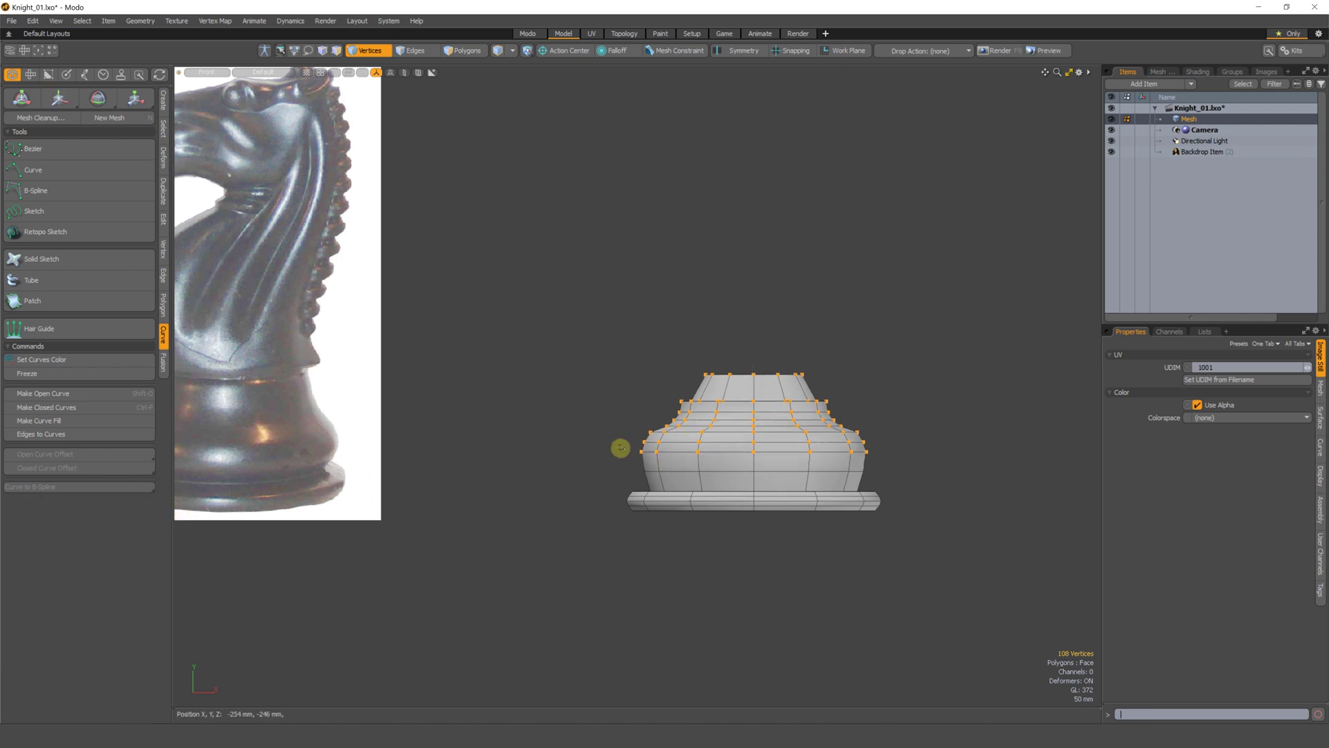
- Drop the row at the bulge's widest part from the selection and raise the remaining vertices another 20 mm in Y
mouse_move(632, 450)
ctrl+right_down()
mouse_move(792, 250)
mouse_move(1003, 424)
mouse_move(1006, 442)
mouse_move(973, 442)
ctrl+right_up()
key(w)
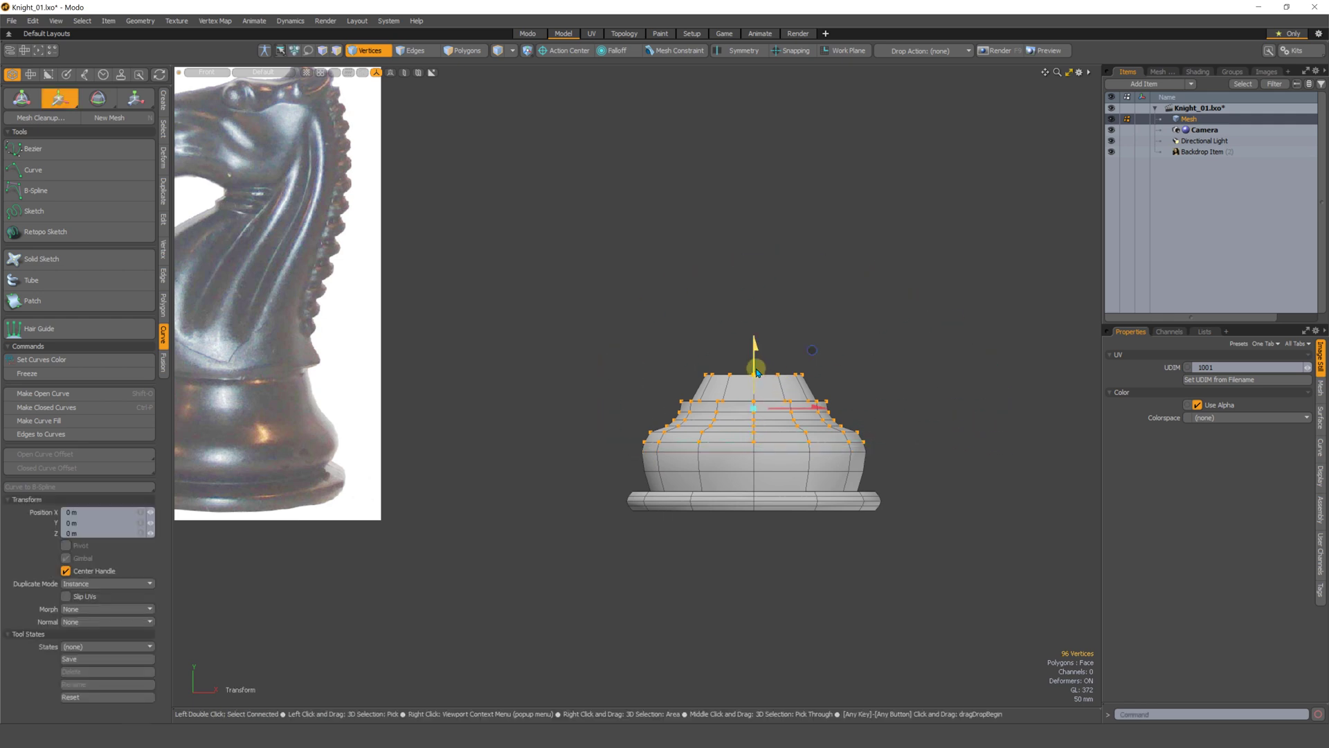
drag(757, 373, 757, 365)
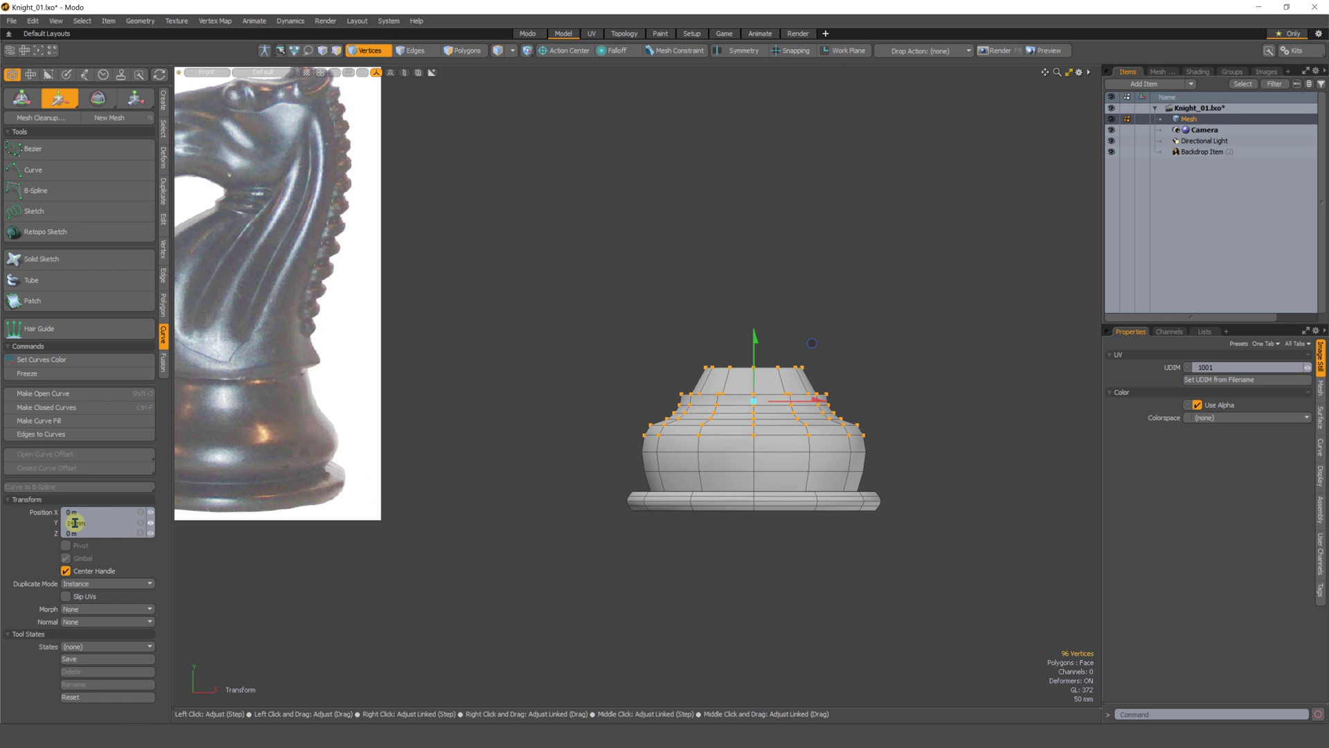
drag(75, 523, 50, 546)
text(20)
key(Return)
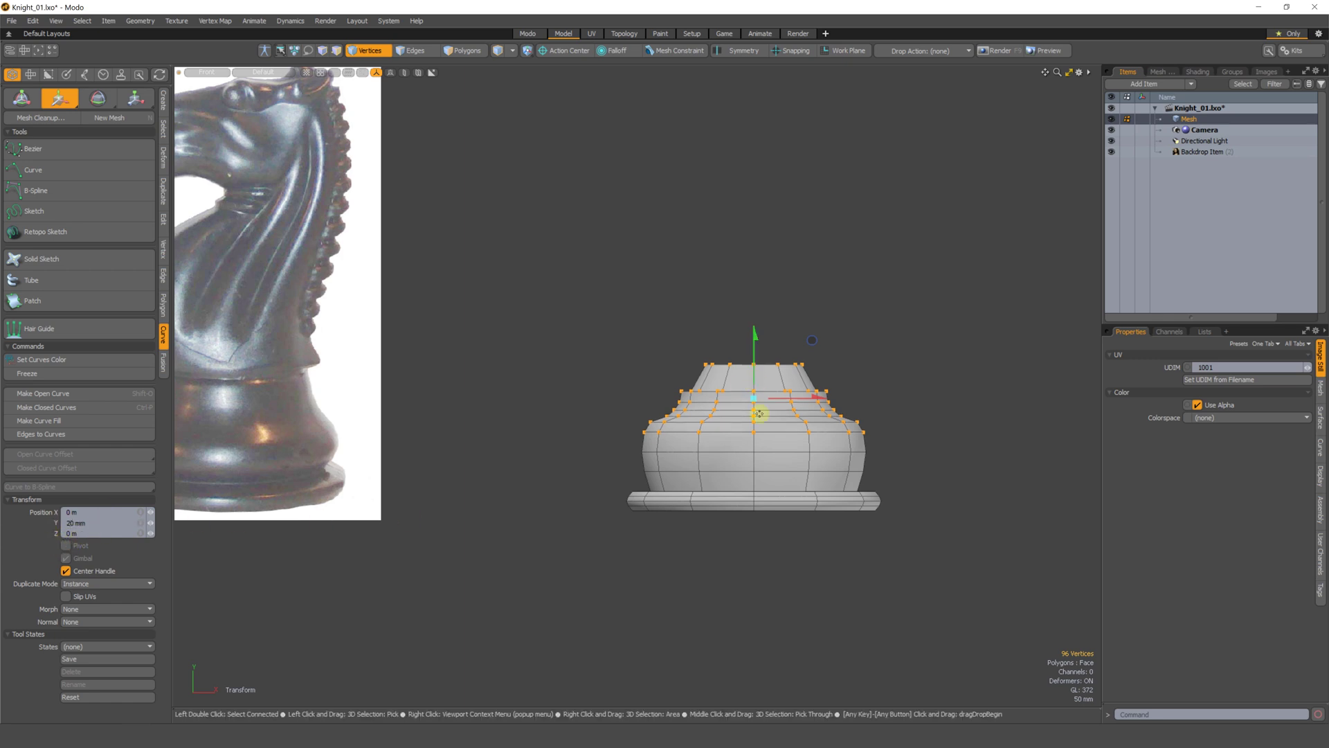
key(space)
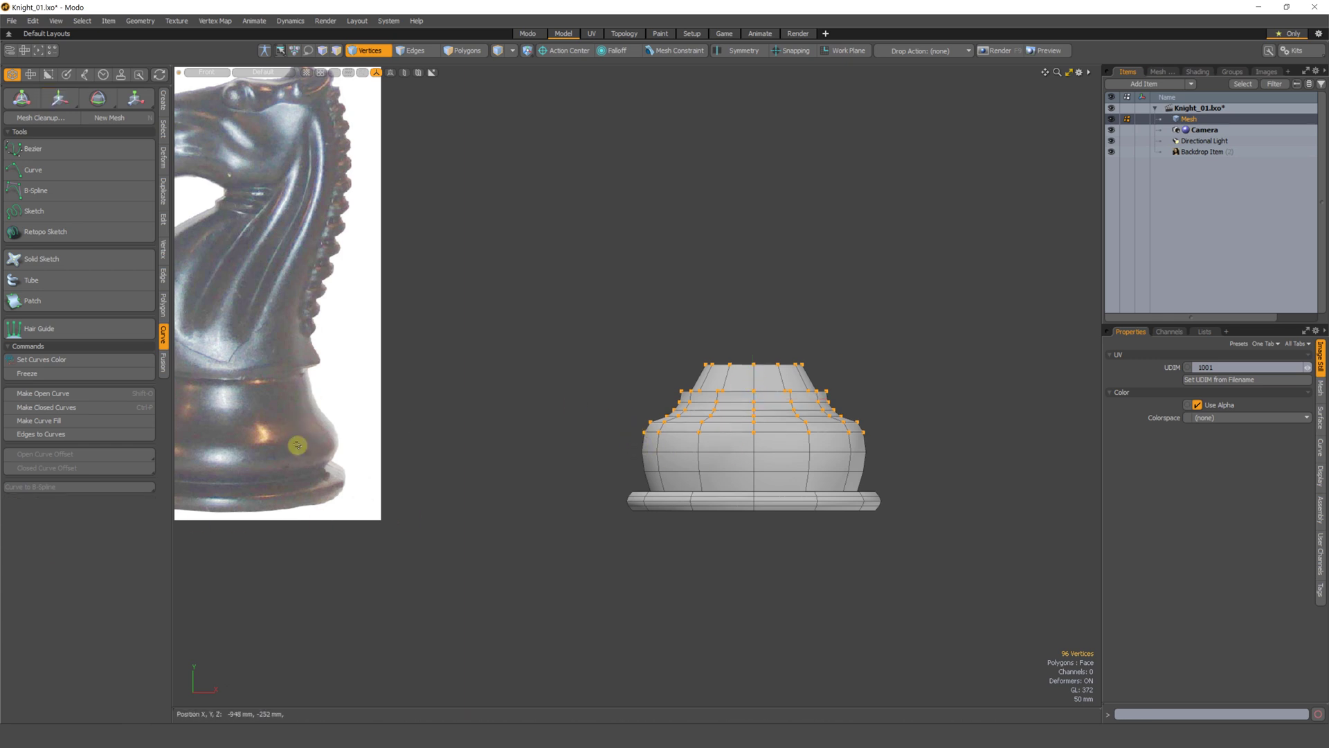
- Deselect the vertex row just above the bulge's widest part and move the remaining upper vertices 20 mm up in Y
mouse_move(638, 425)
mouse_down()
mouse_move(991, 373)
mouse_move(985, 425)
mouse_up()
key(w)
drag(756, 365, 756, 357)
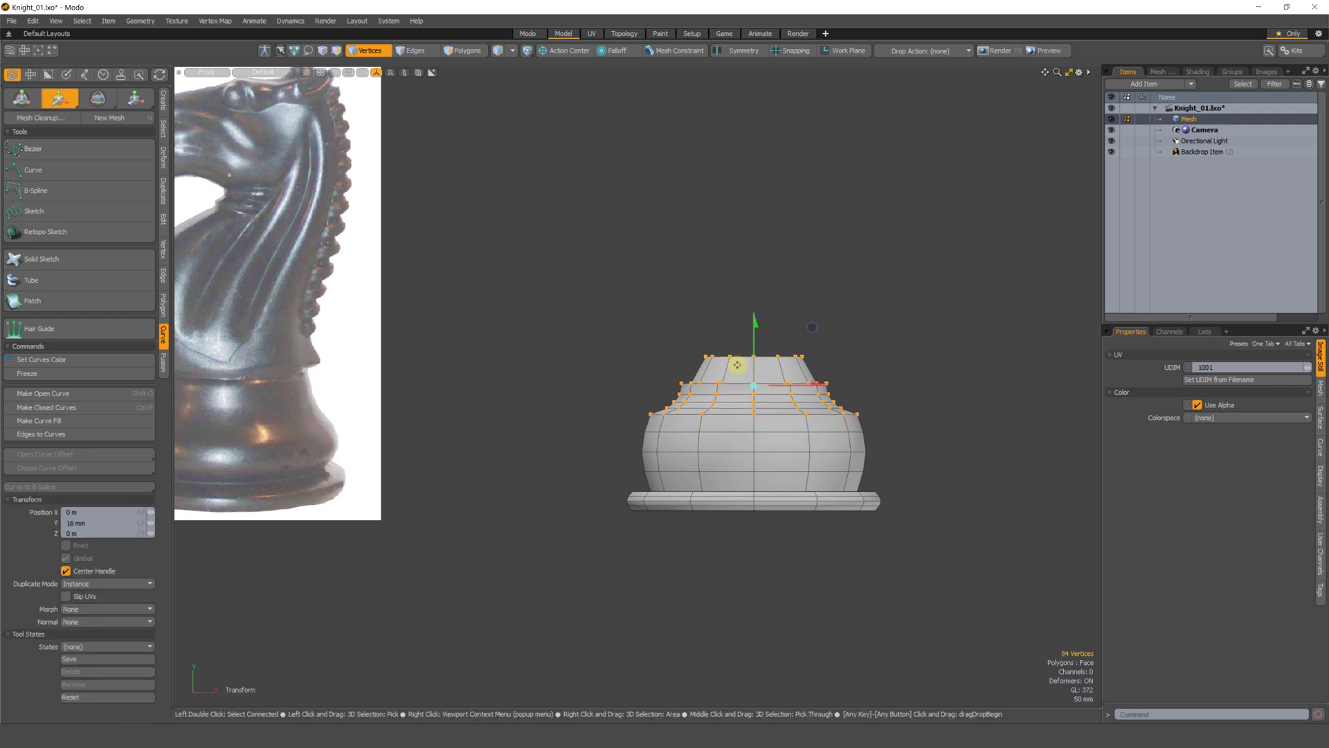
text(20)
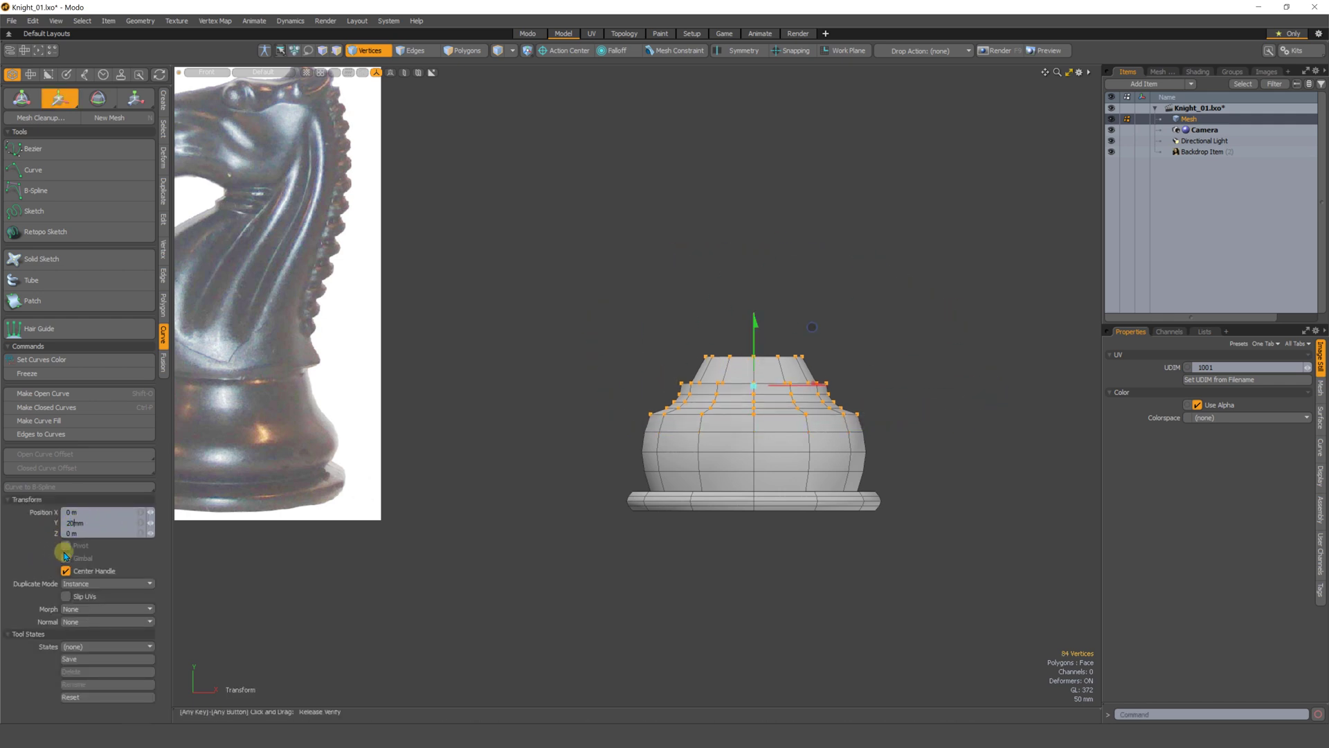
key(Return)
key(space)
click(929, 378)
scroll(723, 466, down, 4)
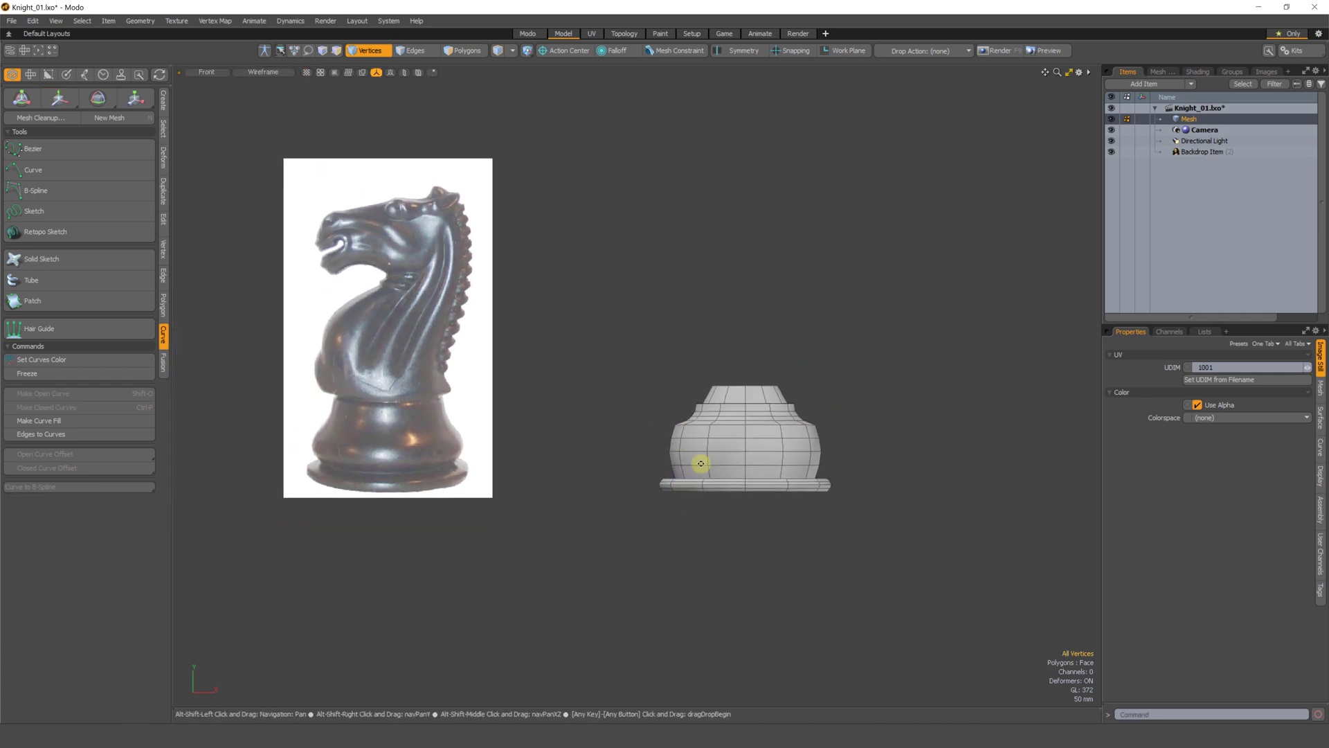
- Try to raise all vertices above the bottom foot ring 16 mm in Y
alt+shift+drag(701, 464, 728, 433)
scroll(718, 469, up, 2)
drag(623, 443, 990, 249)
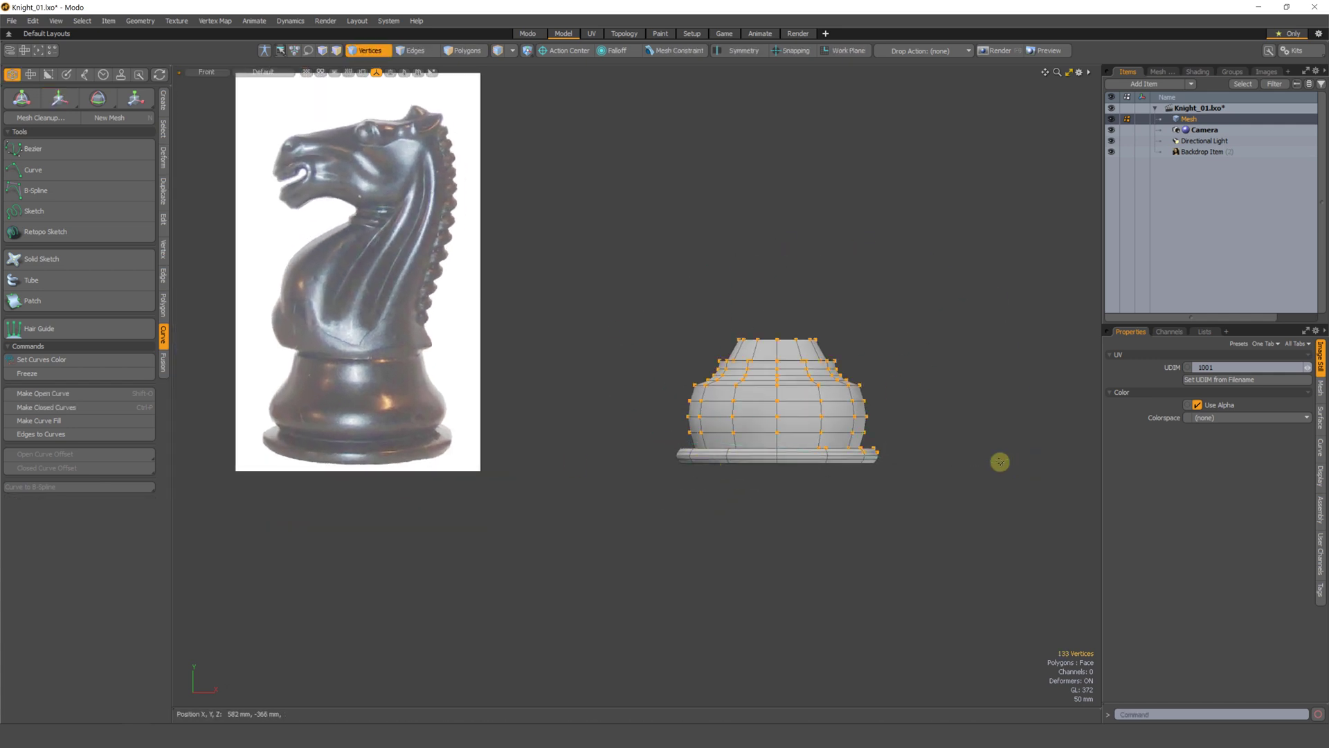
mouse_move(693, 440)
right_down()
mouse_move(801, 250)
mouse_move(1042, 446)
right_up()
key(r)
mouse_move(779, 364)
mouse_down()
mouse_move(786, 336)
mouse_move(772, 354)
mouse_up()
key(w)
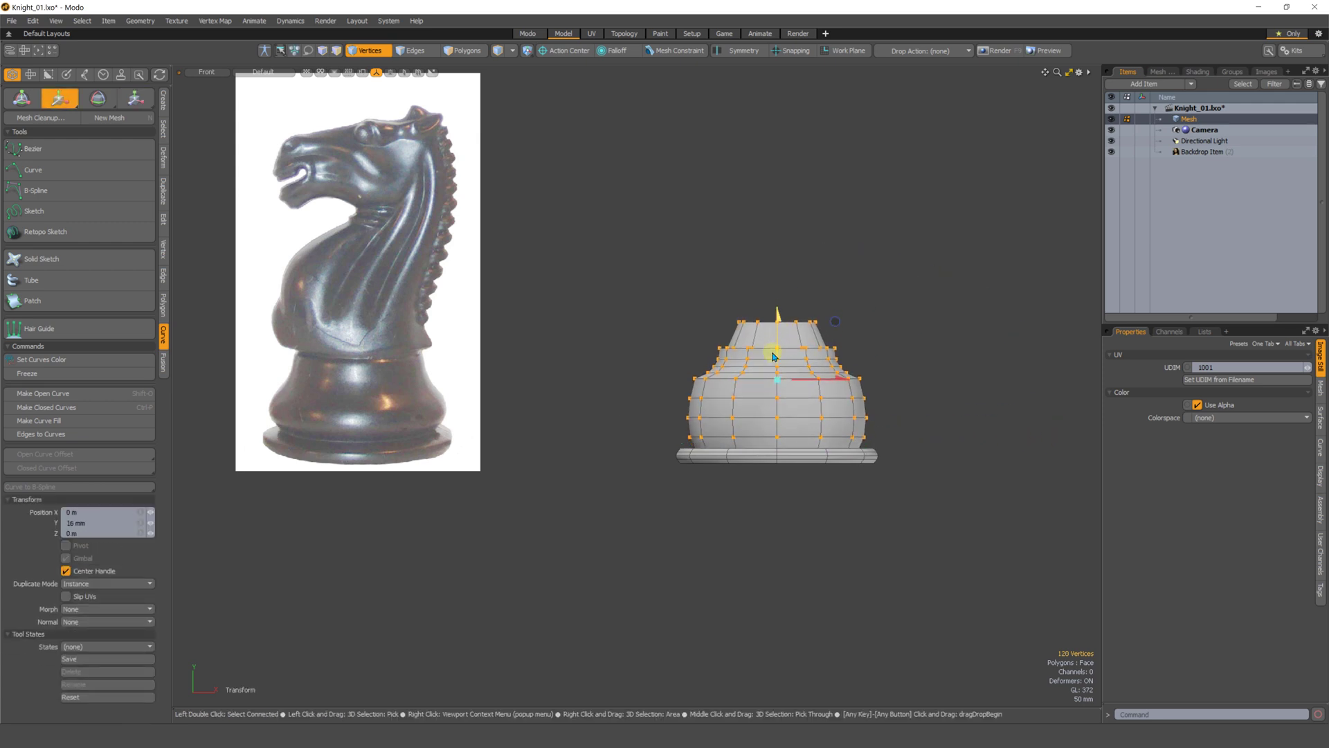
key(ctrl+z)
key(ctrl+z)
key(ctrl+z)
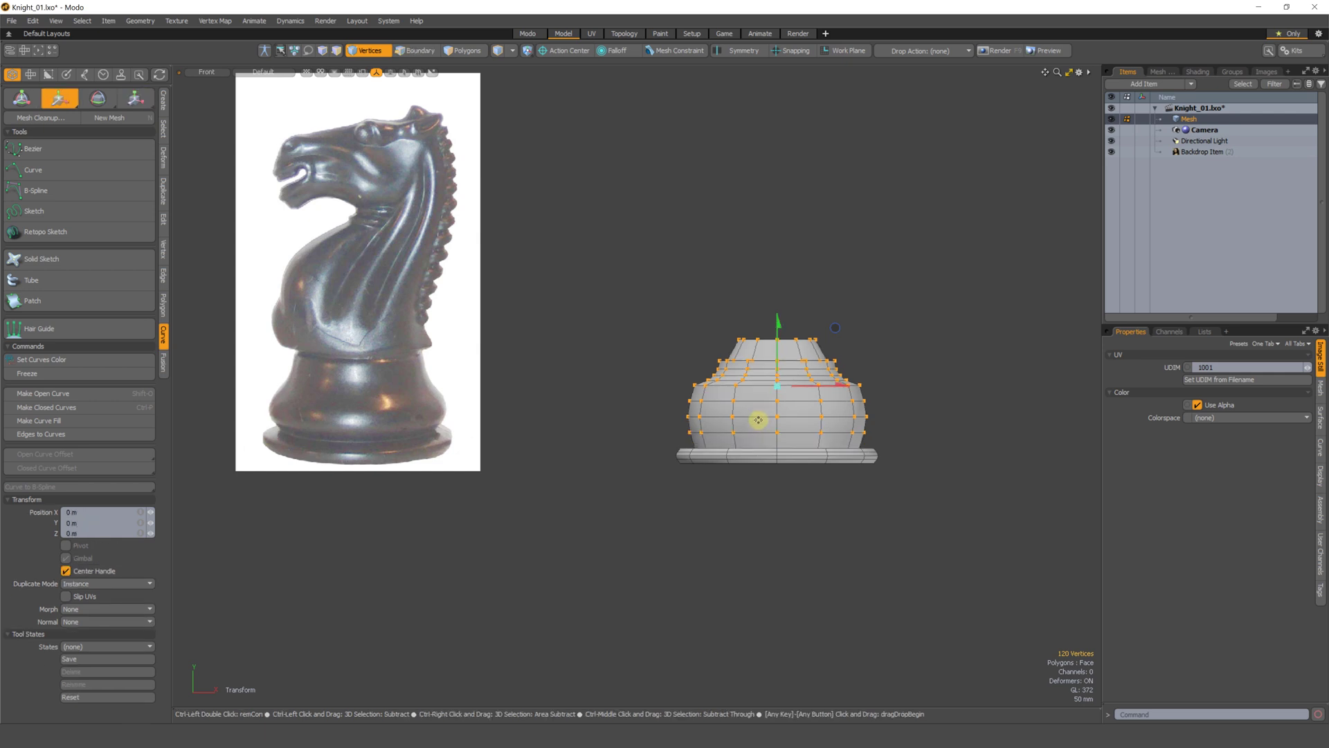
key(q)
ctrl+alt+drag(759, 421, 831, 398)
key(2)
alt+drag(795, 454, 776, 468)
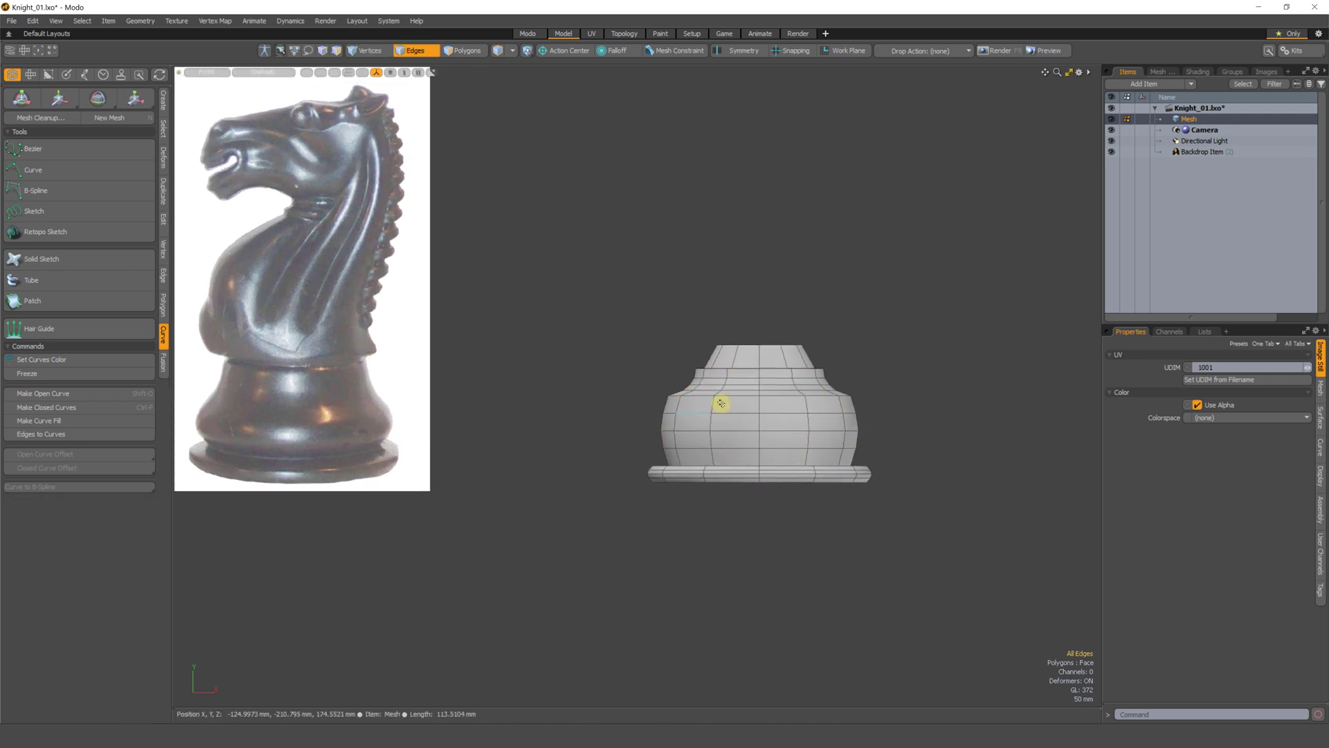
ctrl+alt+drag(674, 463, 637, 457)
alt+shift+drag(638, 458, 663, 455)
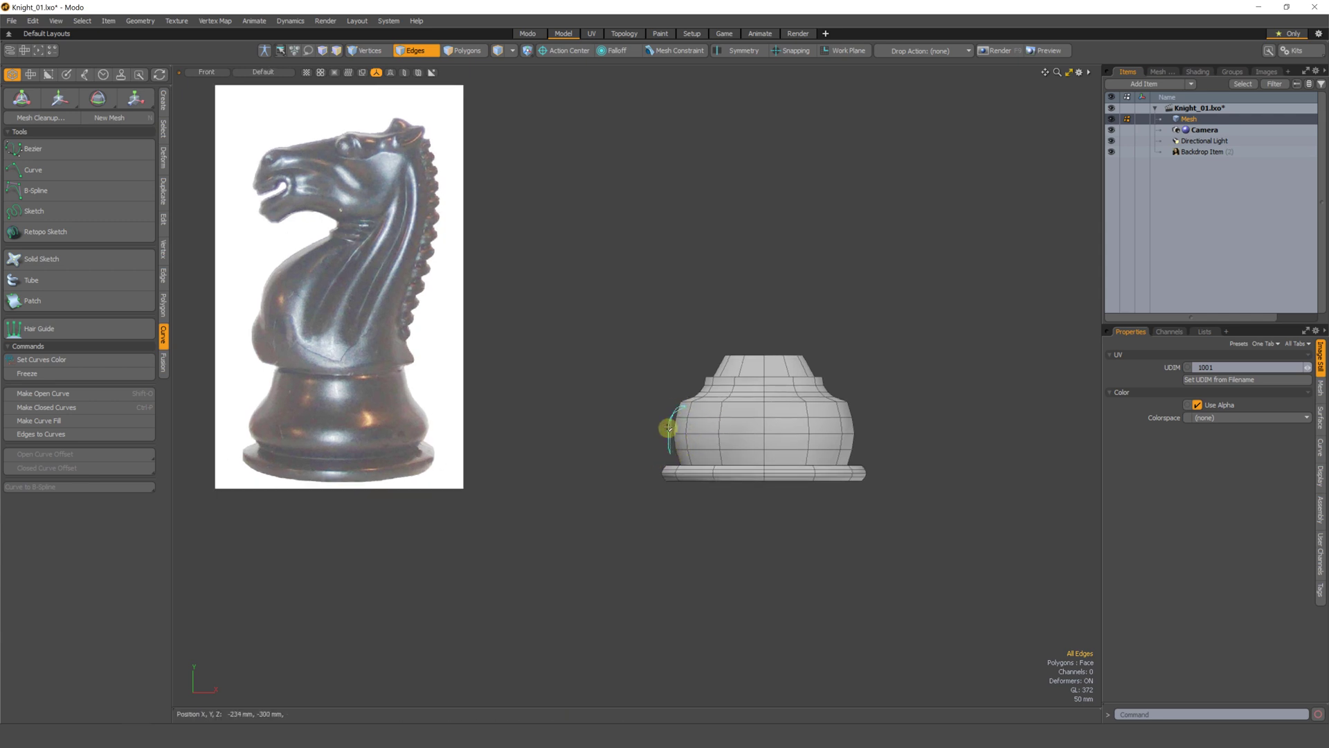
key(1)
mouse_move(666, 459)
right_down()
mouse_move(970, 413)
mouse_move(955, 454)
mouse_move(885, 425)
right_up()
scroll(746, 441, up, 3)
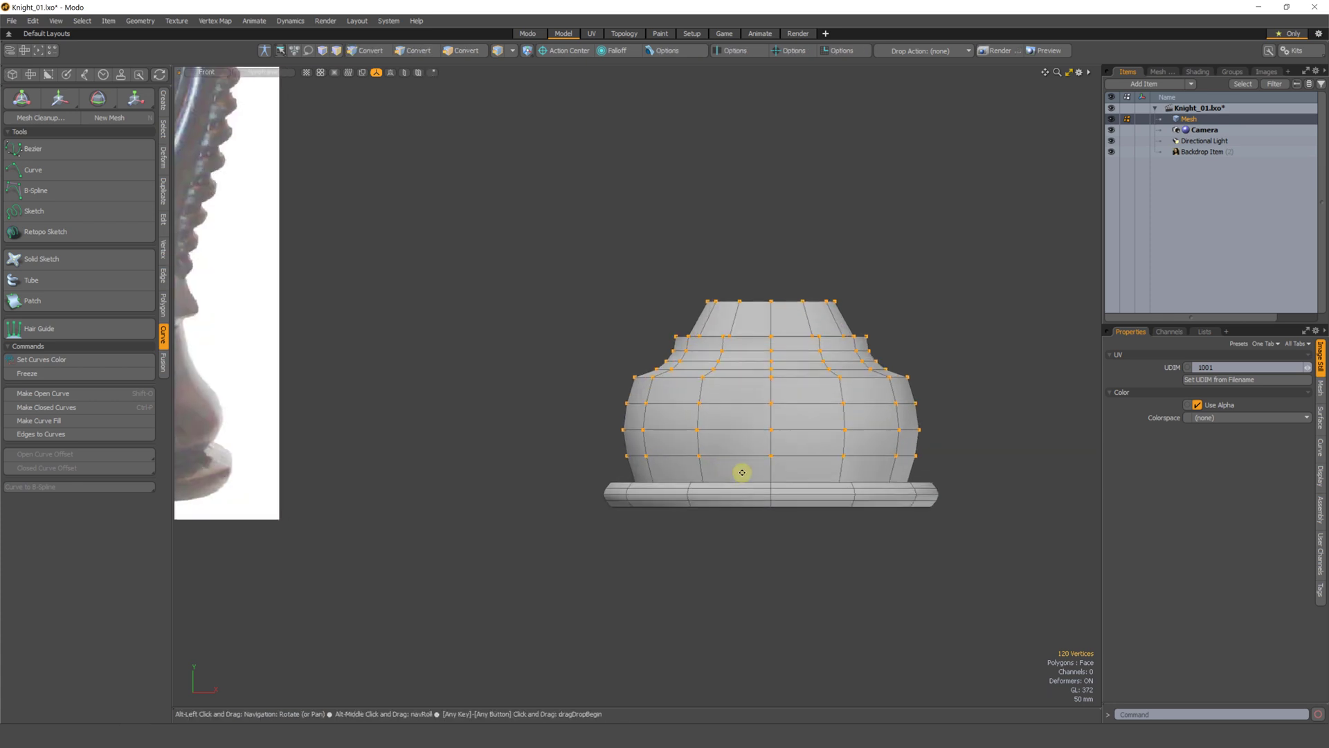
alt+shift+drag(742, 472, 707, 447)
mouse_move(569, 353)
right_down()
mouse_move(557, 417)
mouse_move(624, 447)
right_up()
mouse_move(905, 434)
right_down()
mouse_move(911, 347)
mouse_move(903, 358)
right_up()
- Select the four horizontal edge loops around the bulge, compress them in Y and lower them slightly toward the foot ring
key(2)
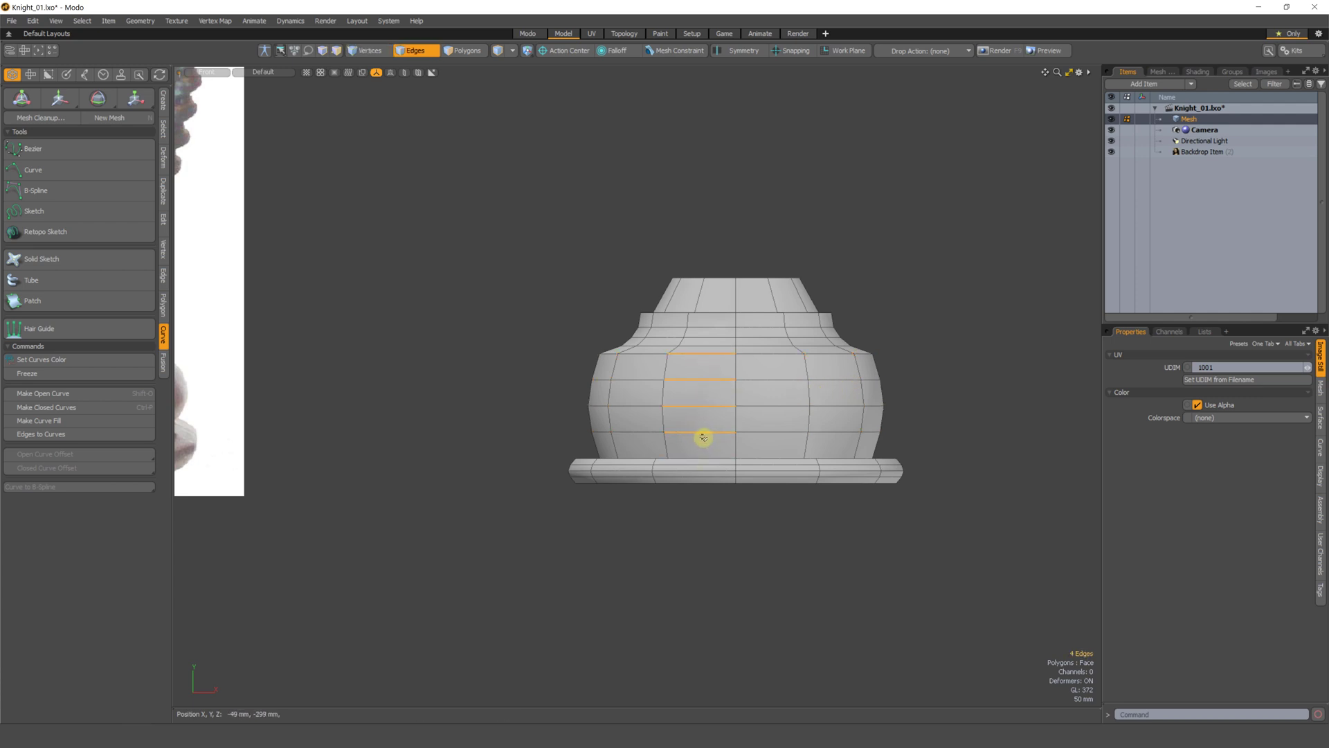
key(l)
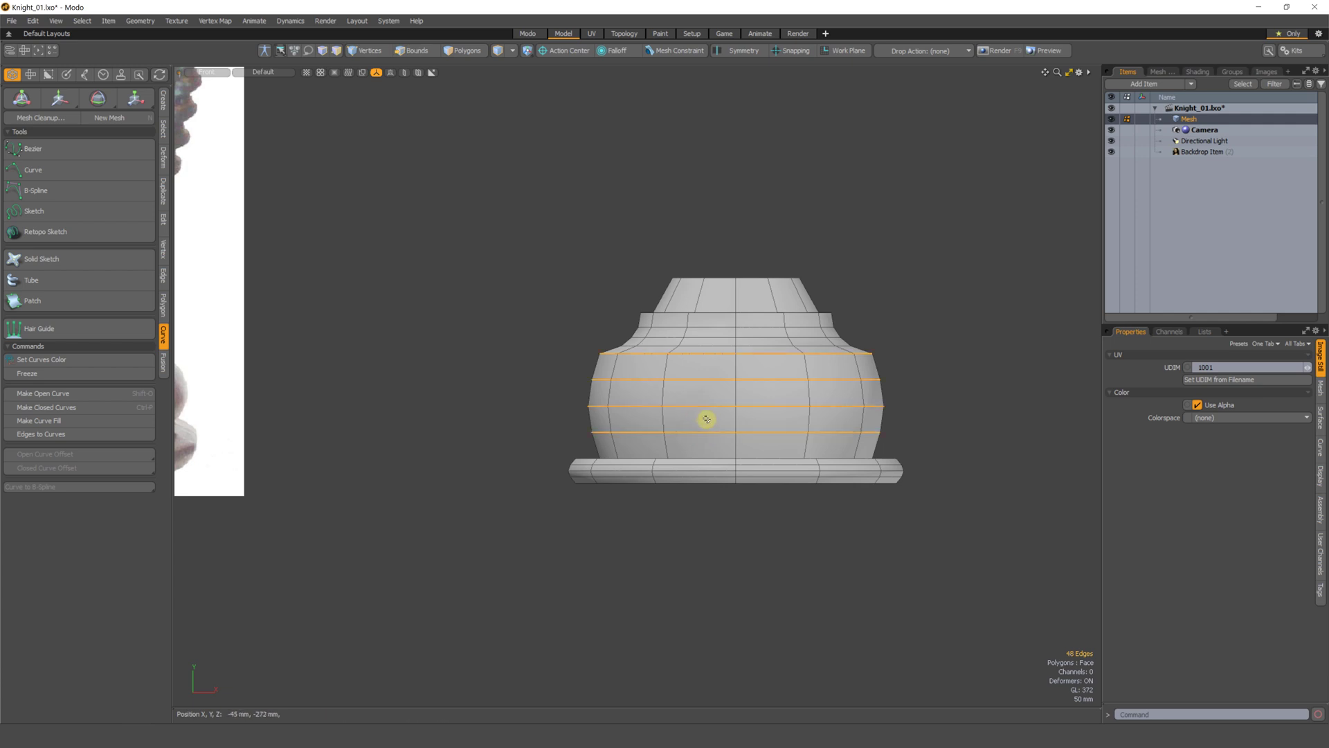
key(2)
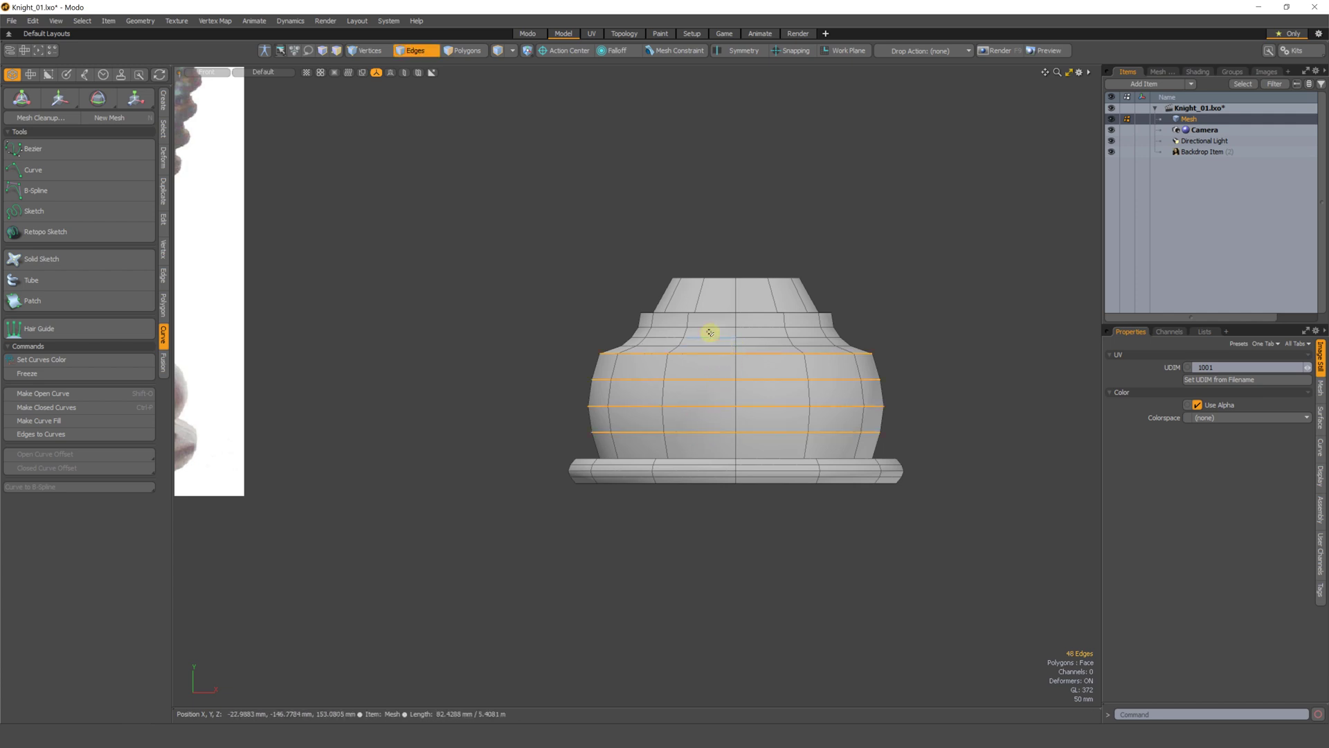
key(r)
drag(735, 337, 635, 382)
key(w)
alt+shift+drag(635, 381, 731, 413)
alt+shift+drag(731, 413, 754, 413)
key(space)
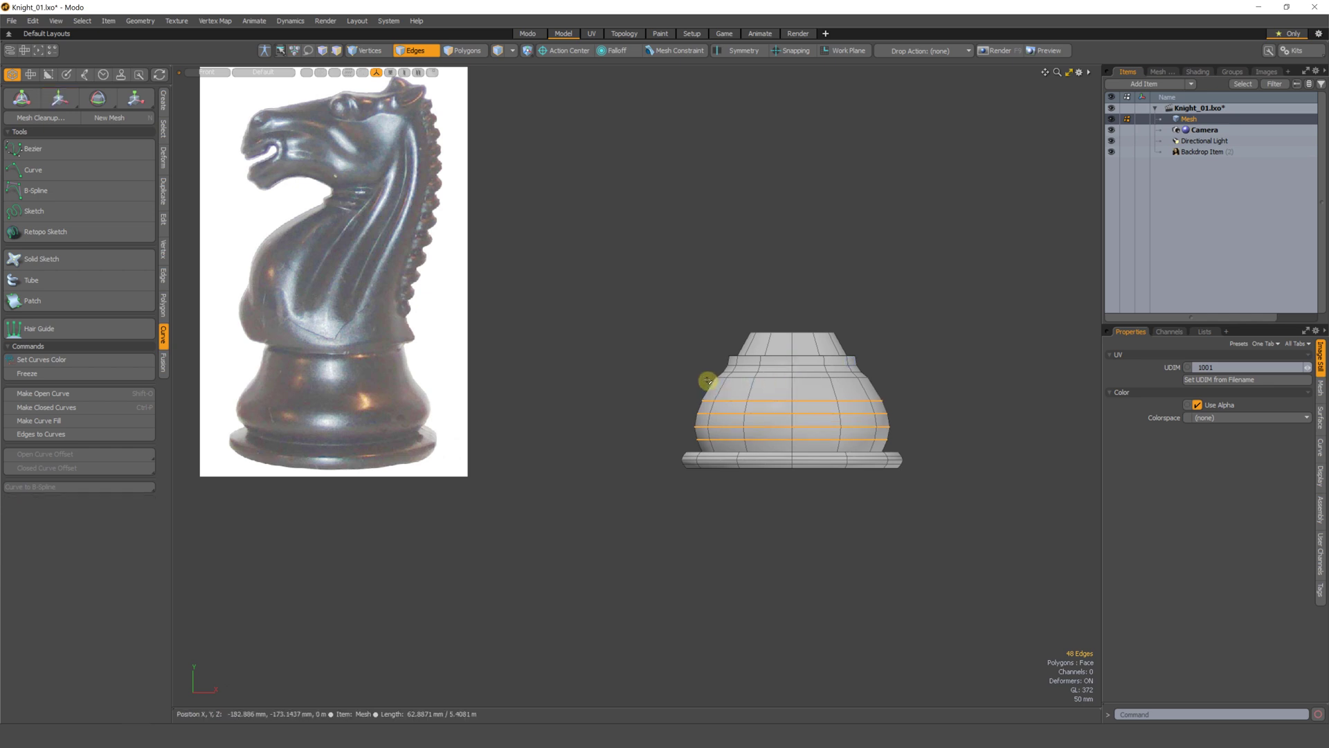
- Select all edges above the bulge, scale them to 175% in Y and move them up 12 mm
ctrl+alt+drag(683, 375, 692, 377)
mouse_move(692, 359)
right_down()
mouse_move(994, 377)
mouse_move(947, 377)
right_up()
key(r)
drag(796, 328, 803, 237)
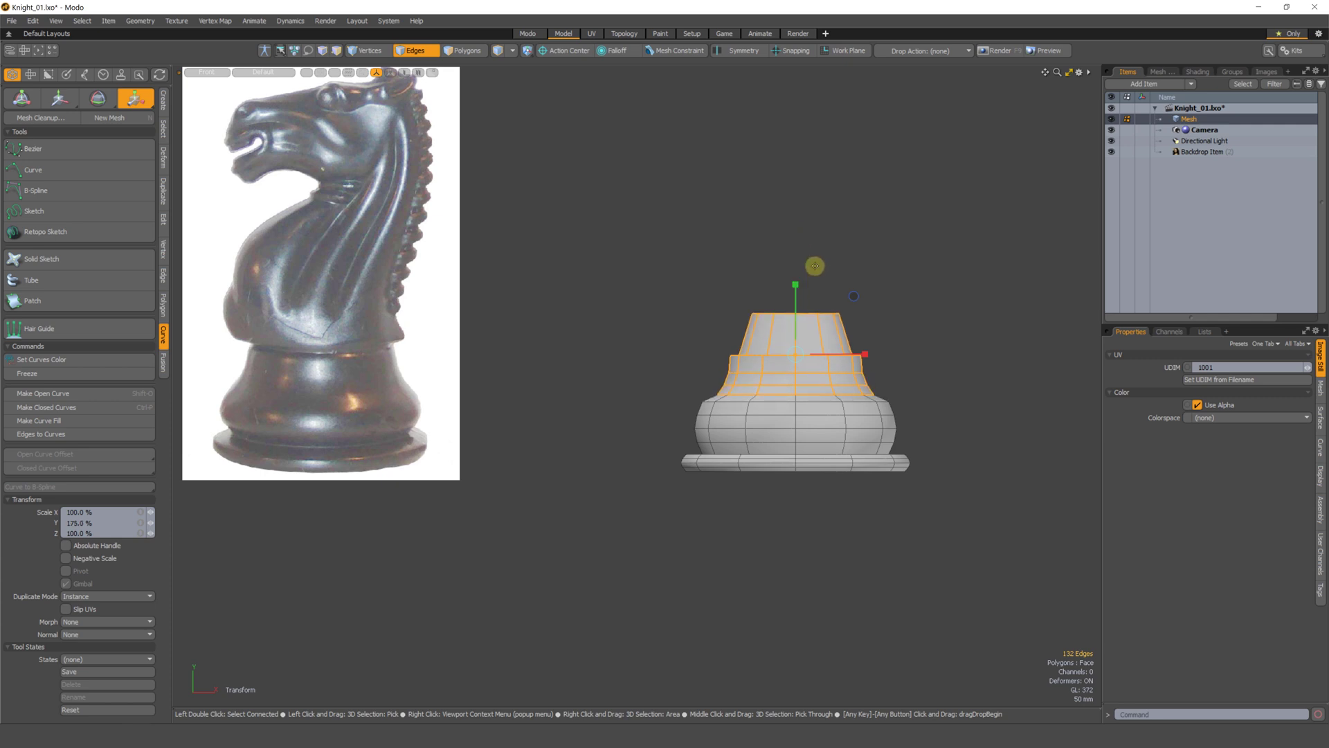
key(w)
drag(853, 295, 854, 290)
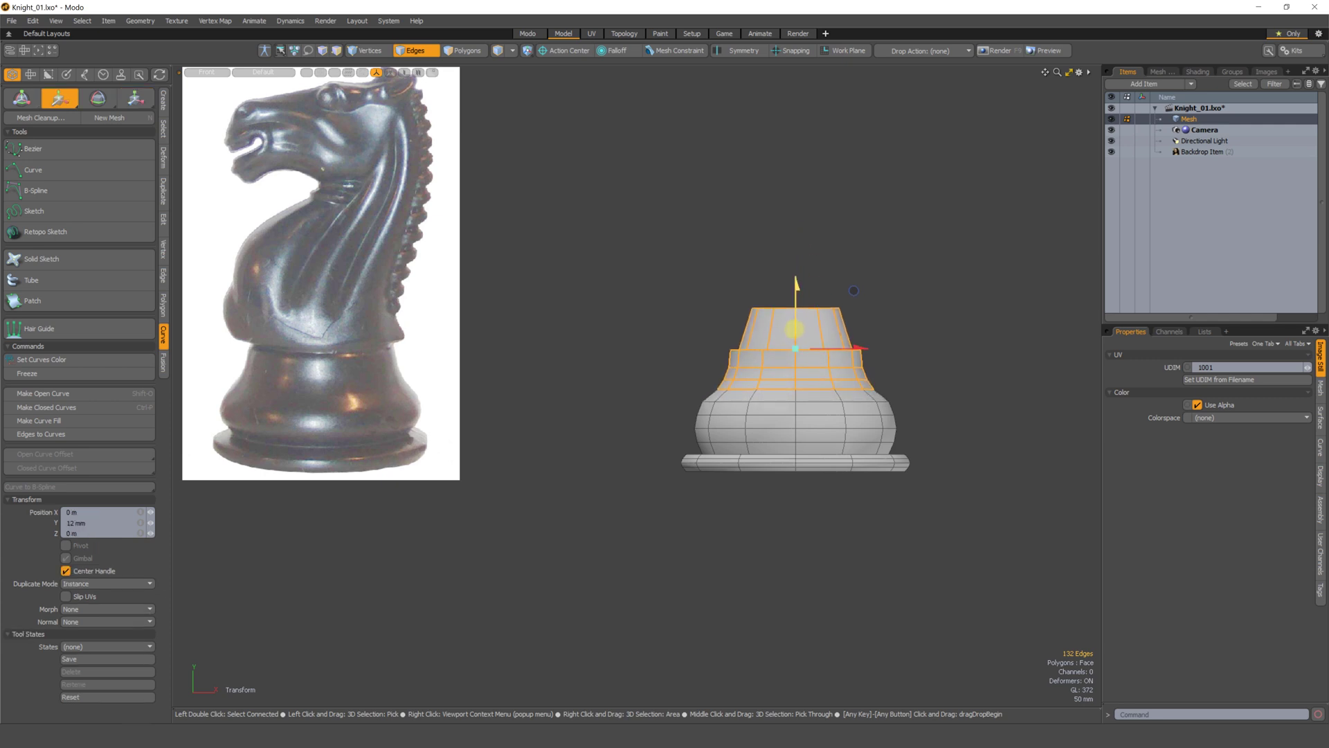
key(Escape)
- Reselect the edges above the bulge, stretch them slightly more in Y and adjust their height
scroll(743, 407, up, 1)
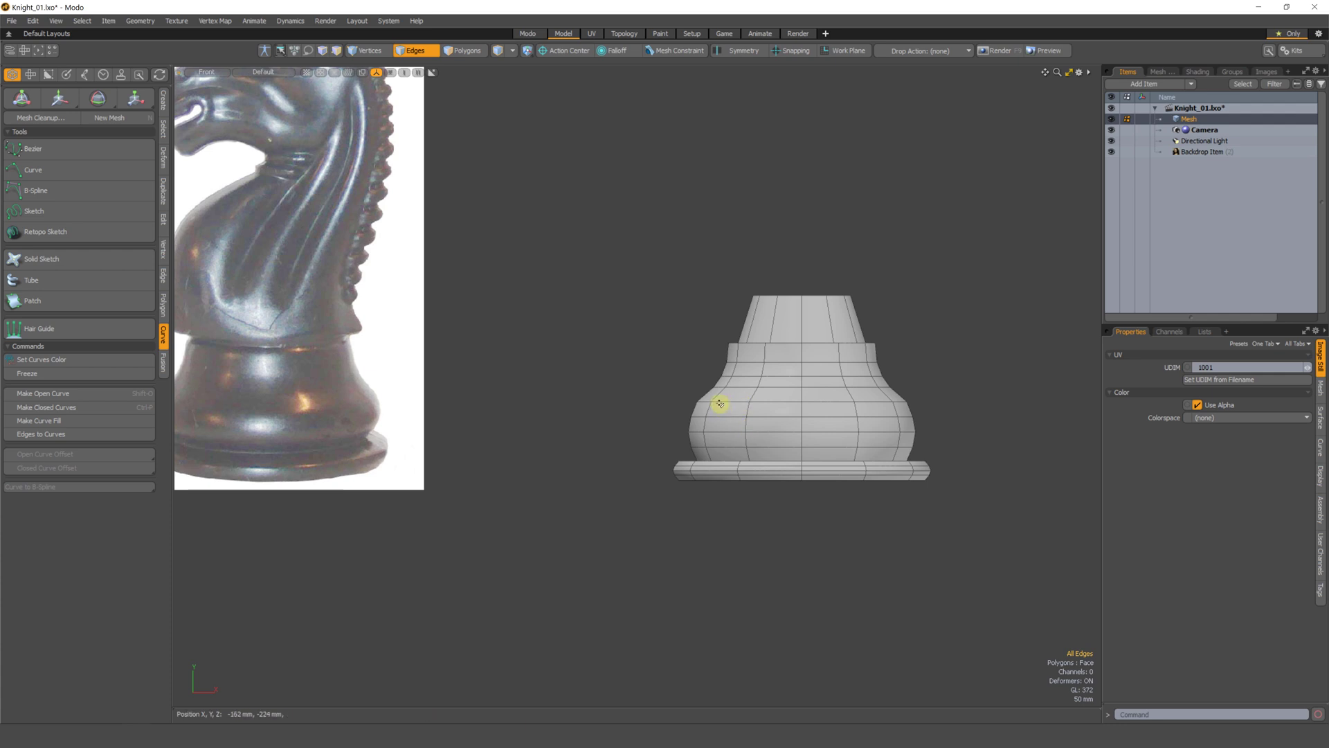
mouse_move(704, 390)
right_down()
mouse_move(968, 220)
mouse_move(1030, 401)
mouse_move(733, 406)
mouse_move(1062, 376)
mouse_move(1044, 389)
right_up()
key(y)
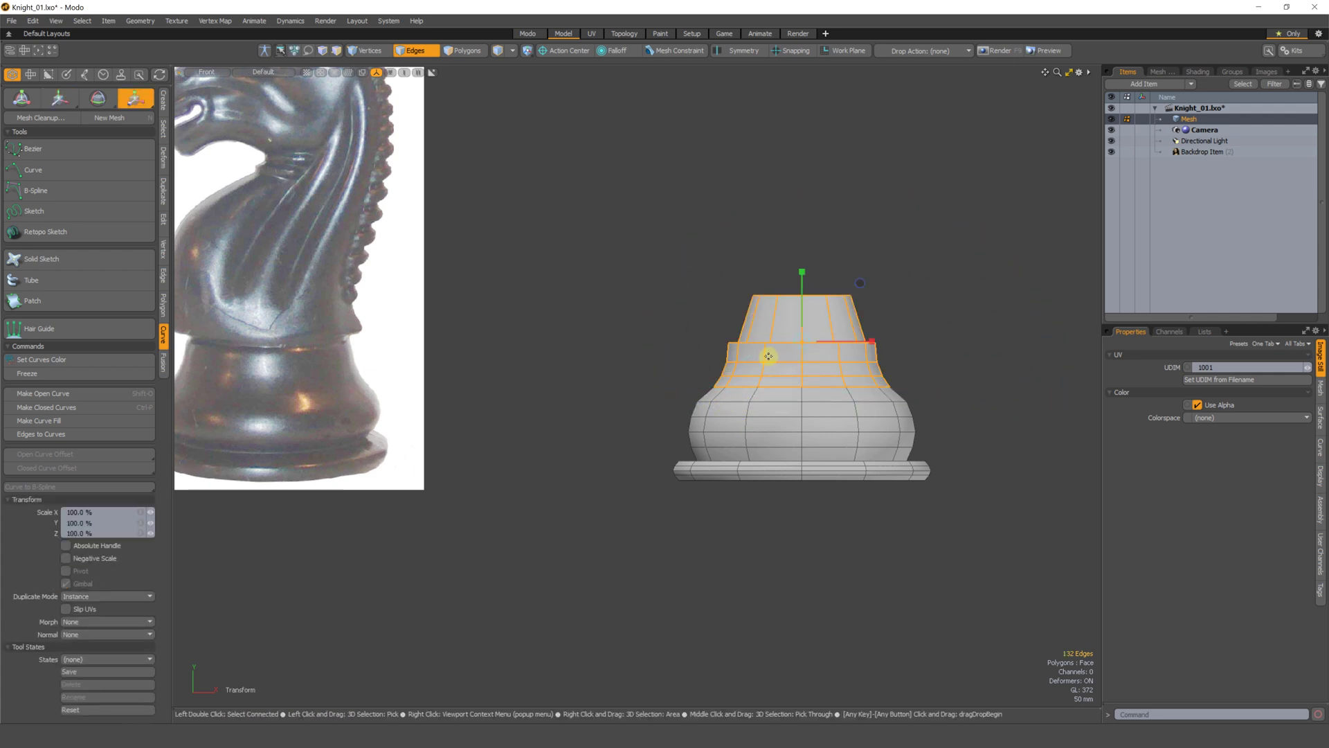
drag(808, 344, 801, 327)
key(w)
key(Escape)
scroll(605, 395, down, 2)
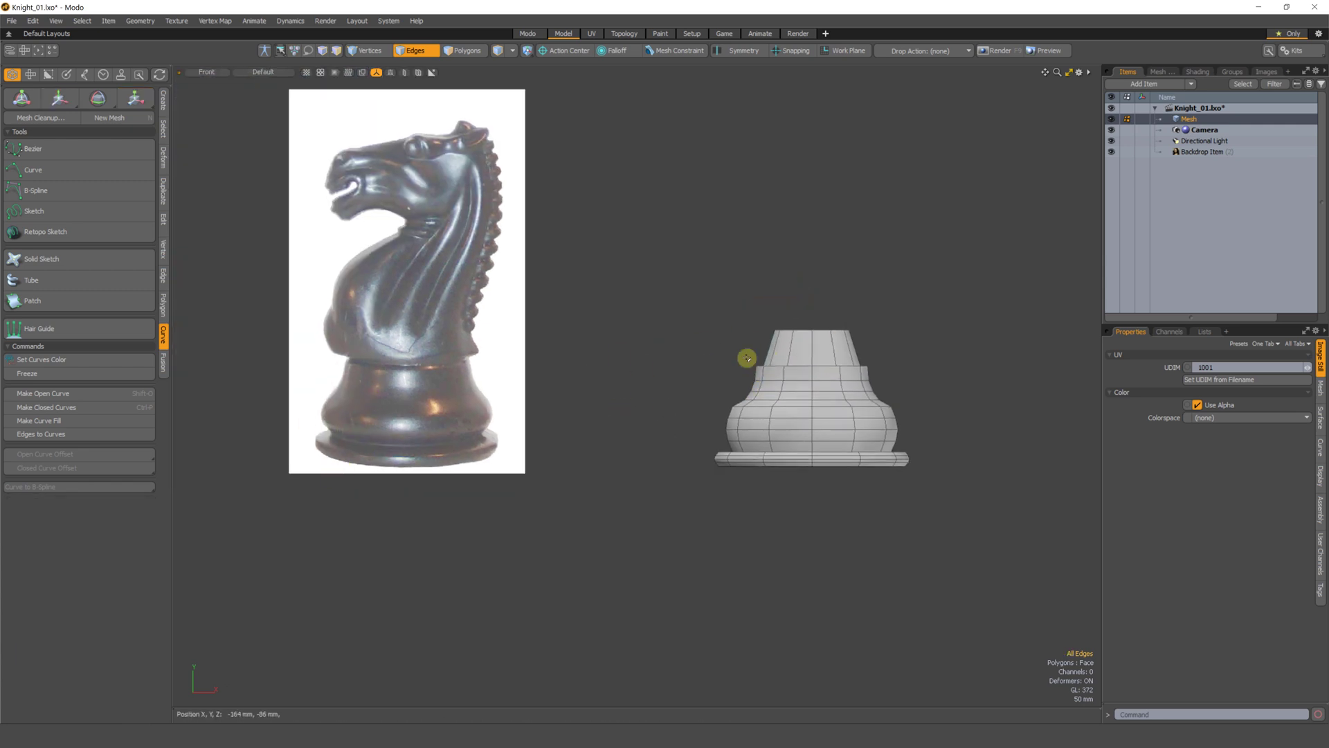
- Compare the reshaped base with the knight reference and examine its open top rim in perspective
scroll(688, 415, up, 2)
mouse_move(744, 401)
right_down()
mouse_move(662, 376)
mouse_move(972, 409)
mouse_move(731, 417)
right_up()
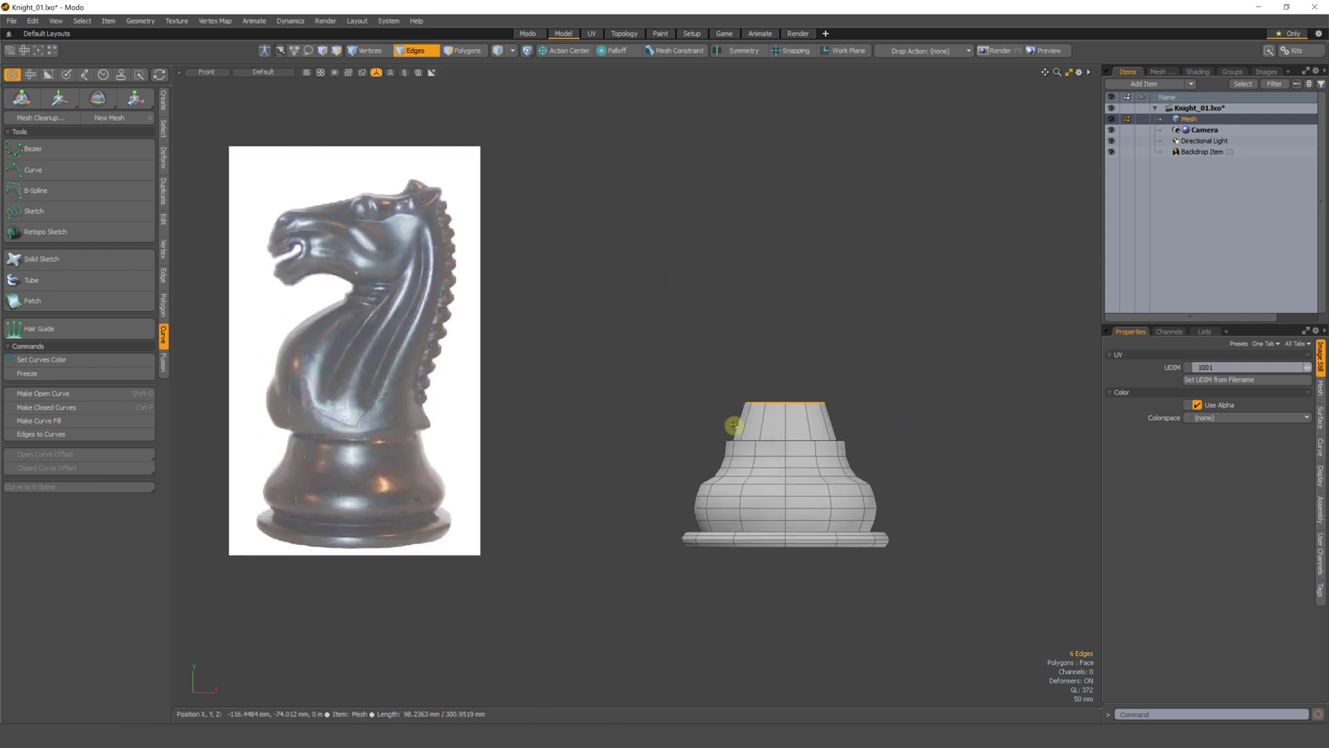
mouse_move(444, 247)
right_down()
mouse_move(225, 360)
mouse_move(446, 250)
right_up()
scroll(727, 408, up, 1)
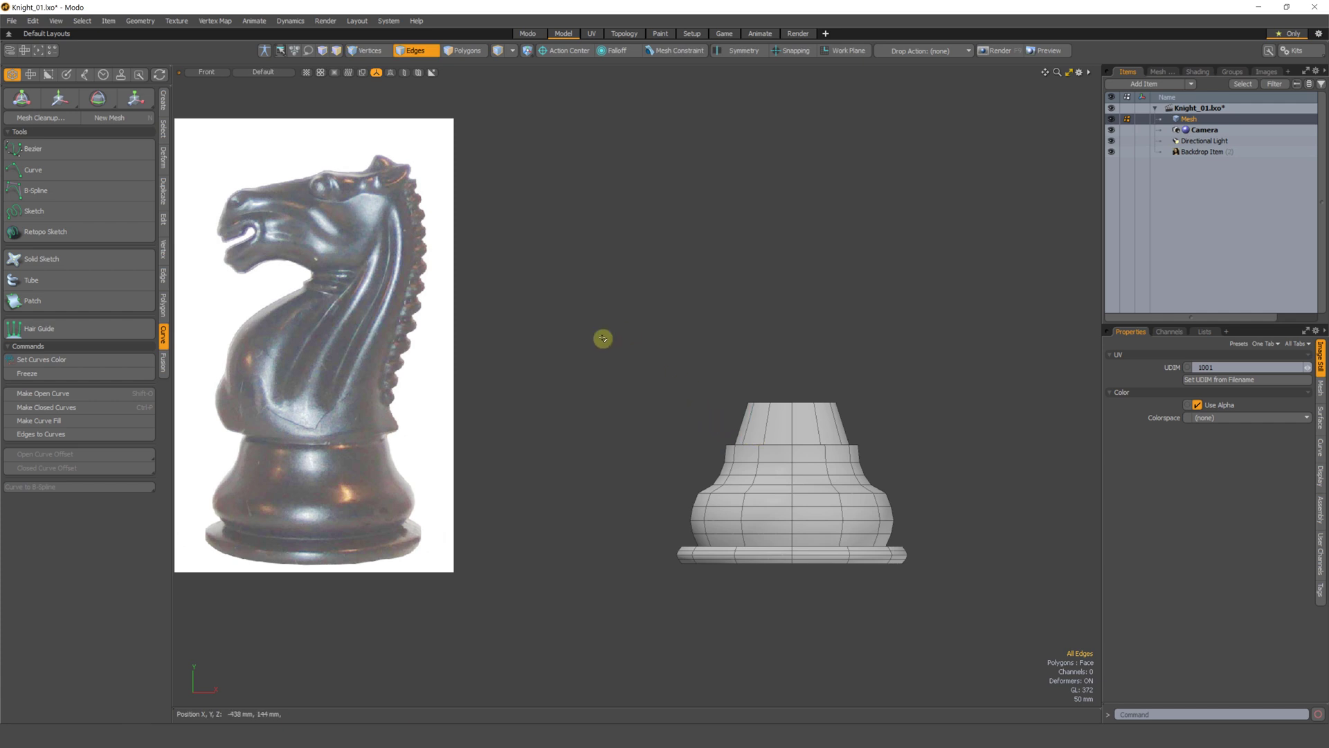
scroll(647, 410, down, 1)
alt+drag(650, 409, 637, 434)
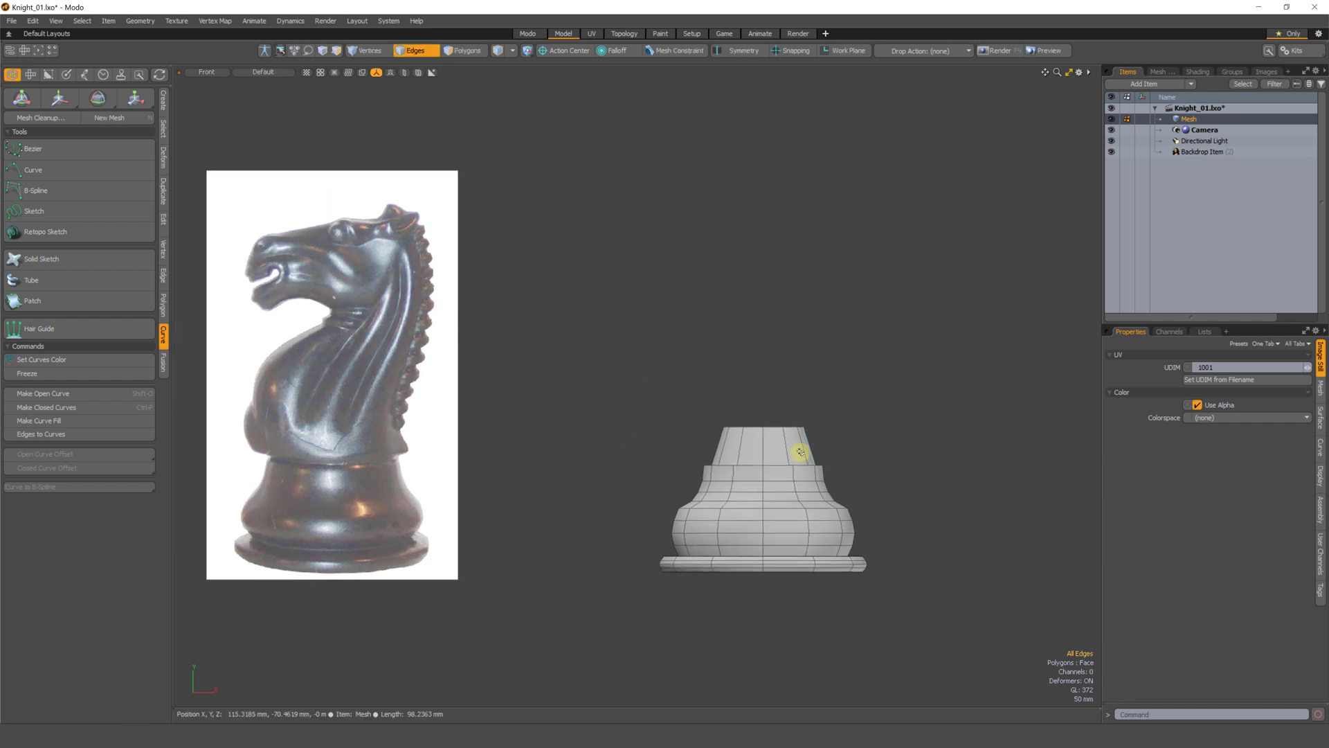
mouse_move(766, 448)
alt+mouse_down()
mouse_move(759, 466)
mouse_move(717, 425)
mouse_move(711, 459)
mouse_move(729, 426)
alt+mouse_up()
scroll(717, 425, up, 3)
double_click(706, 406)
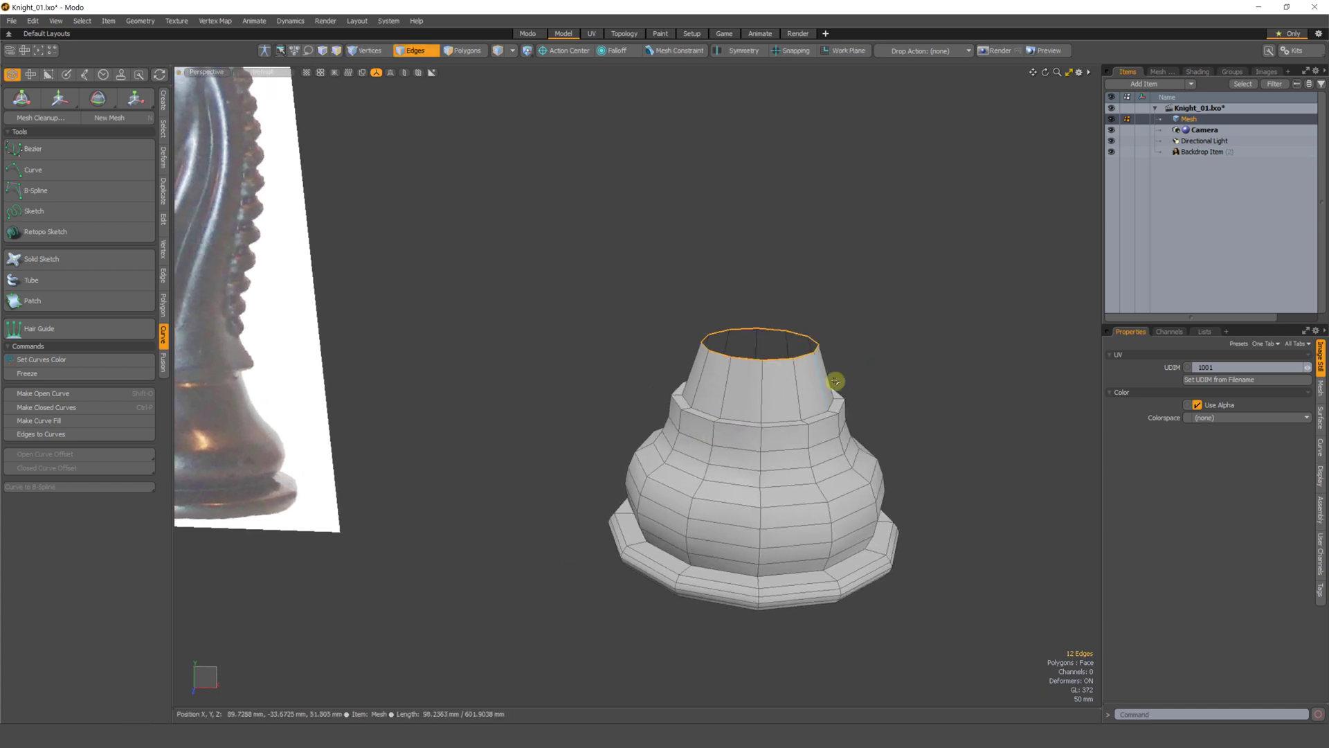
right_drag(1077, 643, 1085, 639)
scroll(670, 449, down, 5)
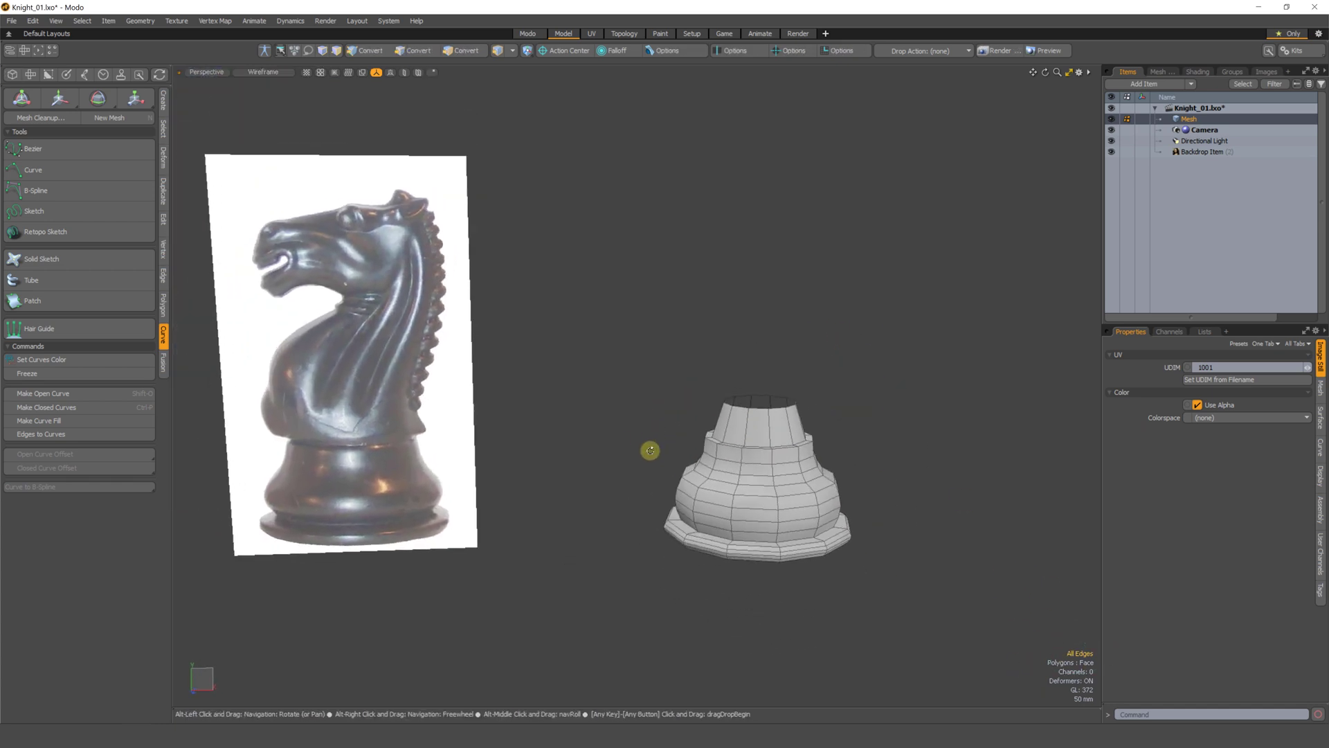
- Add a unit cube to the mesh and select all of its polygons
click(162, 104)
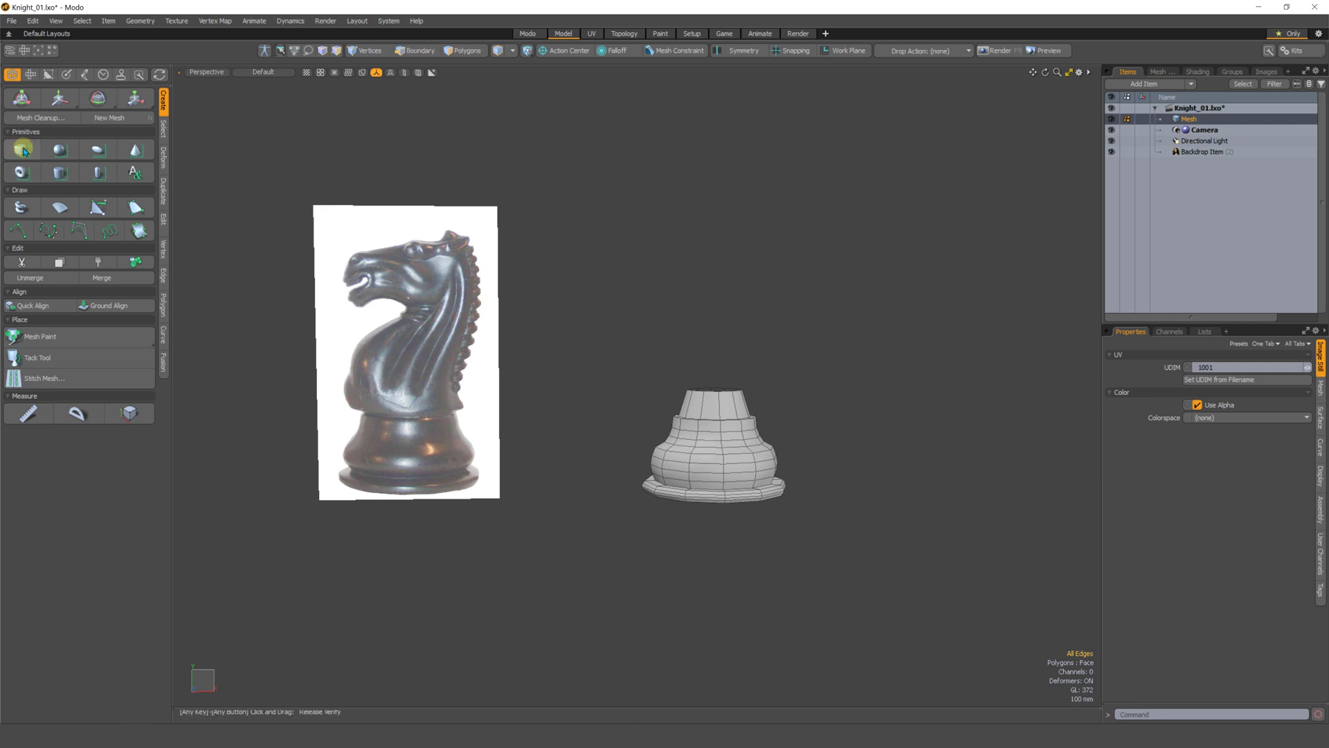
shift+click(23, 151)
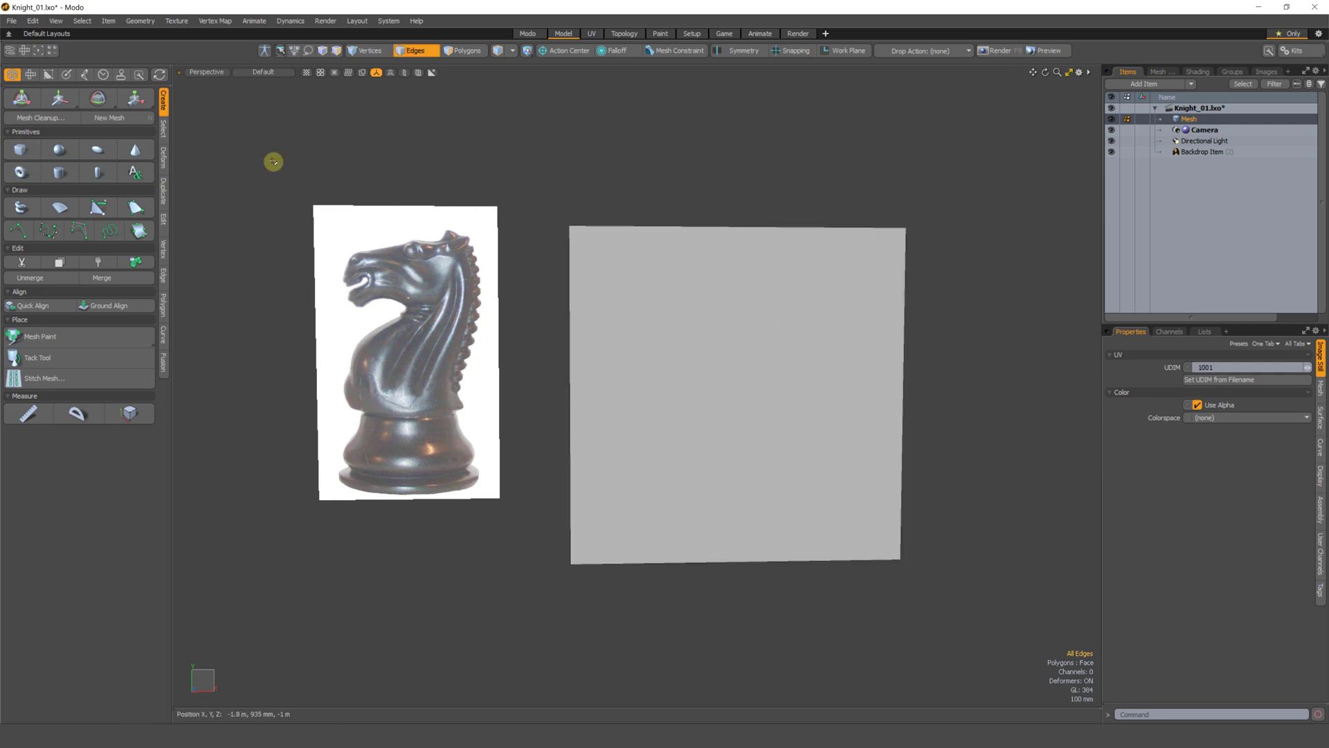
click(463, 50)
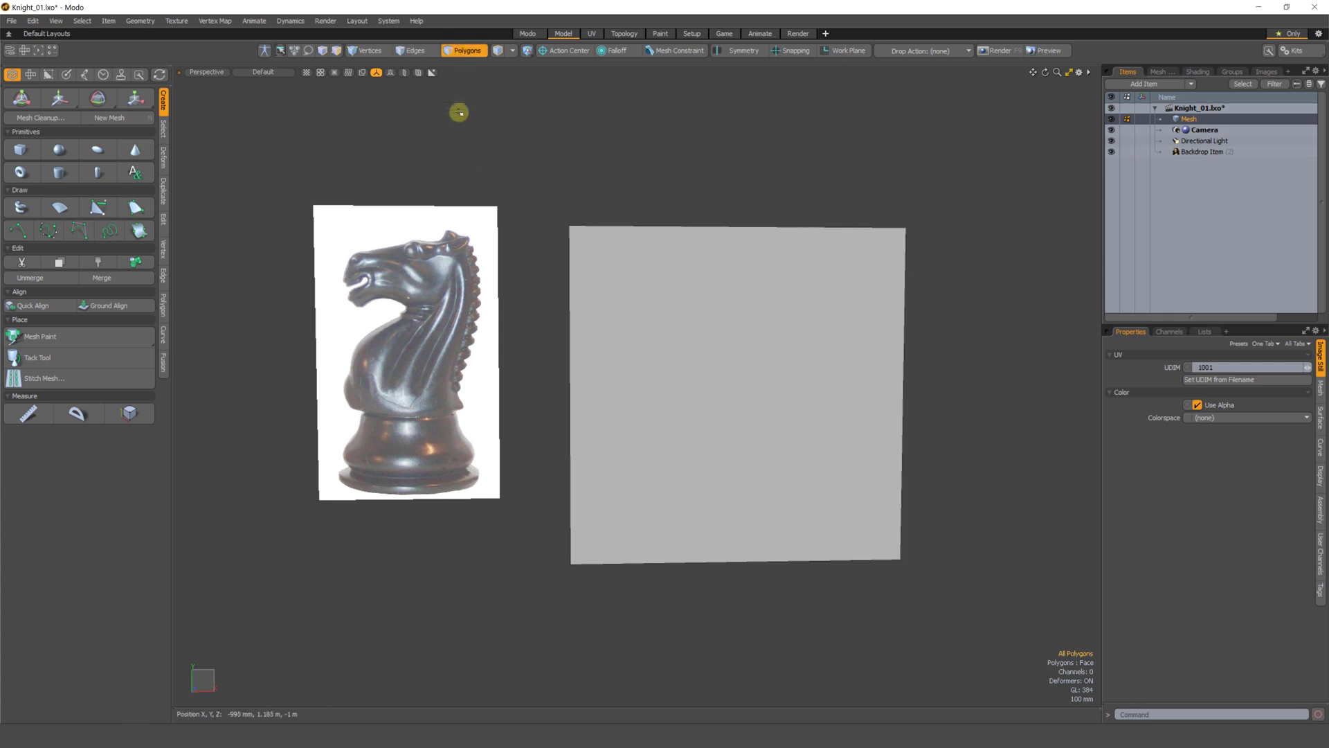
double_click(680, 369)
- Scale the cube down uniformly to about 265 mm and move it up 350 mm in Y above the base
alt+drag(698, 401, 511, 451)
key(e)
key(r)
key(w)
drag(585, 384, 590, 270)
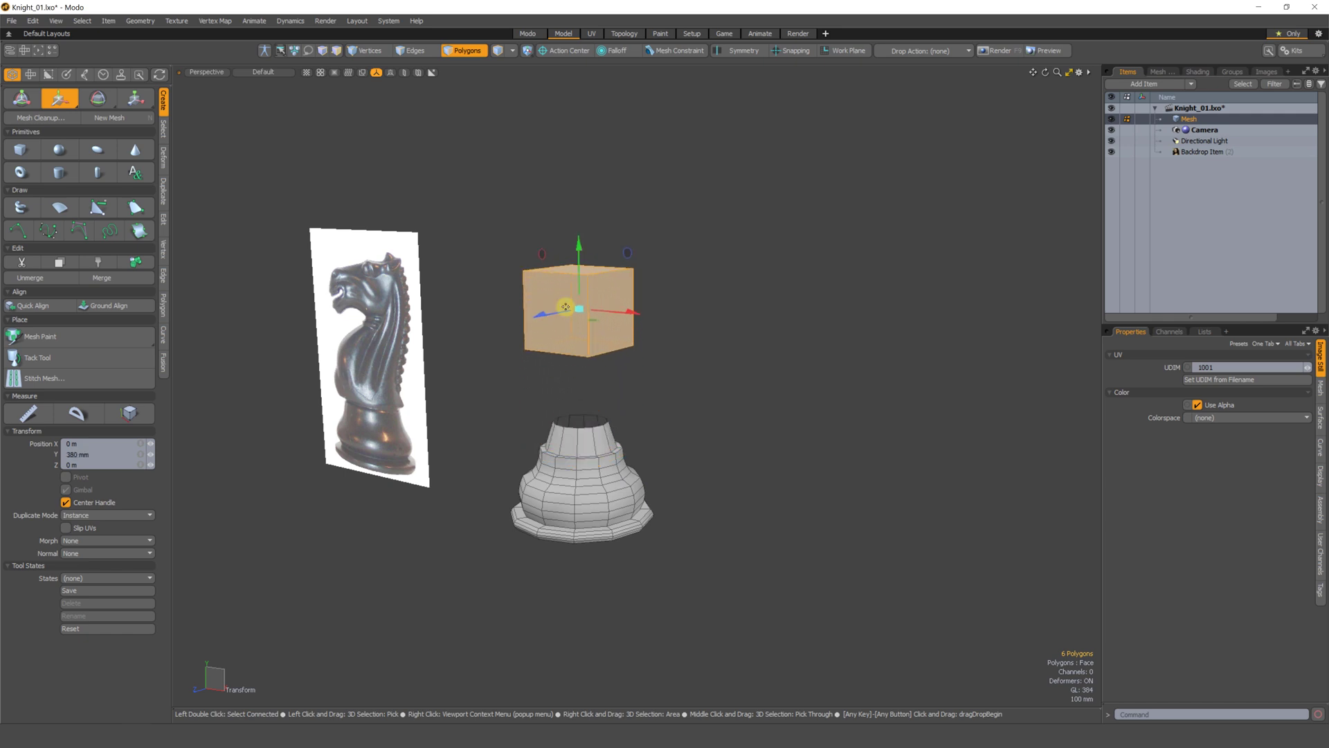
- In the front view, raise the cube further, flatten it in Y to about 176 mm and move it up 10 mm
alt+drag(547, 343, 593, 350)
key(KP_2)
scroll(616, 443, down, 2)
scroll(612, 396, up, 2)
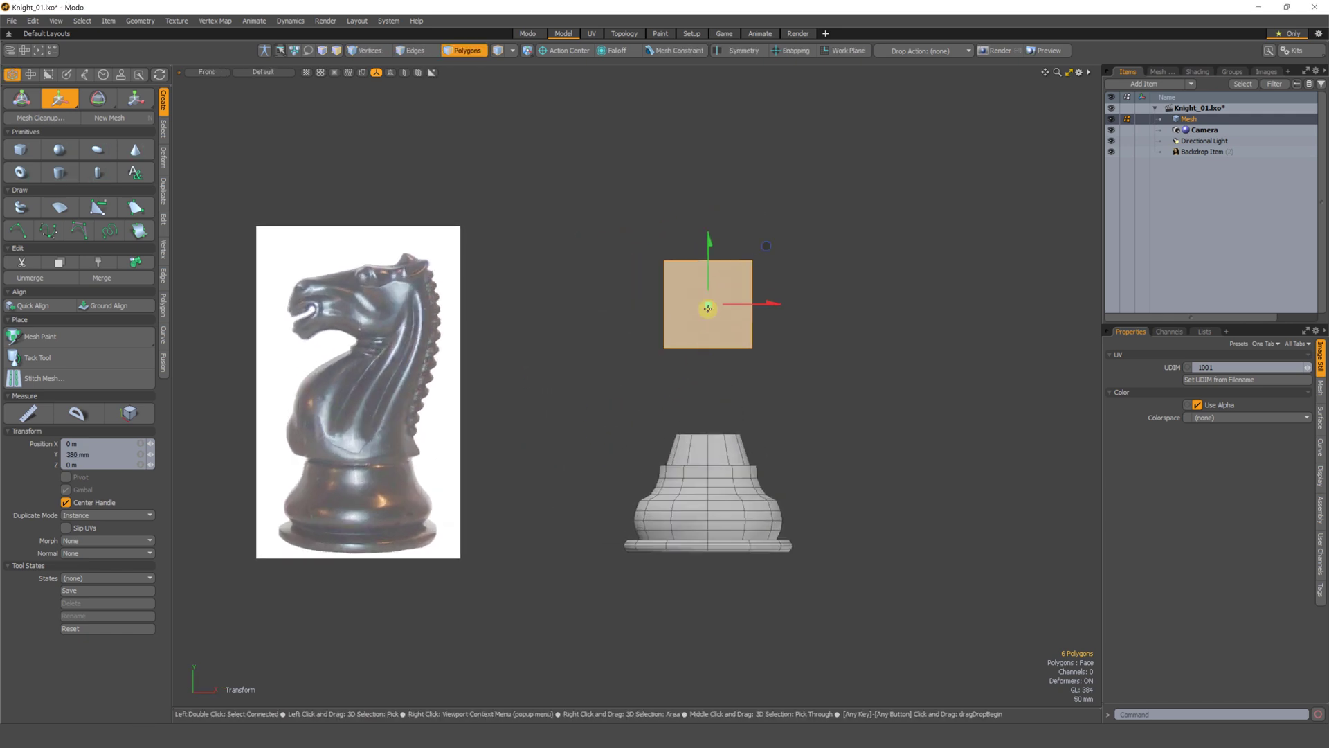
mouse_move(708, 286)
mouse_down()
mouse_move(706, 270)
mouse_move(708, 305)
mouse_move(707, 265)
mouse_up()
key(r)
key(w)
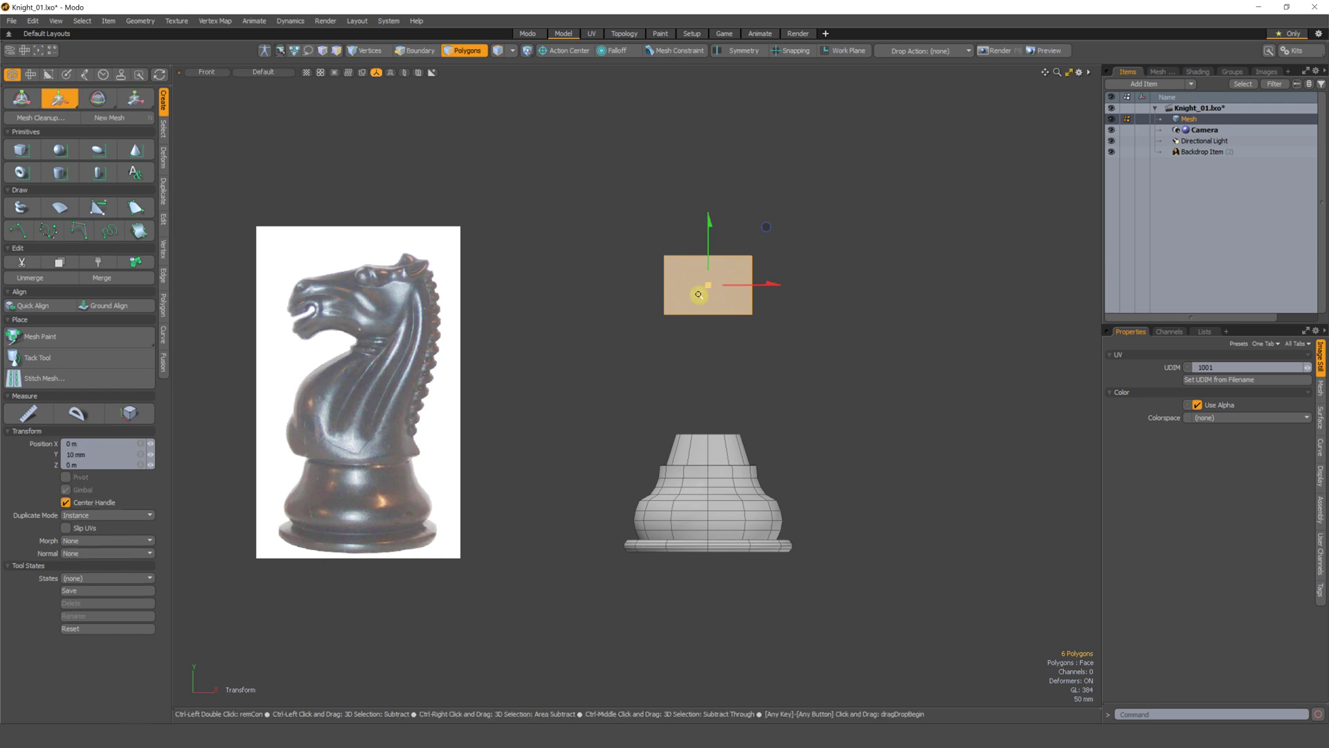
scroll(696, 297, up, 1)
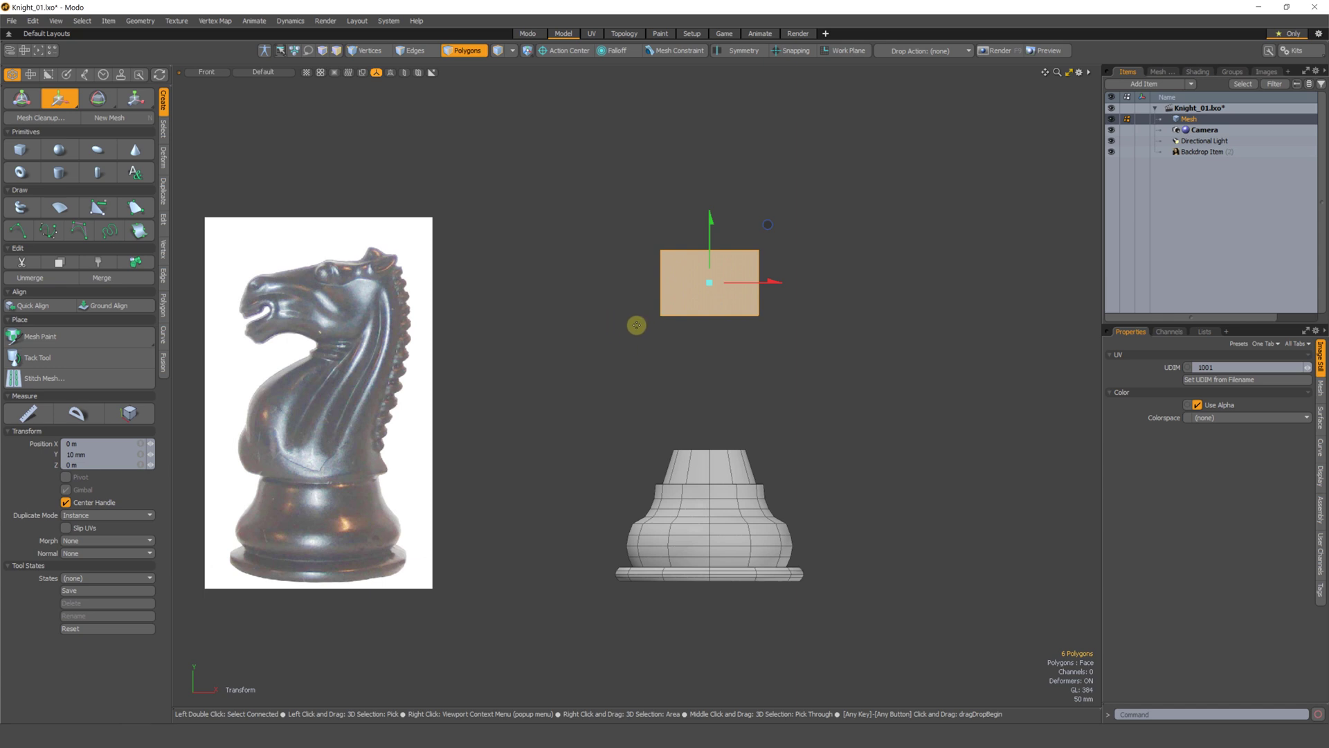
key(space)
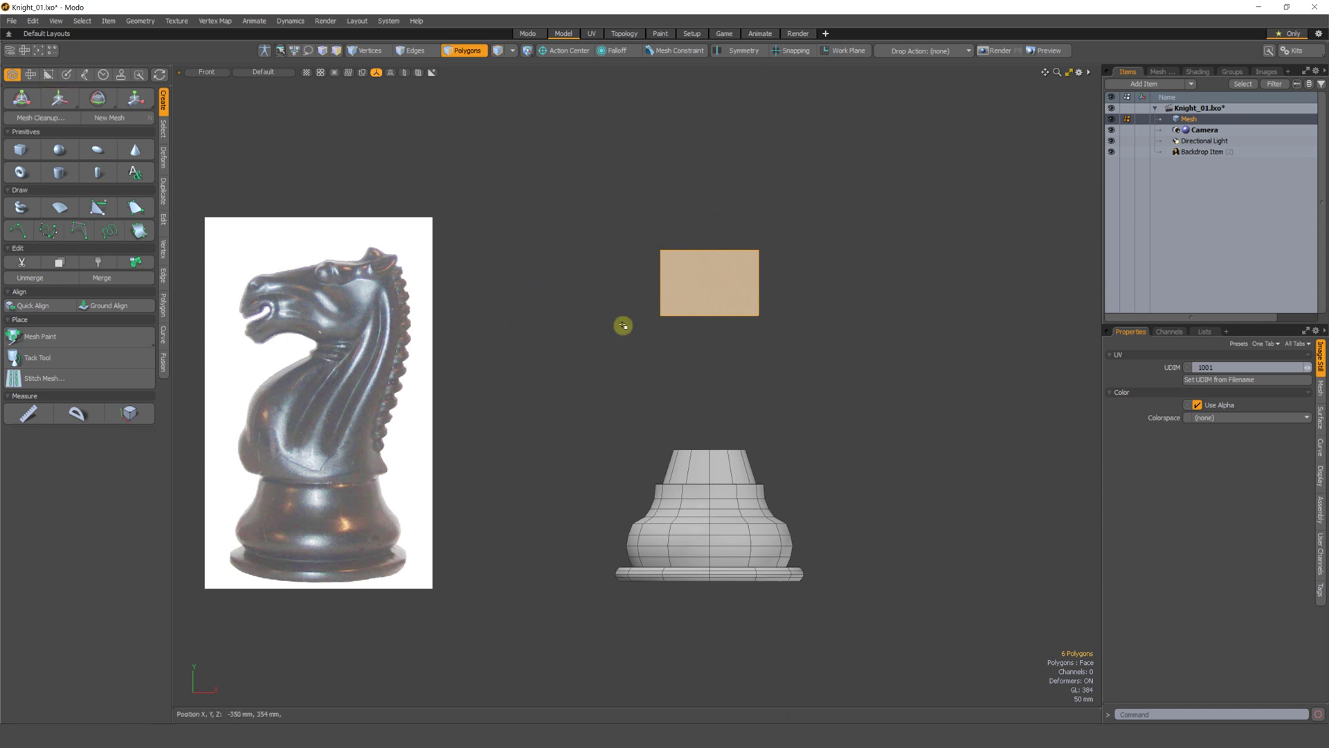
key(Escape)
mouse_move(756, 219)
right_down()
mouse_move(564, 267)
mouse_move(837, 280)
right_up()
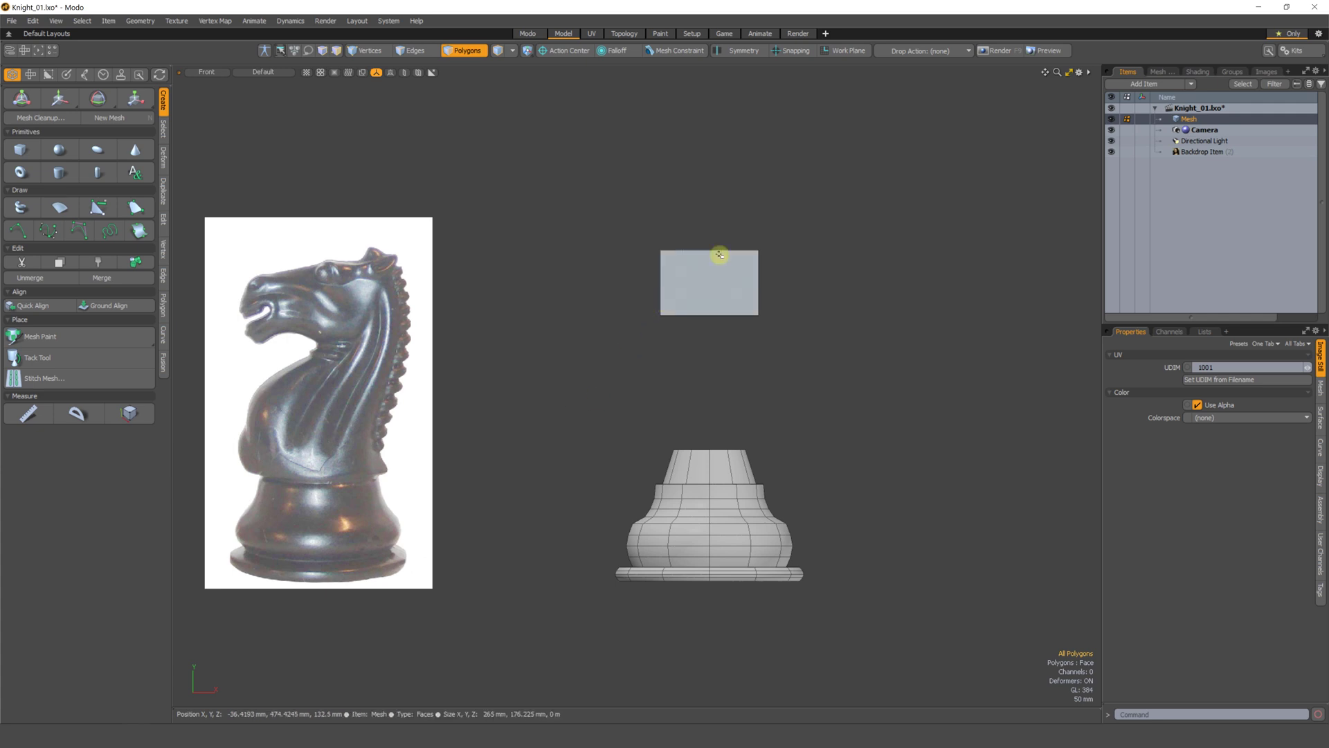
mouse_move(712, 205)
right_down()
mouse_move(798, 332)
mouse_move(789, 282)
right_up()
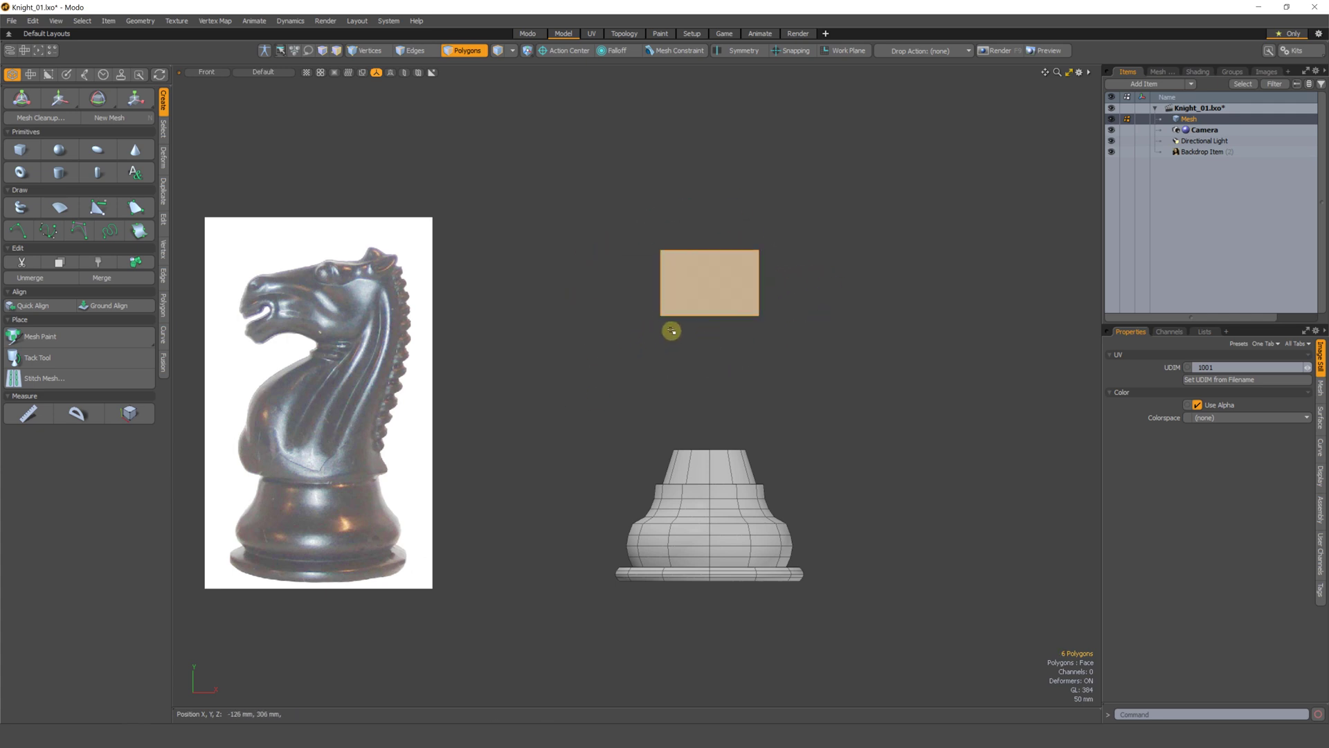
mouse_move(630, 450)
right_down()
mouse_move(778, 433)
mouse_move(768, 422)
right_up()
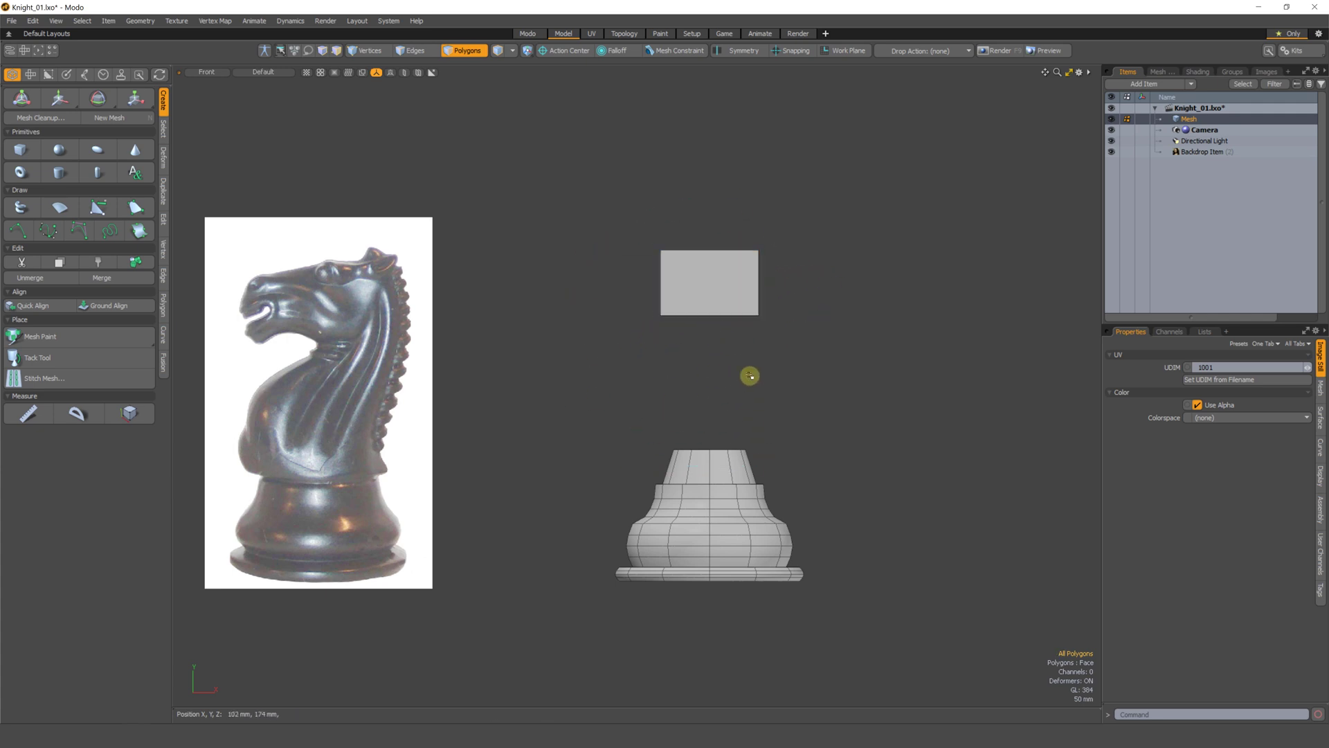
- In the front view, move the vertices on the cube's negative X side inward, making the cube about 187 mm wide
scroll(682, 309, up, 1)
key(1)
mouse_move(676, 246)
right_down()
mouse_move(691, 332)
mouse_move(656, 234)
mouse_move(621, 336)
mouse_move(686, 336)
right_up()
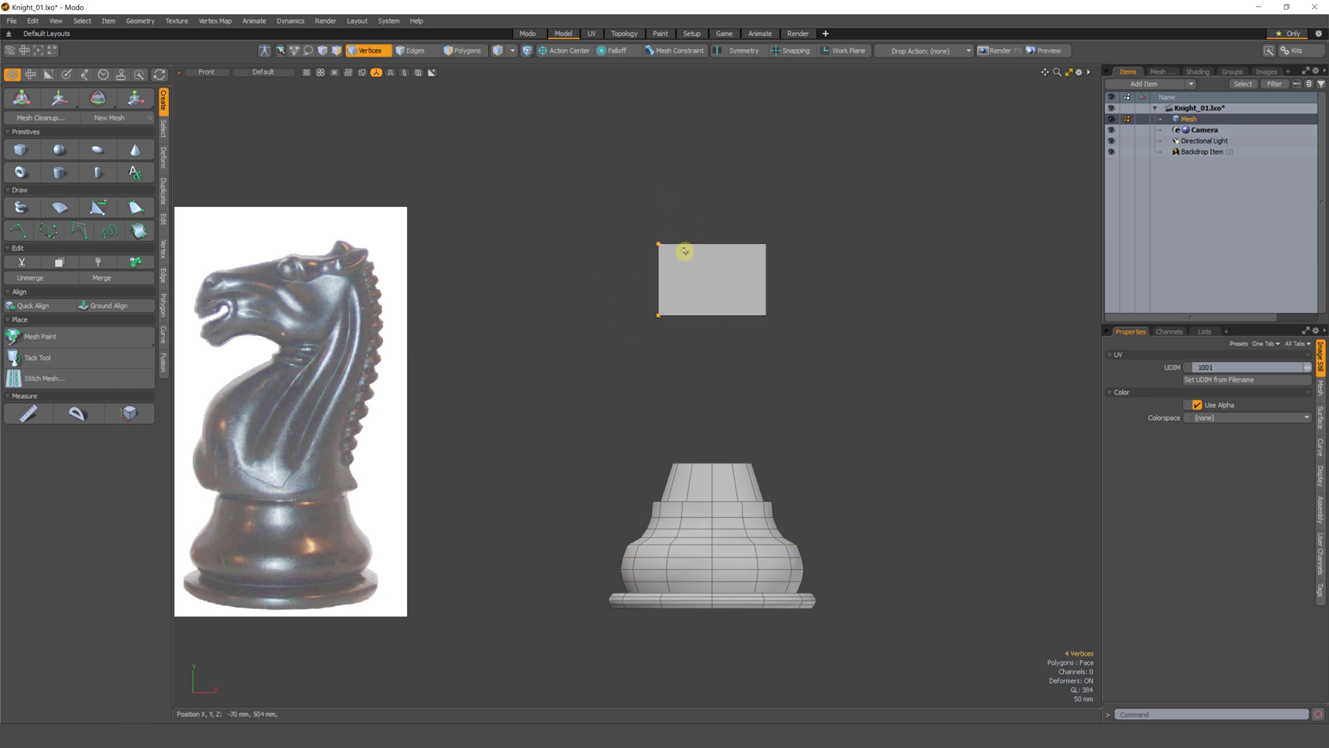
key(w)
drag(690, 283, 723, 286)
key(q)
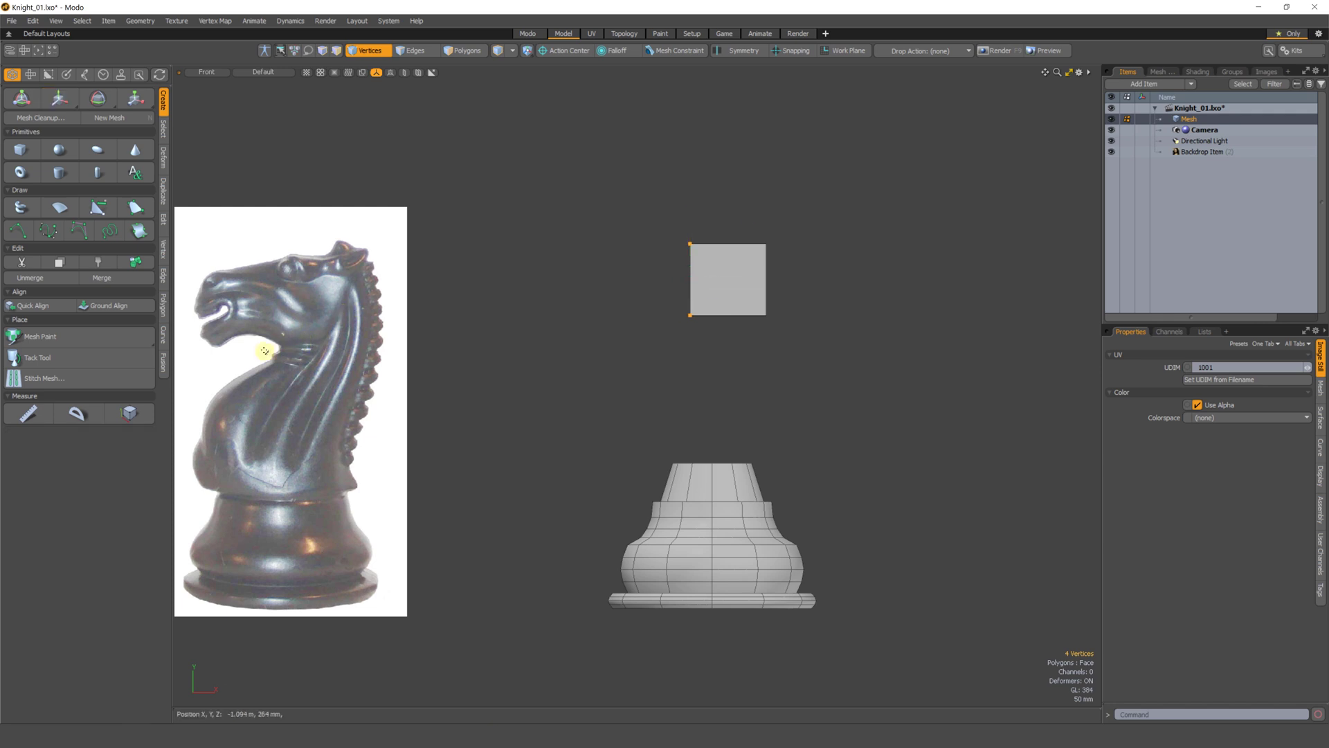
click(637, 387)
- Select all of the cube's polygons and scale it narrower in Z to about 146 mm deep
alt+drag(769, 334, 778, 257)
key(3)
double_click(777, 274)
key(y)
alt+drag(817, 377, 665, 414)
key(Escape)
key(Escape)
- Extrude the cube's negative X face by -186 mm in X to form the front half of the horse head
alt+shift+drag(635, 320, 804, 314)
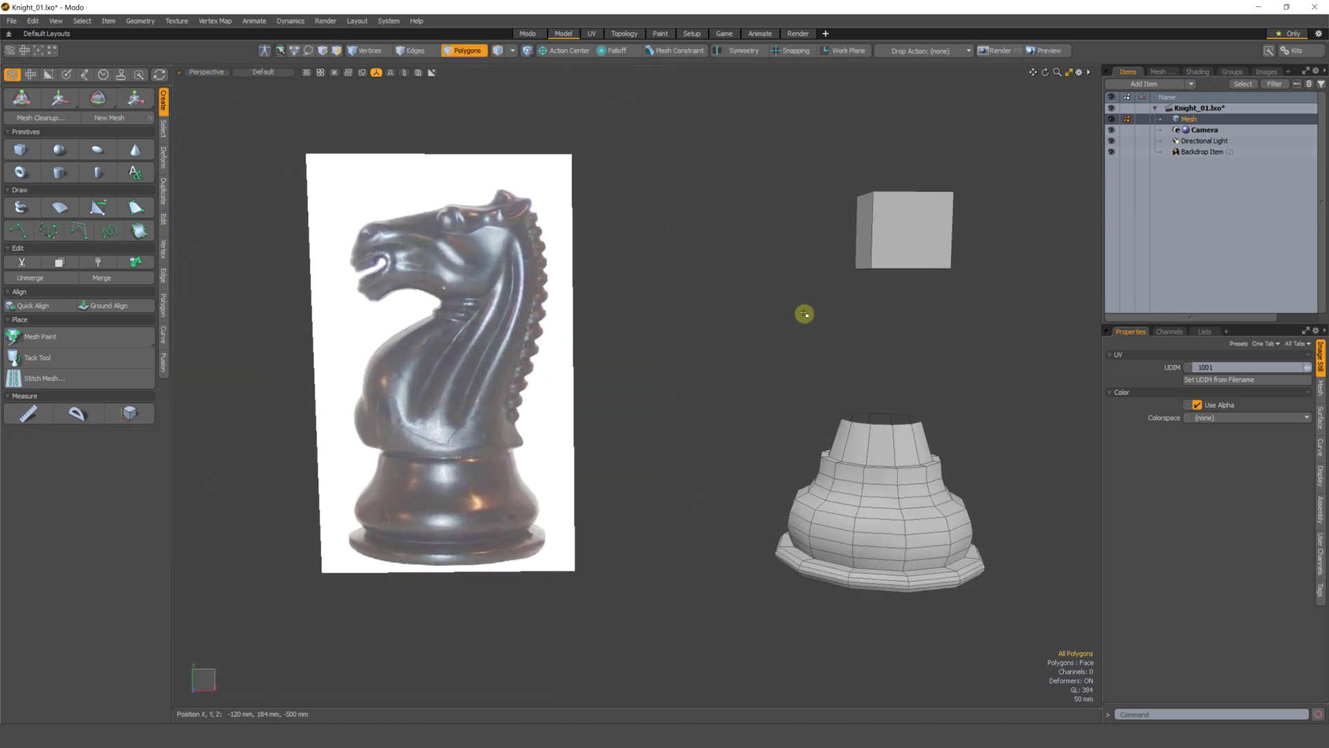
click(862, 237)
alt+shift+drag(810, 359, 772, 347)
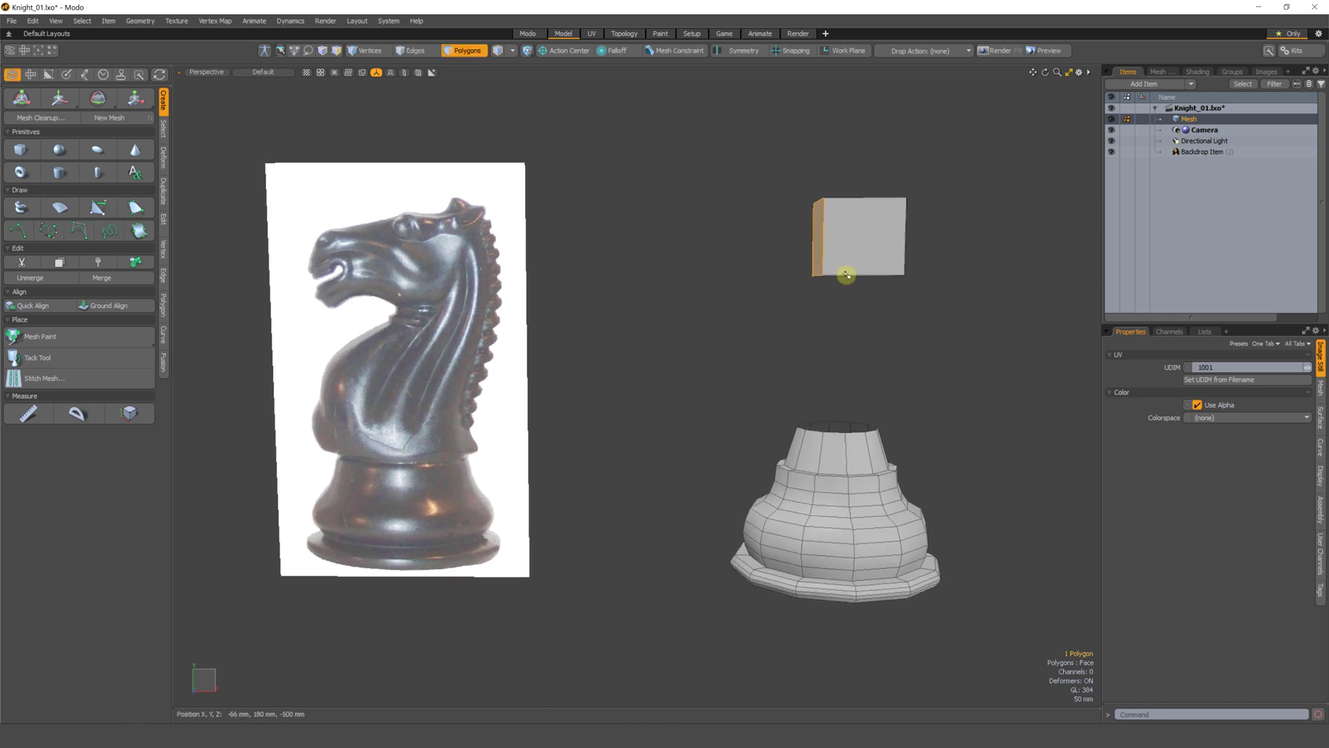
key(shift+x)
drag(856, 240, 783, 245)
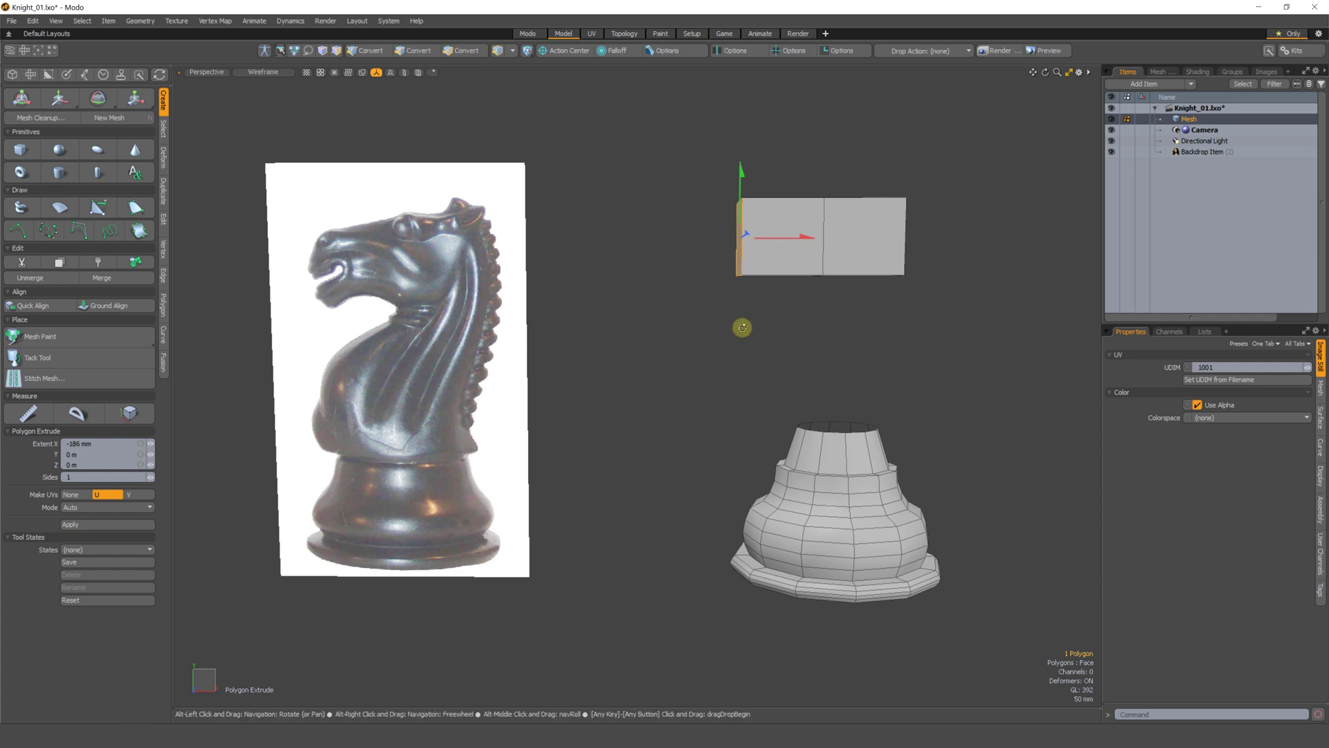
alt+drag(742, 326, 752, 352)
key(q)
click(691, 332)
- Delete the bottom polygon under the rear half of the box to open it toward the base
alt+drag(723, 270, 759, 255)
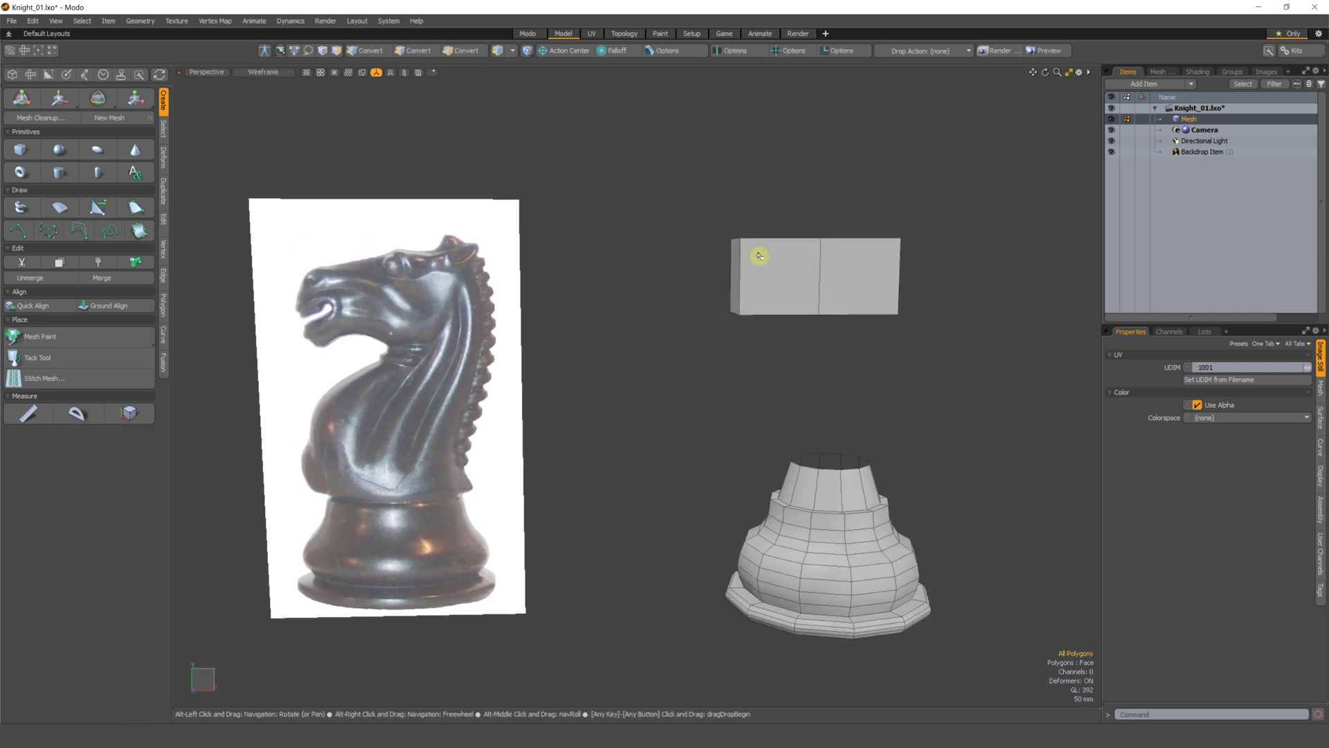
click(737, 278)
alt+drag(757, 329, 699, 331)
alt+drag(328, 286, 750, 252)
click(751, 252)
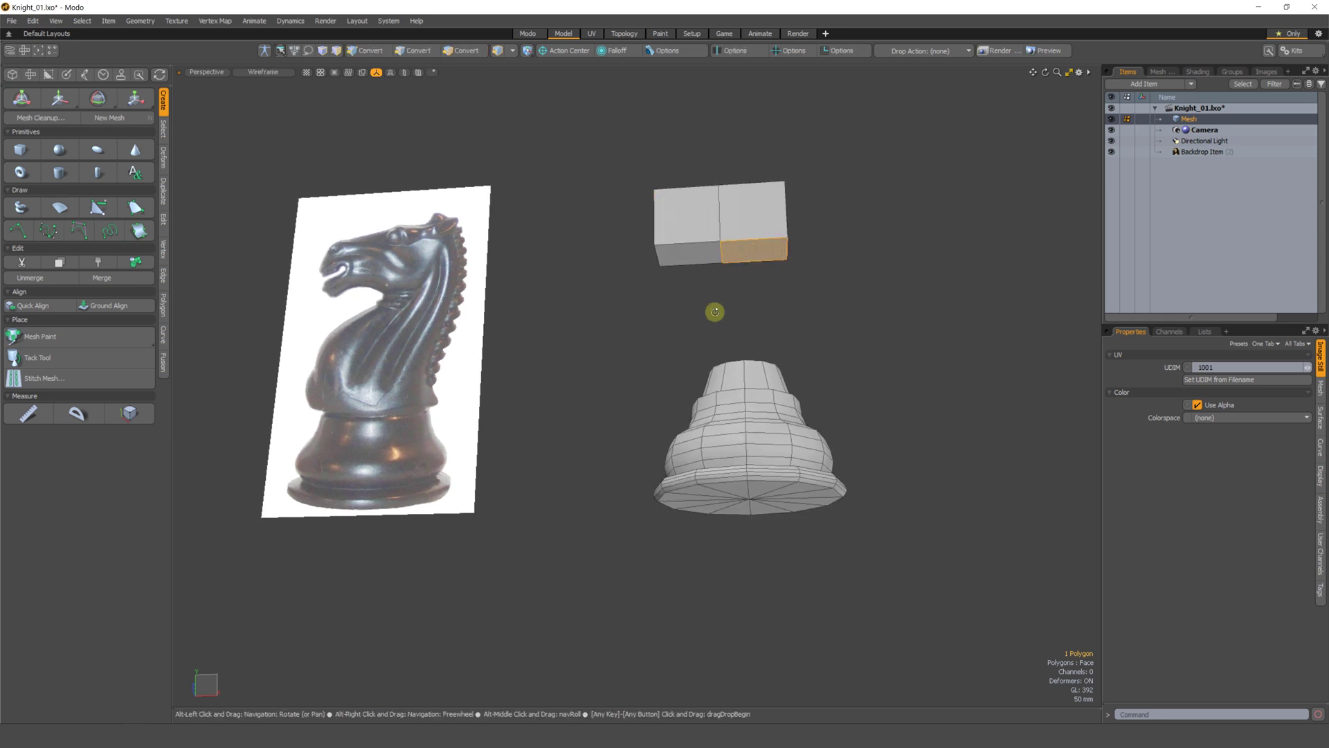
alt+drag(715, 311, 742, 385)
click(819, 326)
click(732, 215)
key(Delete)
- Compare the edge loop around the box's bottom opening with the edge loop of the base's top rim
key(2)
double_click(718, 223)
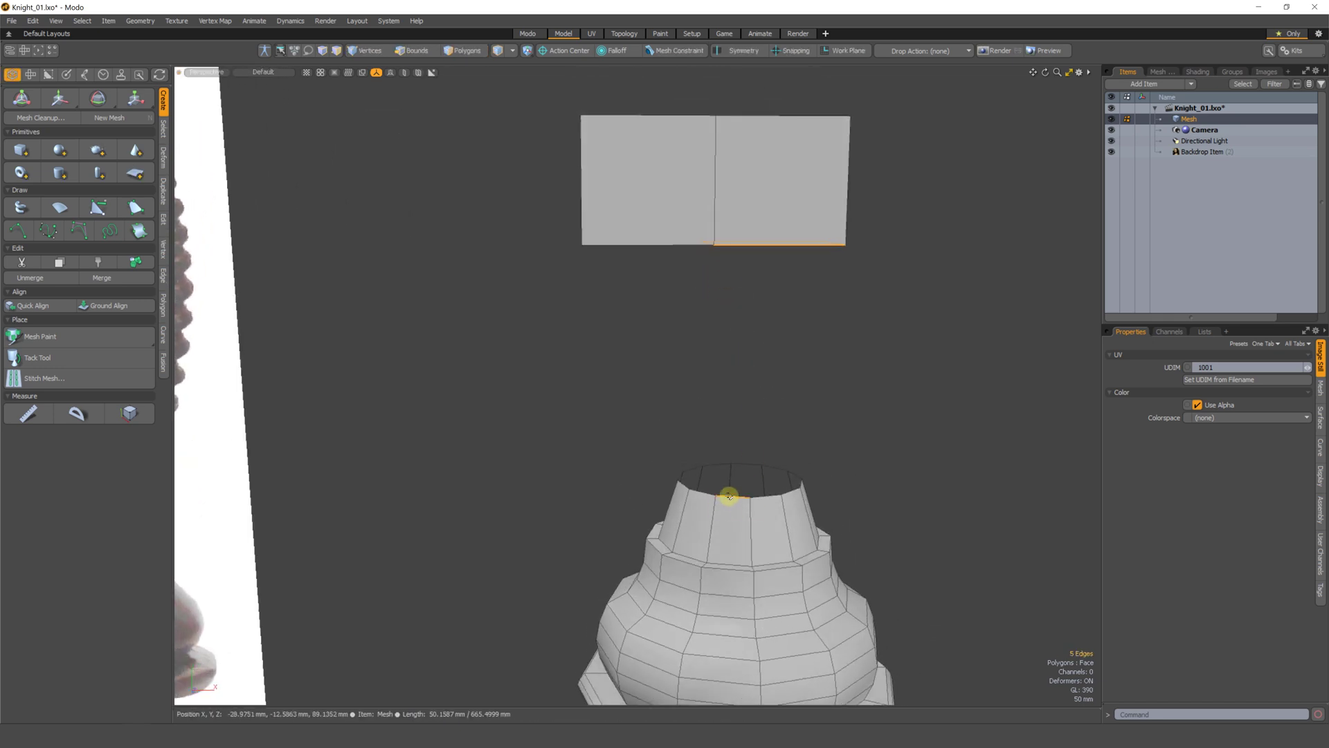
shift+double_click(729, 496)
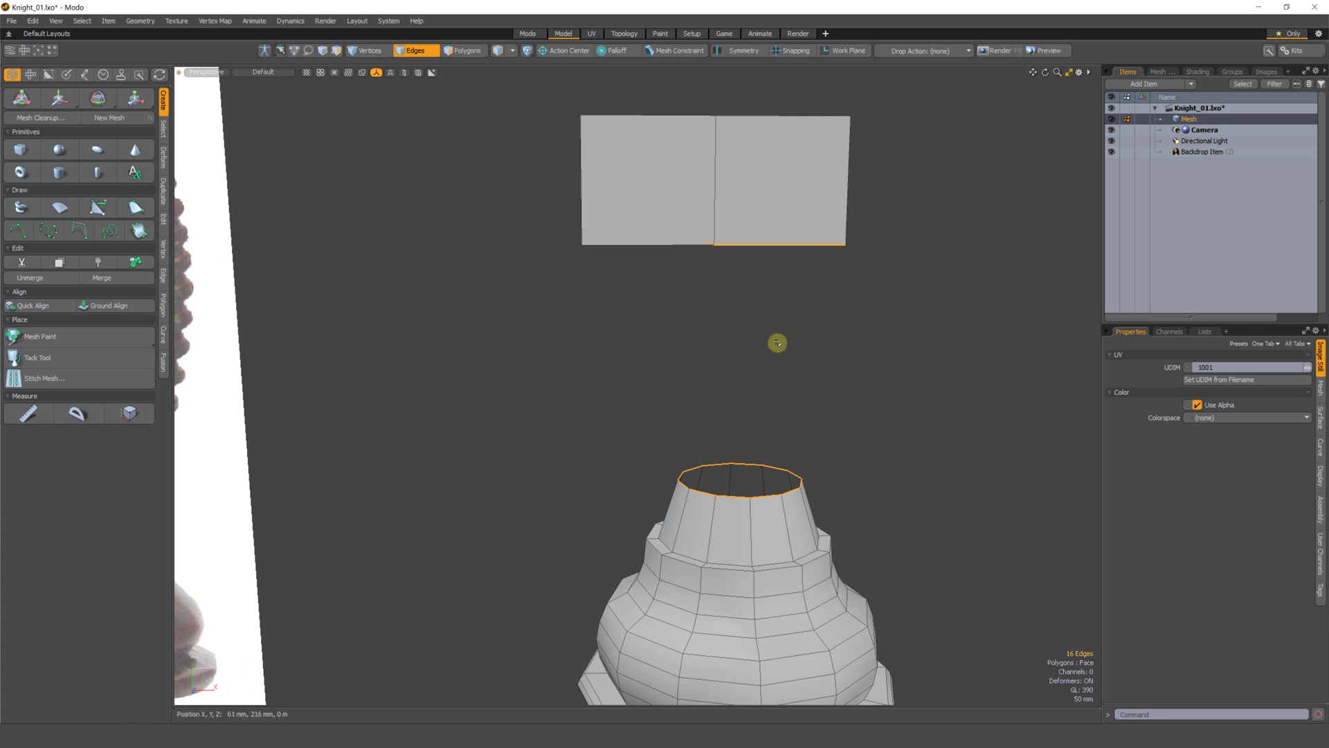
alt+drag(717, 360, 671, 345)
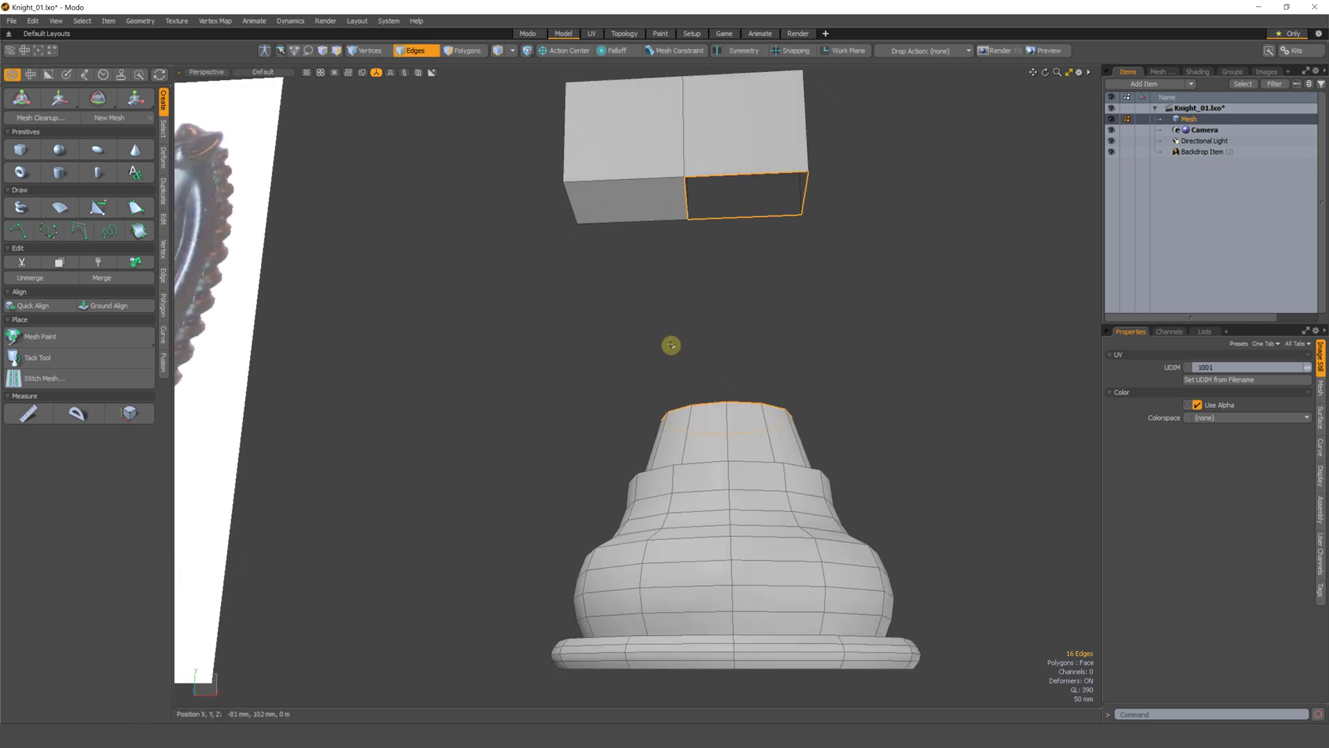
alt+drag(621, 300, 450, 222)
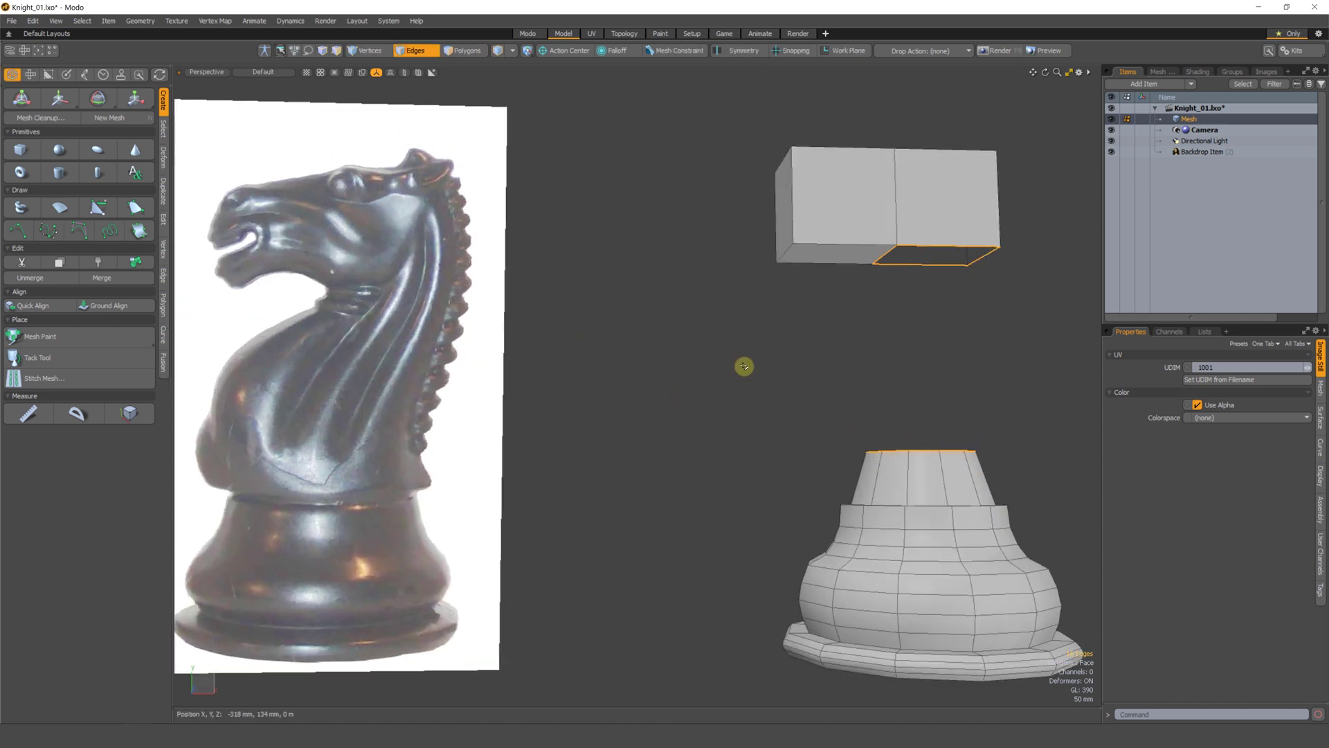
key(alt)
alt+drag(789, 350, 730, 377)
click(791, 417)
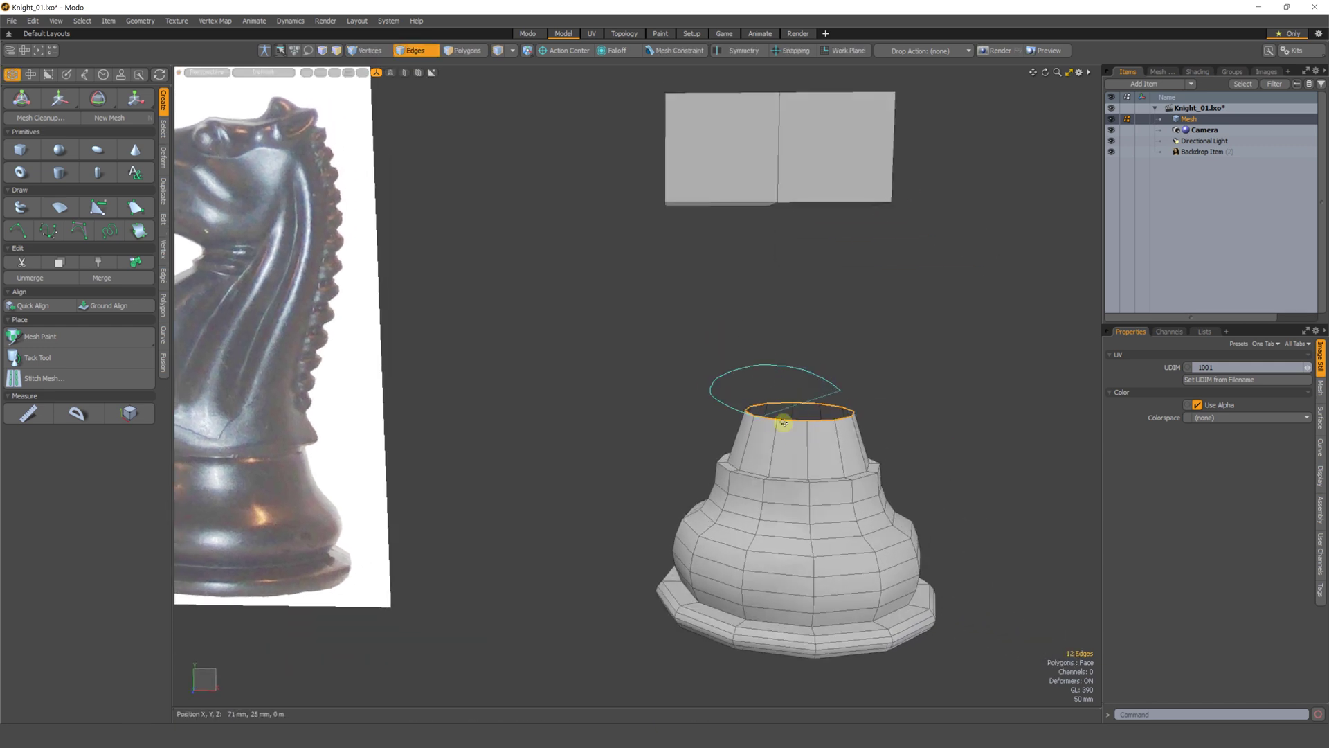
alt+drag(858, 412, 796, 249)
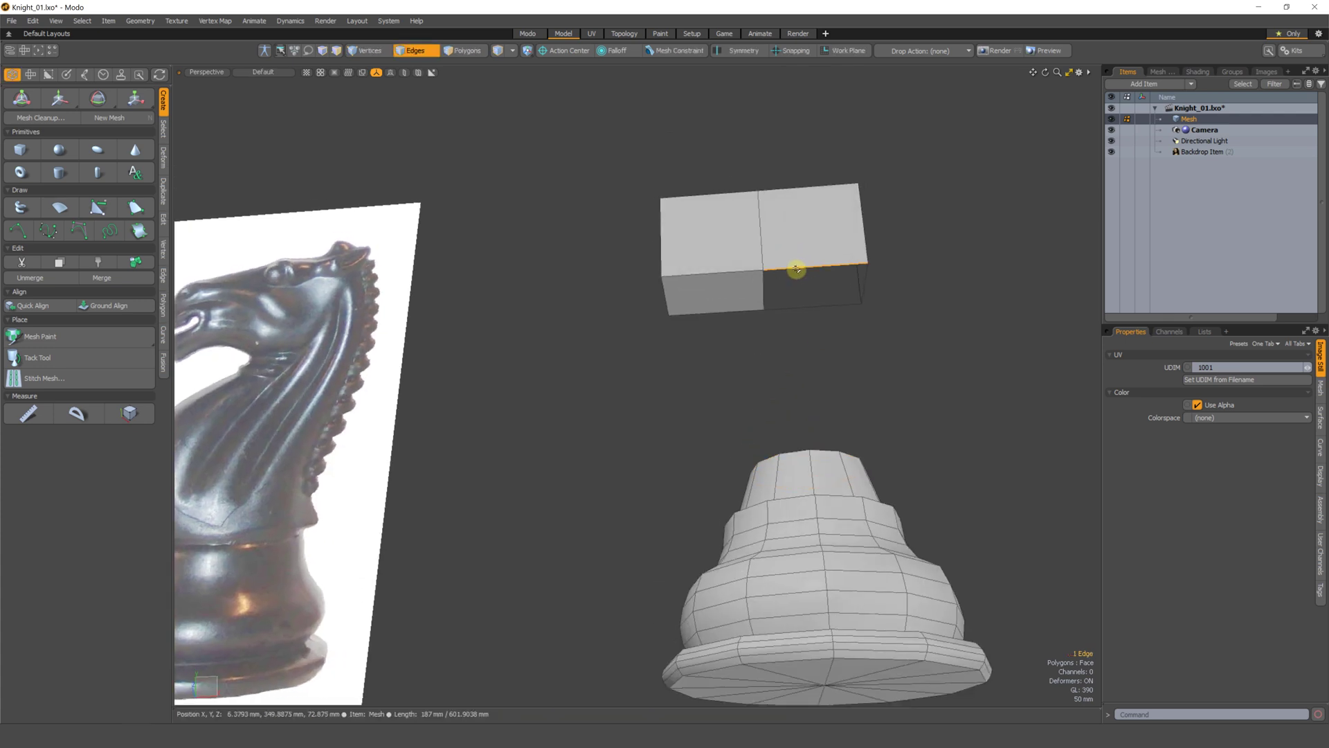
- Loop slice the box lengthwise through its middle with a count of 1 at 50%
double_click(796, 268)
alt+drag(803, 361, 763, 330)
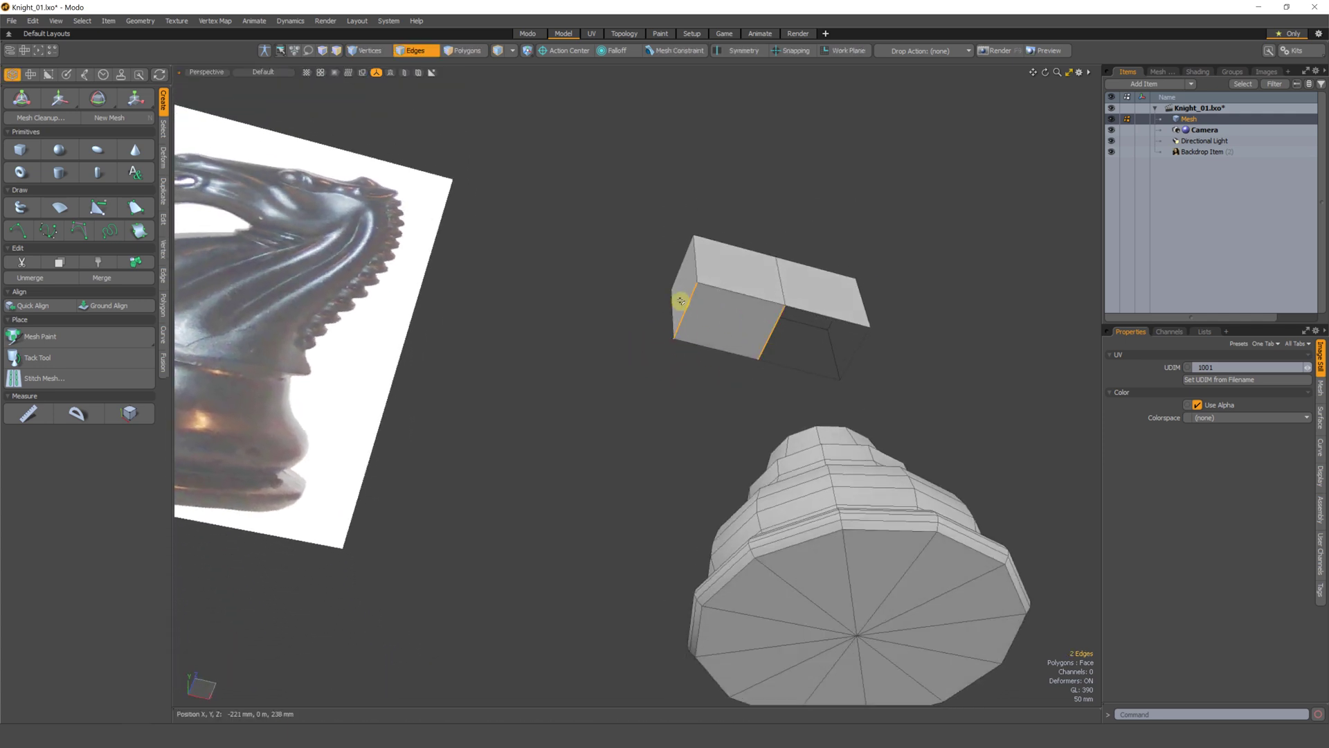
key(alt+c)
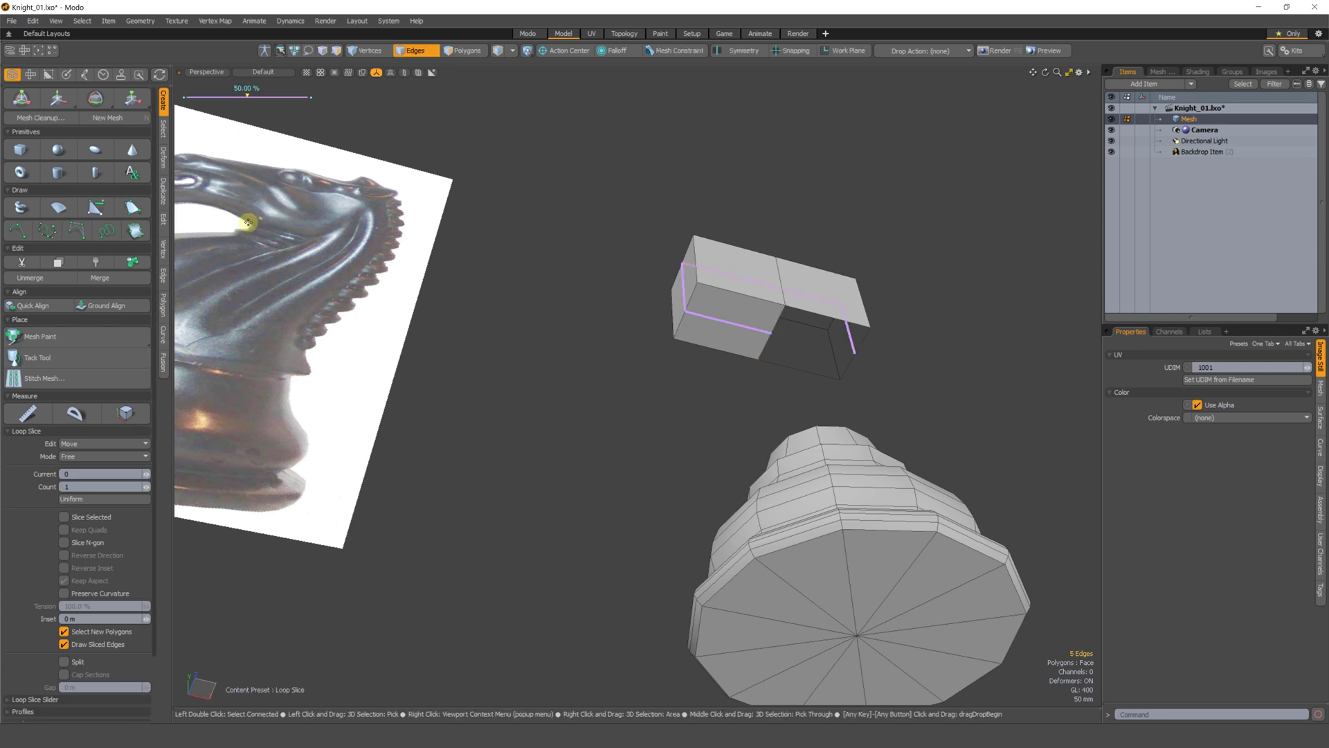
click(164, 219)
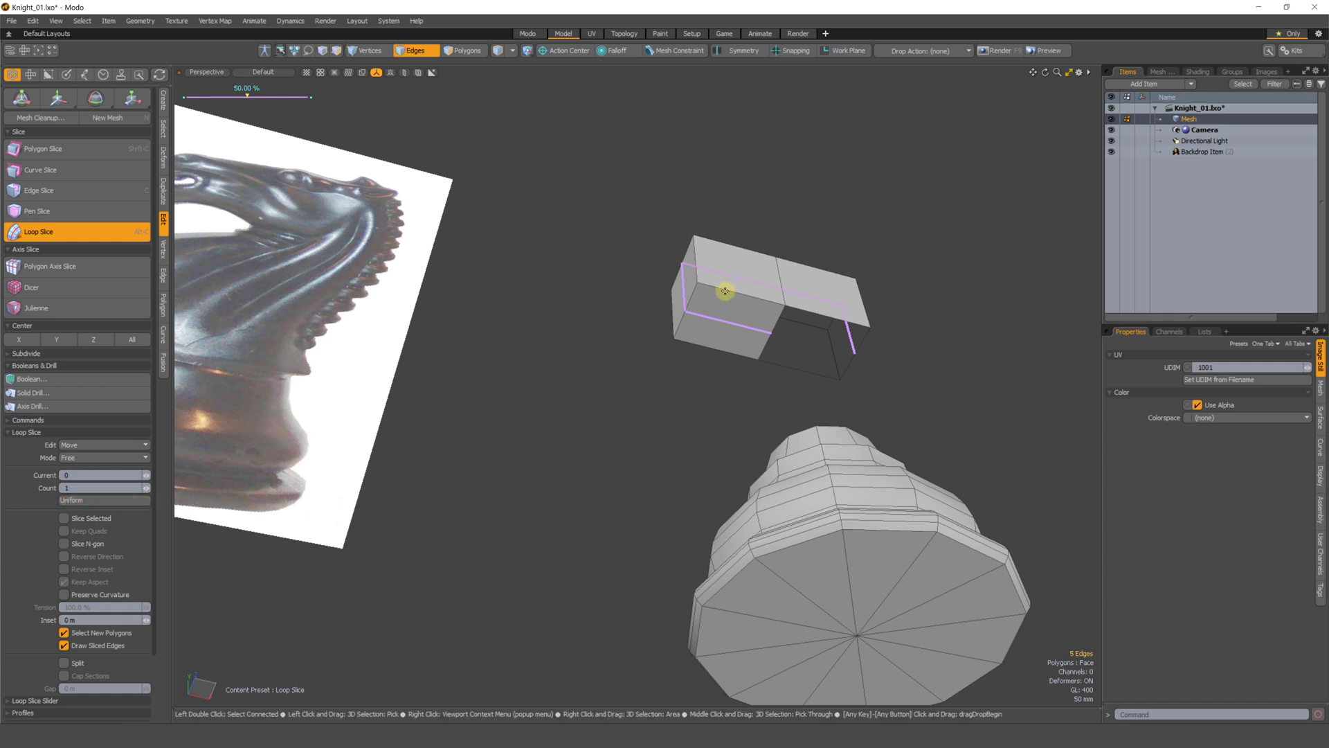
key(space)
- Examine the individual edges around the bottom opening and along the box's new centre cut
alt+drag(792, 353, 682, 388)
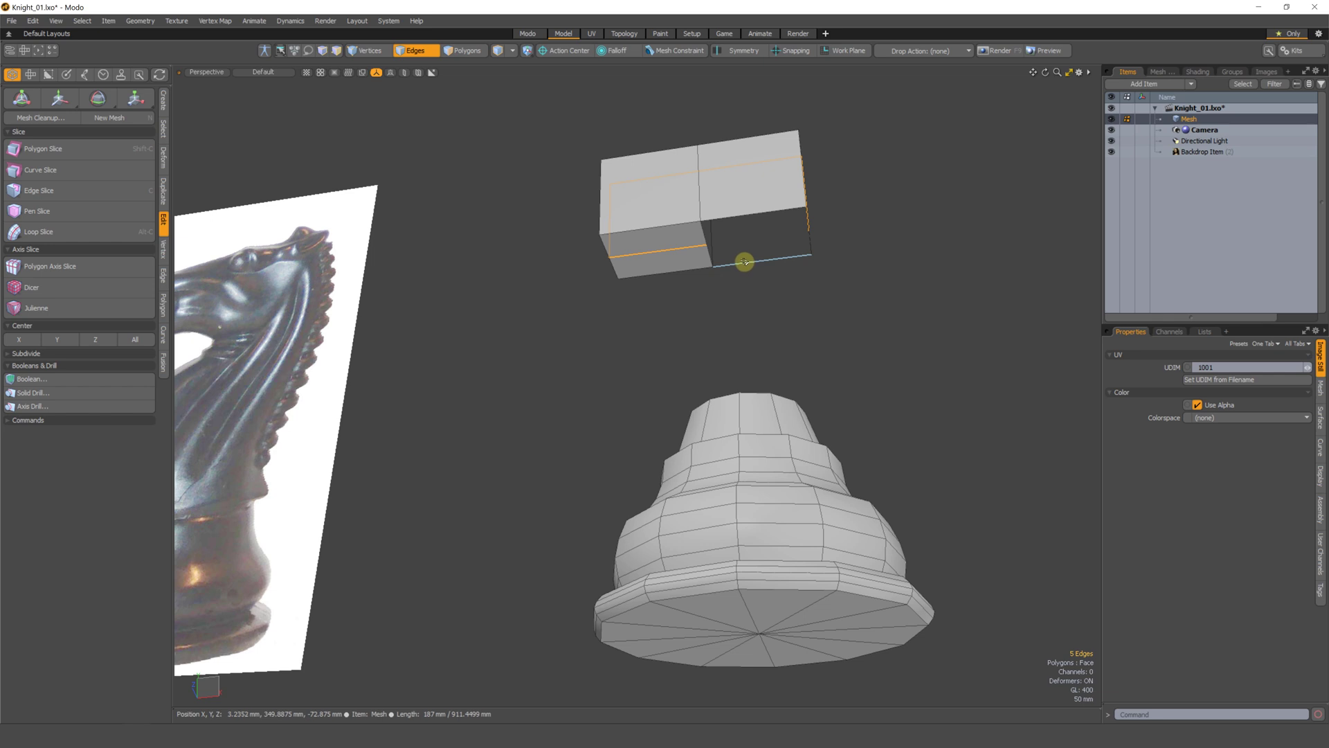
double_click(744, 261)
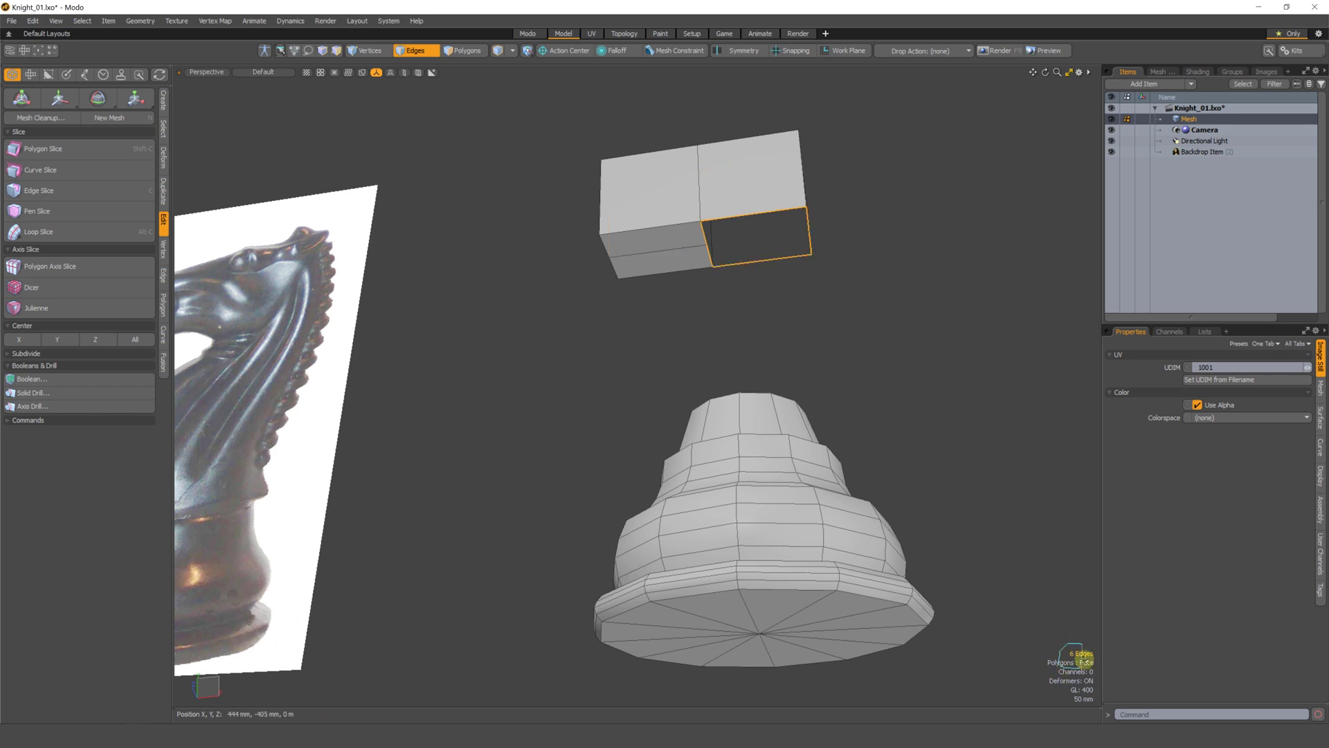
alt+drag(1084, 662, 633, 336)
click(638, 332)
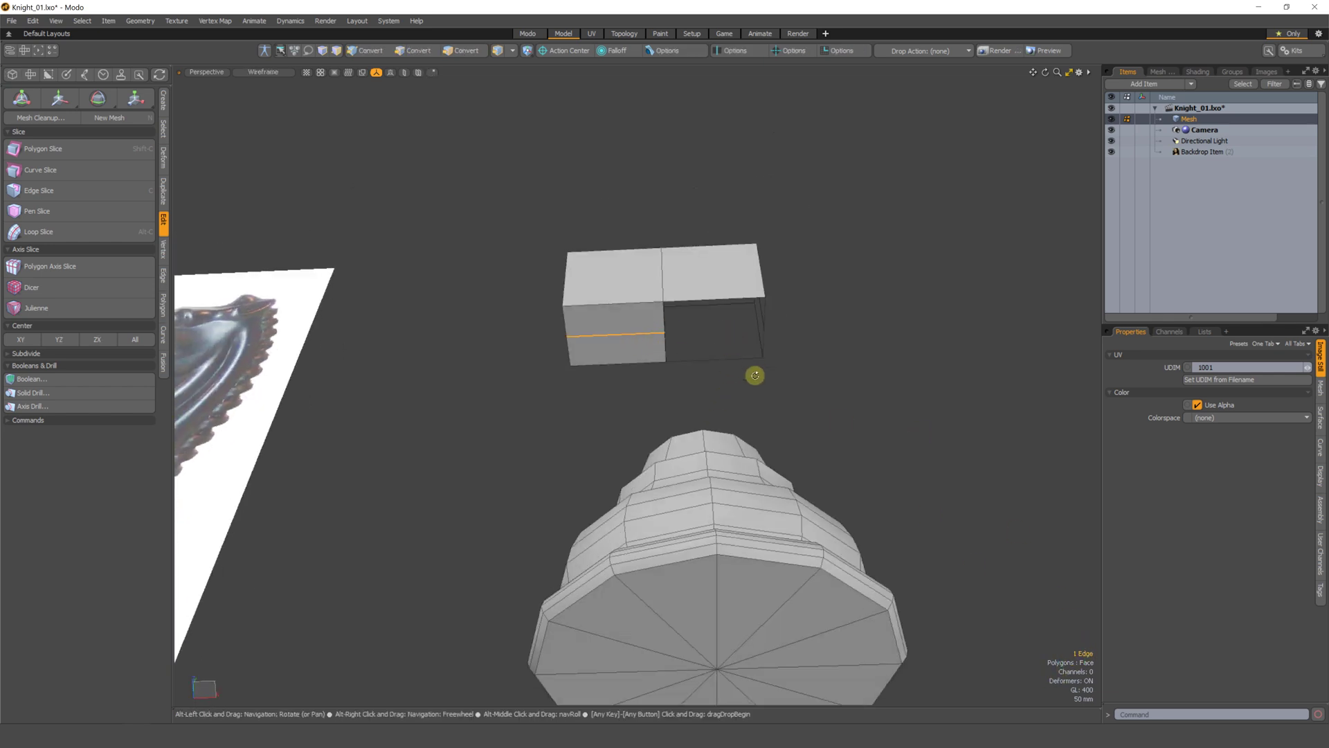
alt+drag(755, 376, 706, 312)
shift+click(738, 247)
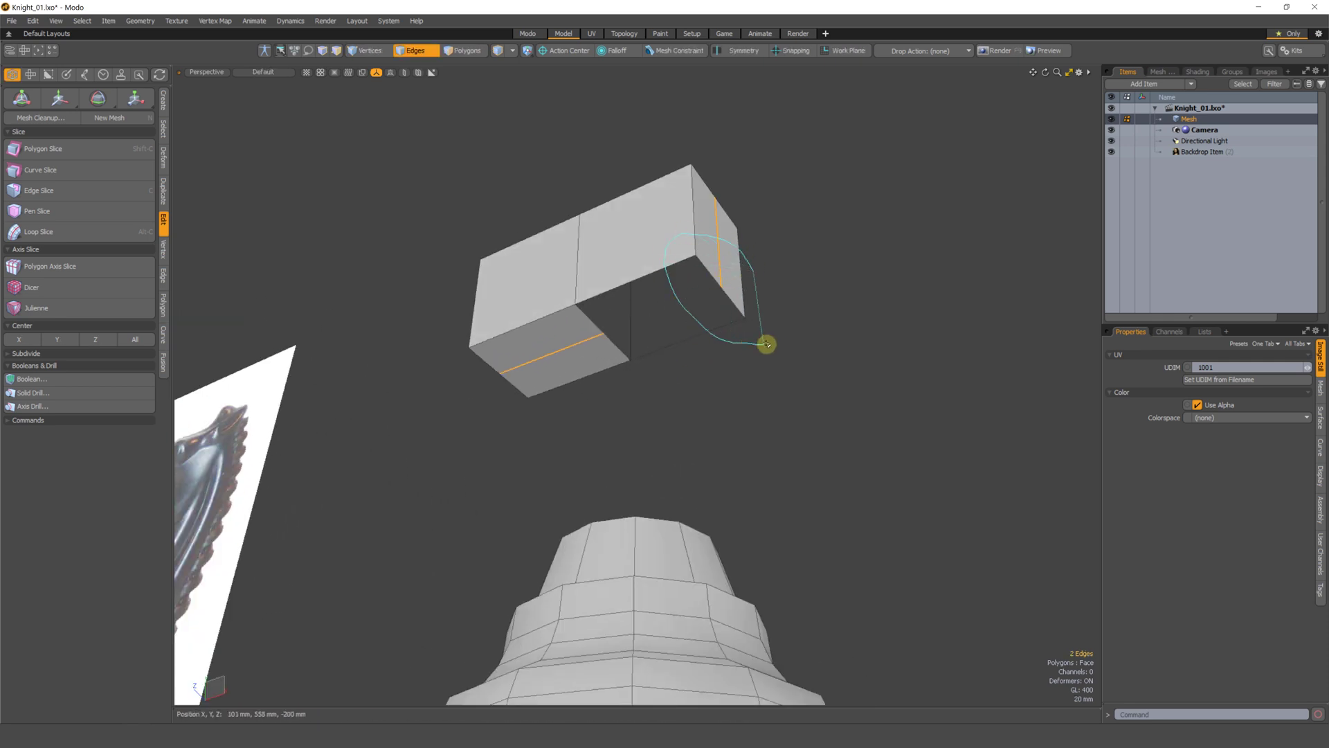
alt+drag(647, 362, 632, 288)
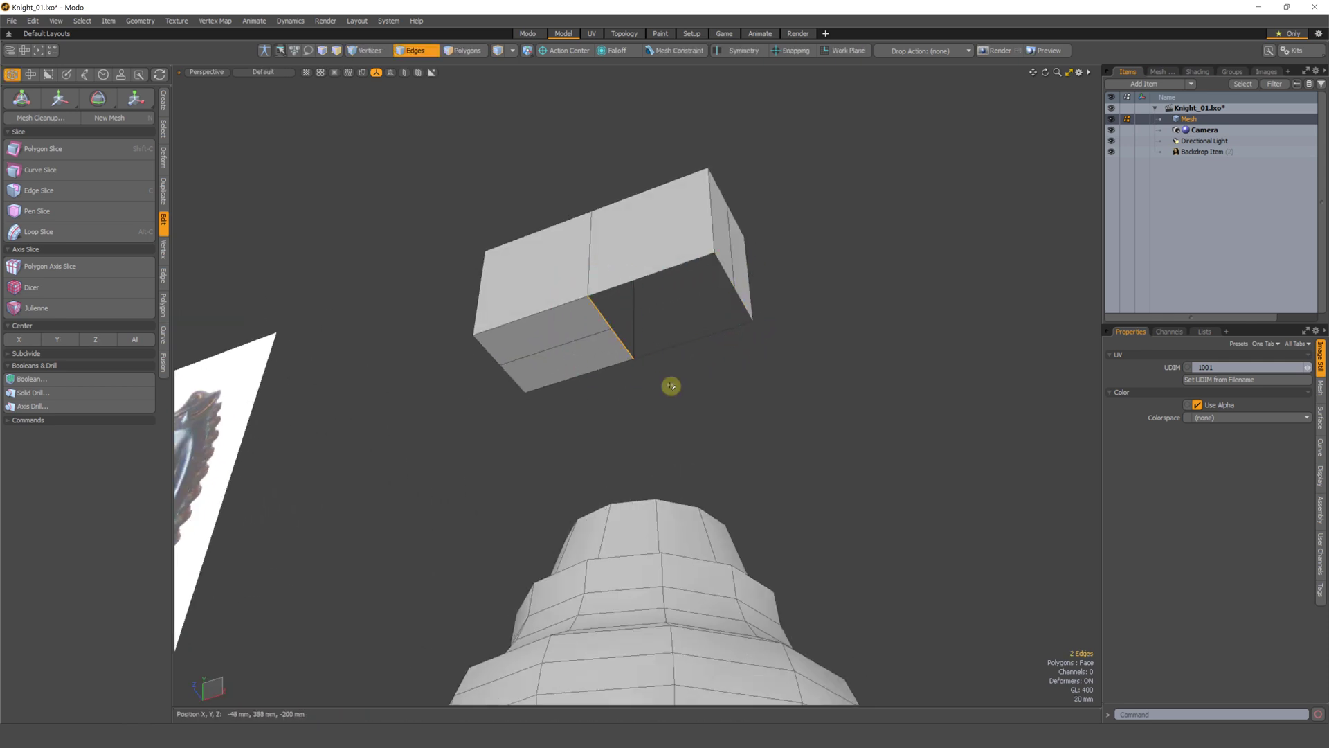
shift+click(741, 297)
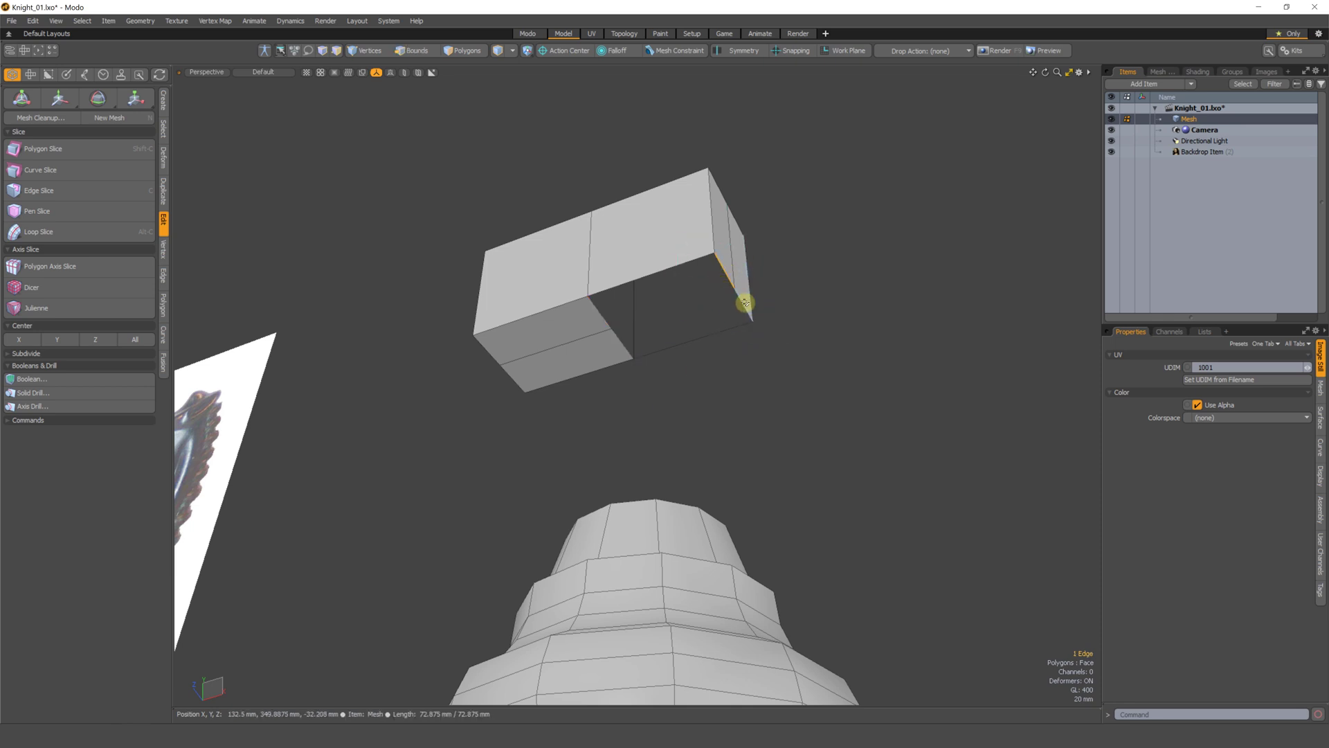
click(591, 320)
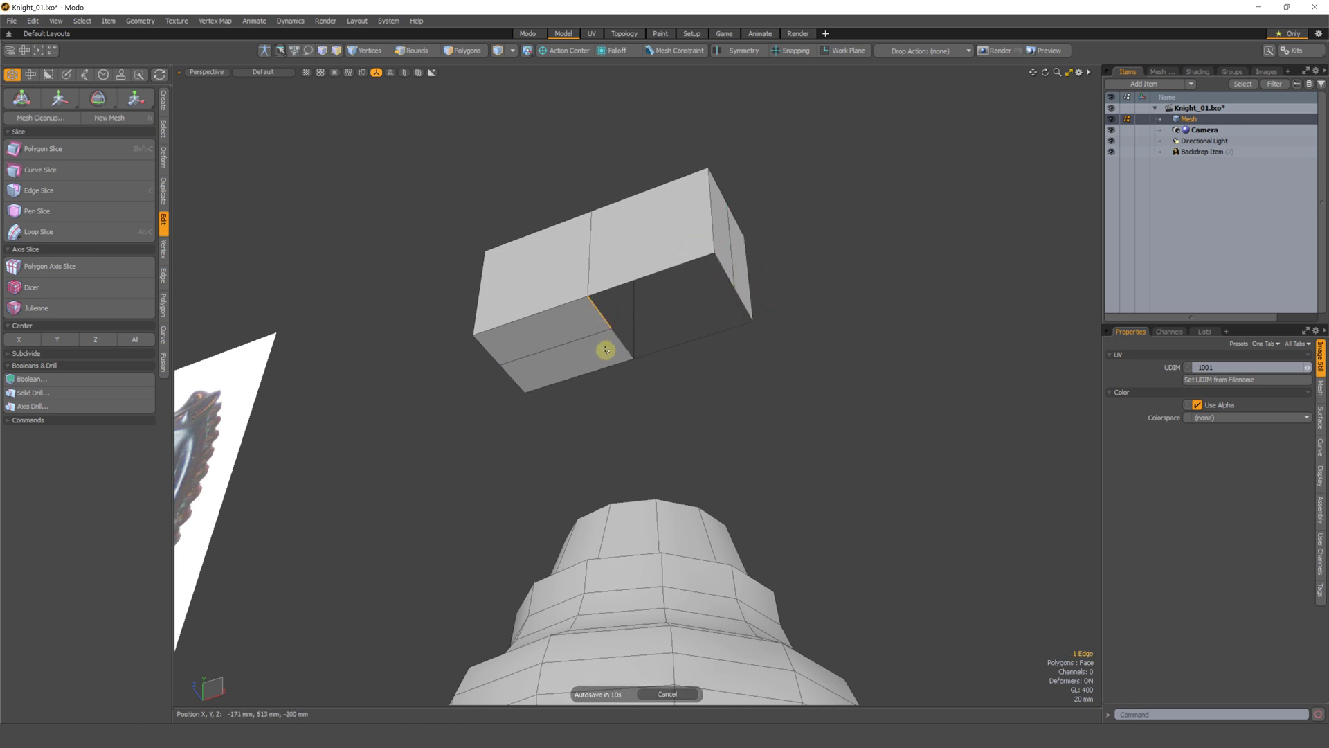
- Loop slice the rear half of the box crosswise with three evenly spaced cuts
key(2)
alt+drag(630, 395, 672, 393)
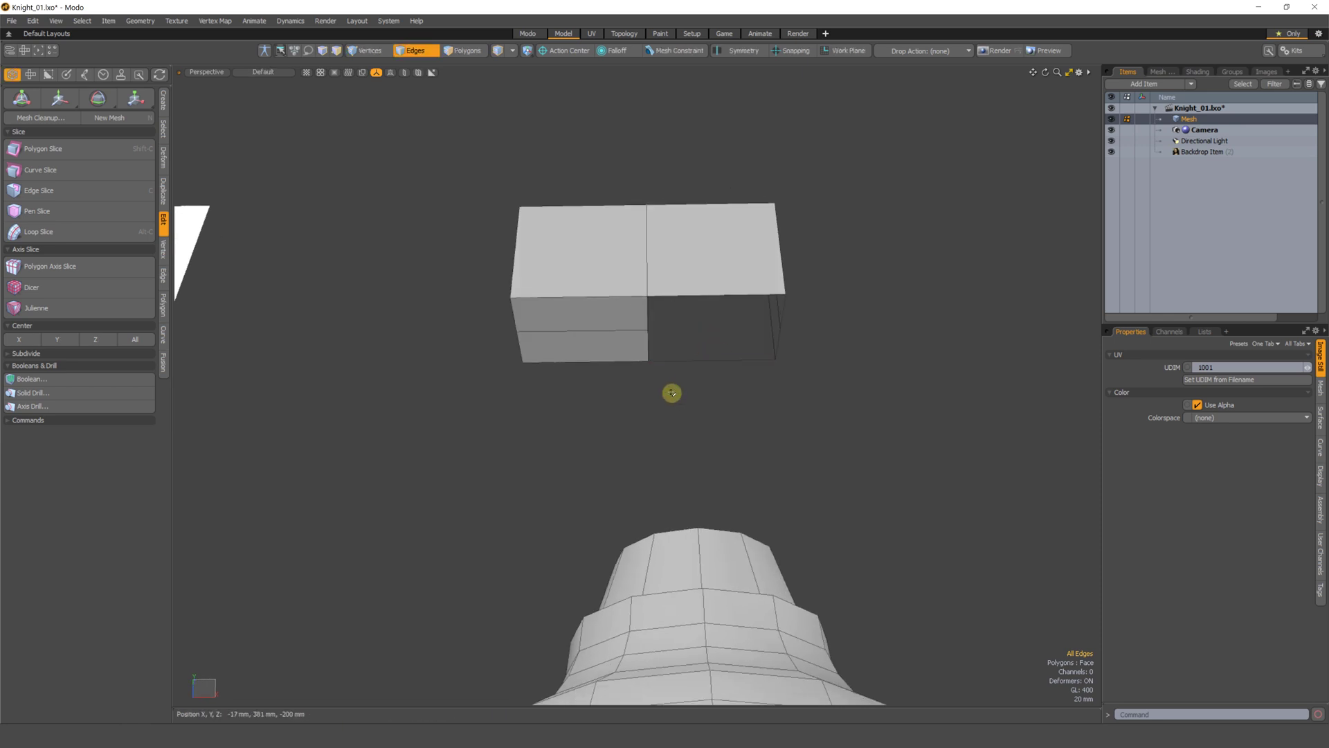
click(678, 311)
key(alt+c)
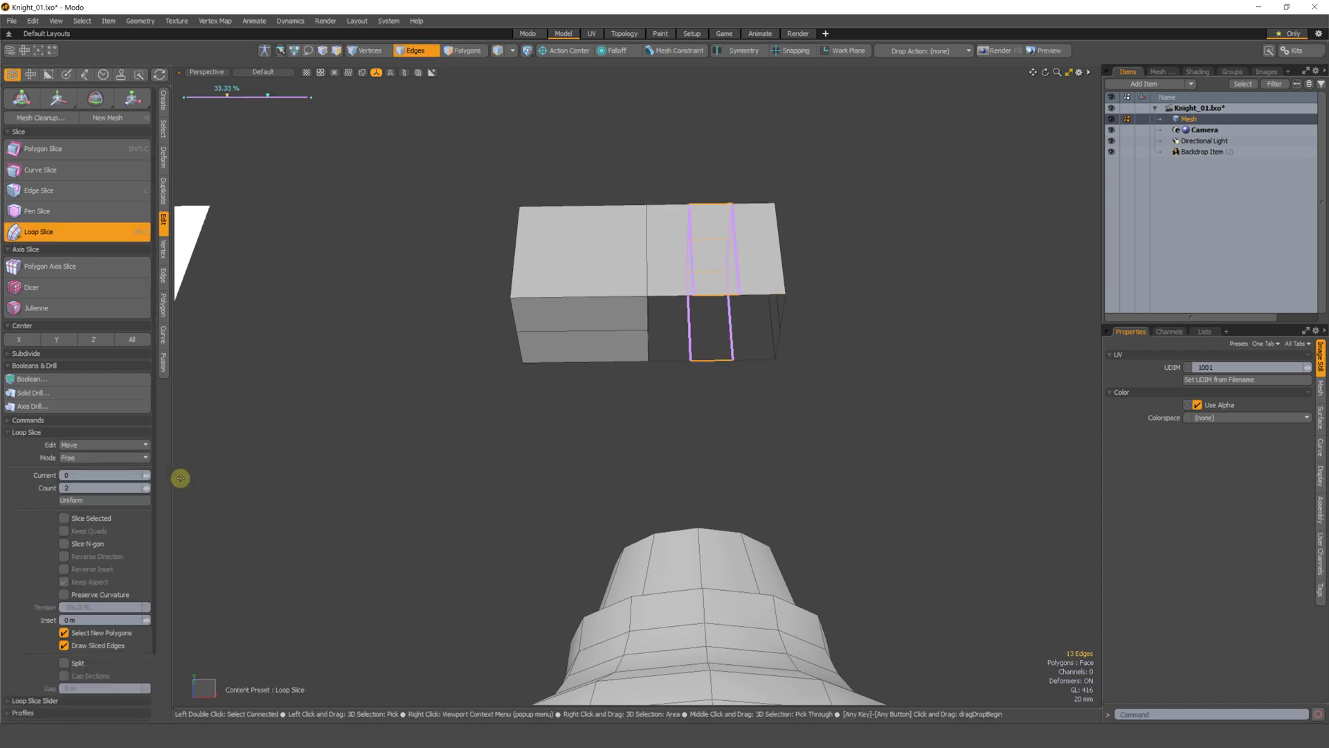
click(147, 487)
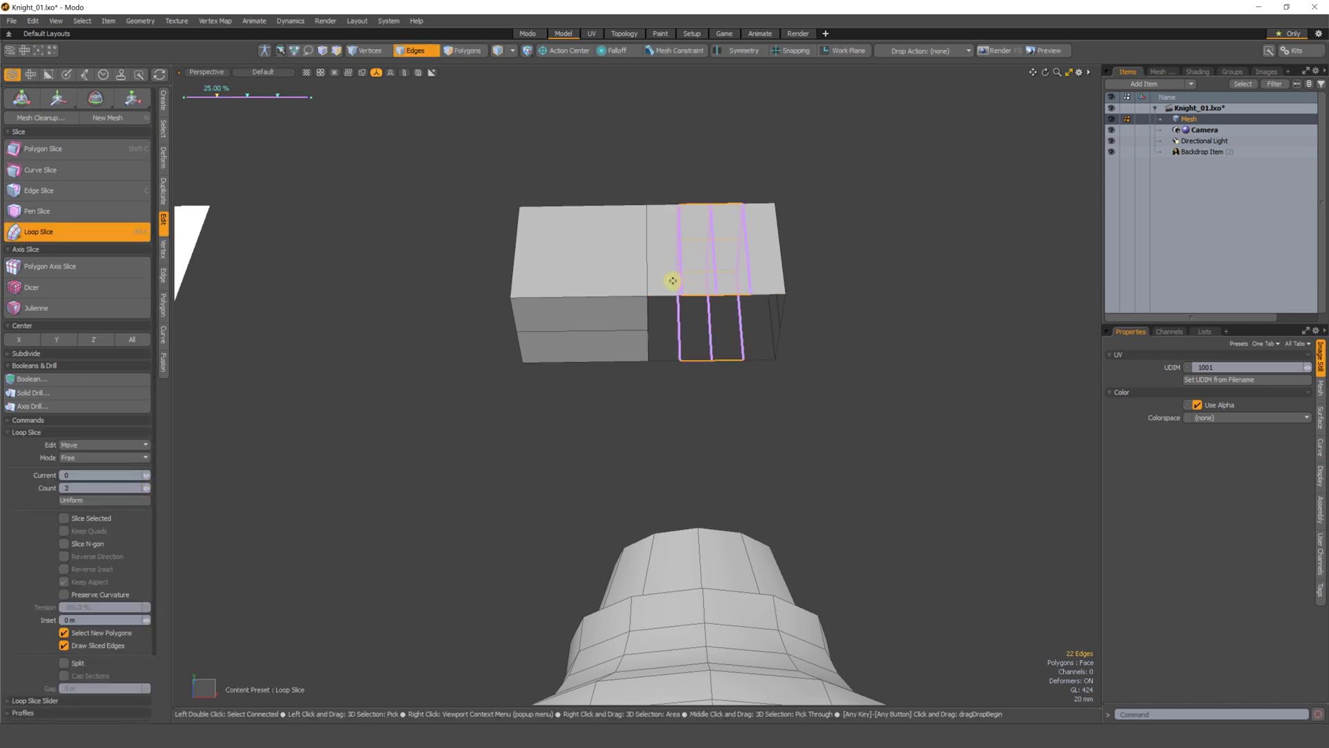
key(space)
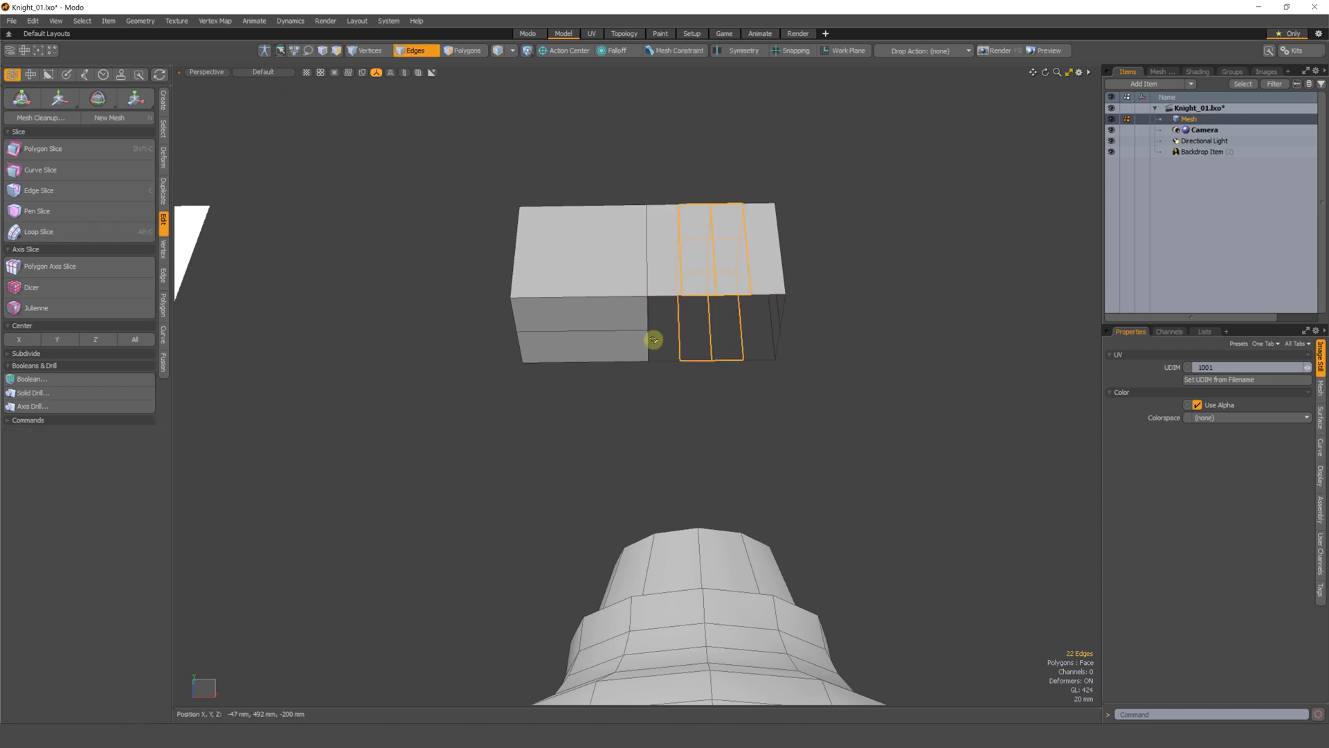
click(715, 413)
- Select the border loop of the subdivided bottom opening to check its number of edges
alt+drag(715, 413, 678, 423)
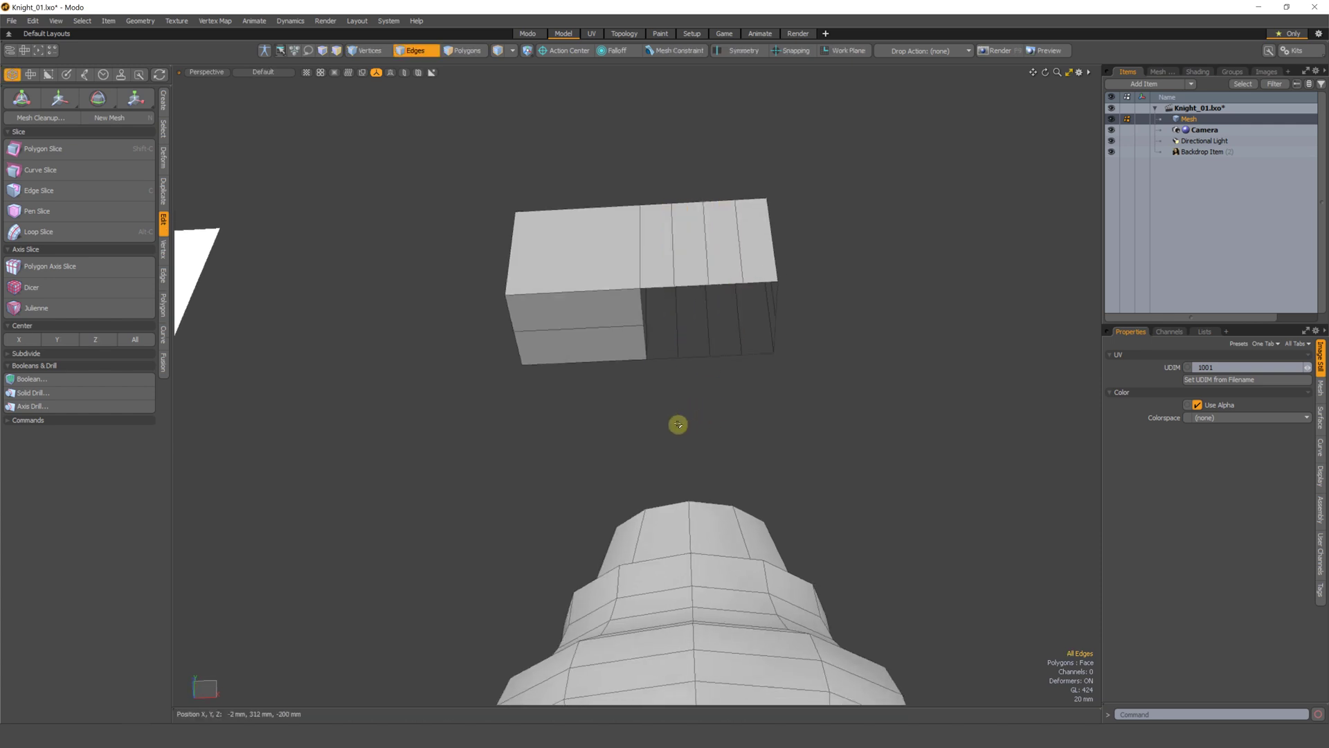
double_click(663, 358)
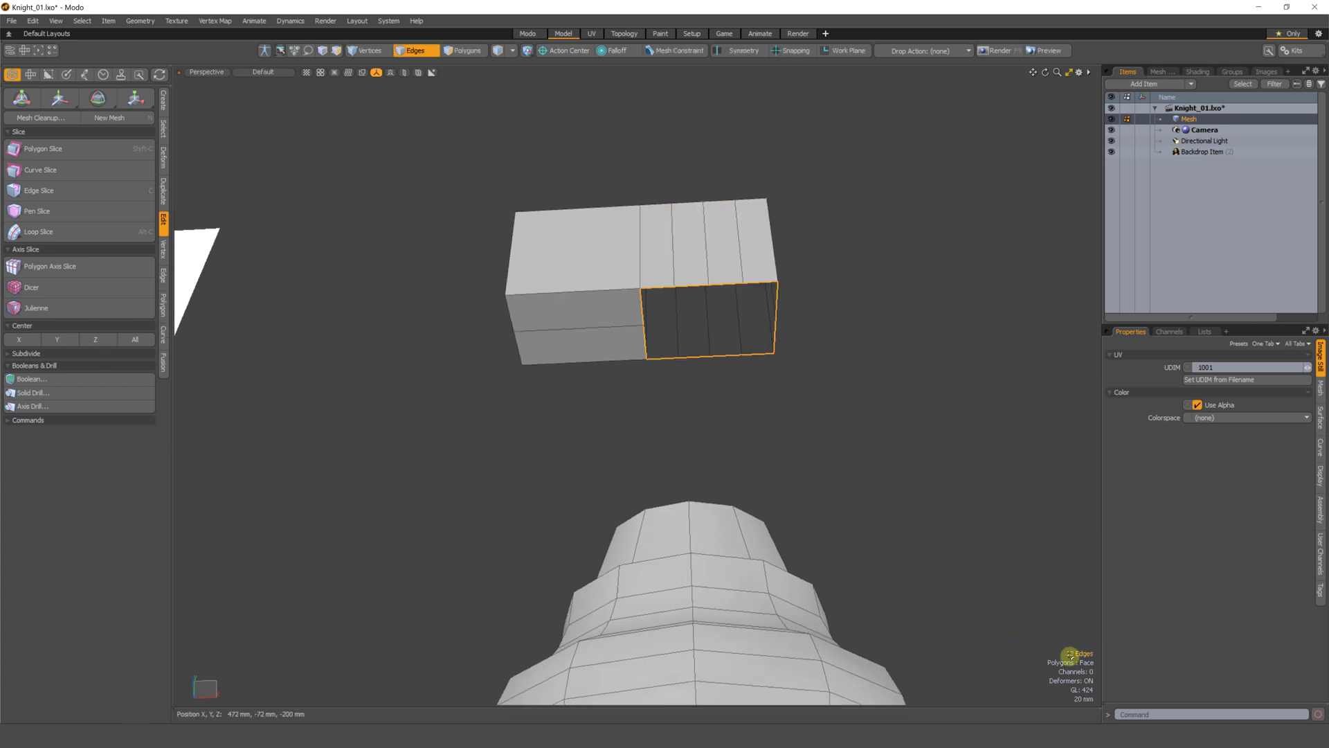
right_drag(1081, 646, 1077, 645)
mouse_move(742, 413)
alt+mouse_down()
mouse_move(719, 380)
mouse_move(718, 434)
mouse_move(637, 255)
alt+mouse_up()
double_click(662, 358)
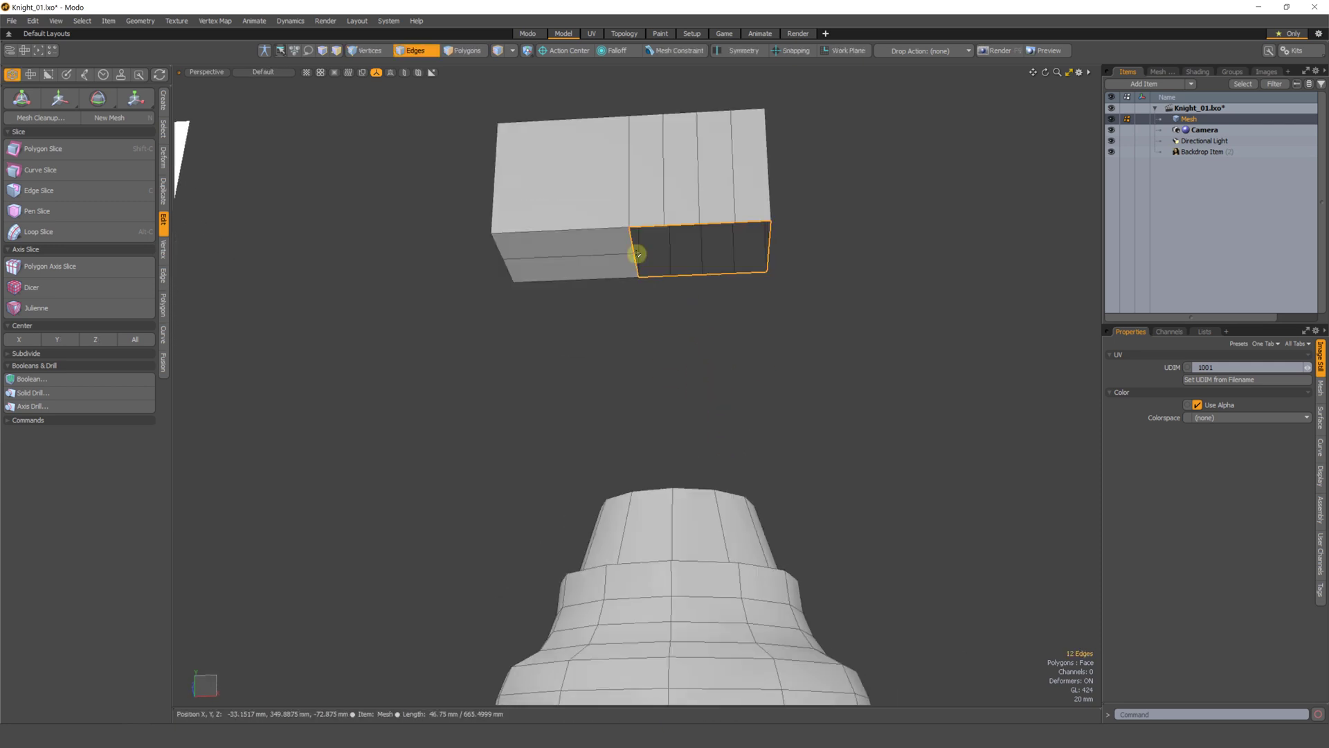
- Select the base's top rim loop and compare its edges and shape with the box opening above it
alt+drag(698, 316, 678, 469)
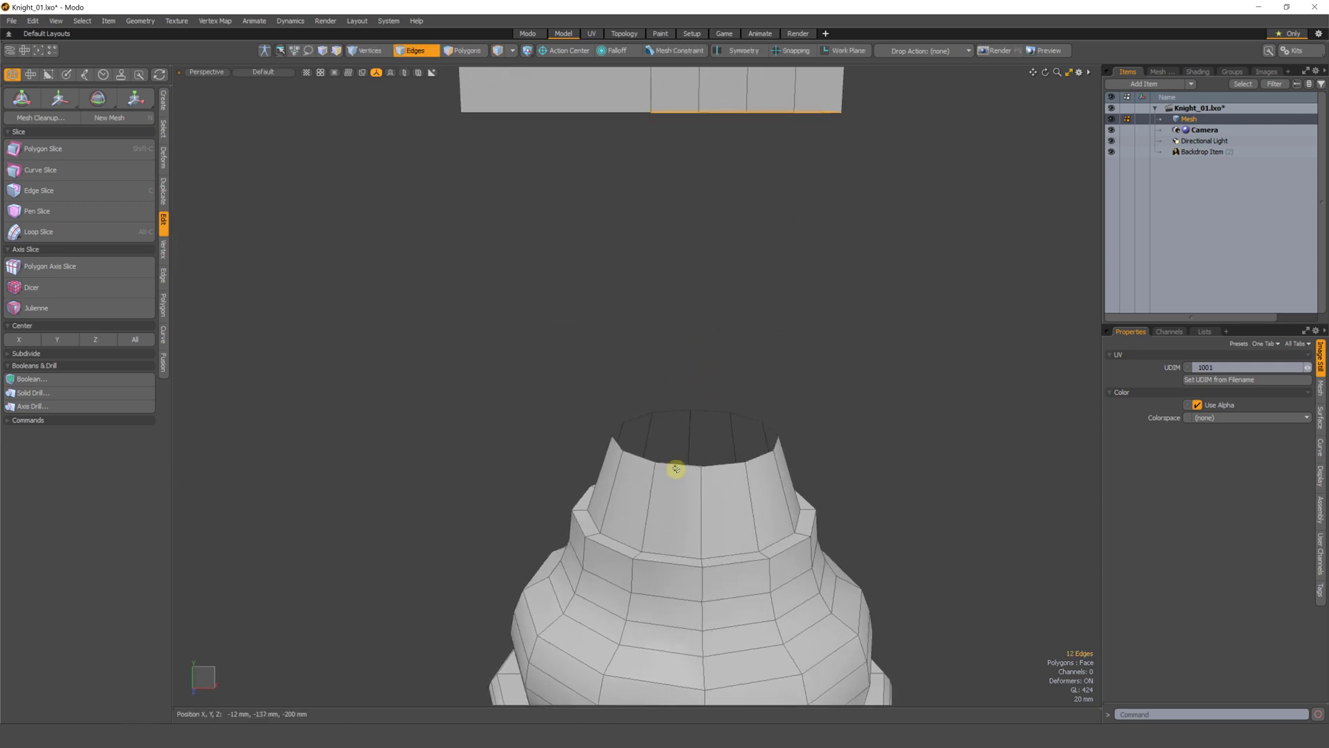
double_click(671, 465)
alt+drag(772, 438, 674, 512)
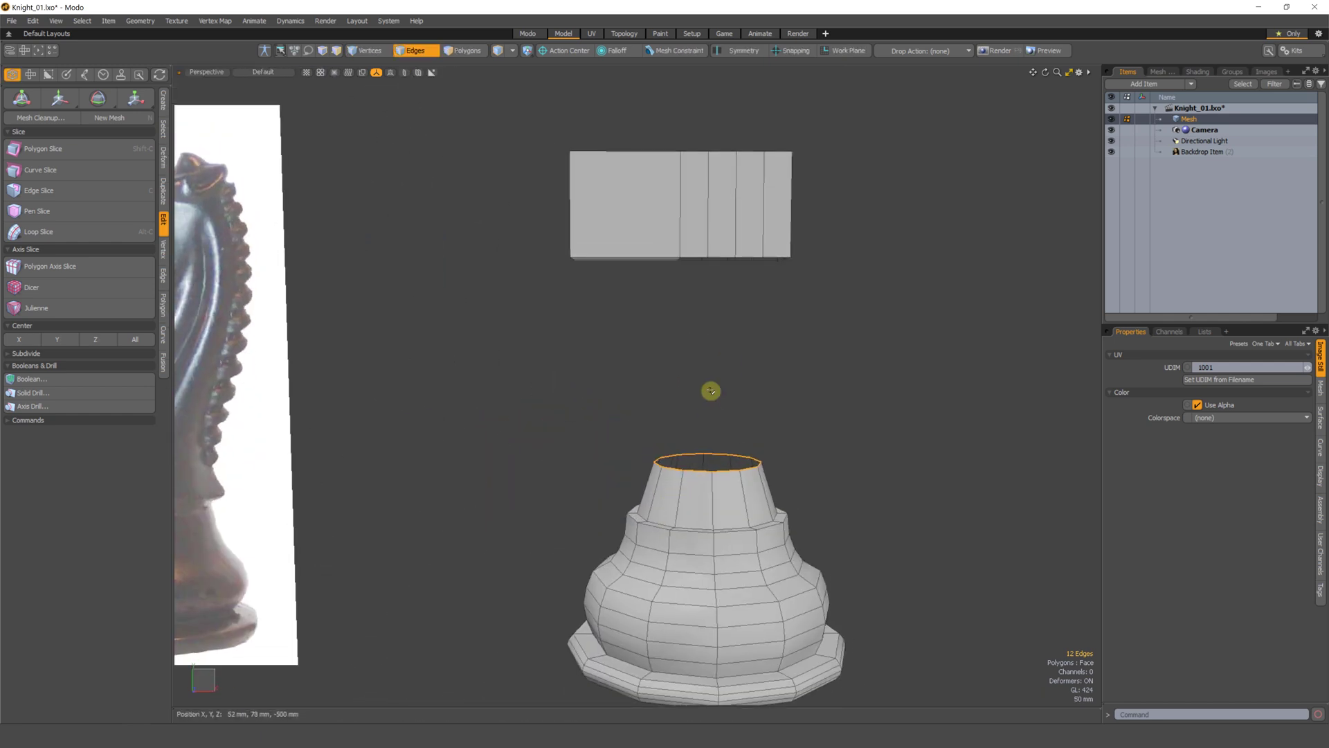
alt+drag(704, 462, 757, 466)
click(728, 455)
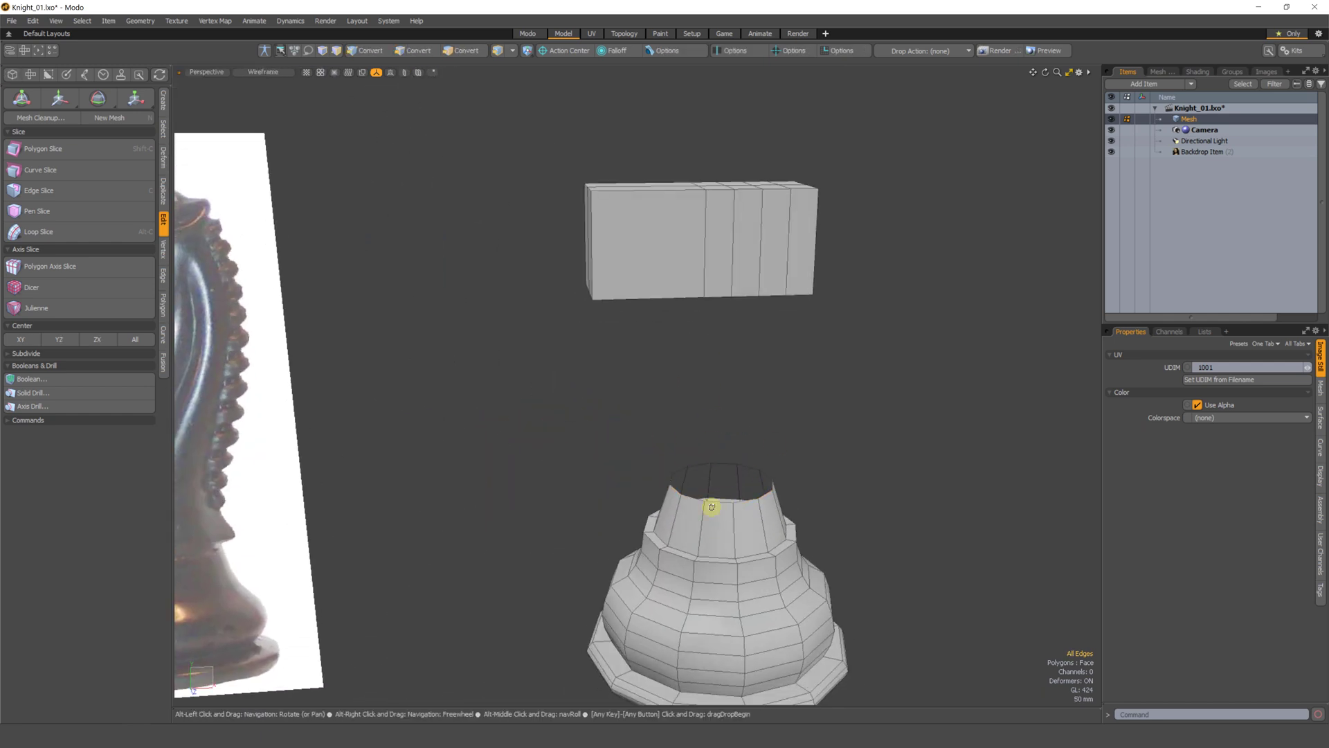
alt+drag(712, 507, 690, 455)
double_click(696, 444)
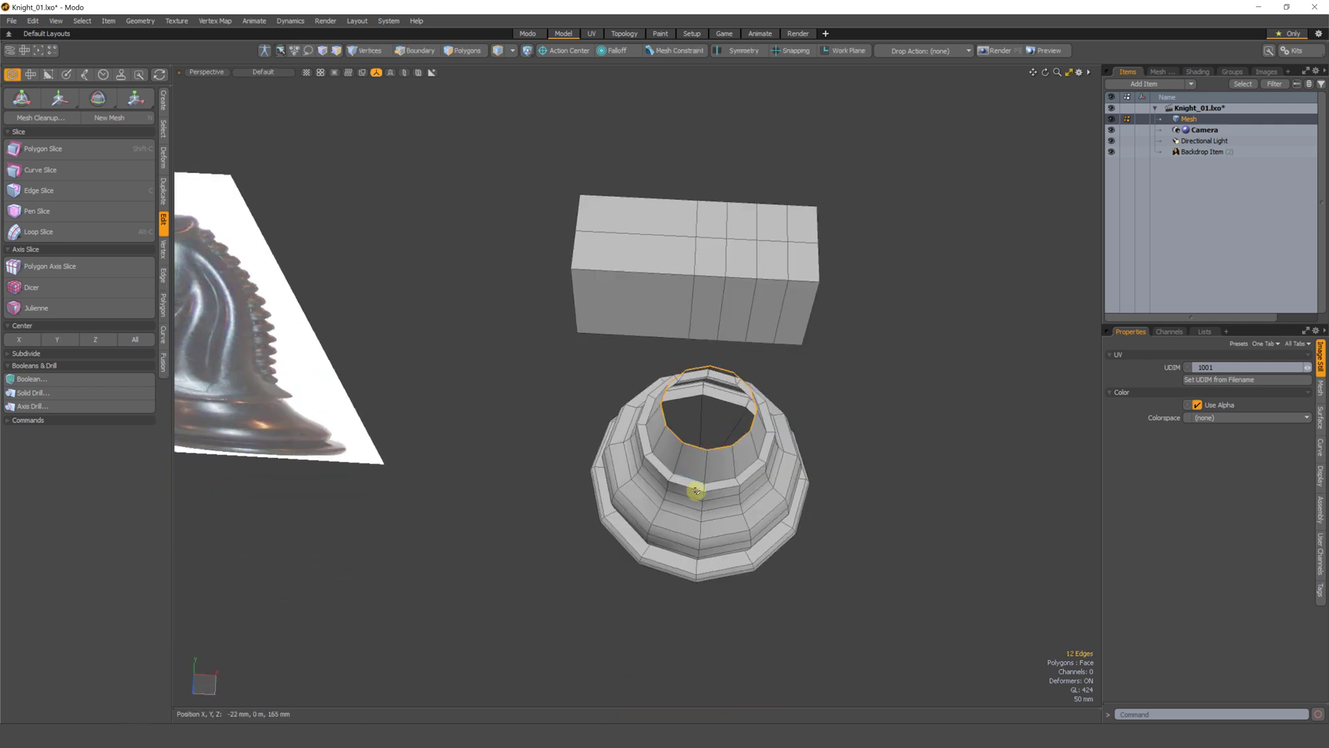
key(ctrl+space)
click(699, 442)
scroll(730, 410, up, 4)
alt+drag(772, 424, 664, 439)
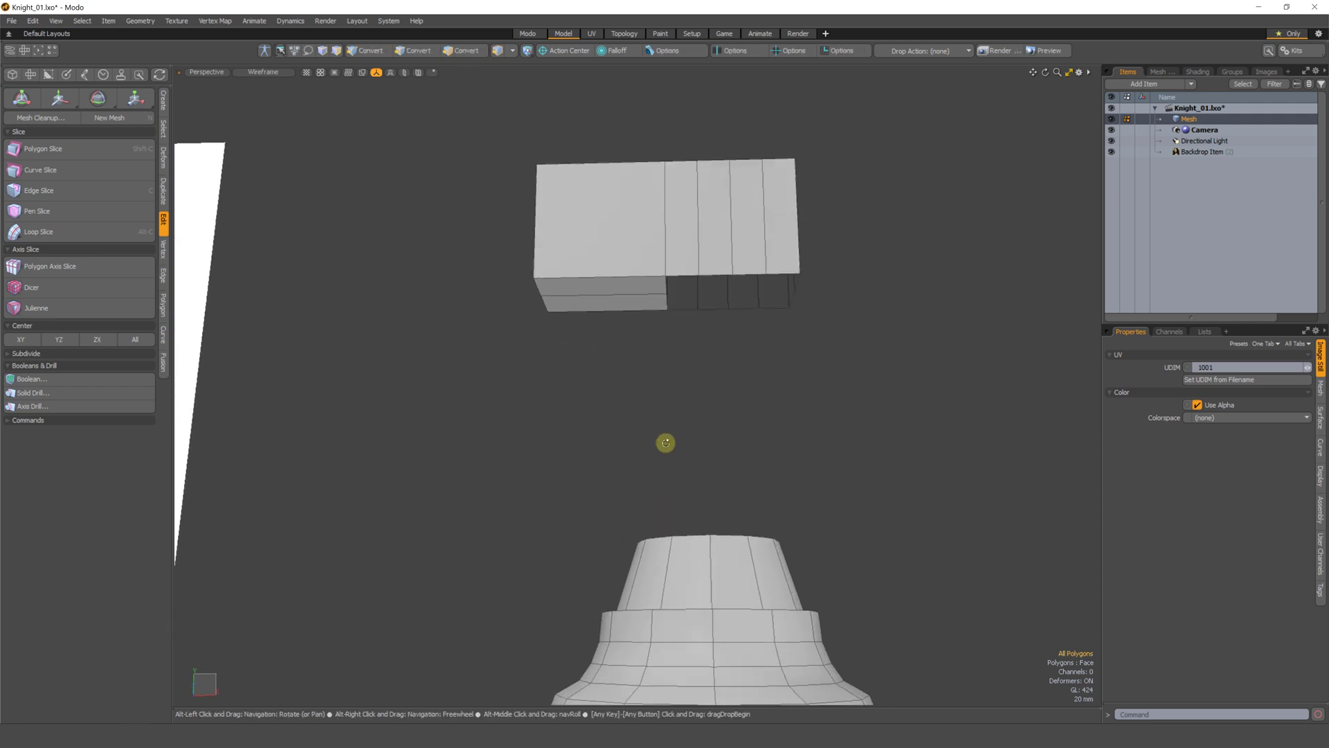
- Bridge the border loop of the box's bottom opening to the base's top rim loop with one segment
double_click(681, 277)
alt+drag(682, 277, 662, 377)
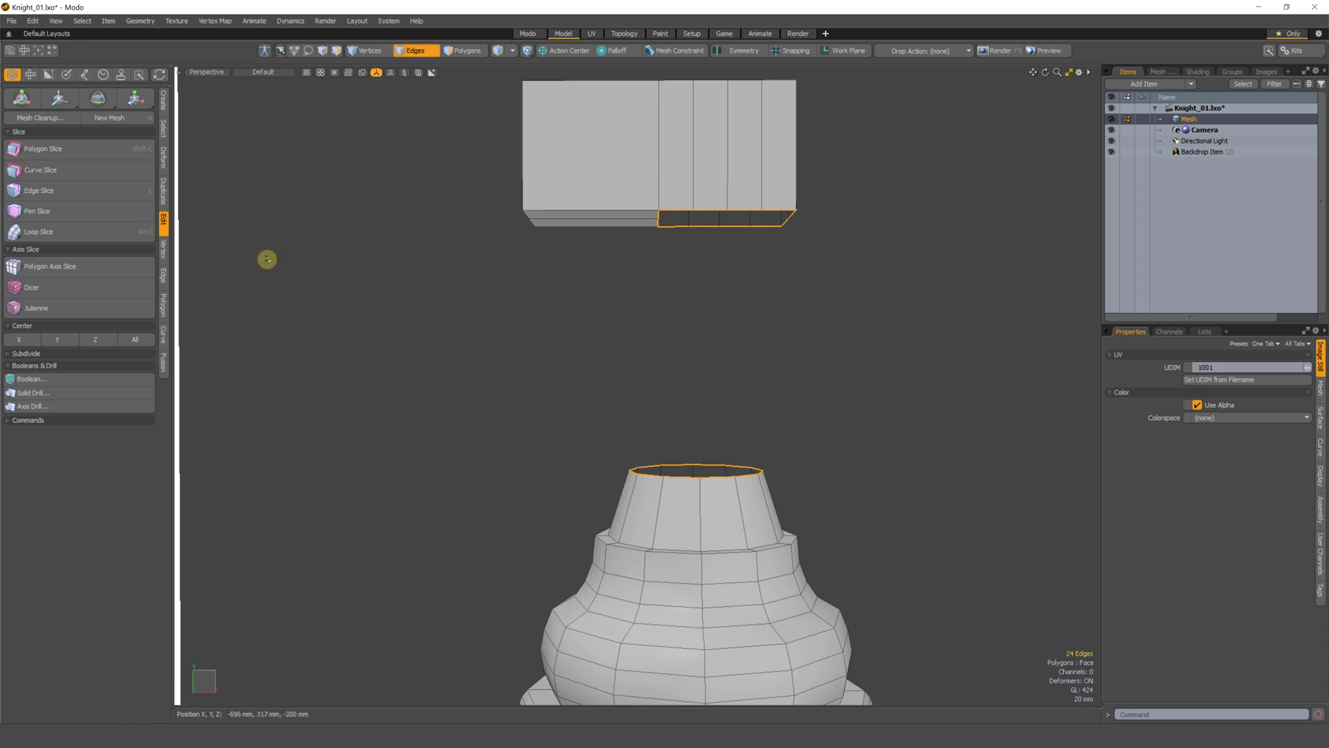
key(shift+b)
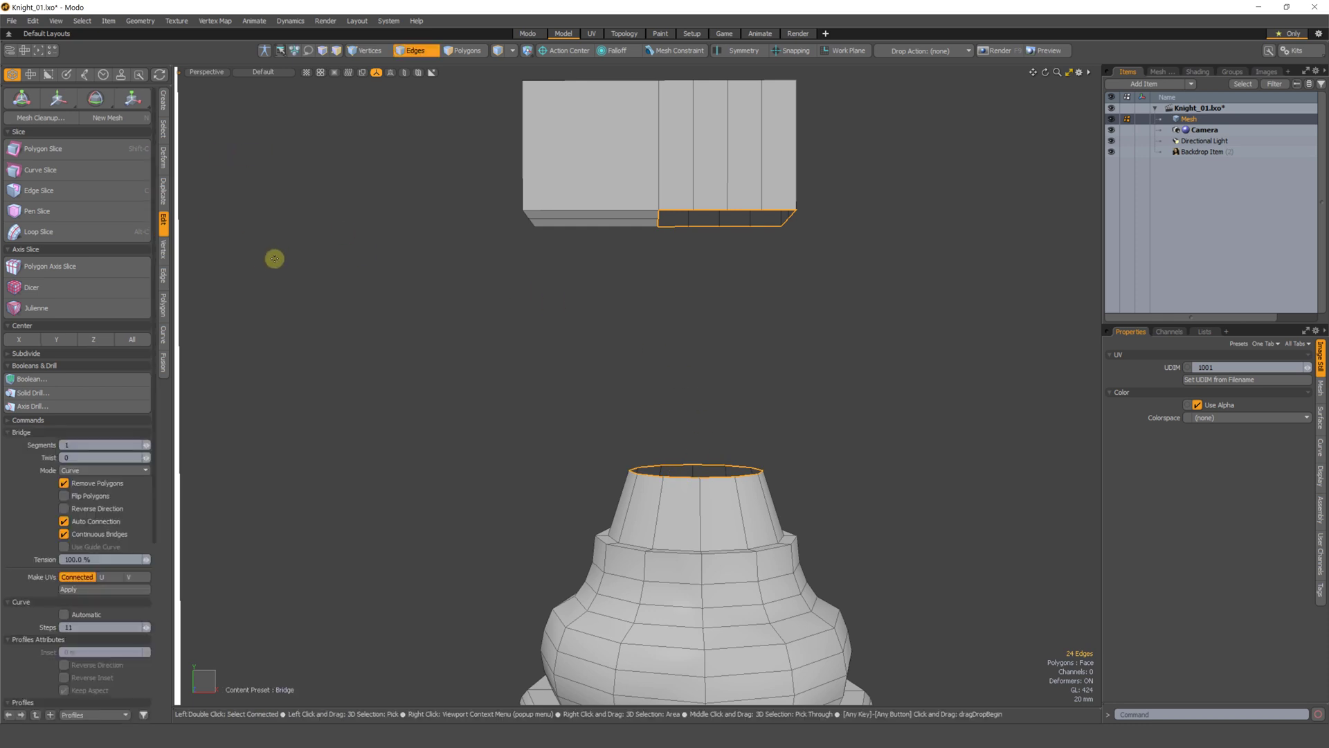
click(165, 278)
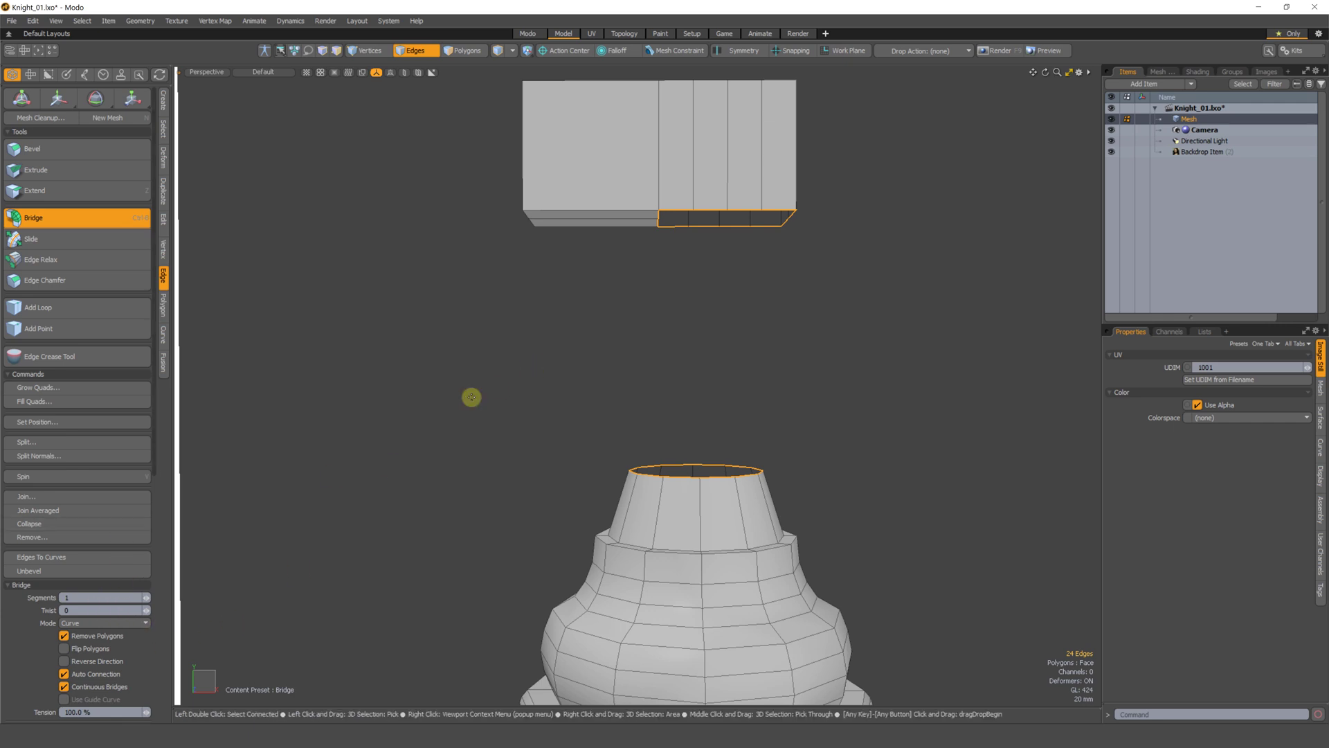
click(9, 374)
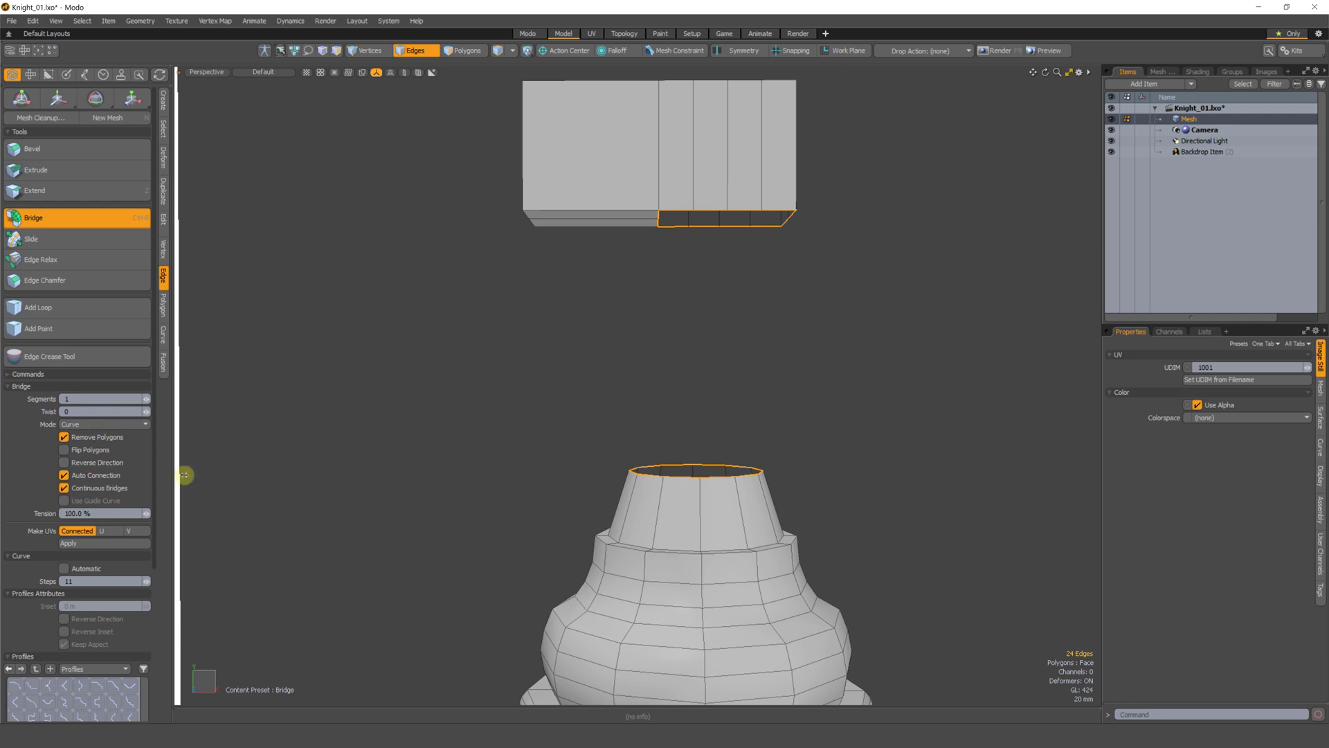
click(554, 383)
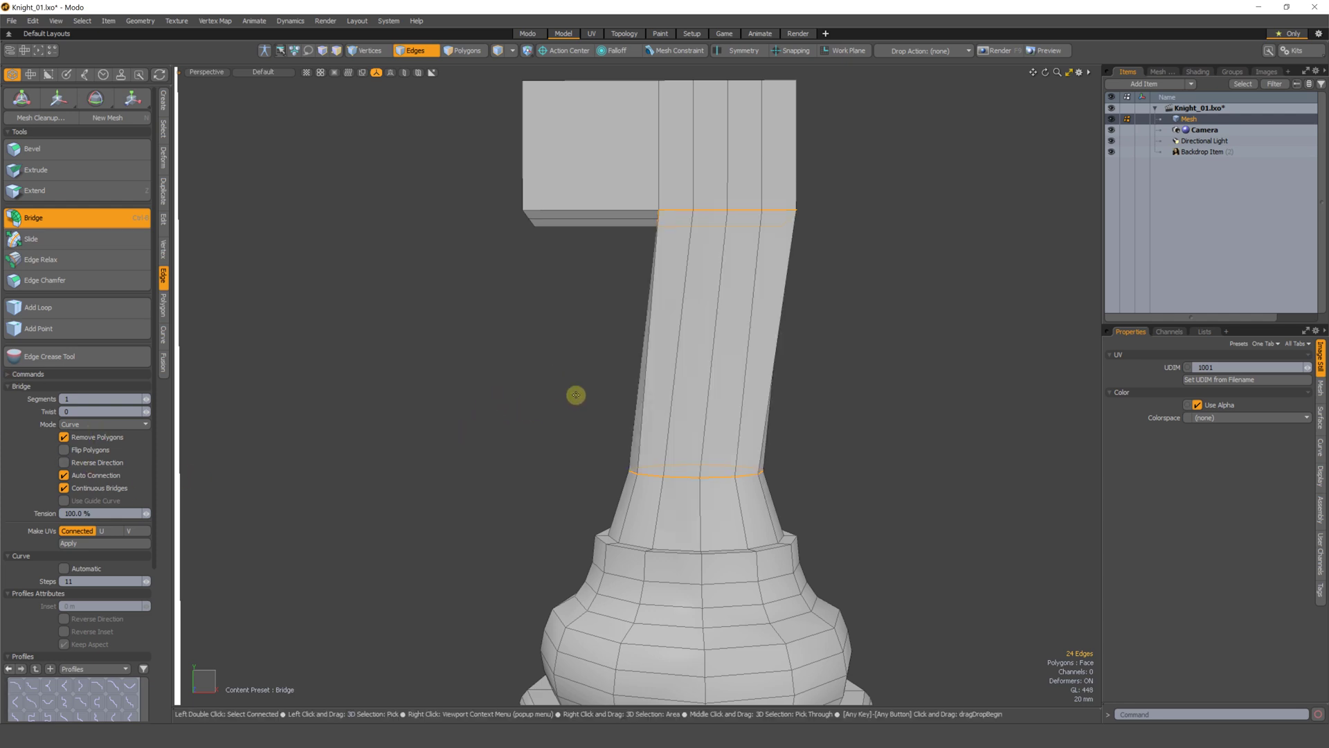
alt+drag(575, 395, 489, 324)
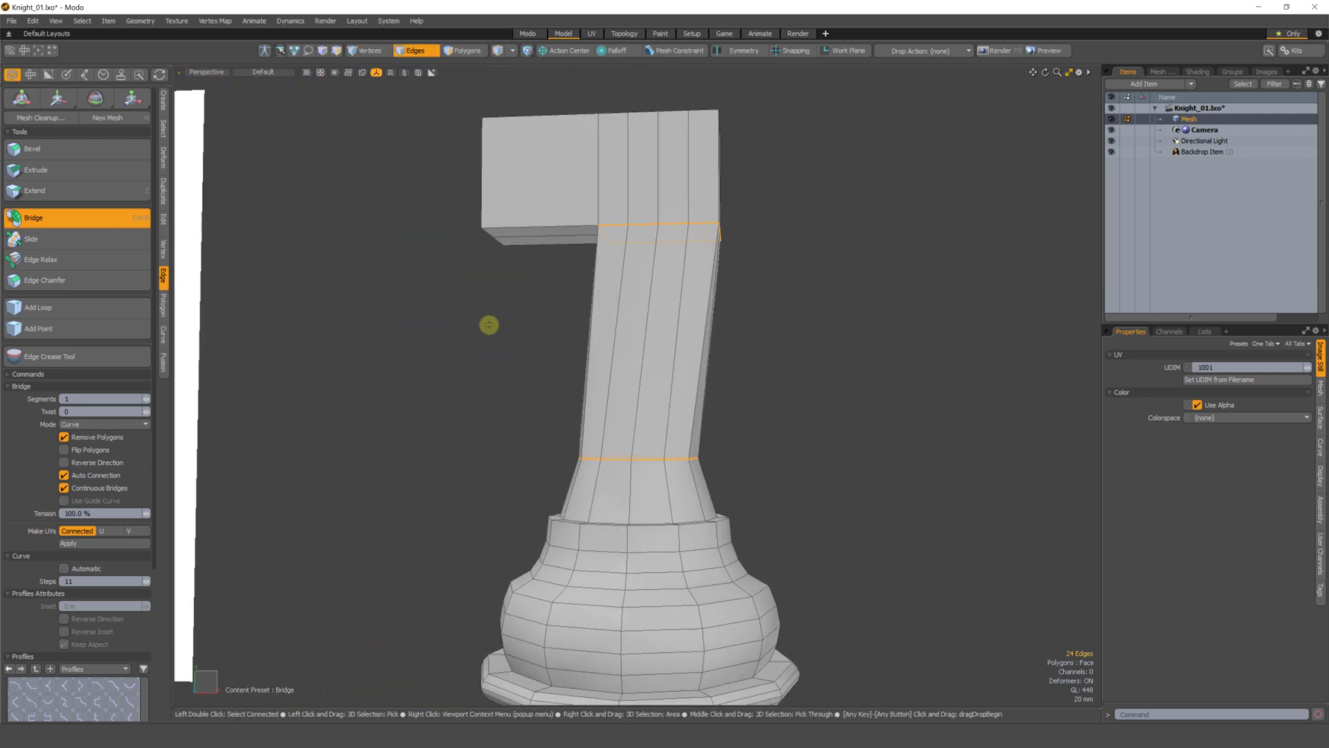
- Undo the bridge between the box and the base
key(ctrl)
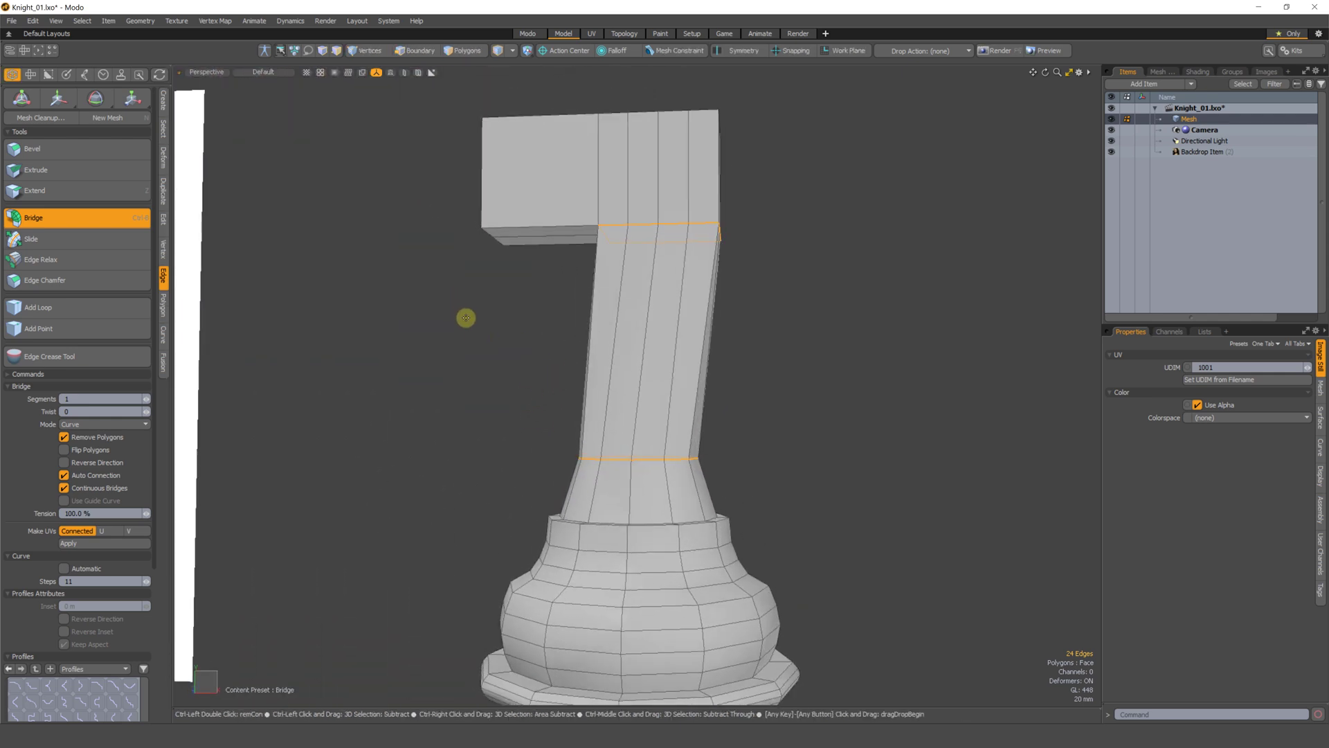
key(ctrl+z)
key(3)
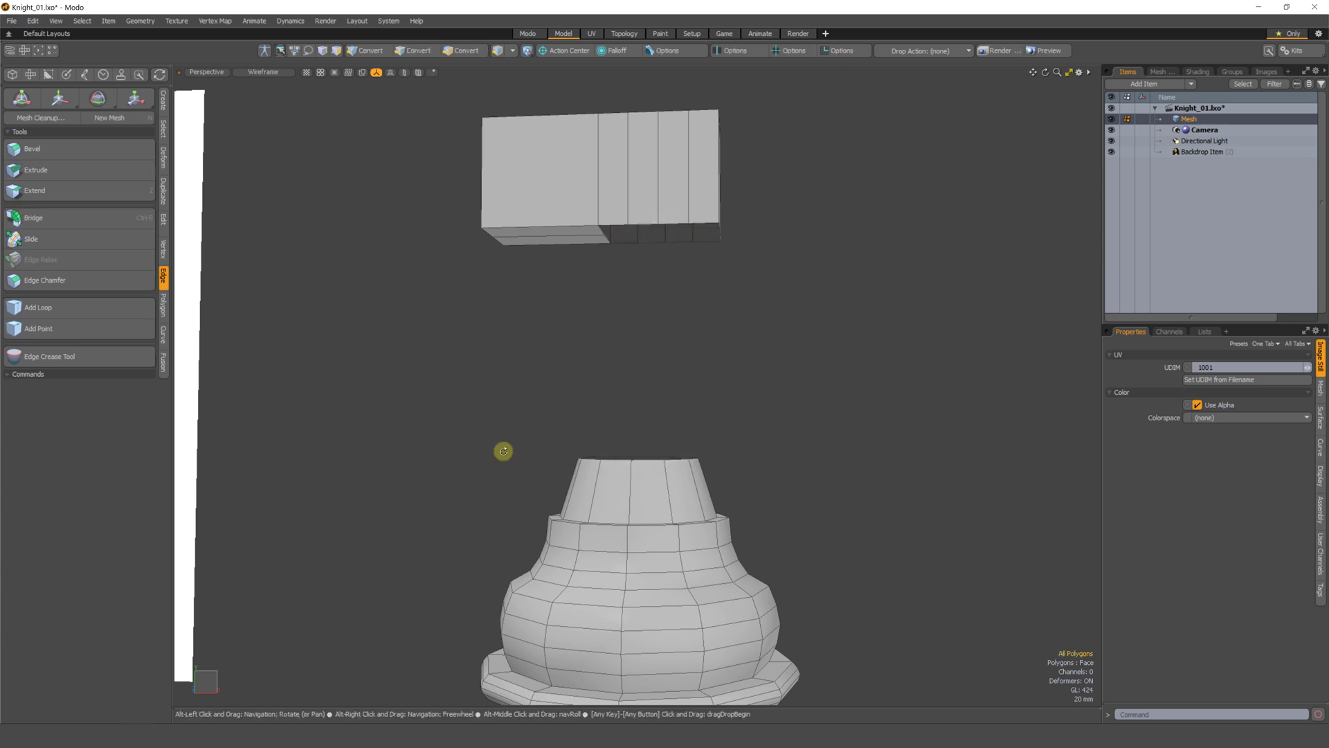
alt+drag(501, 450, 626, 442)
key(ctrl+b)
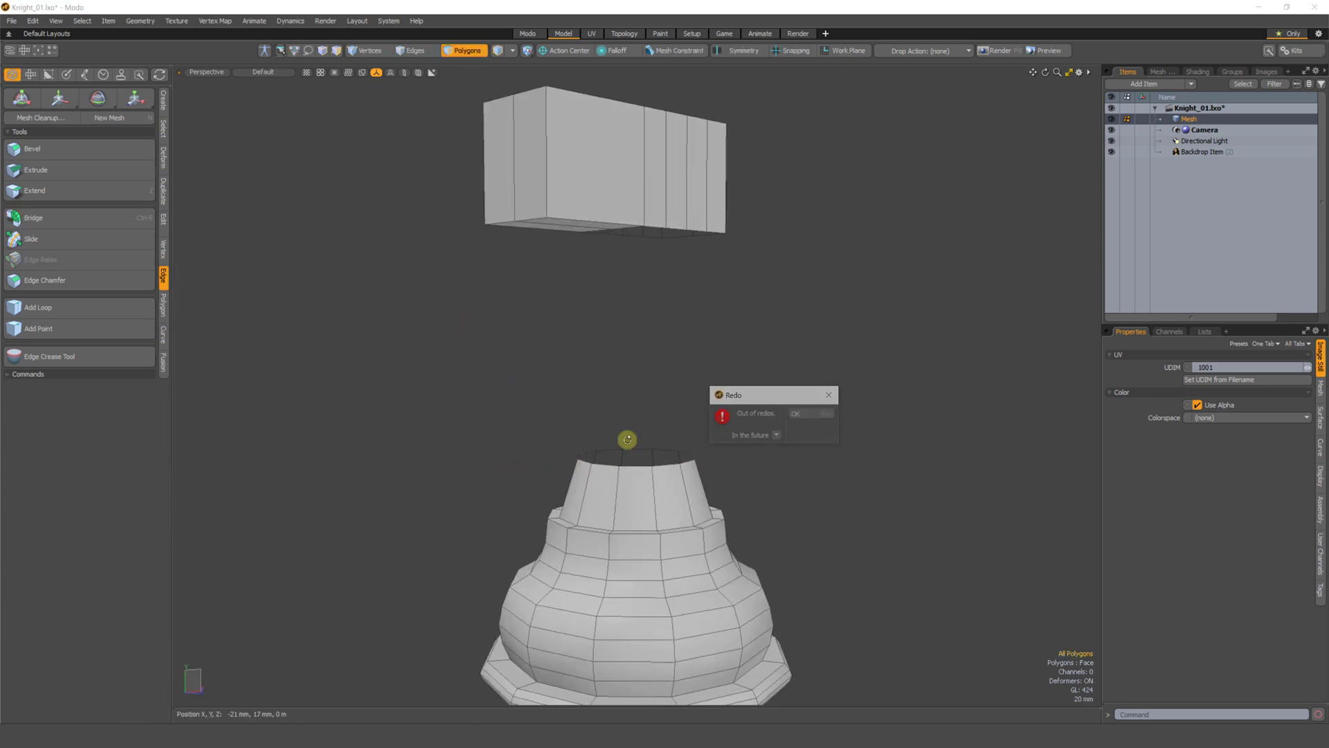
click(793, 417)
- Select the base's top rim and the box's bottom opening loop again and bridge them to preview the neck
key(2)
click(633, 466)
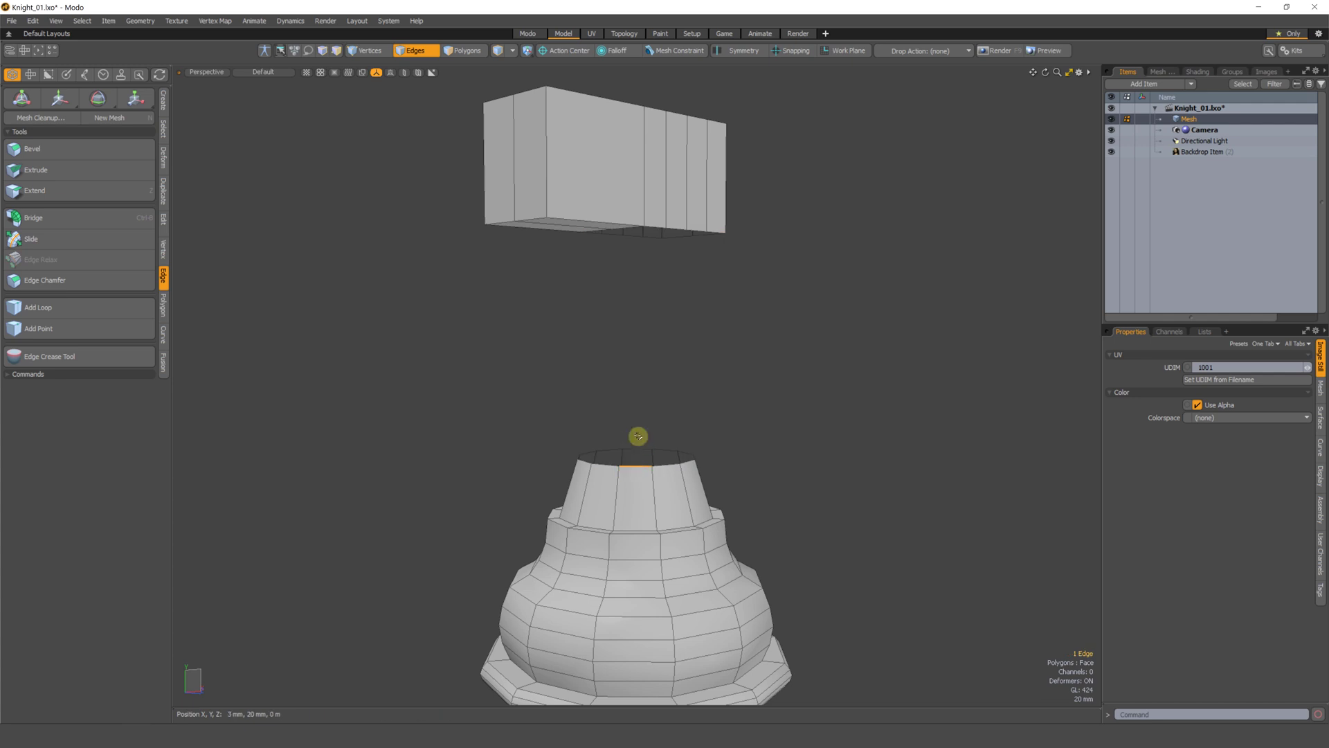
key(l)
alt+drag(636, 466, 564, 398)
key(ctrl+b)
click(661, 395)
key(q)
key(Escape)
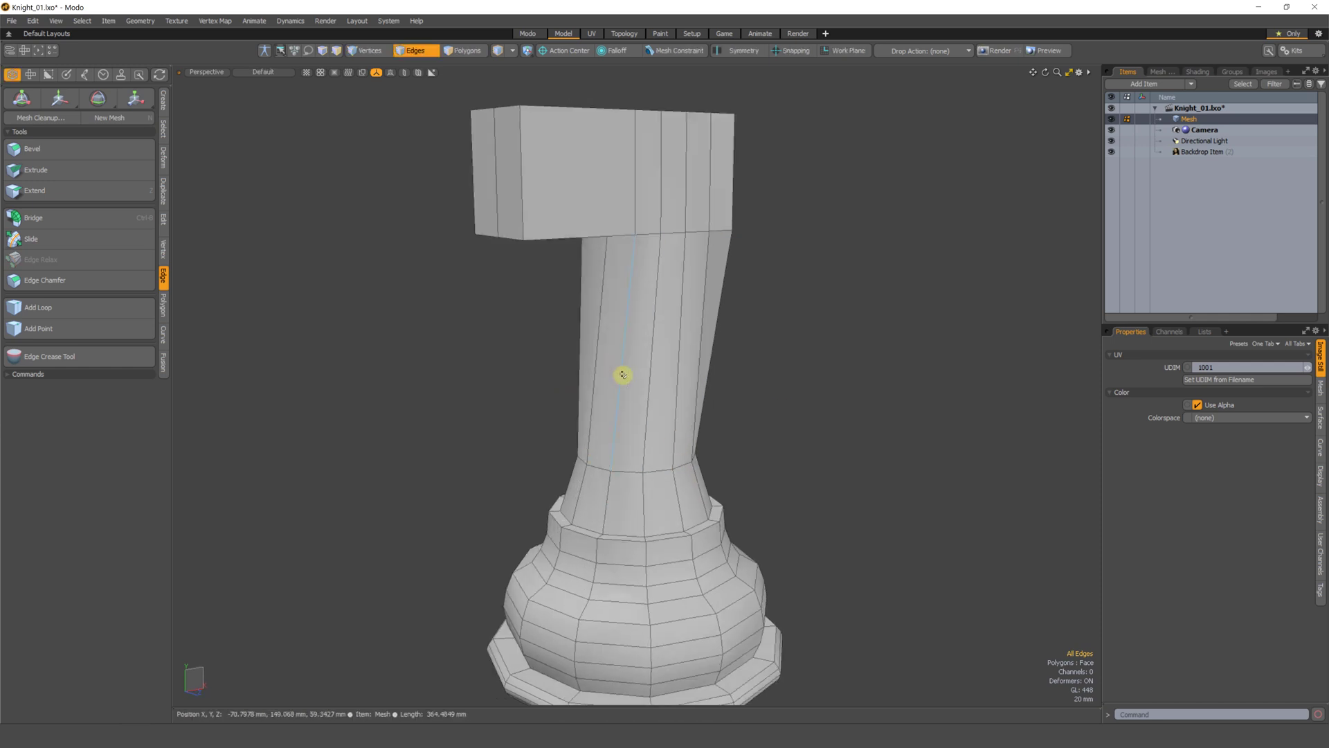
- Delete the bridge polygons connecting the box to the base
key(3)
mouse_move(688, 339)
mouse_down()
mouse_move(609, 335)
mouse_move(647, 398)
mouse_move(665, 344)
mouse_move(535, 355)
mouse_move(691, 351)
mouse_move(589, 356)
mouse_up()
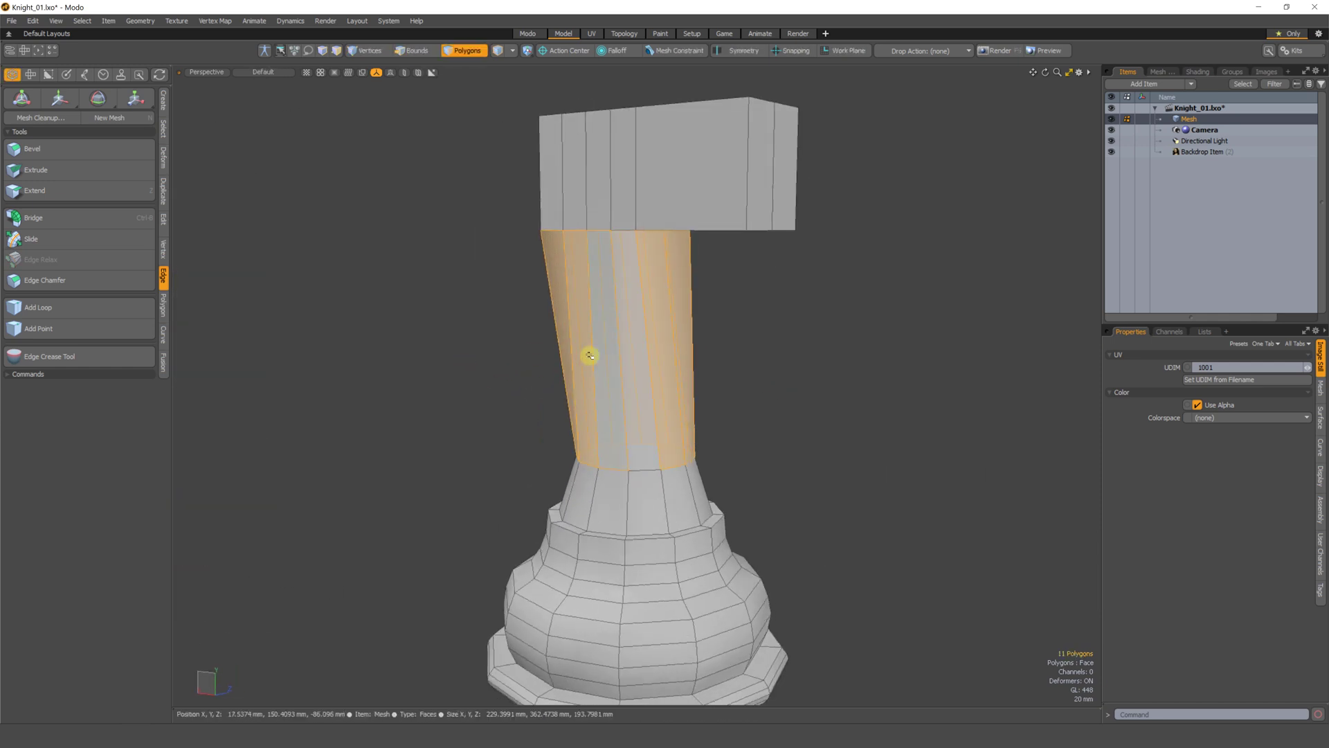
key(Delete)
- Move the vertical centre edge on the box's front end outward by -25 mm along X
alt+drag(739, 416, 600, 332)
alt+shift+drag(205, 311, 308, 291)
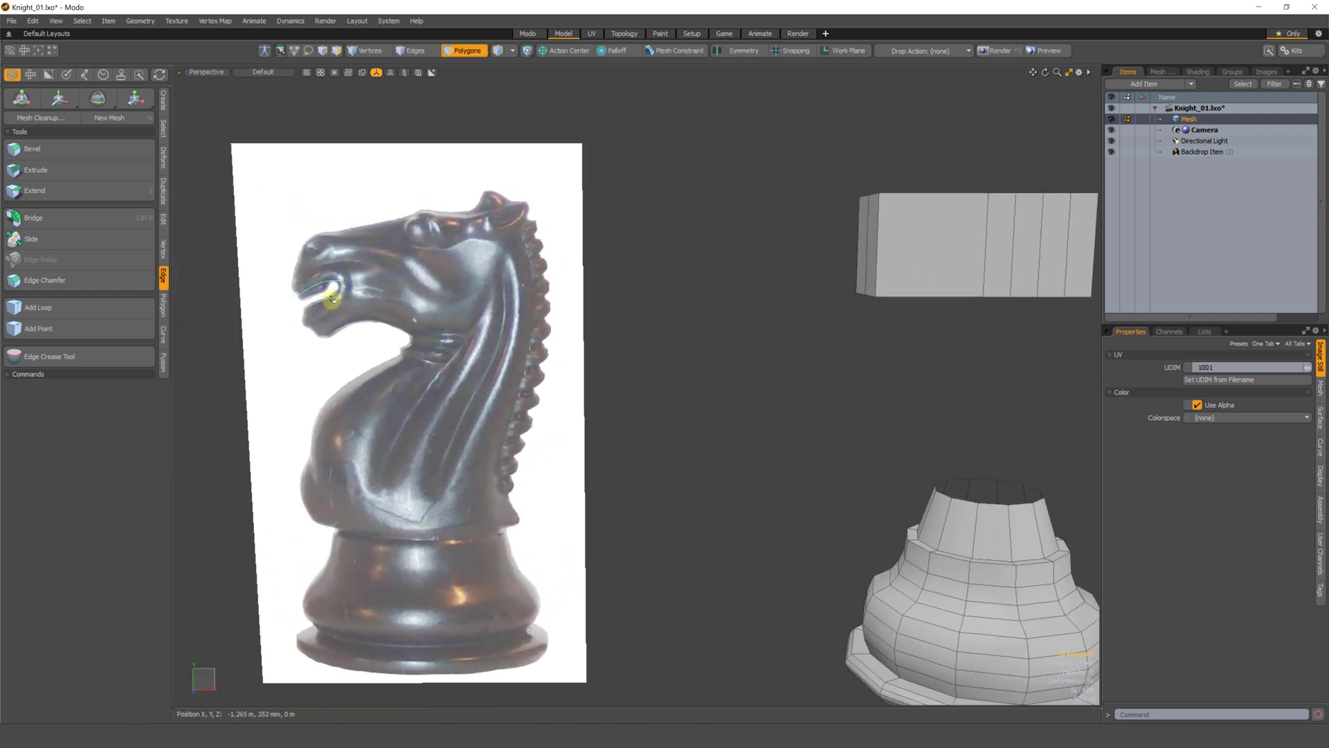
alt+shift+drag(753, 377, 603, 421)
scroll(561, 377, up, 3)
key(2)
alt+drag(602, 421, 563, 351)
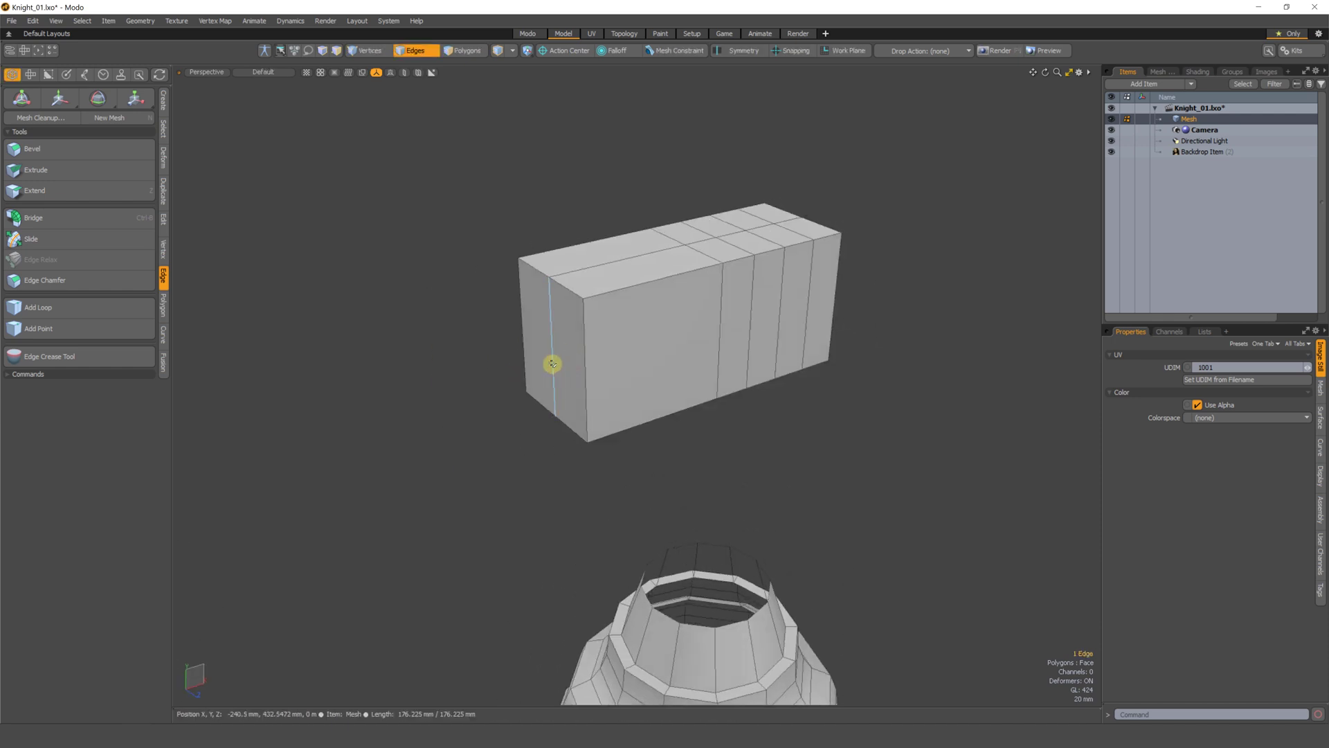
key(w)
alt+drag(585, 397, 528, 418)
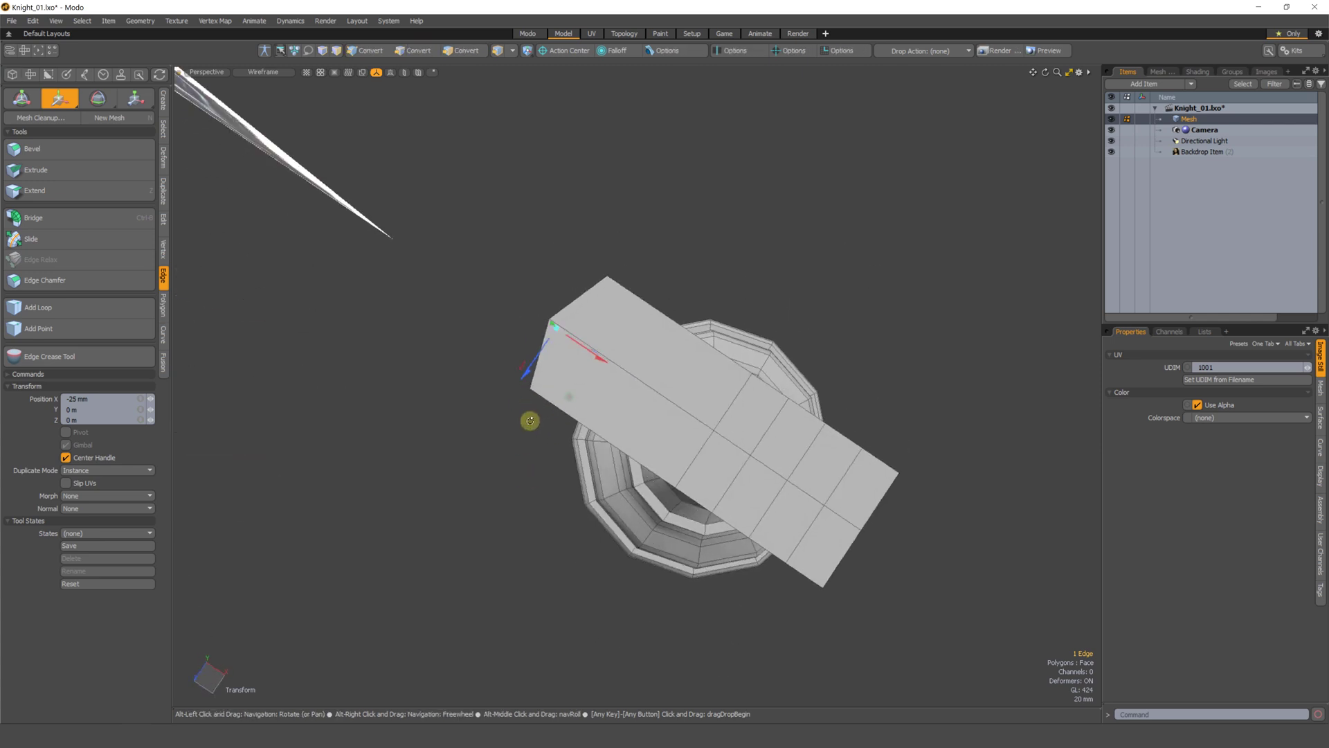
- Move the vertical centre edge on the box's rear end outward by 15 mm along X
key(q)
alt+drag(587, 283, 661, 336)
key(w)
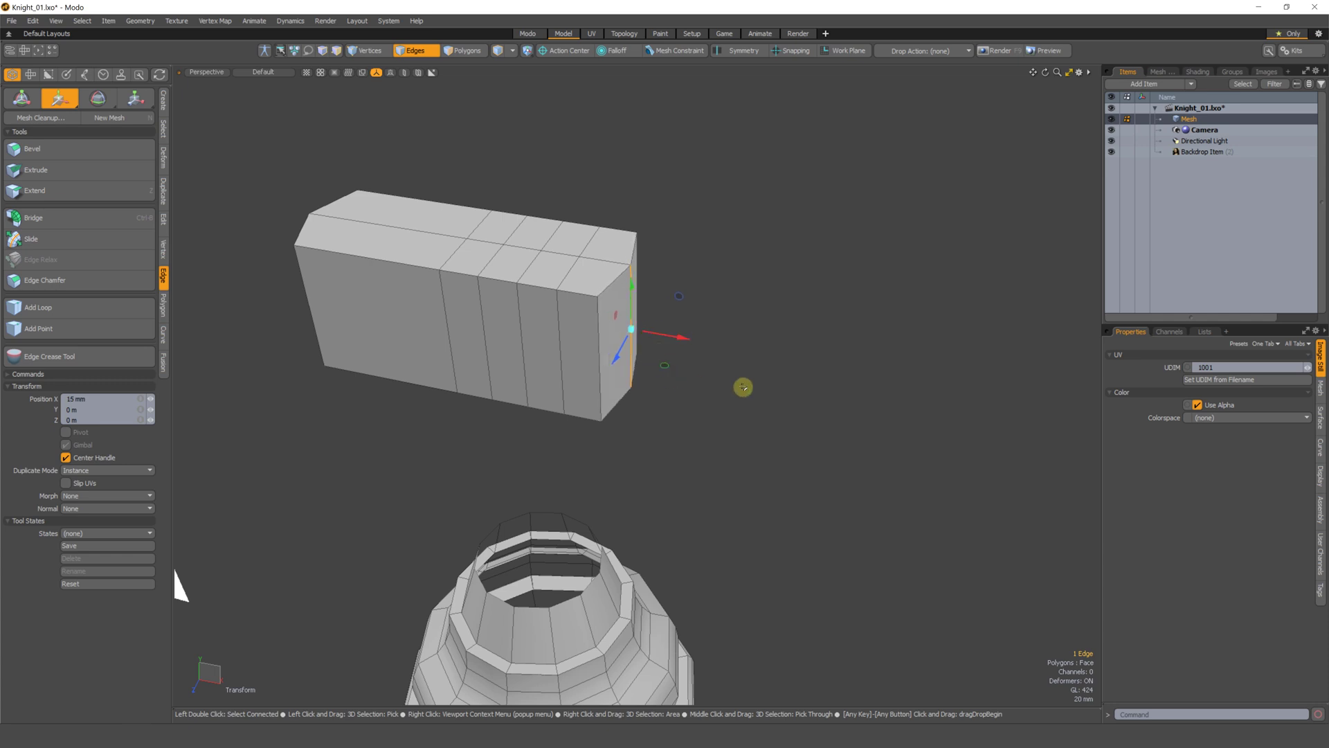
key(space)
- Loop slice the front half of the box crosswise with a single cut at 50%
alt+drag(742, 387, 506, 328)
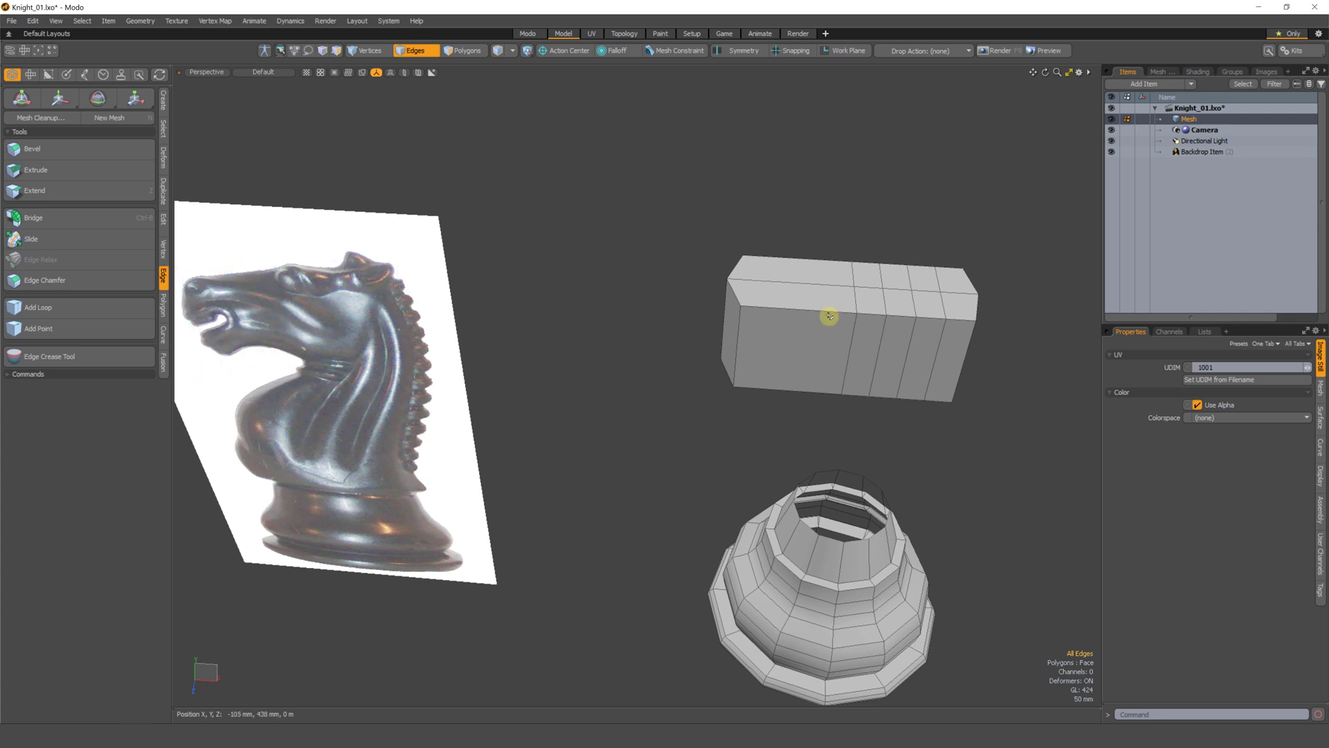
alt+shift+drag(770, 362, 663, 333)
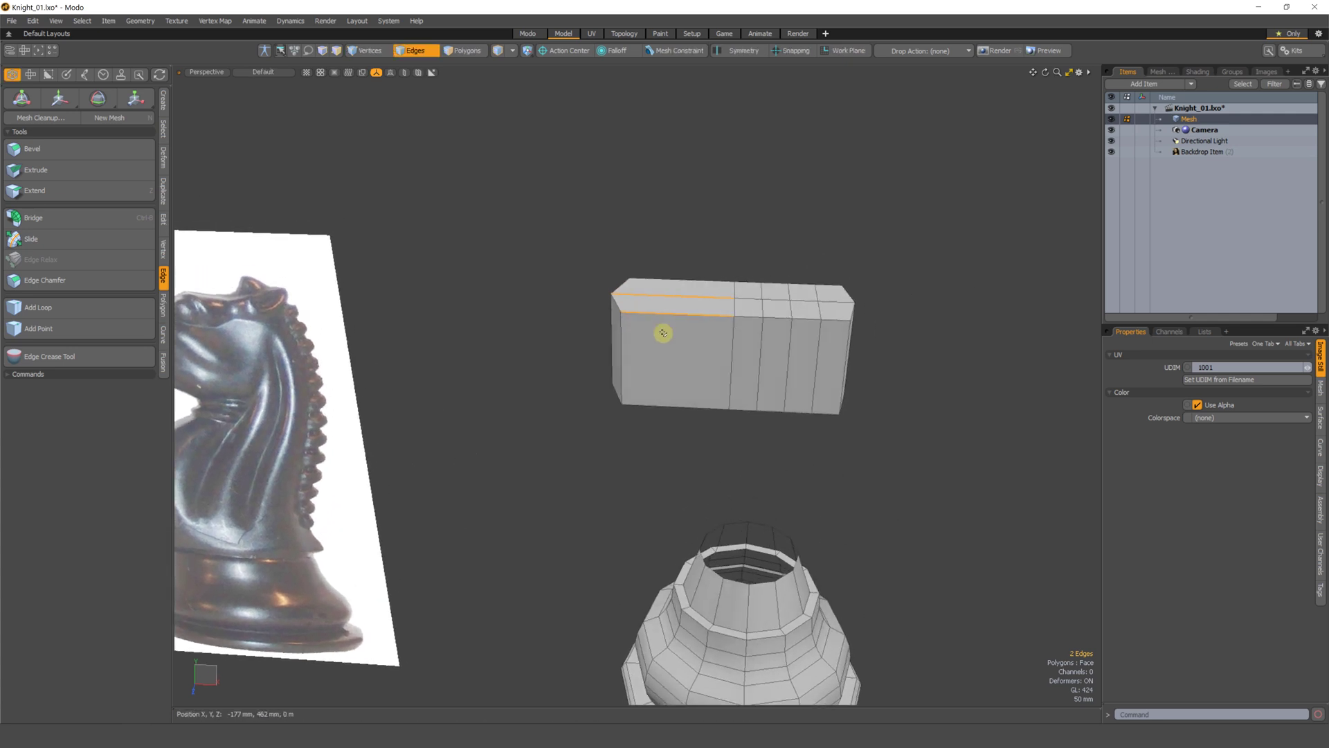
key(alt+c)
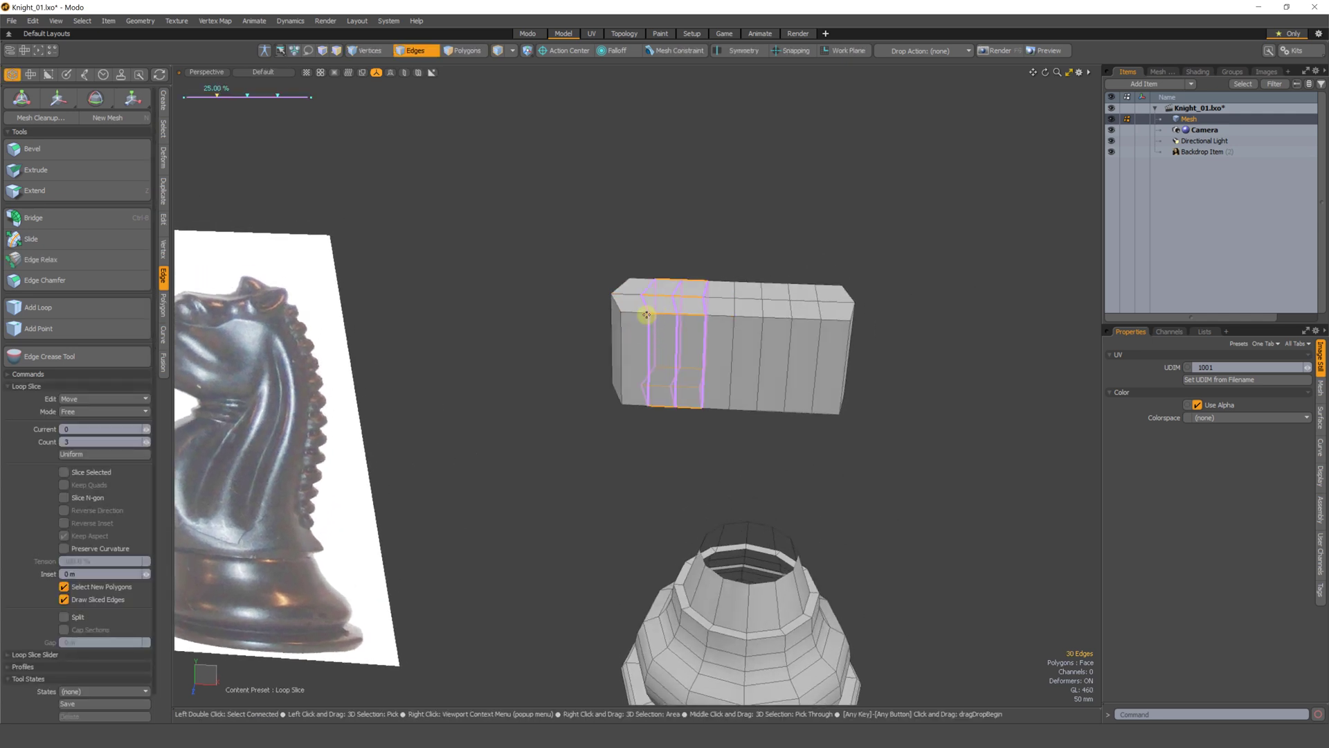
click(163, 251)
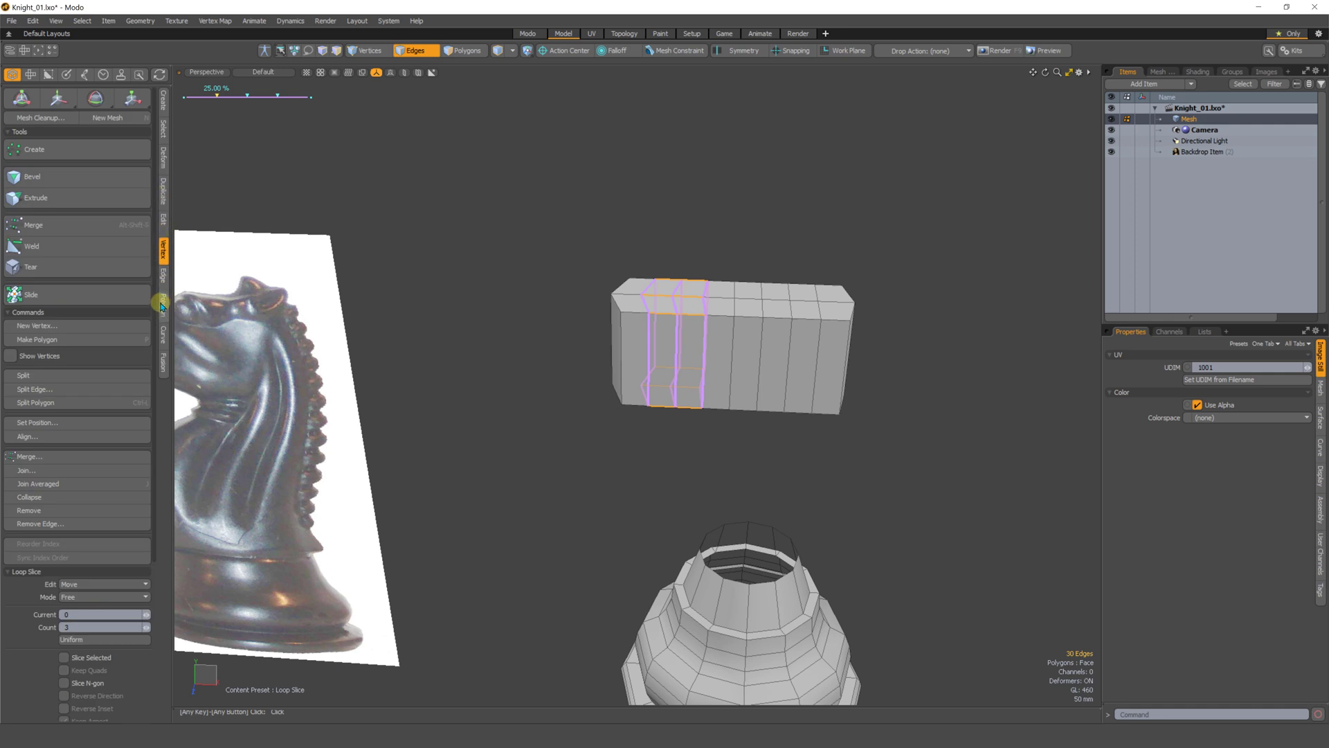
click(164, 225)
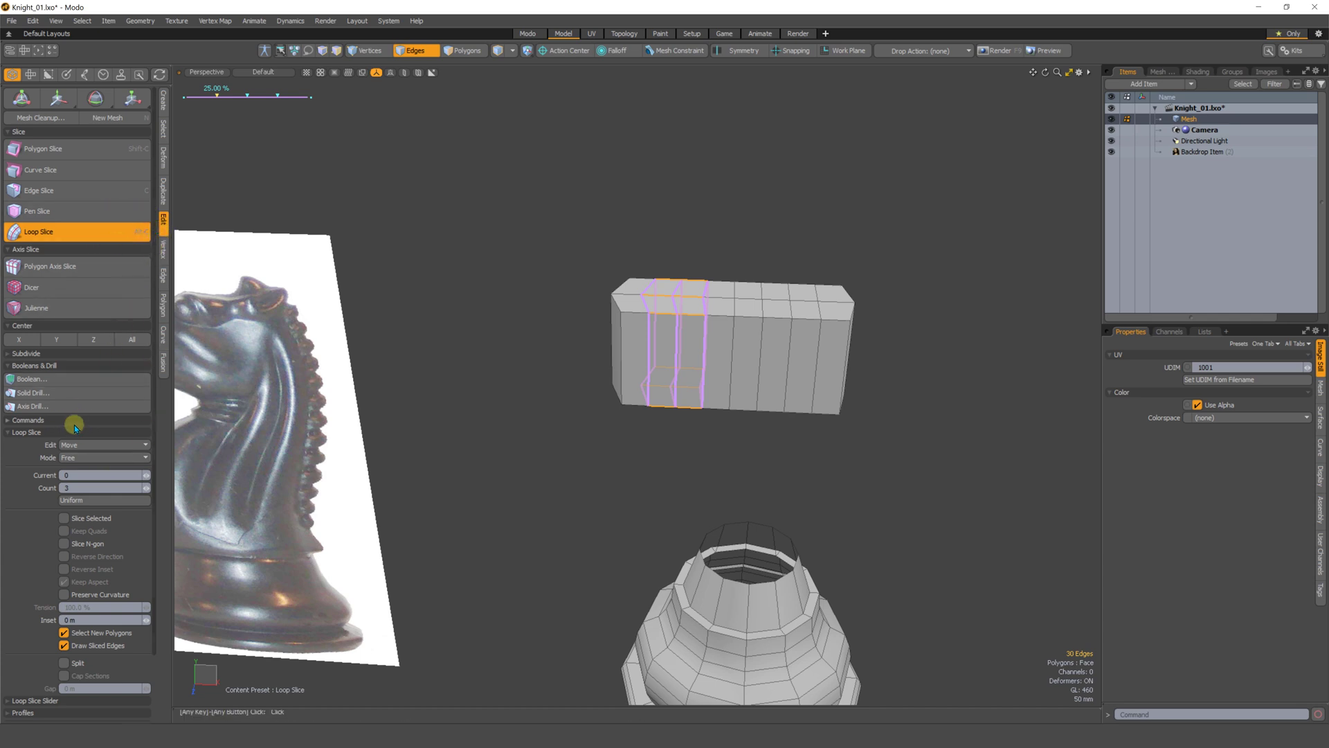
click(69, 488)
text(1)
click(49, 505)
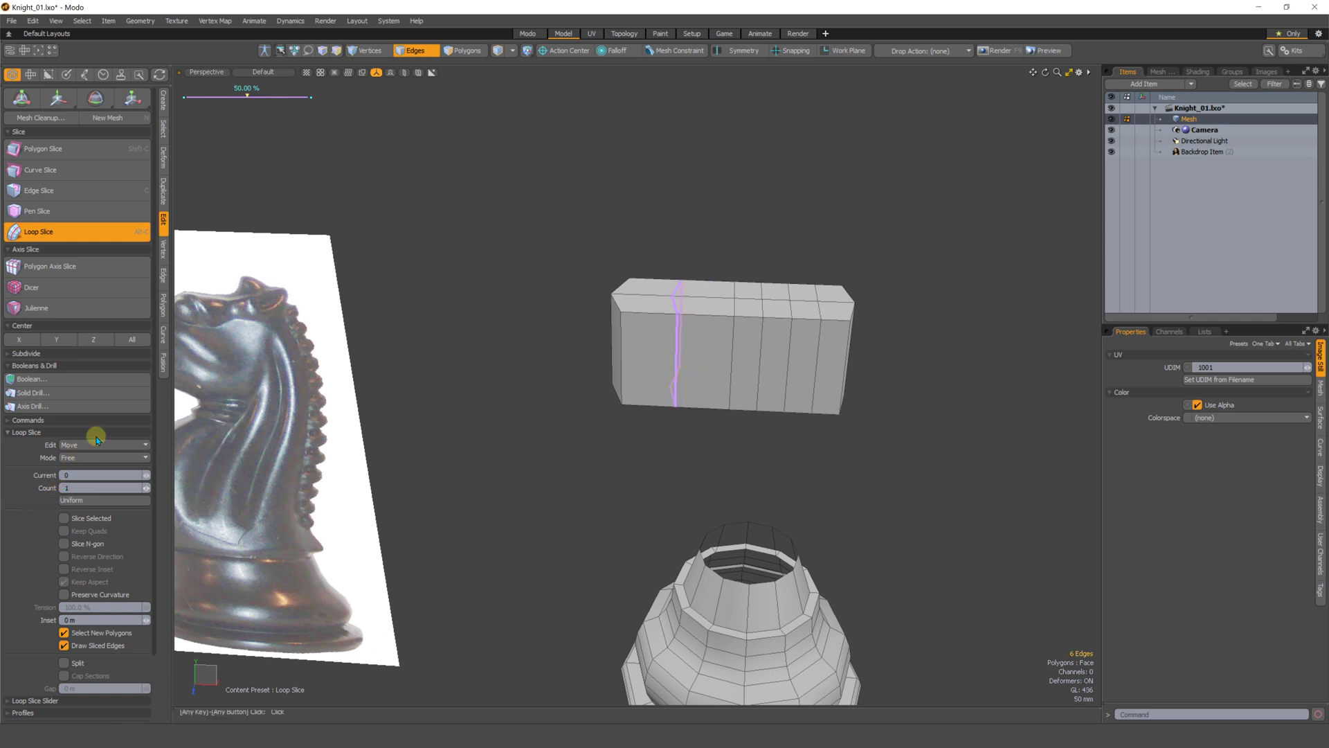
key(space)
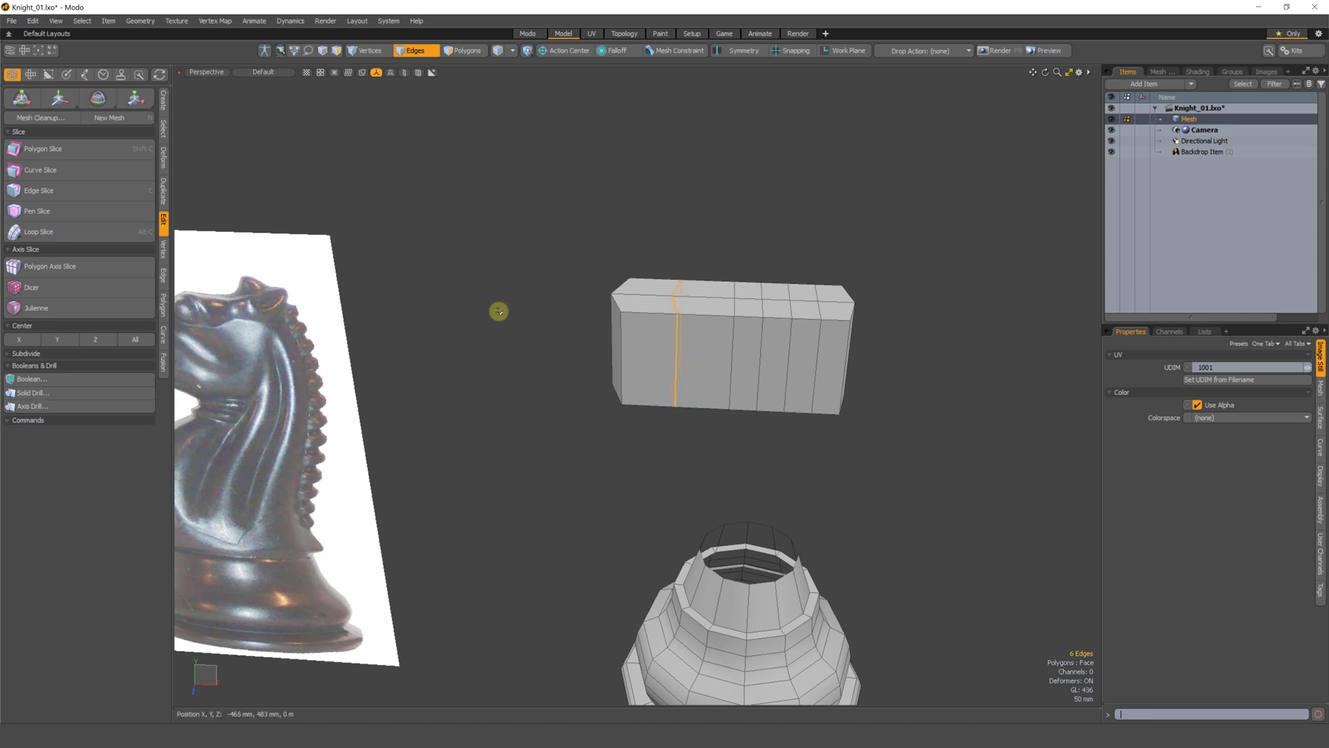
alt+drag(503, 381, 639, 391)
key(y)
key(ctrl+z)
alt+drag(674, 436, 589, 311)
key(ctrl+z)
key(q)
key(w)
key(ctrl+z)
key(ctrl+z)
key(ctrl+z)
key(ctrl+z)
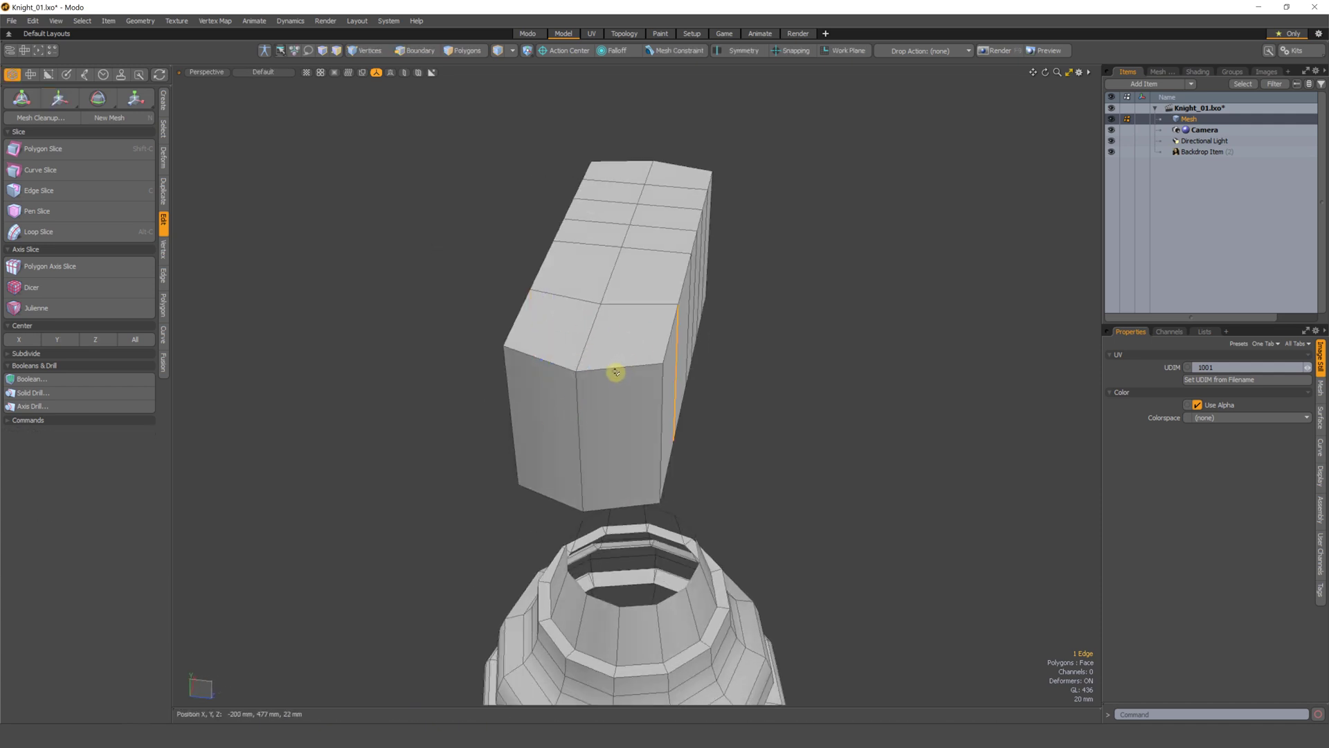
- Scale the new crosswise loop in the front half inward to narrow the box there
alt+drag(616, 372, 584, 377)
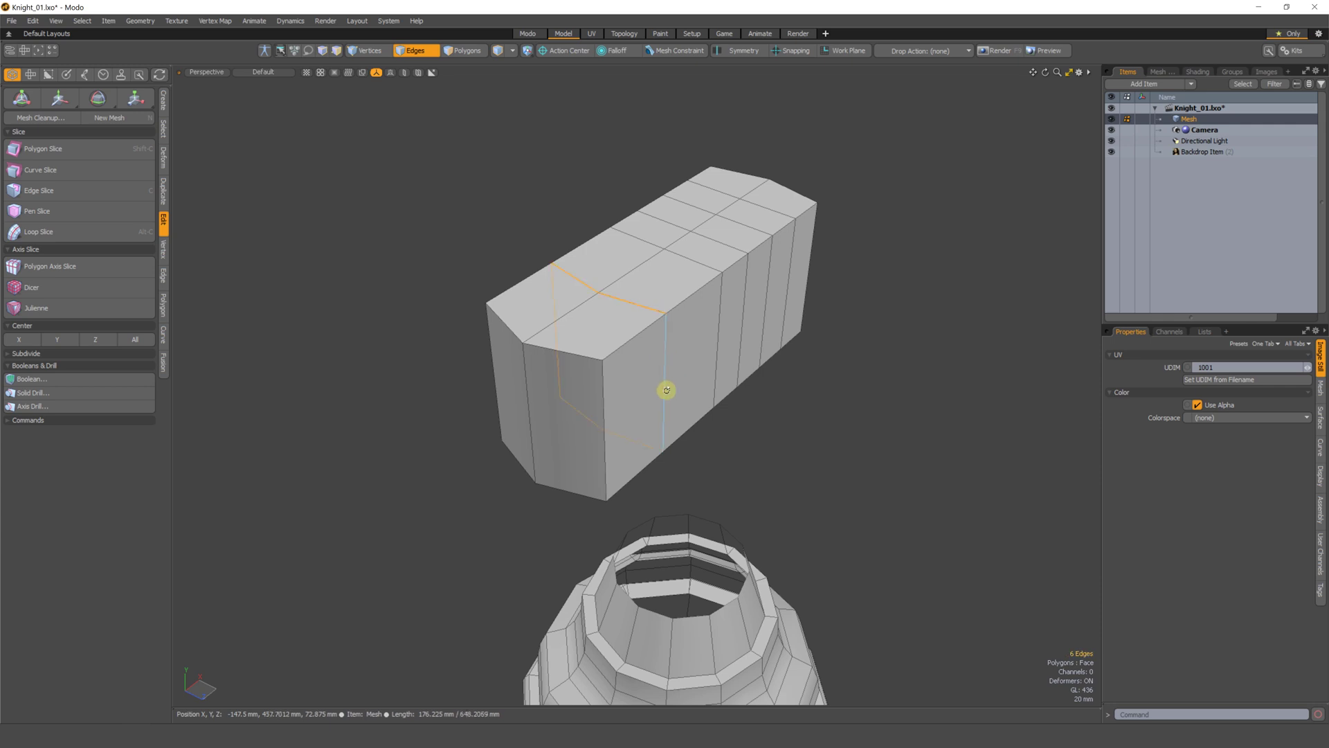
alt+drag(667, 390, 525, 388)
key(y)
key(space)
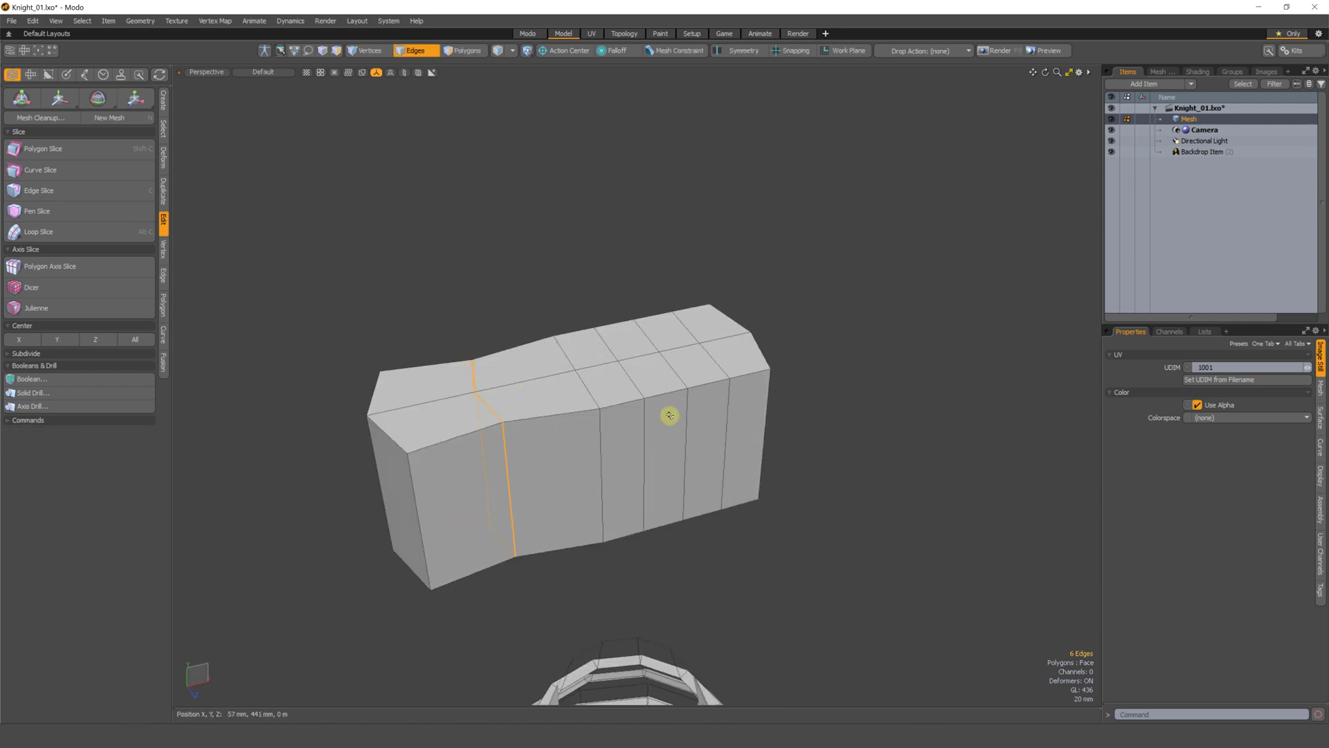
- Select the three crosswise loops of the rear half and scale them outward to widen the back of the head
click(640, 422)
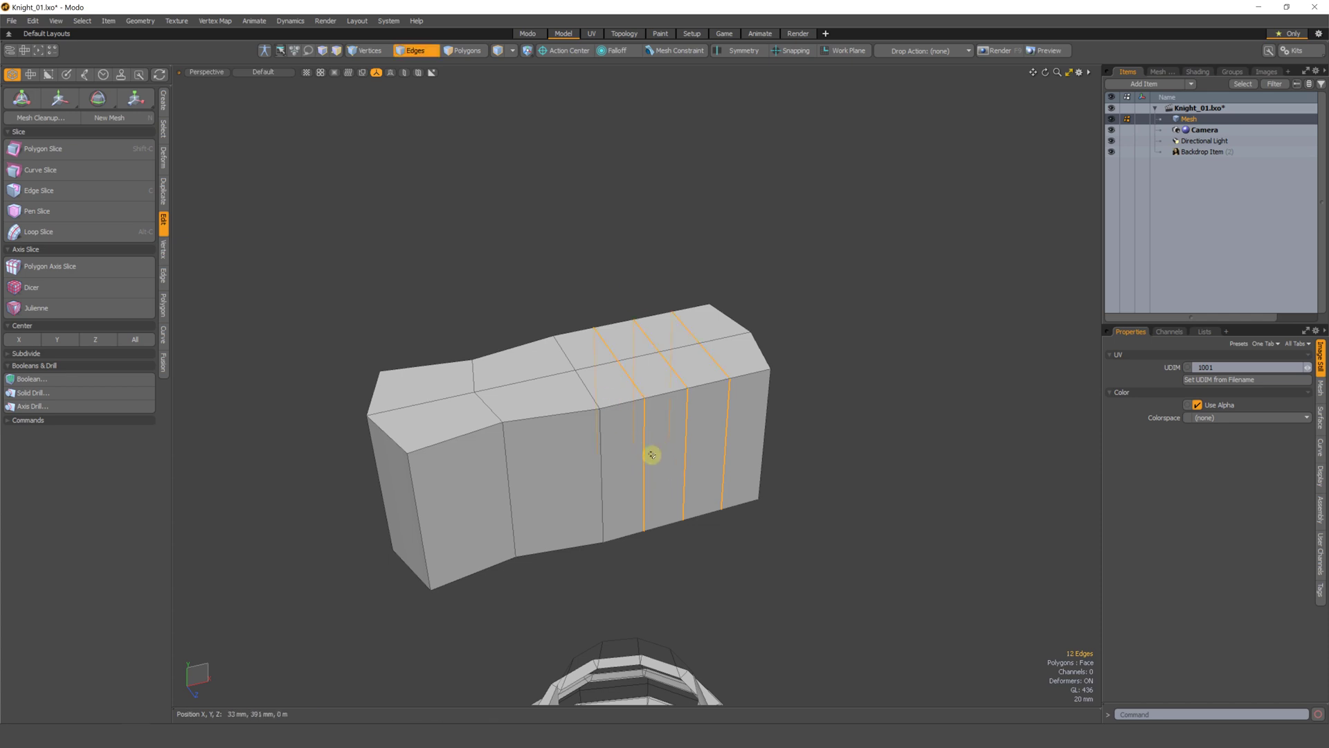
alt+drag(647, 454, 695, 436)
key(r)
key(q)
- Widen the middle crosswise loop of the rear half slightly along Z, then clear the selection
click(702, 421)
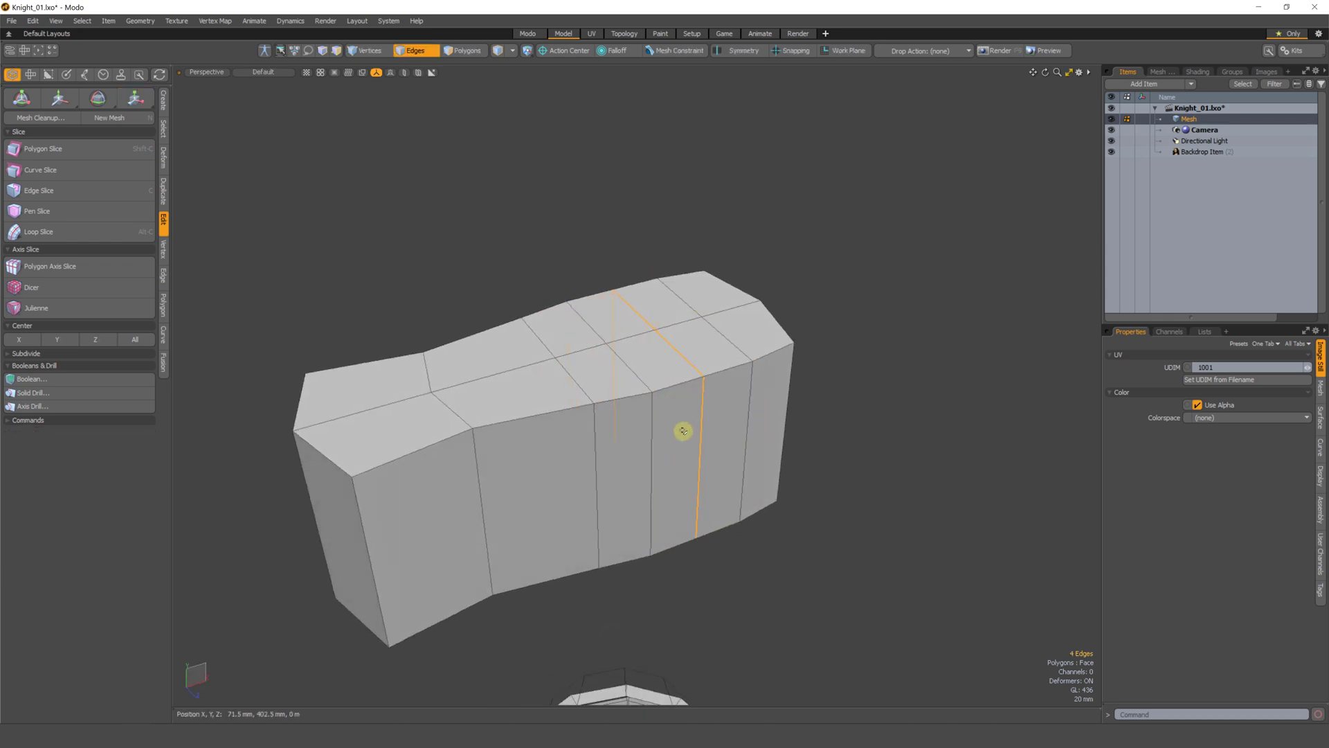
key(t)
key(r)
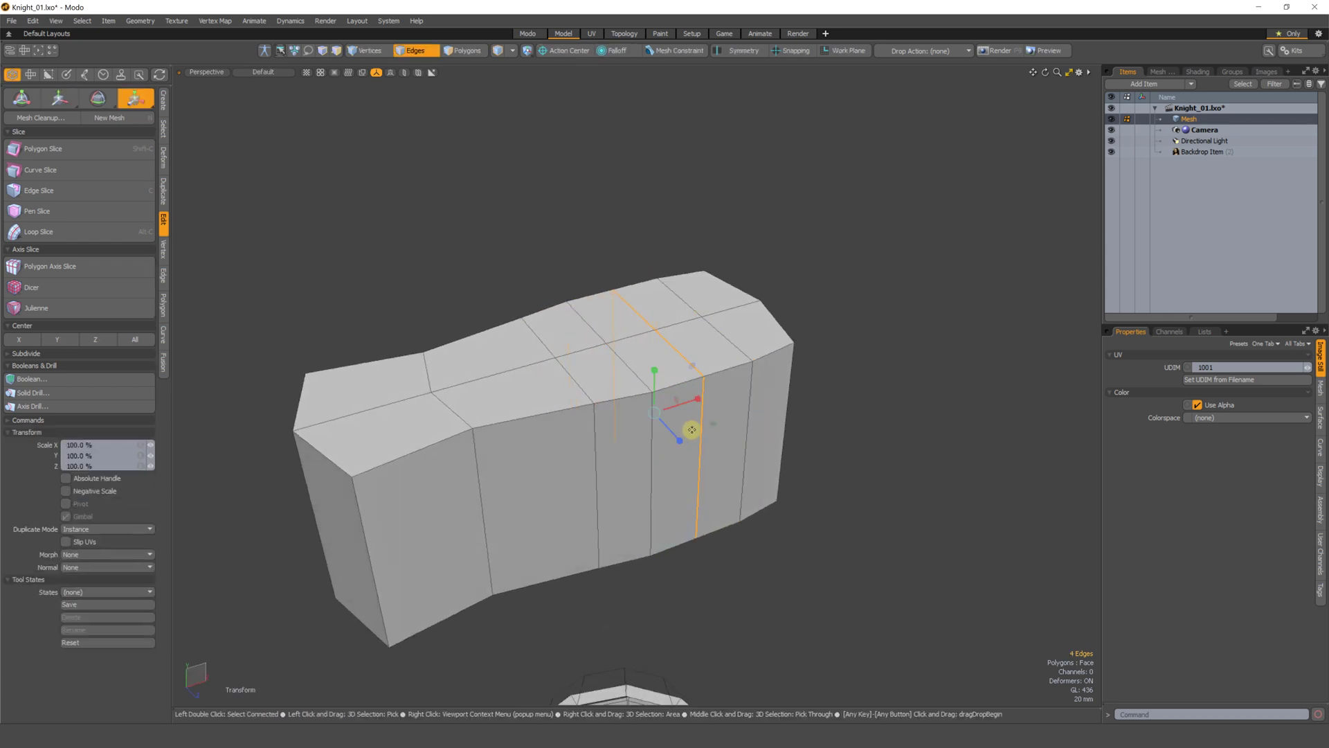
drag(680, 446, 684, 447)
key(space)
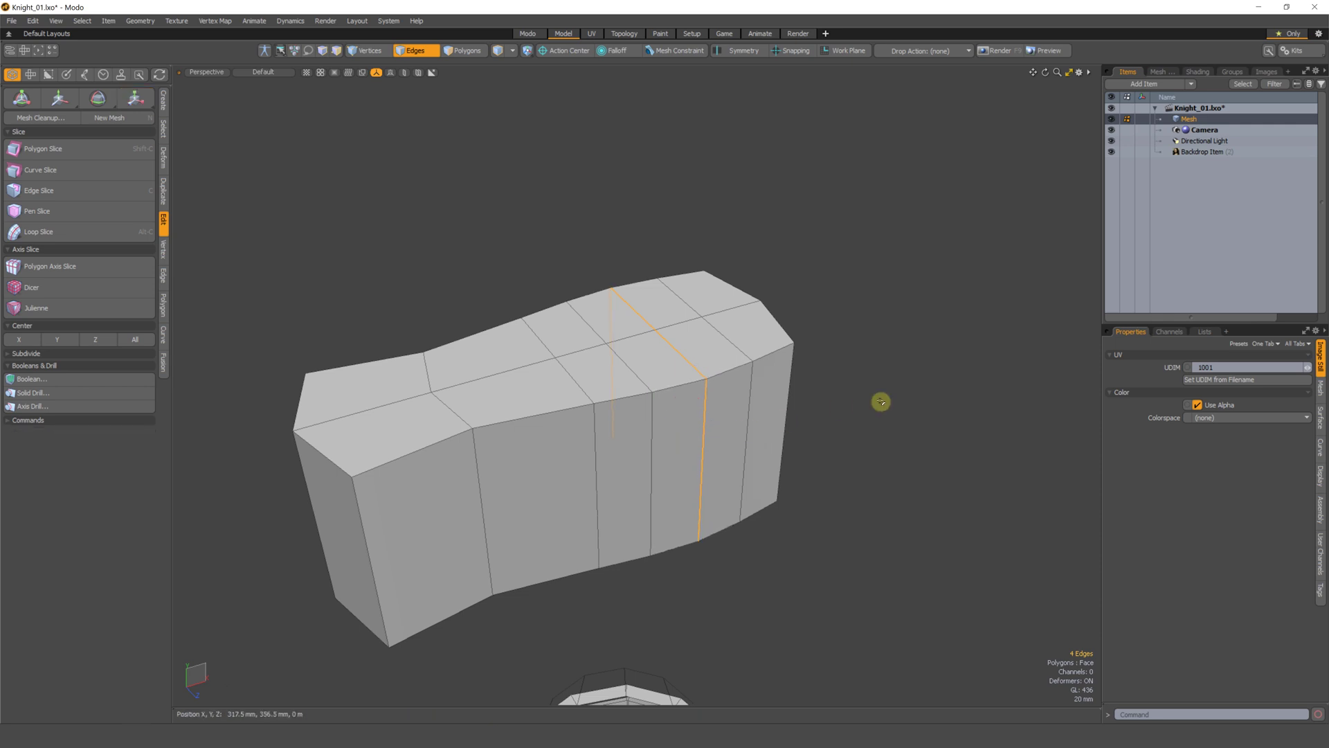
click(882, 403)
- Move the lengthwise centre edges along the box's top to round off the flat surface
alt+drag(859, 443, 572, 309)
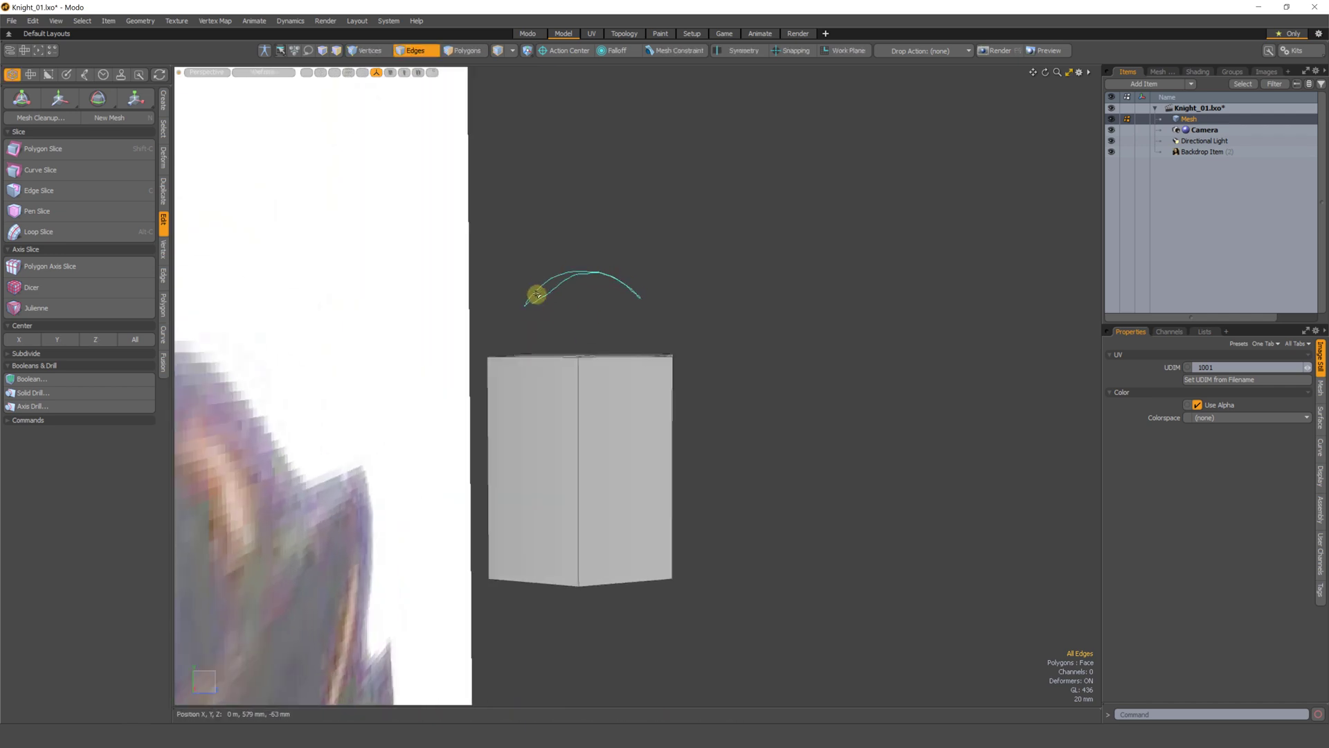
alt+drag(579, 373, 573, 287)
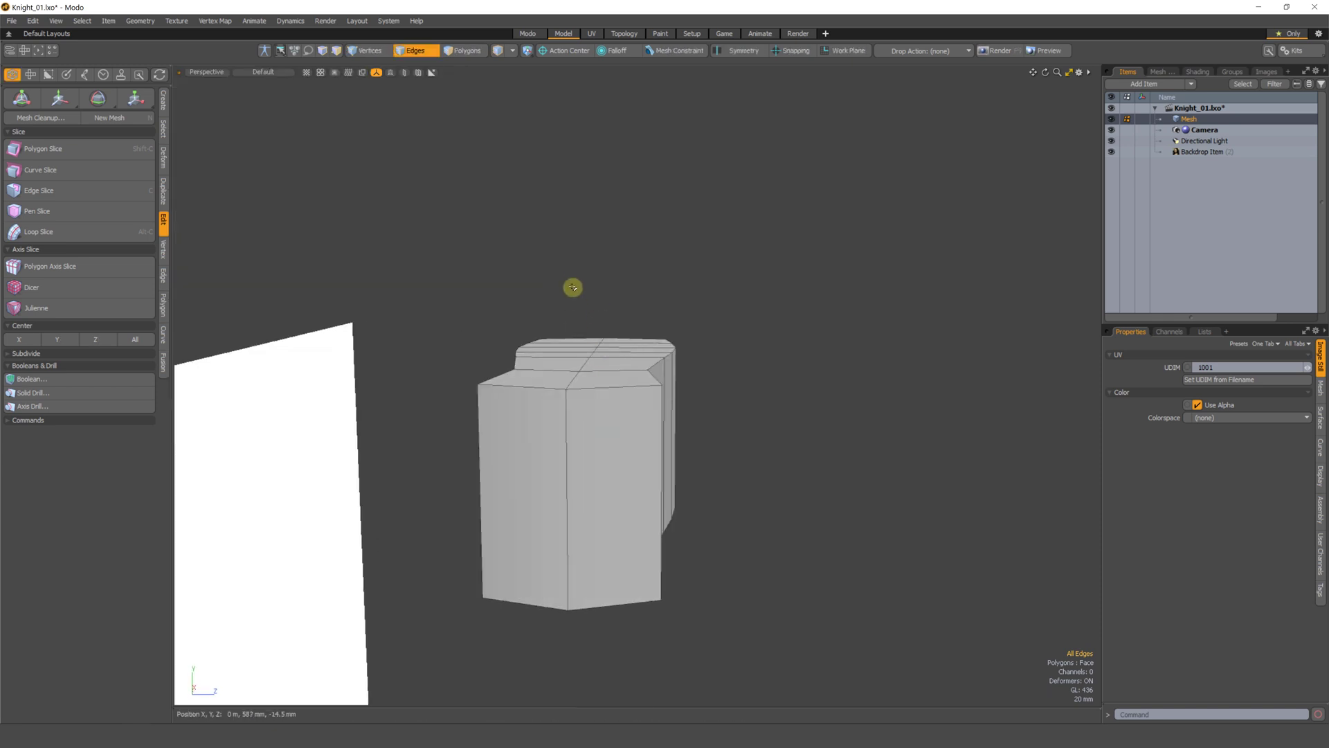
alt+drag(602, 342, 575, 407)
click(613, 330)
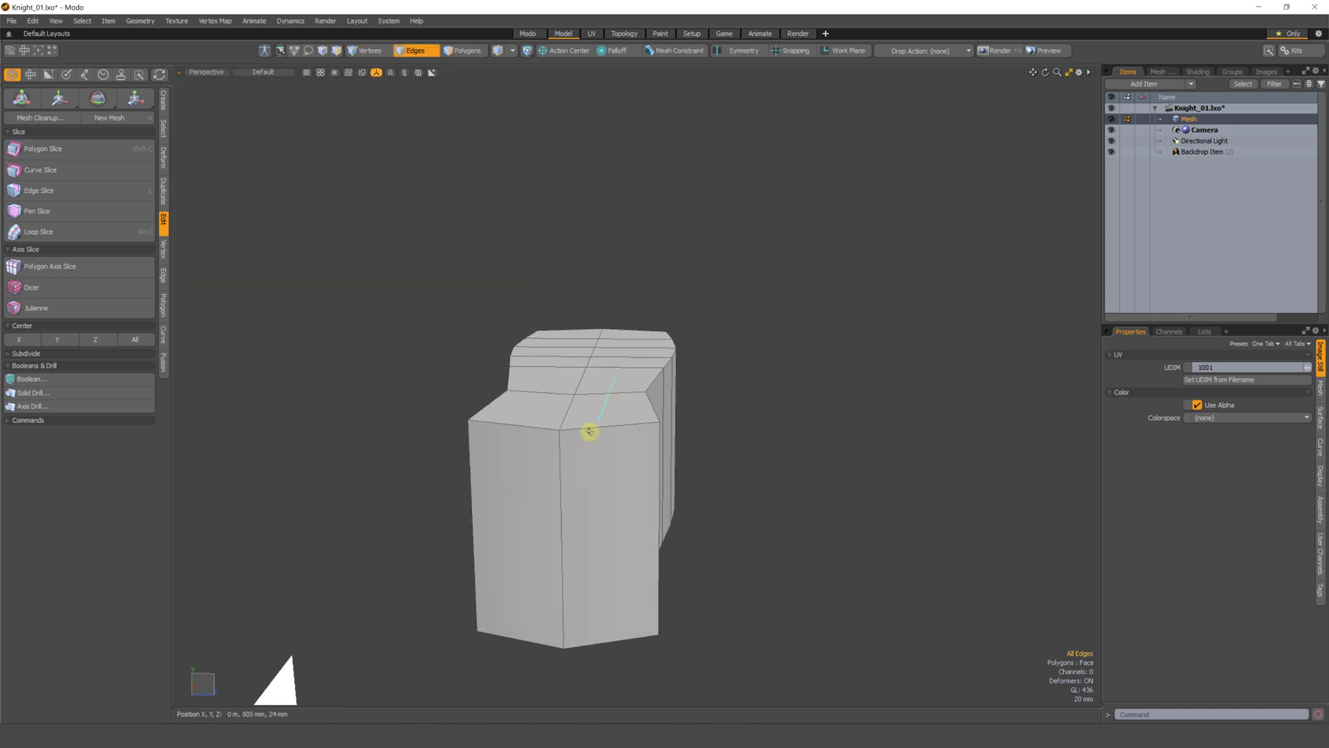
alt+drag(610, 298, 496, 383)
key(w)
alt+drag(664, 381, 747, 306)
key(q)
click(748, 307)
- Move the two lengthwise centre edges under the box's front half downward to angle its underside, and clear the selection
alt+drag(634, 432, 520, 372)
scroll(609, 443, down, 3)
shift+click(619, 383)
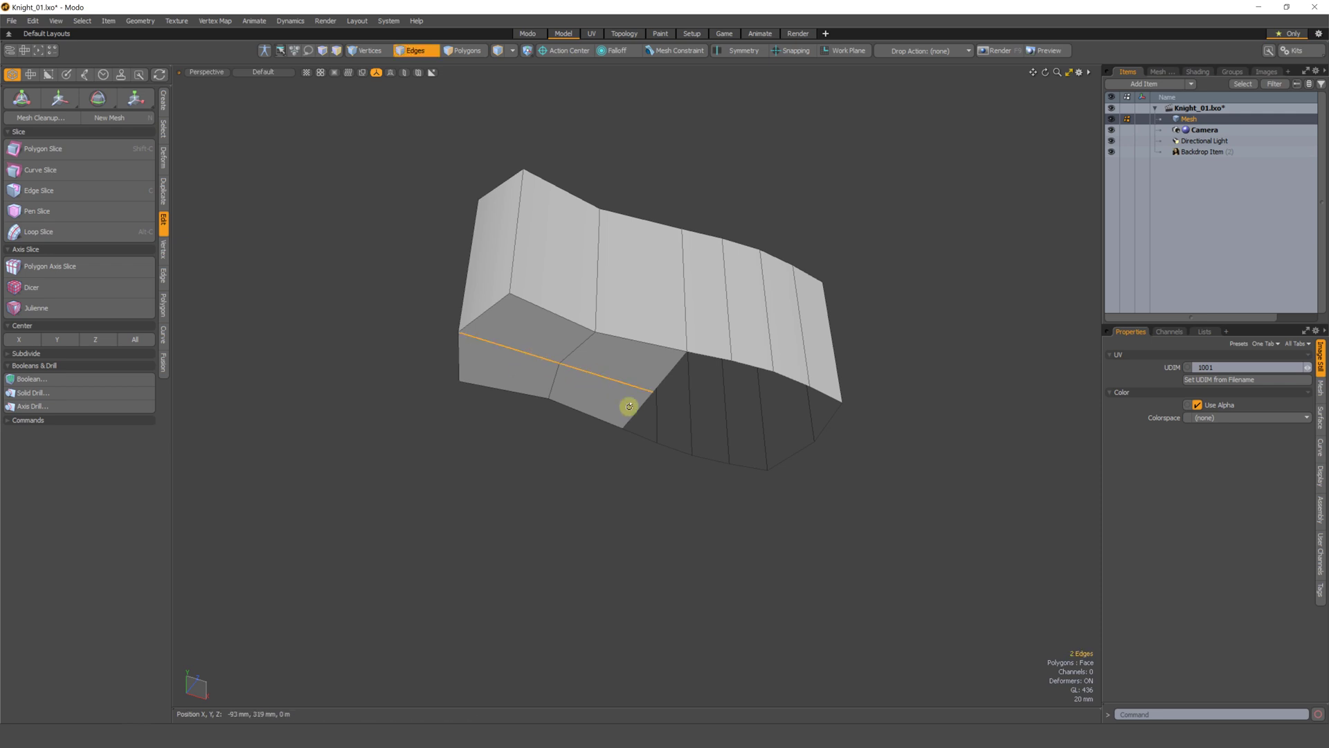
alt+drag(629, 406, 475, 413)
key(w)
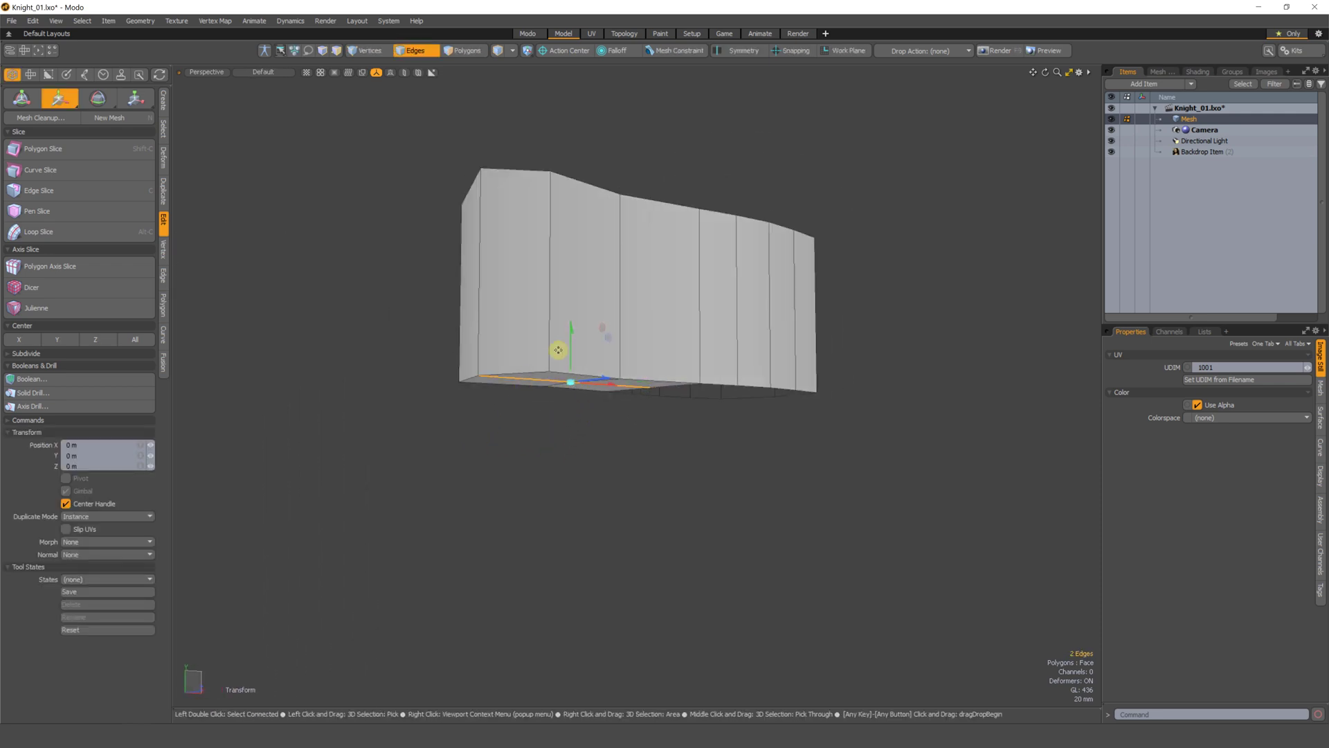
drag(571, 385, 631, 364)
scroll(601, 374, down, 5)
key(Escape)
key(Escape)
- In the Front view, raise the three bottom vertices at the middle of the front half about 14 mm along Y
mouse_move(631, 365)
alt+mouse_down()
mouse_move(667, 373)
mouse_move(650, 380)
alt+mouse_up()
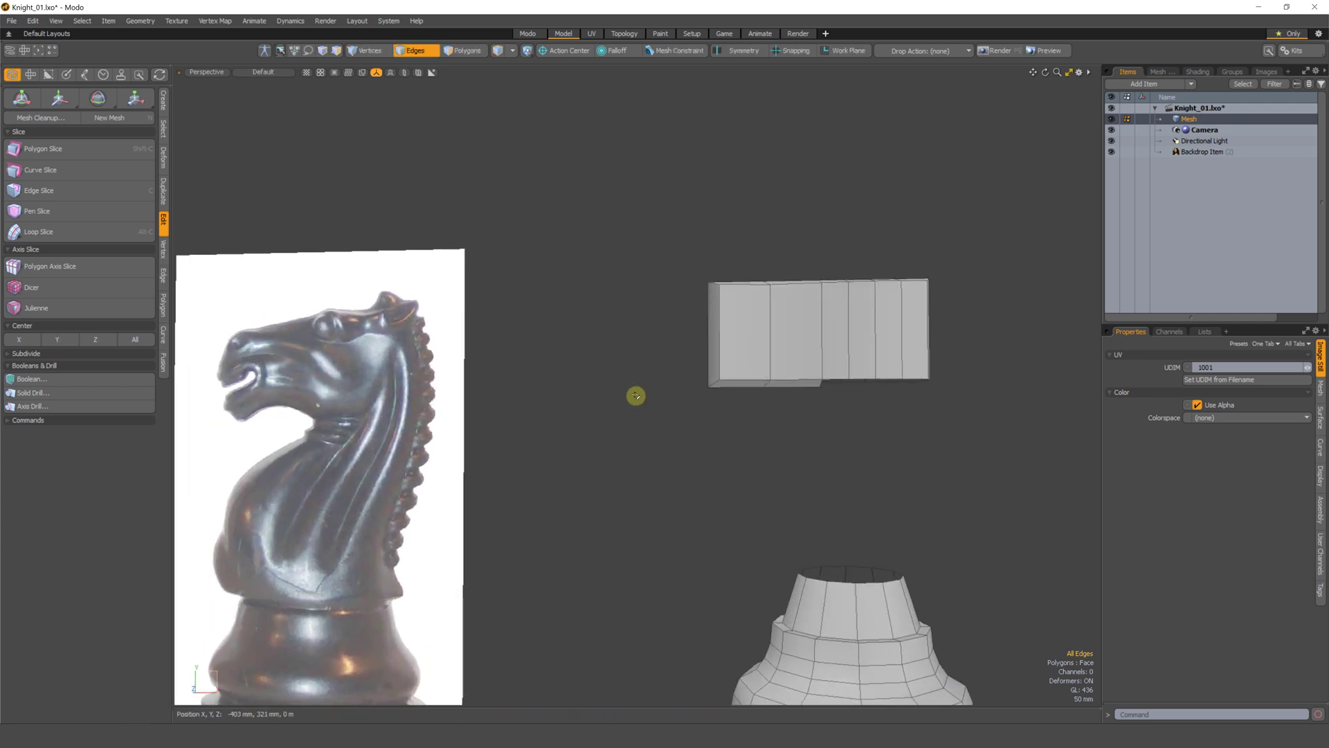
key(ctrl+space)
click(663, 417)
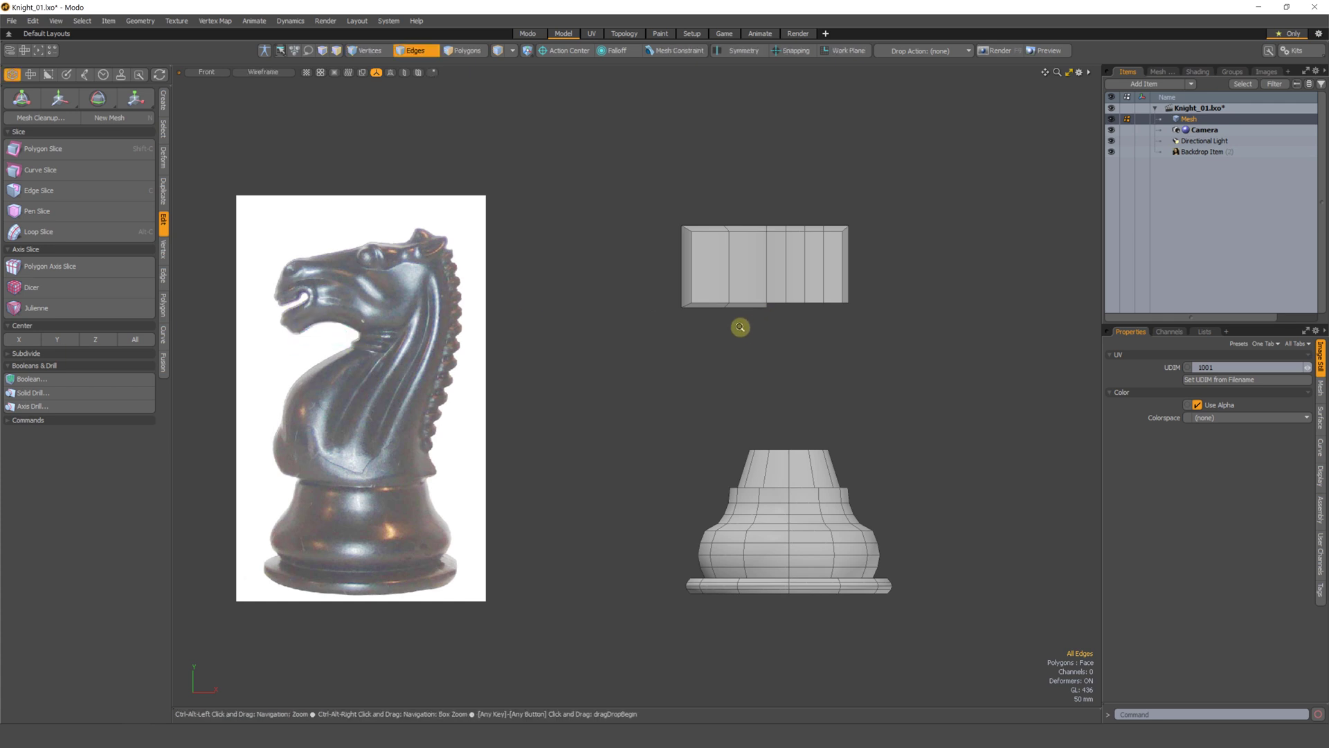
ctrl+alt+drag(743, 324, 758, 320)
key(1)
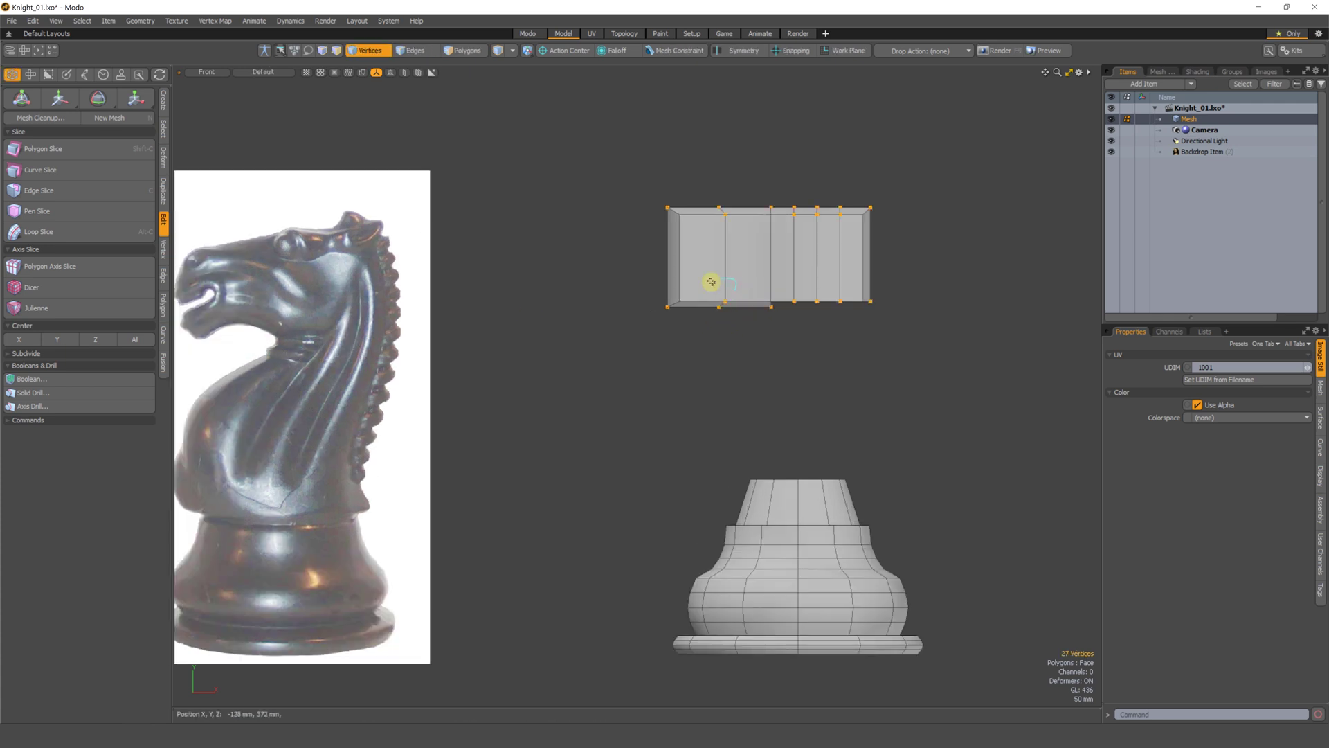
alt+drag(731, 309, 610, 388)
key(KP_2)
key(w)
alt+shift+drag(688, 301, 768, 313)
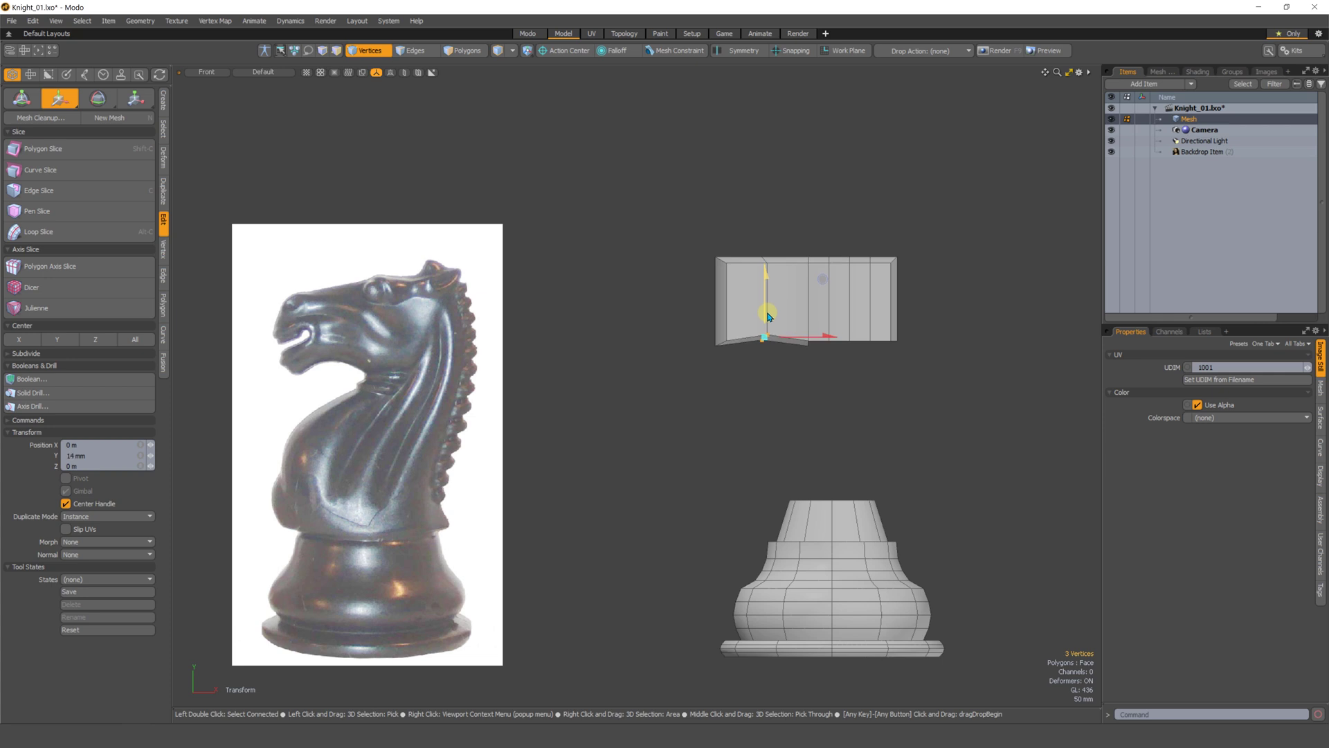
key(space)
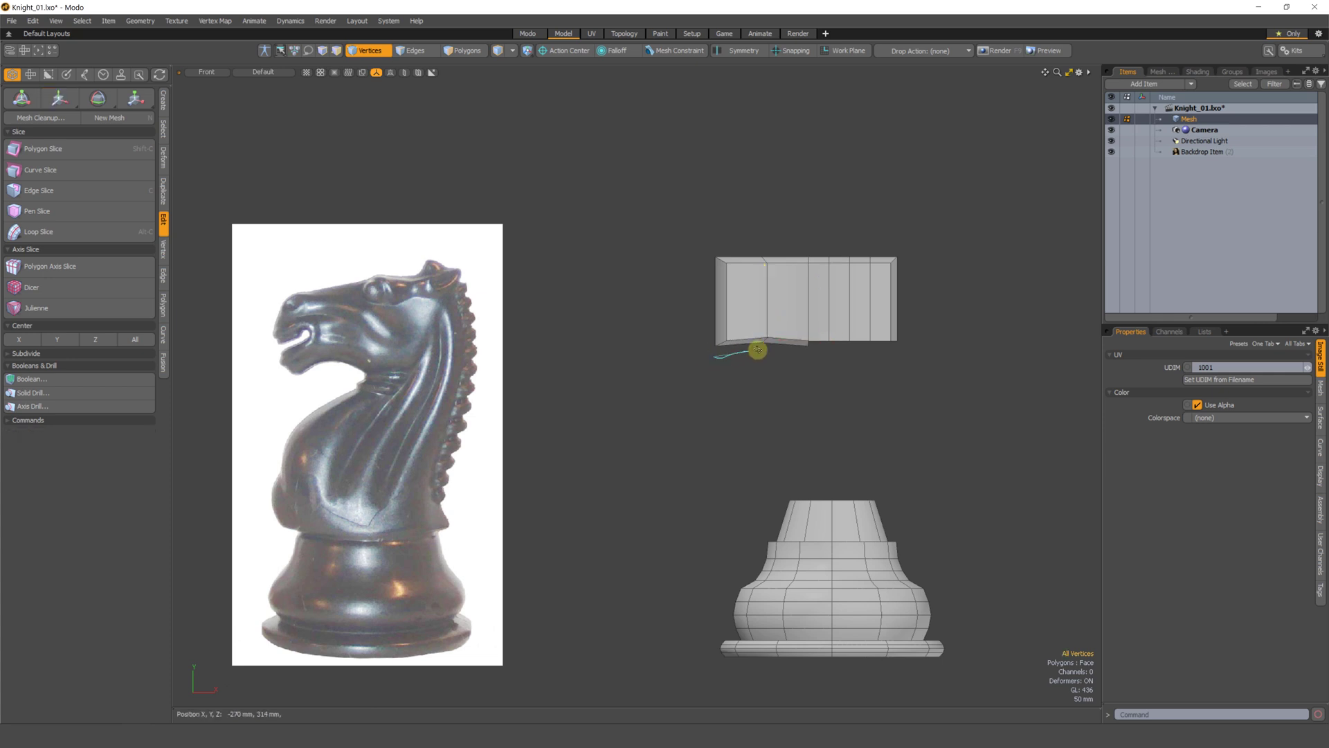
- Select the nine top vertices of the three middle columns behind the front half and raise them slightly along Y
right_drag(757, 350, 784, 356)
ctrl+alt+drag(777, 358, 735, 401)
alt+shift+drag(735, 401, 708, 428)
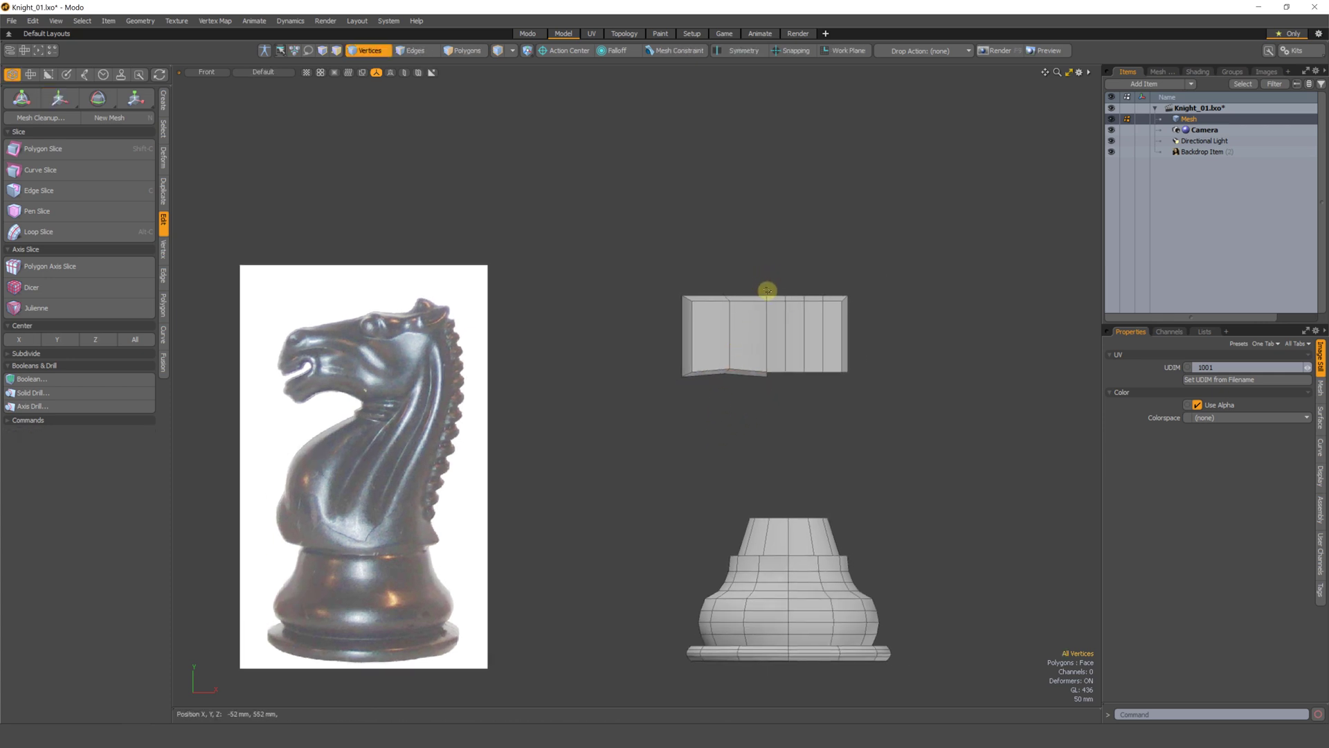
scroll(779, 281, up, 2)
mouse_move(775, 282)
right_down()
mouse_move(735, 299)
mouse_move(809, 284)
right_up()
key(w)
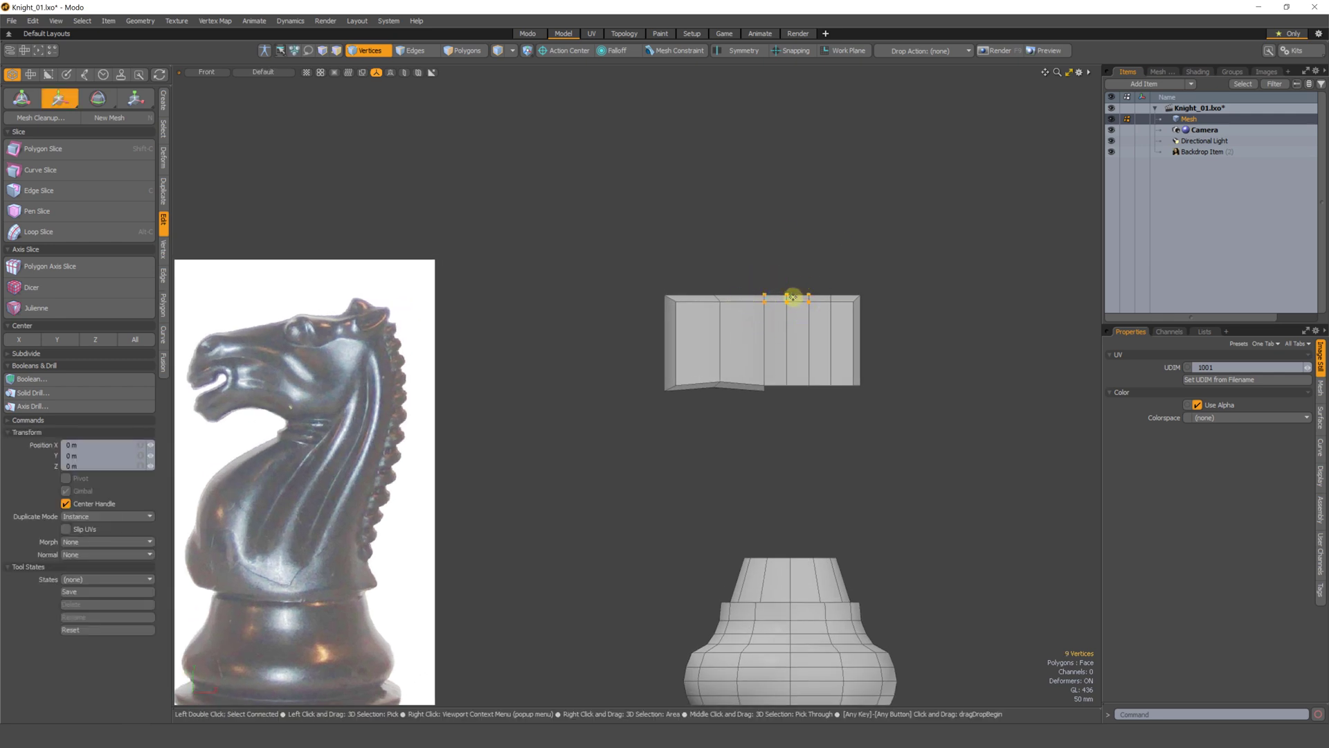
drag(788, 275, 787, 272)
key(q)
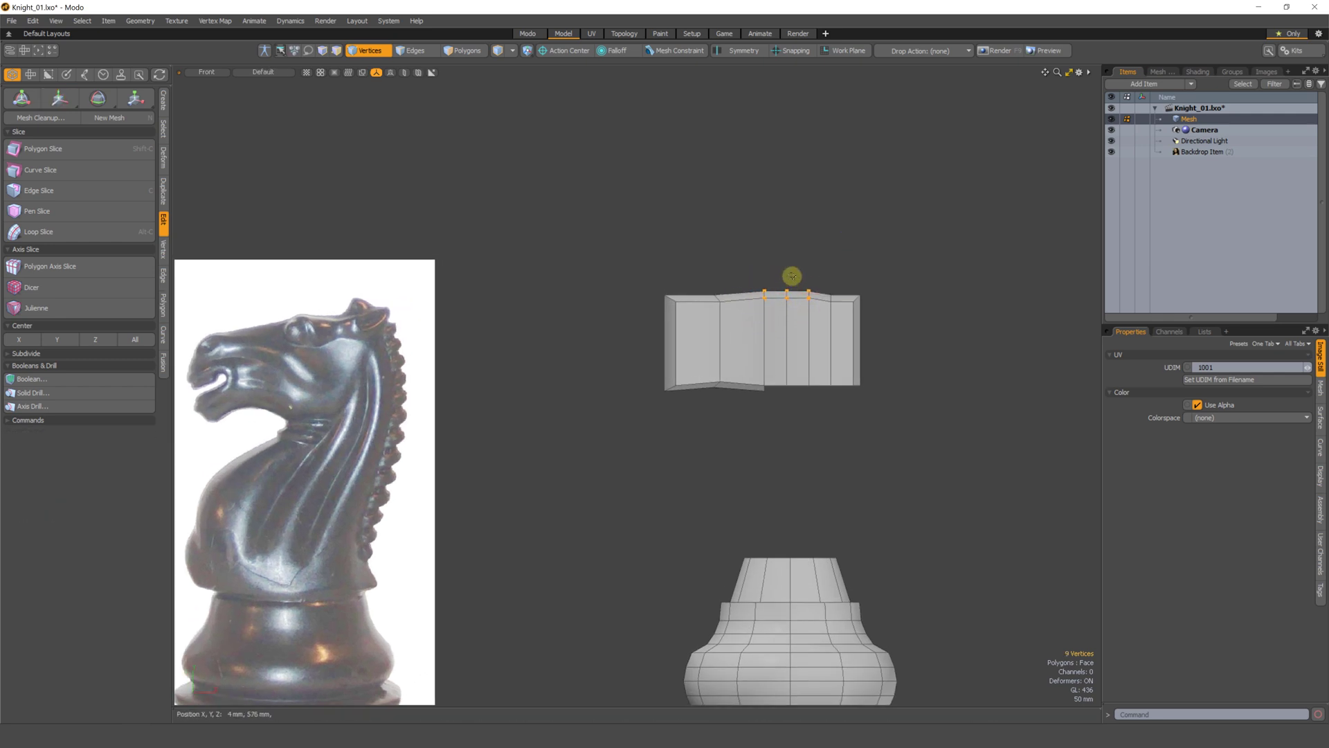
- Raise only the centre one of those three top vertex columns further to form a peak
right_drag(792, 277, 786, 278)
key(w)
key(q)
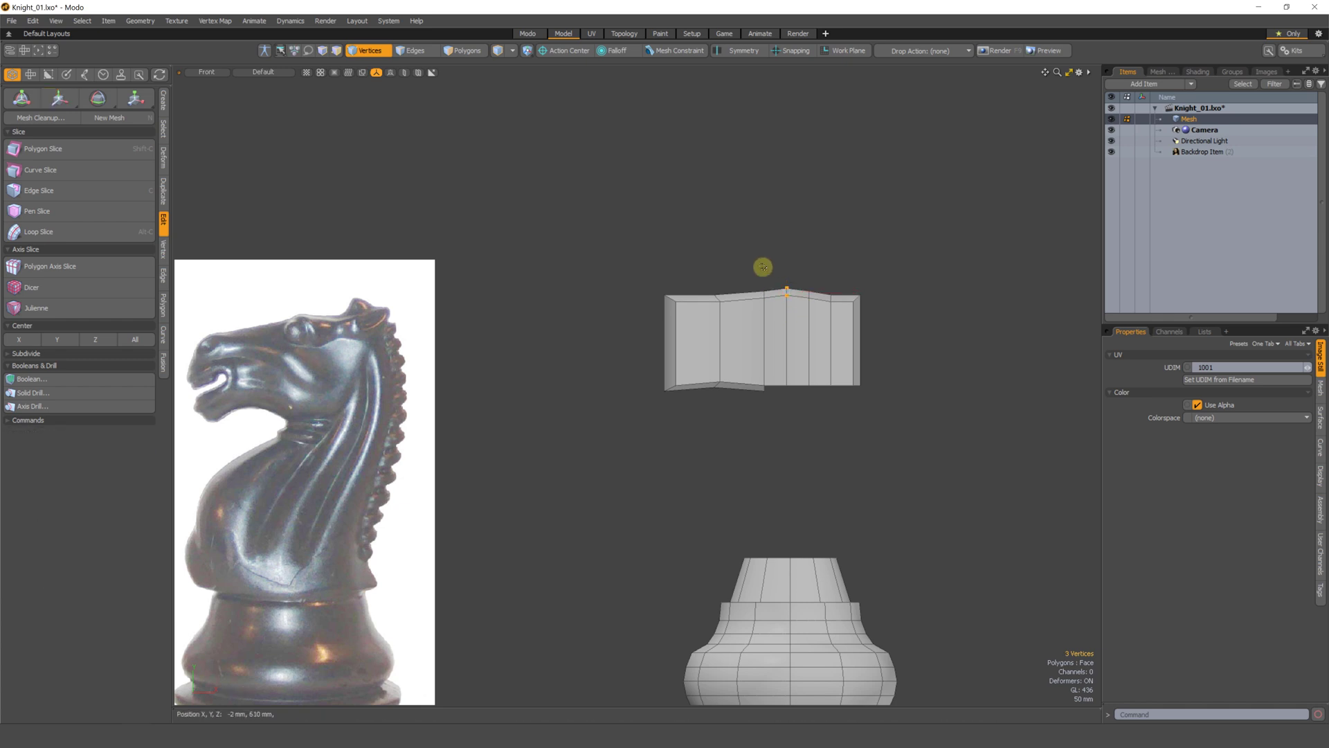
- Add the next rearward column to the top vertices, raise all four columns slightly along Y, and clear the selection
right_drag(825, 318, 841, 291)
key(w)
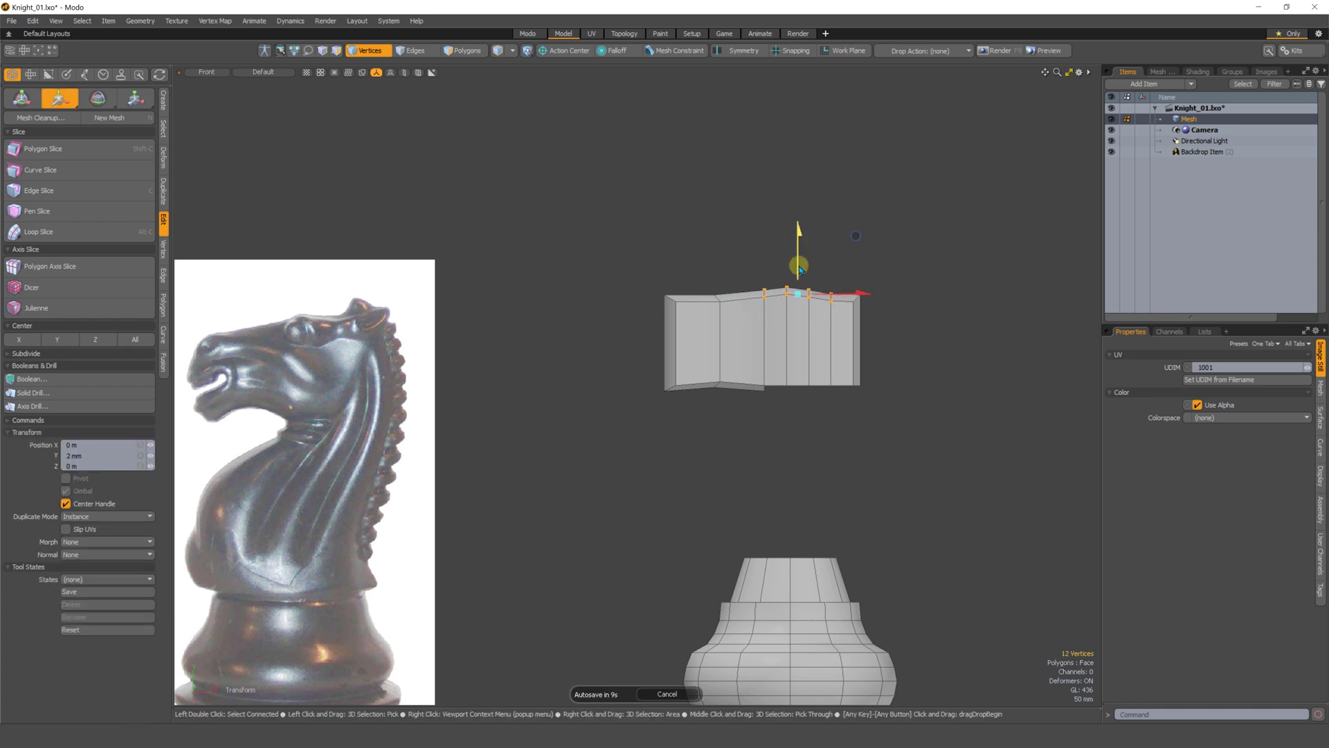
drag(800, 269, 799, 265)
key(q)
click(839, 265)
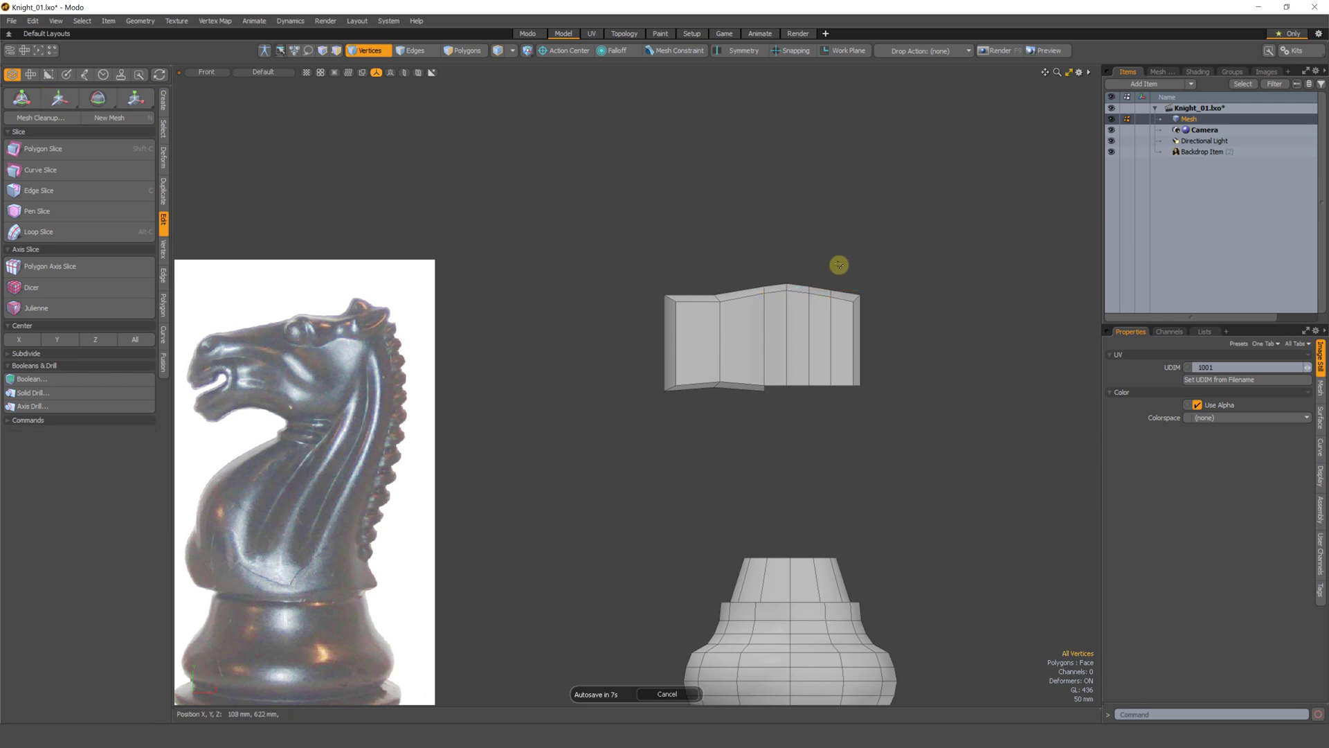
- Try to extrude the two rear top polygons on one side of the head upward and outward as an ear
alt+drag(836, 374, 776, 367)
key(3)
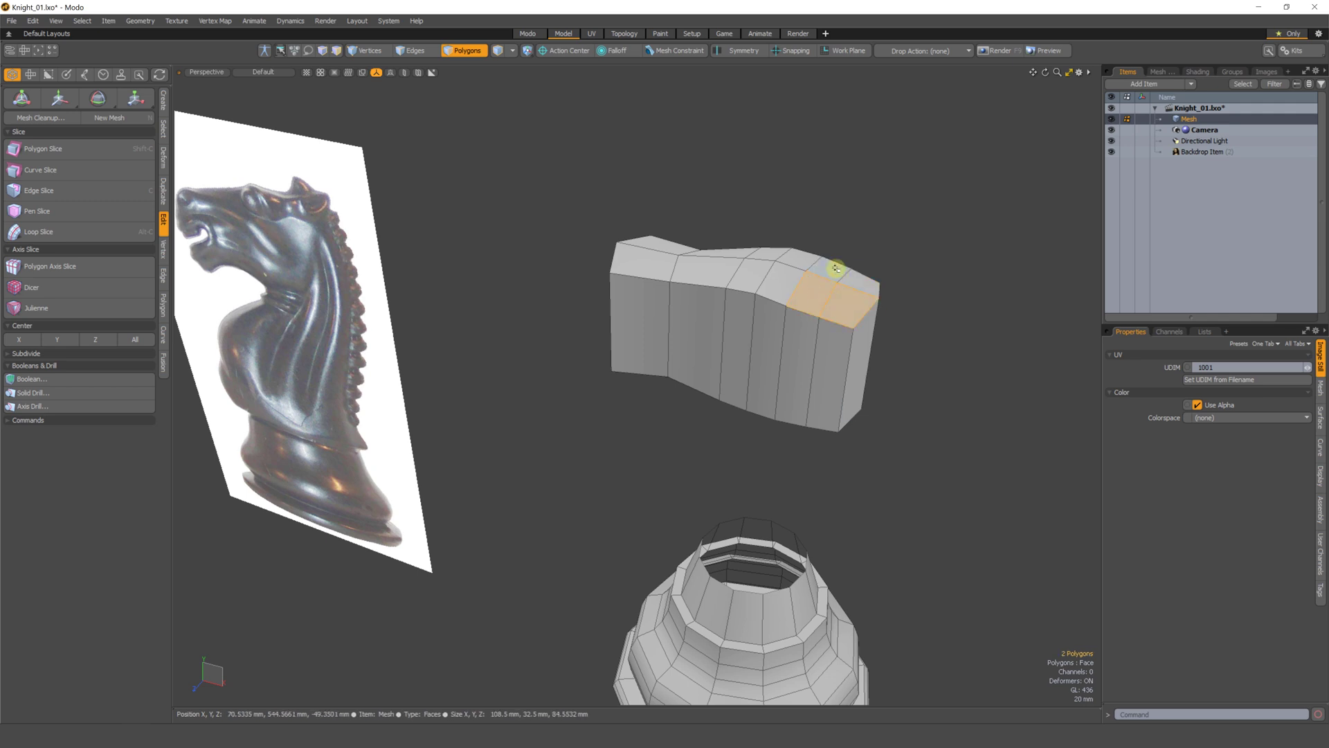
alt+drag(799, 368, 771, 306)
click(823, 313)
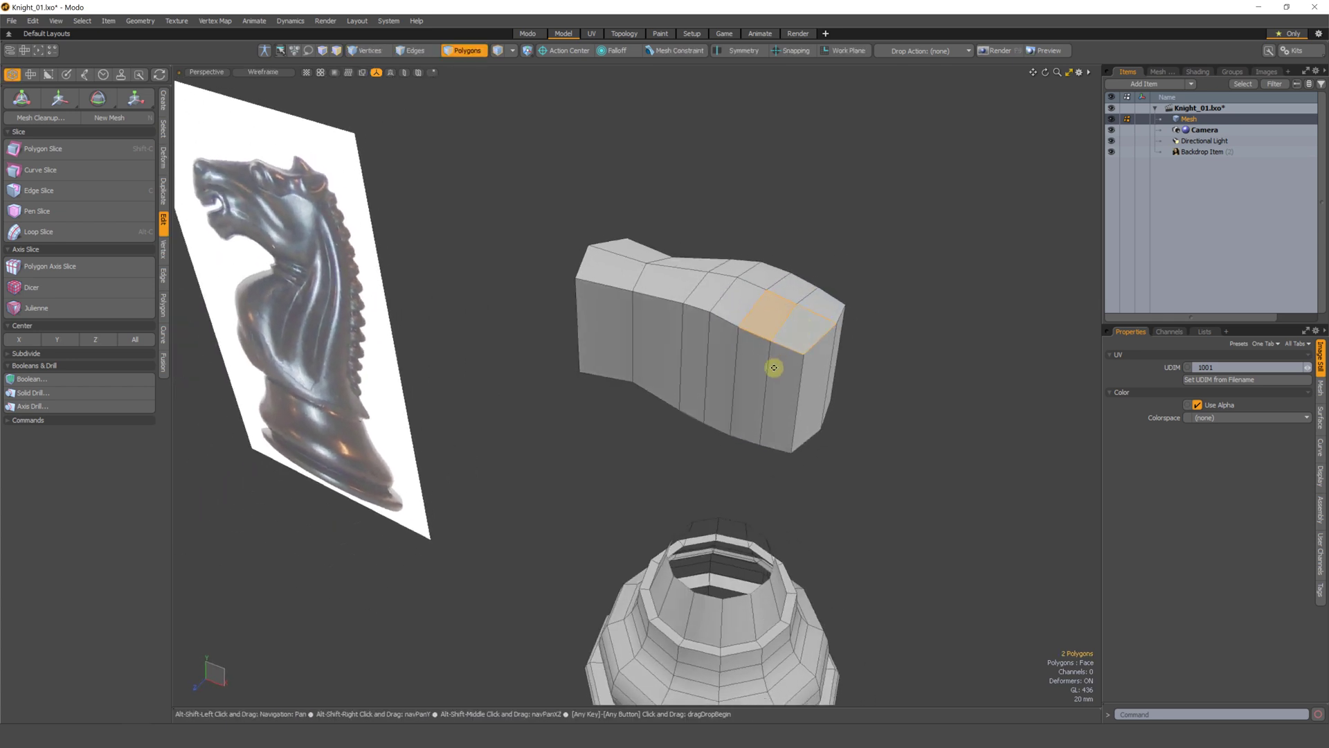
alt+drag(771, 367, 756, 340)
alt+drag(710, 392, 754, 356)
key(b)
click(771, 291)
key(w)
drag(824, 244, 845, 214)
alt+drag(765, 312, 721, 199)
key(ctrl+z)
key(space)
key(w)
key(space)
- Try the same ear extrusion on the opposite pair of rear top polygons, and undo both ears
alt+drag(674, 300, 501, 184)
click(652, 313)
key(w)
alt+drag(601, 259, 681, 369)
key(space)
alt+drag(568, 322, 842, 294)
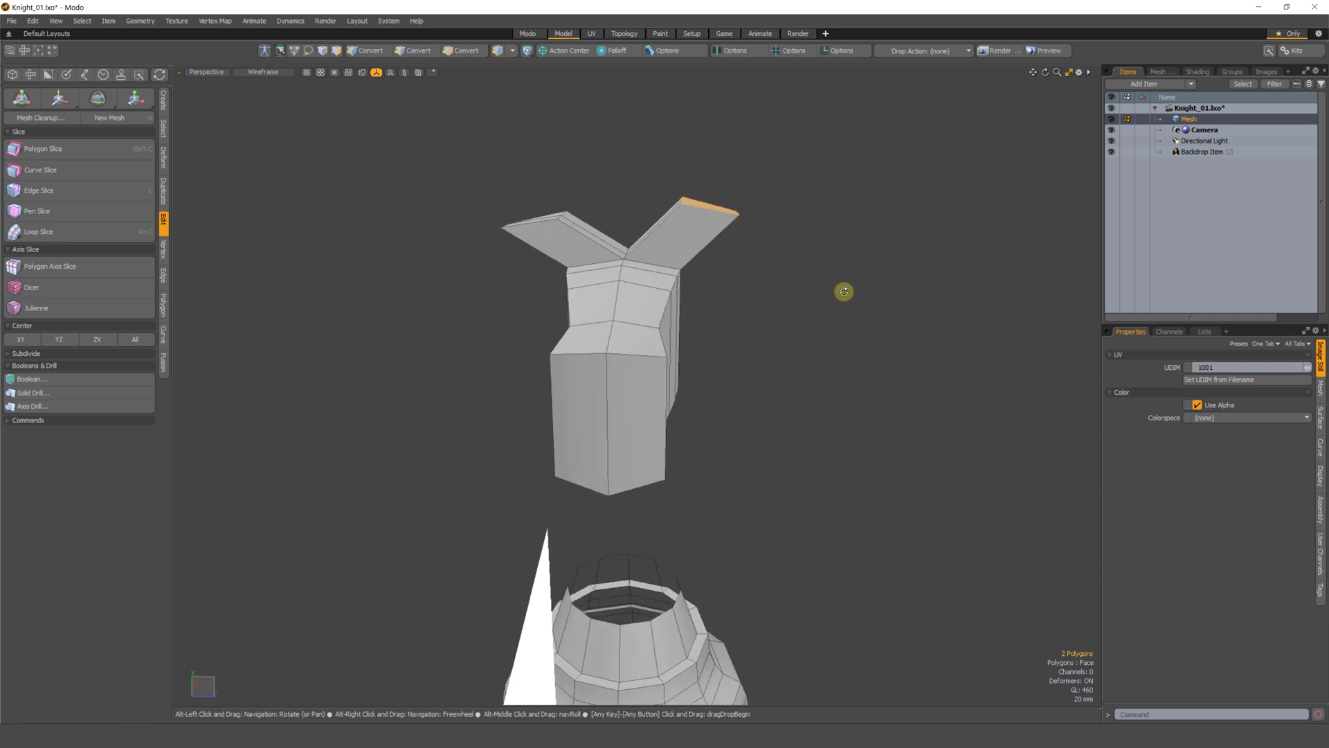
alt+drag(764, 349, 768, 281)
alt+drag(755, 352, 757, 386)
key(ctrl+z)
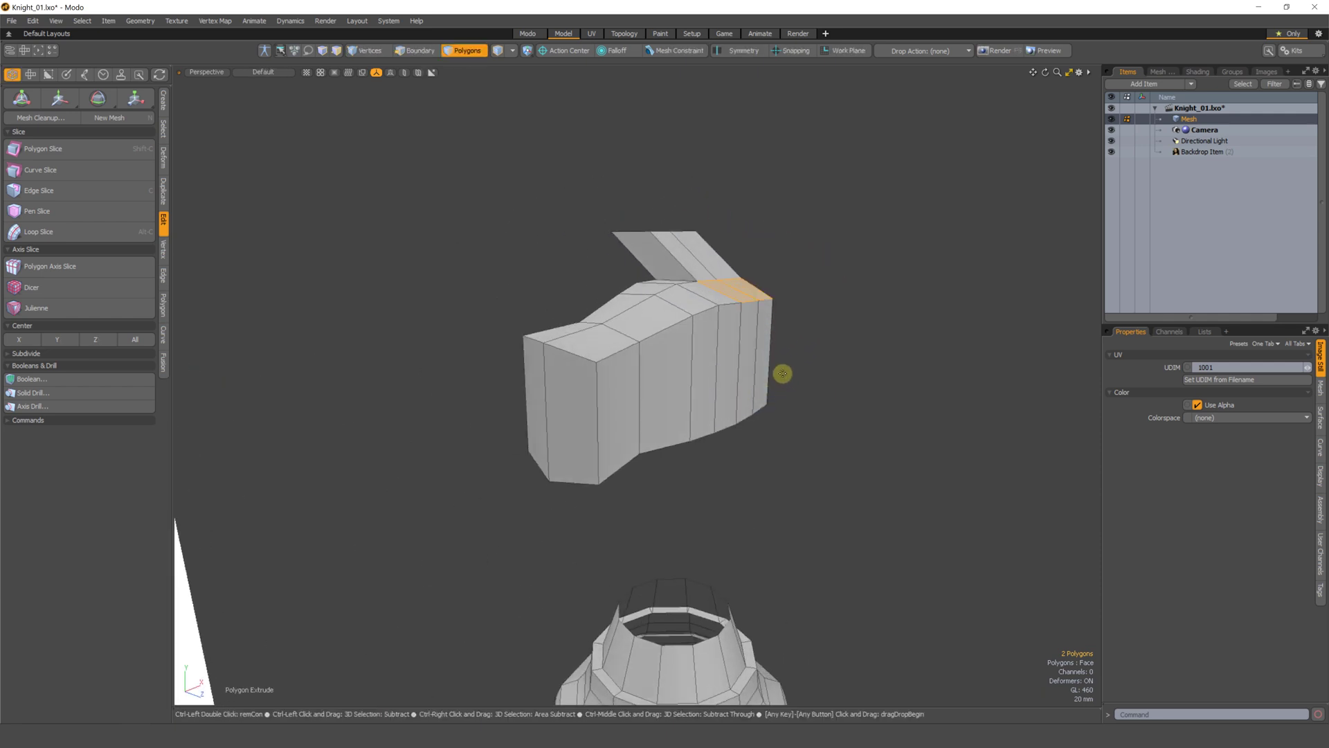
key(ctrl+z)
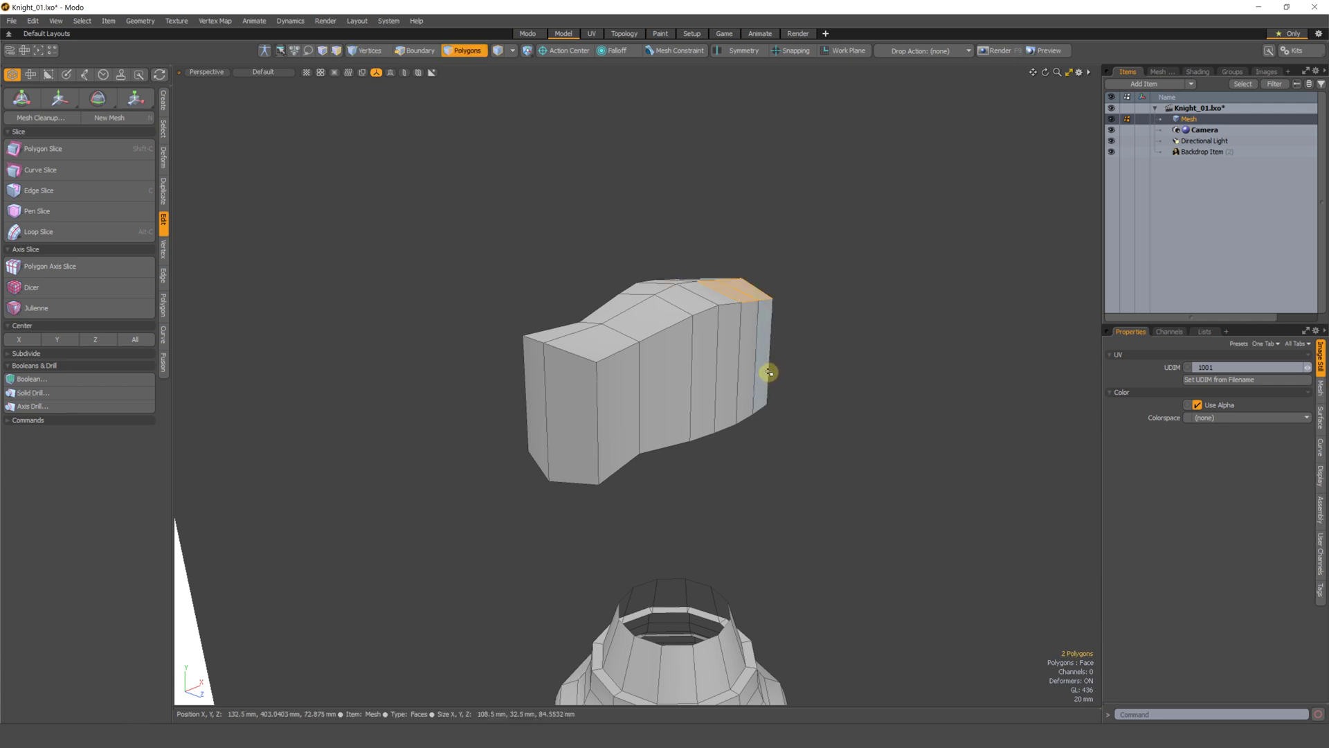
- Select the two rear top polygons on one side of the head and extrude them 50 mm along Y
alt+drag(769, 373, 664, 386)
key(1)
alt+drag(759, 383, 720, 337)
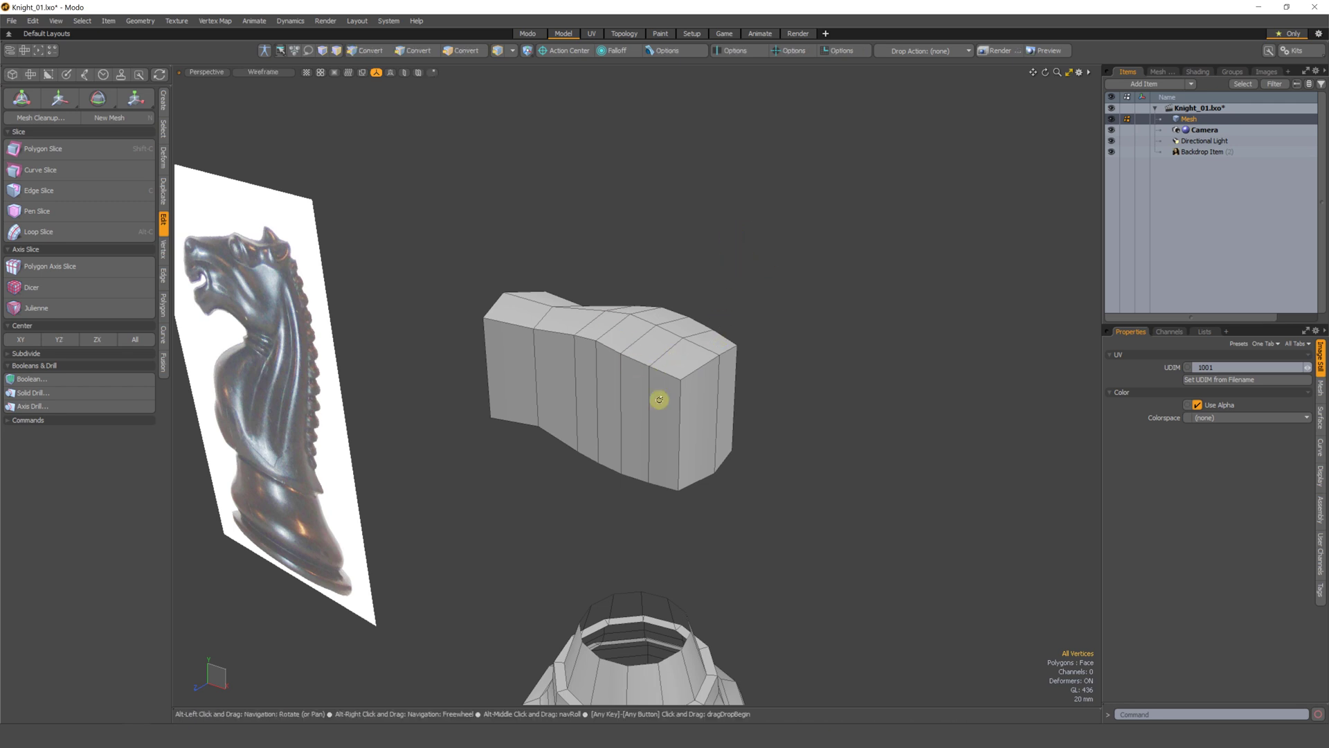
alt+drag(659, 395, 710, 345)
key(3)
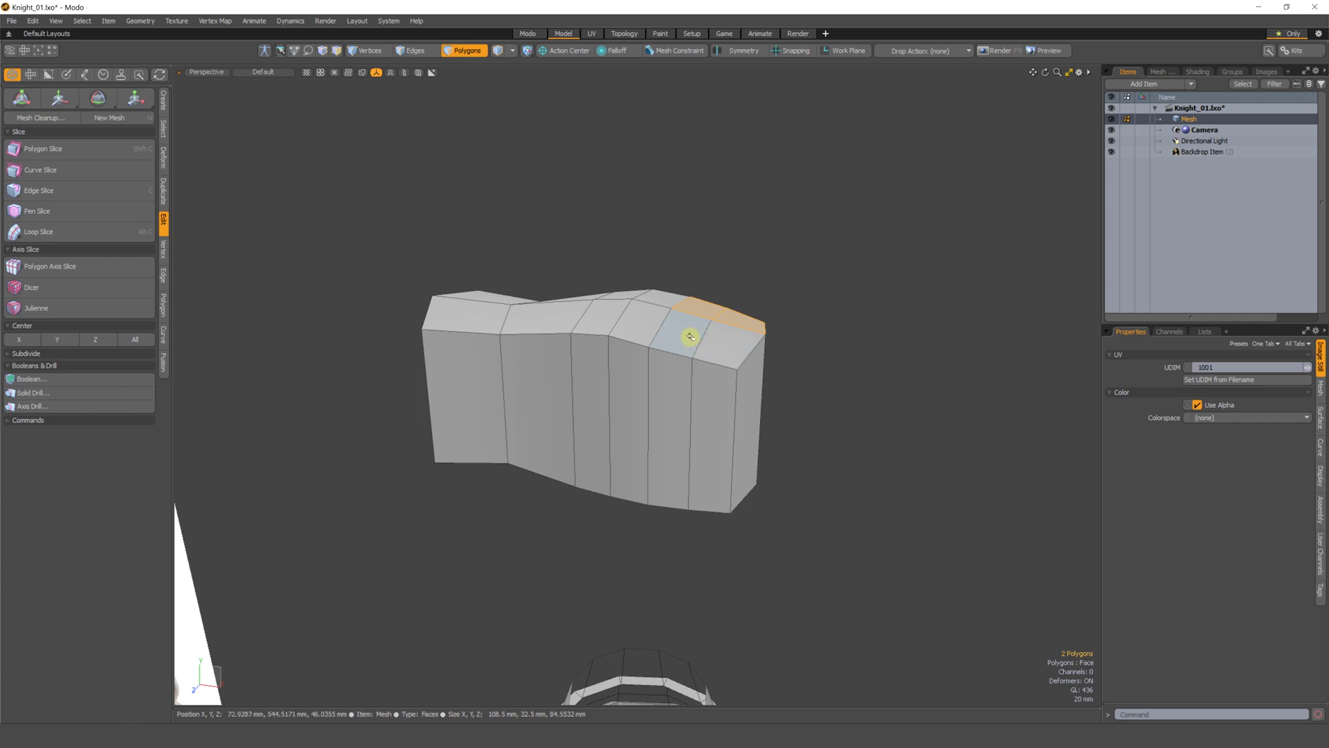
drag(679, 332, 697, 354)
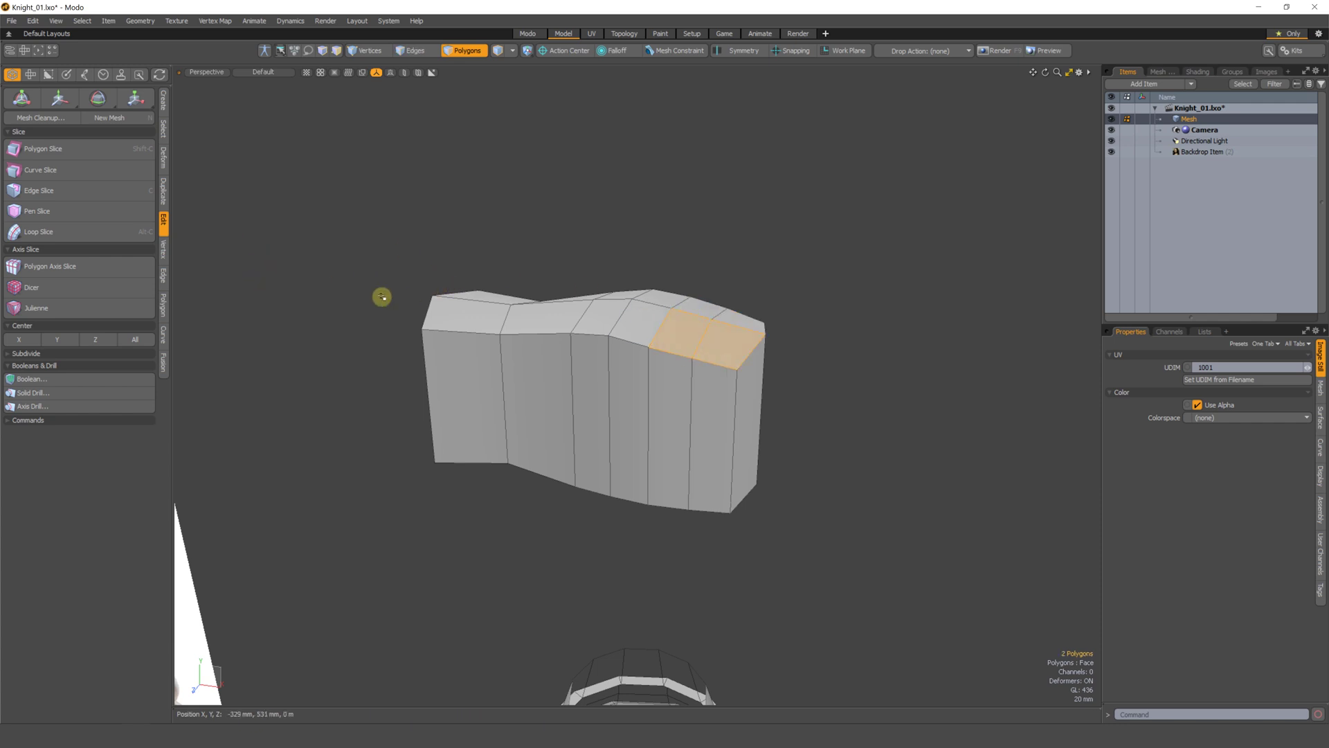
key(shift+x)
click(164, 305)
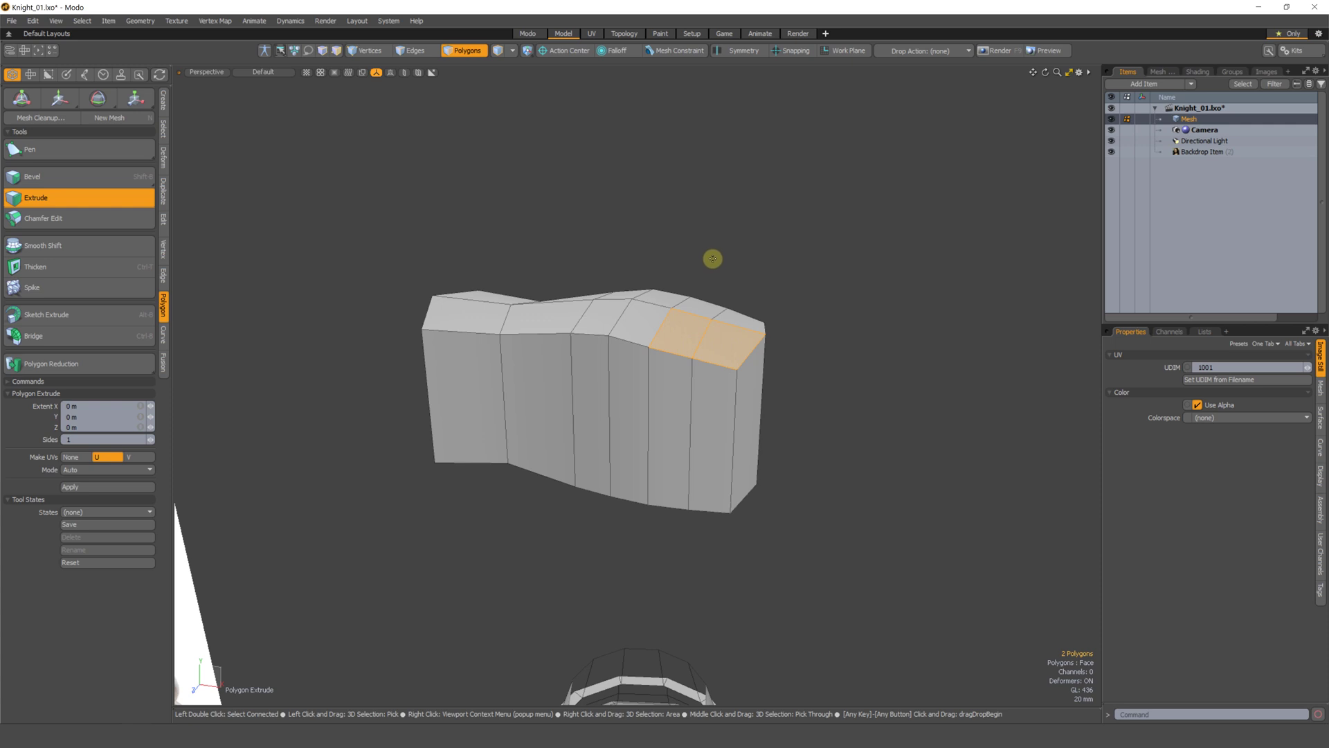
click(712, 277)
alt+drag(691, 323, 725, 226)
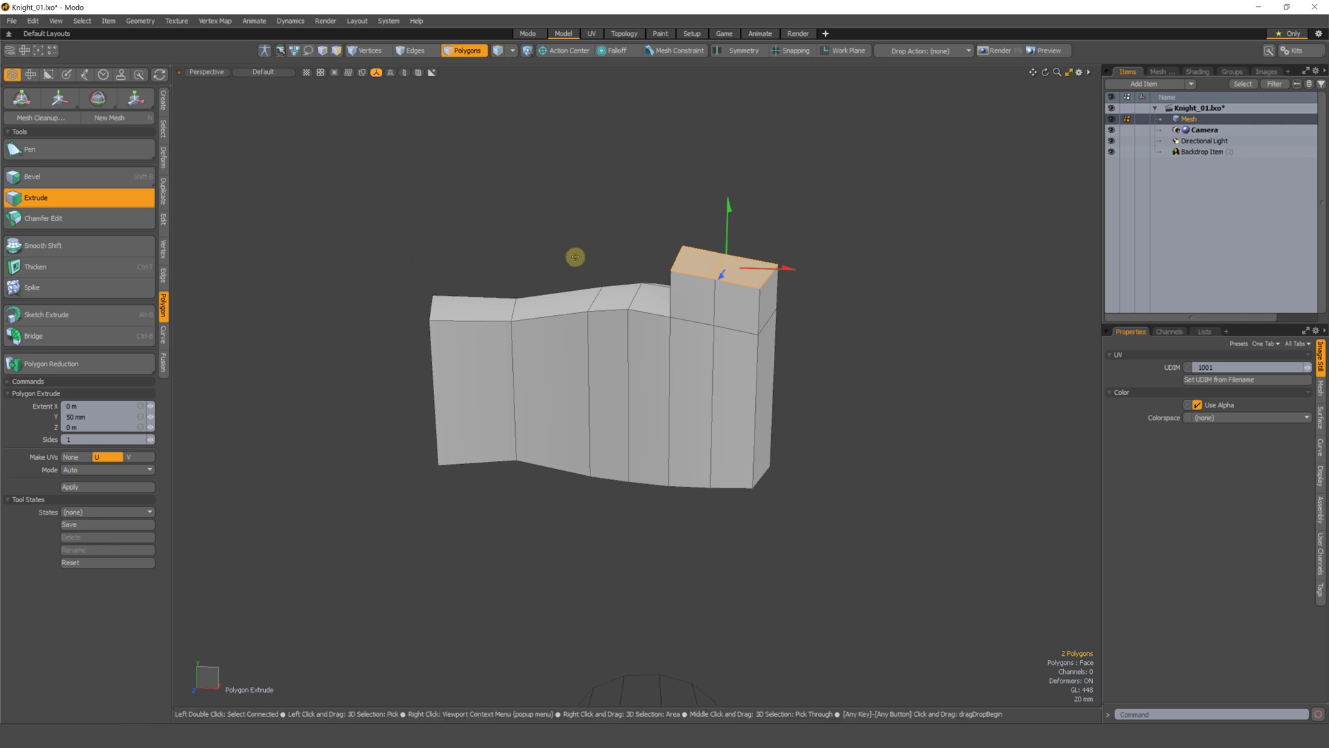
key(space)
- Select the matching two rear top polygons on the other side and extrude them 50 mm along Y
middle_drag(639, 206, 591, 353)
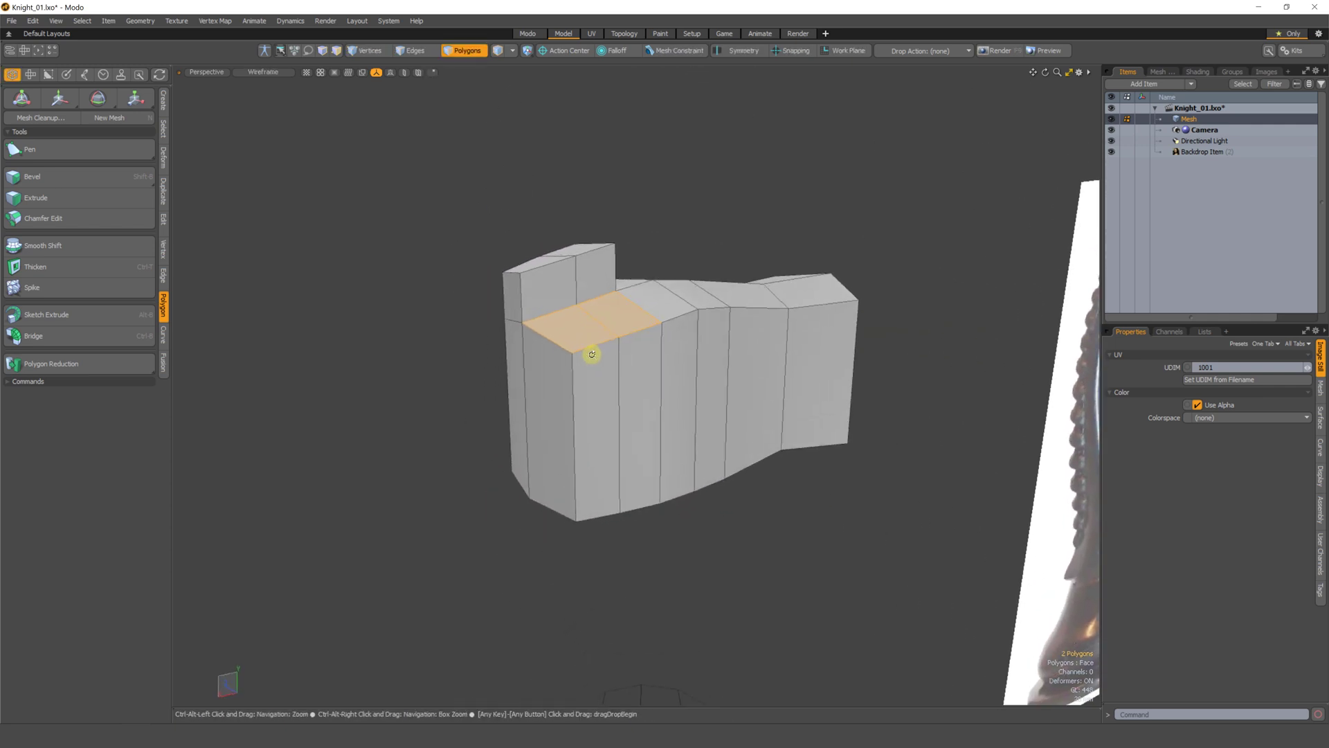
click(131, 197)
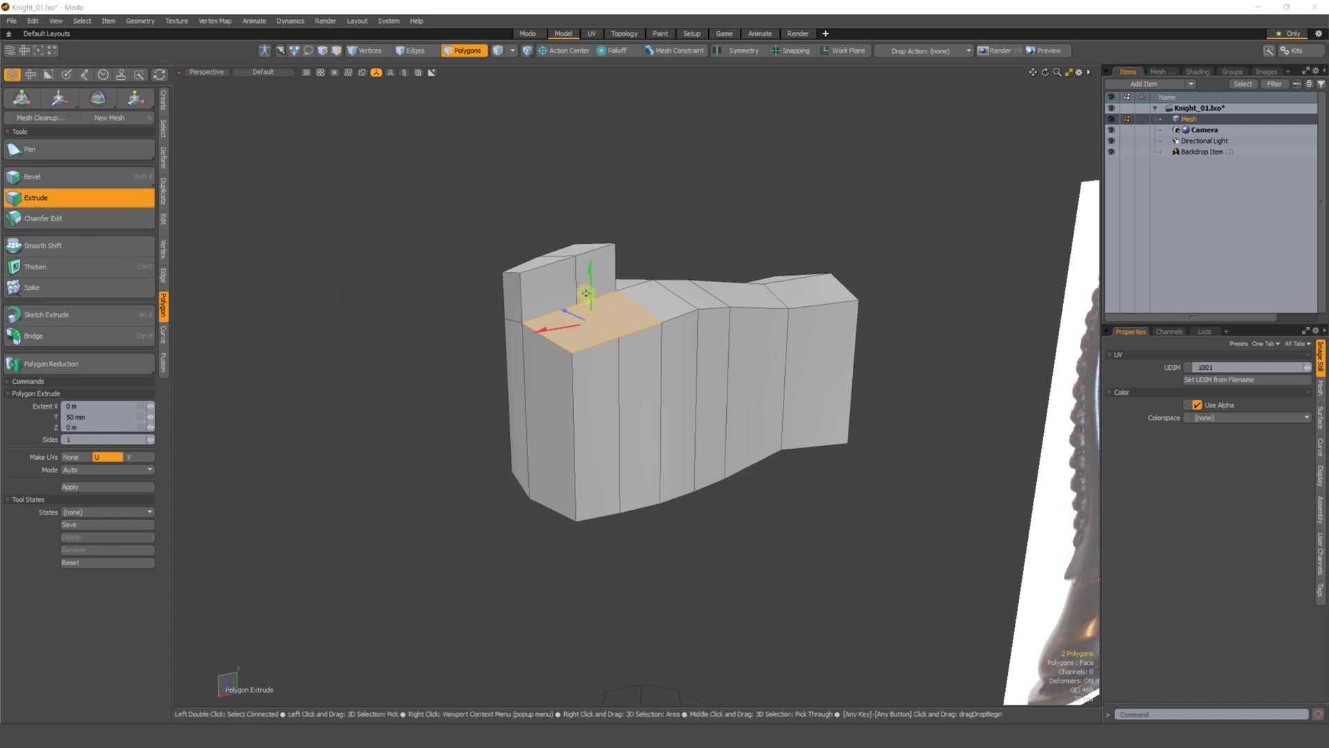
click(70, 418)
drag(591, 272, 590, 237)
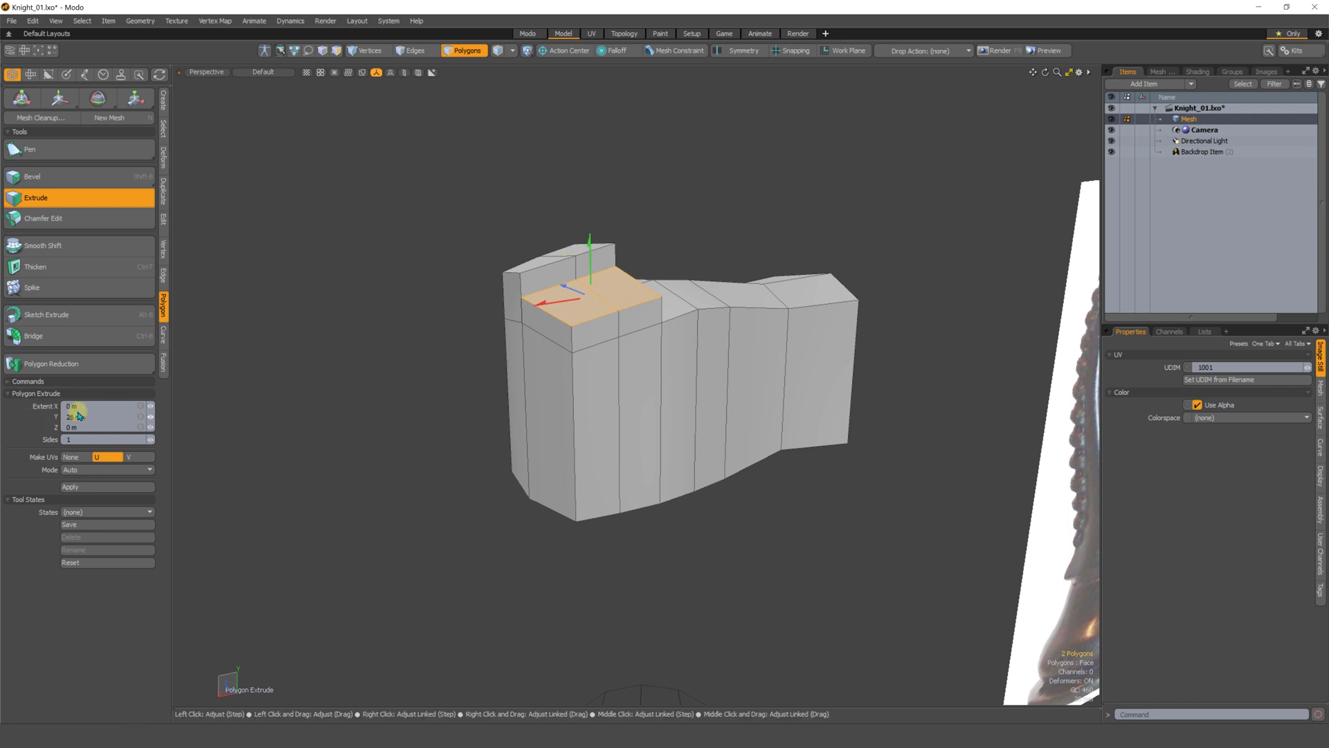
click(82, 414)
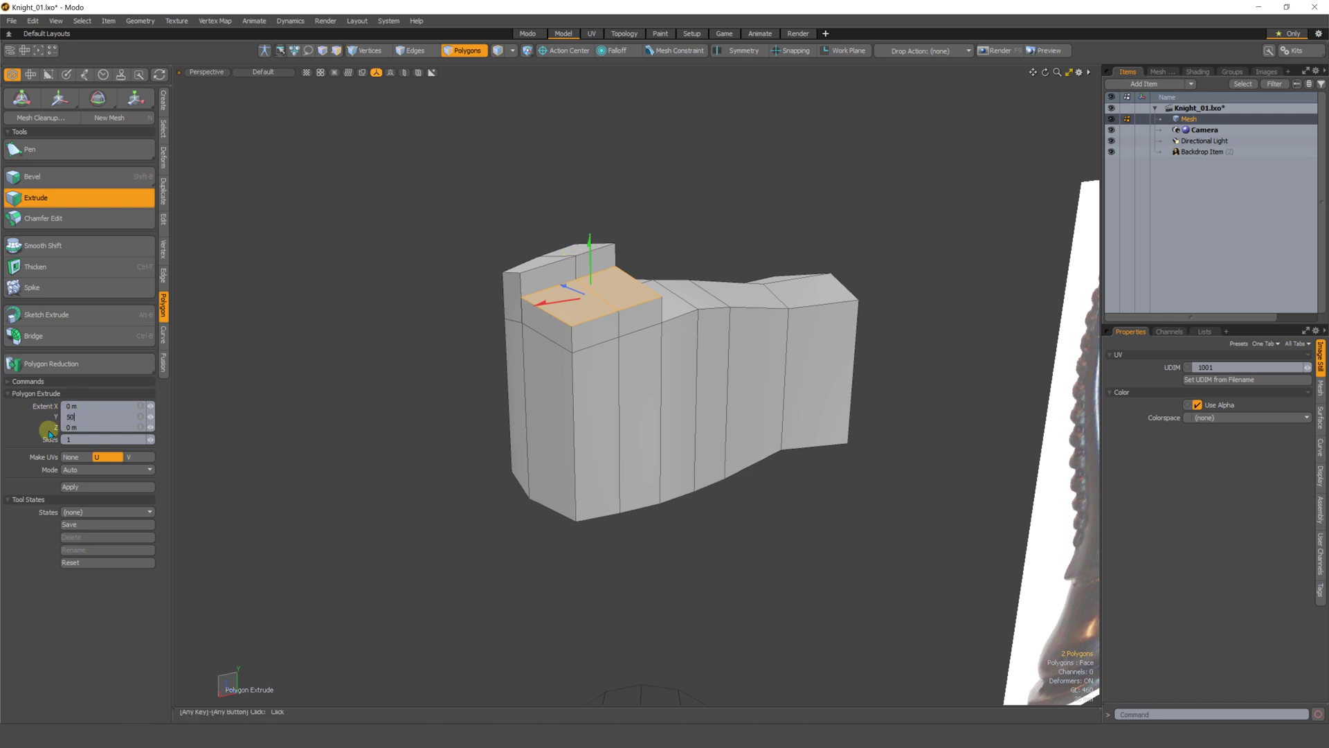
text(50mm)
key(Return)
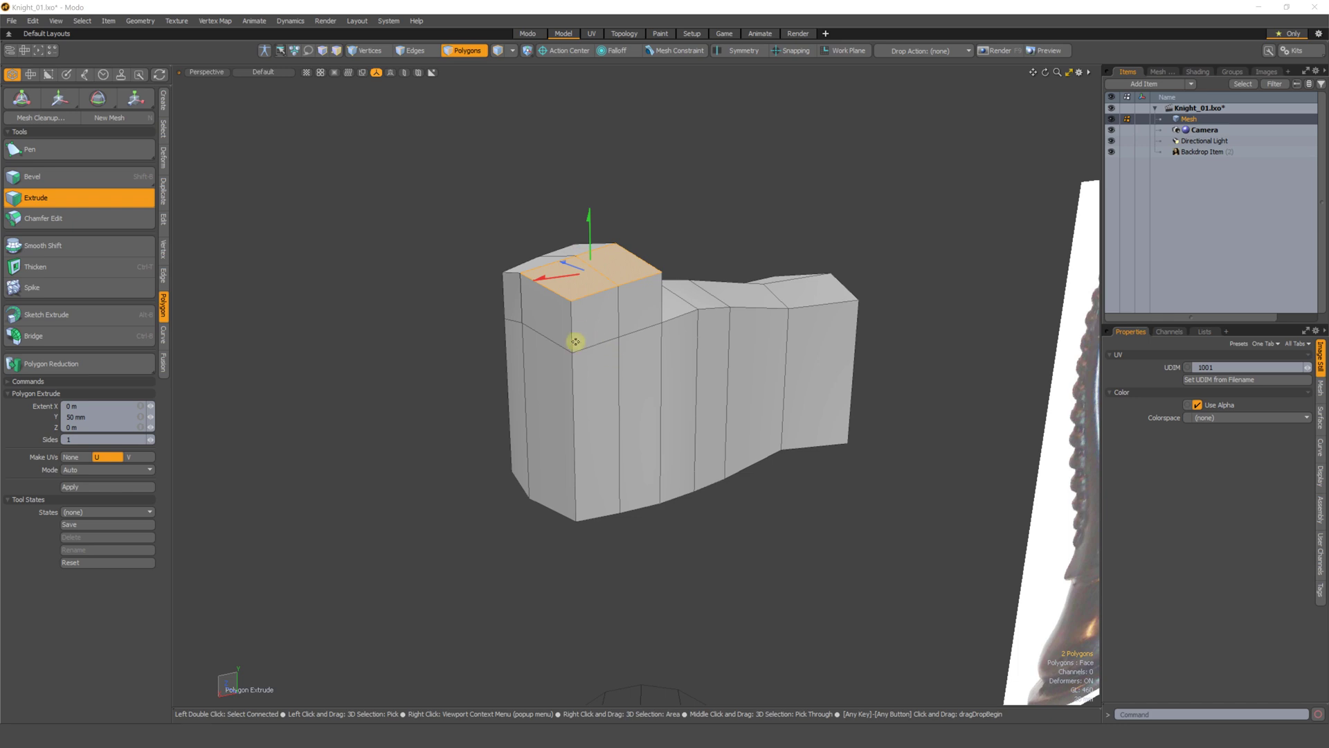
- Scale the top polygons of the second extruded ear block to 85% along Z
alt+drag(528, 354, 663, 387)
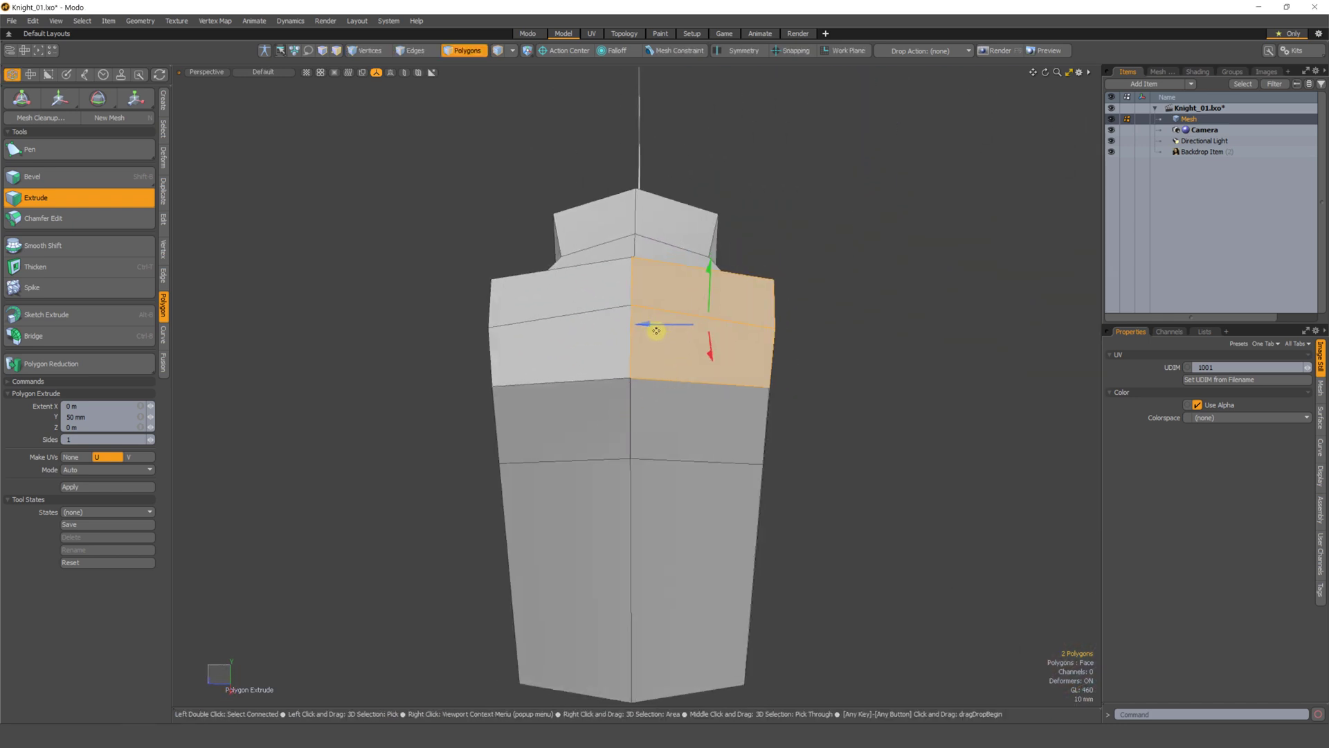
key(y)
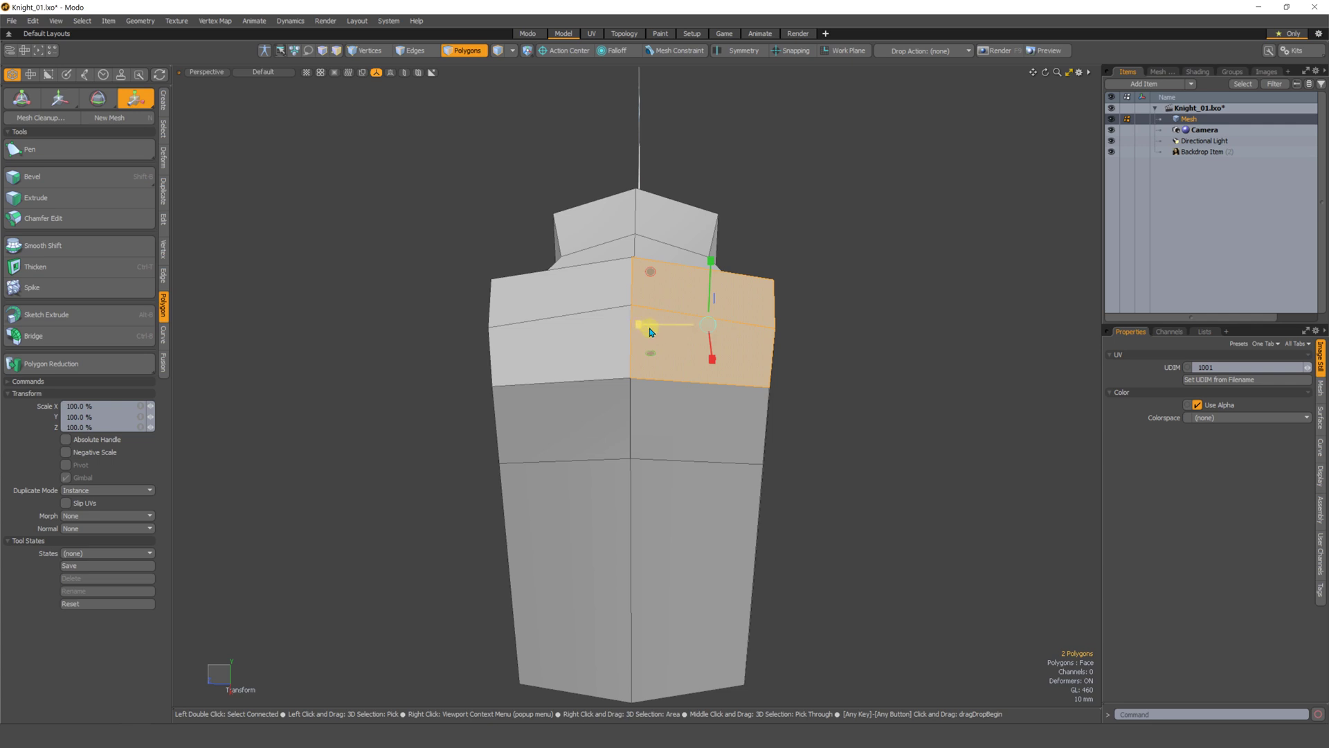
drag(641, 328, 655, 325)
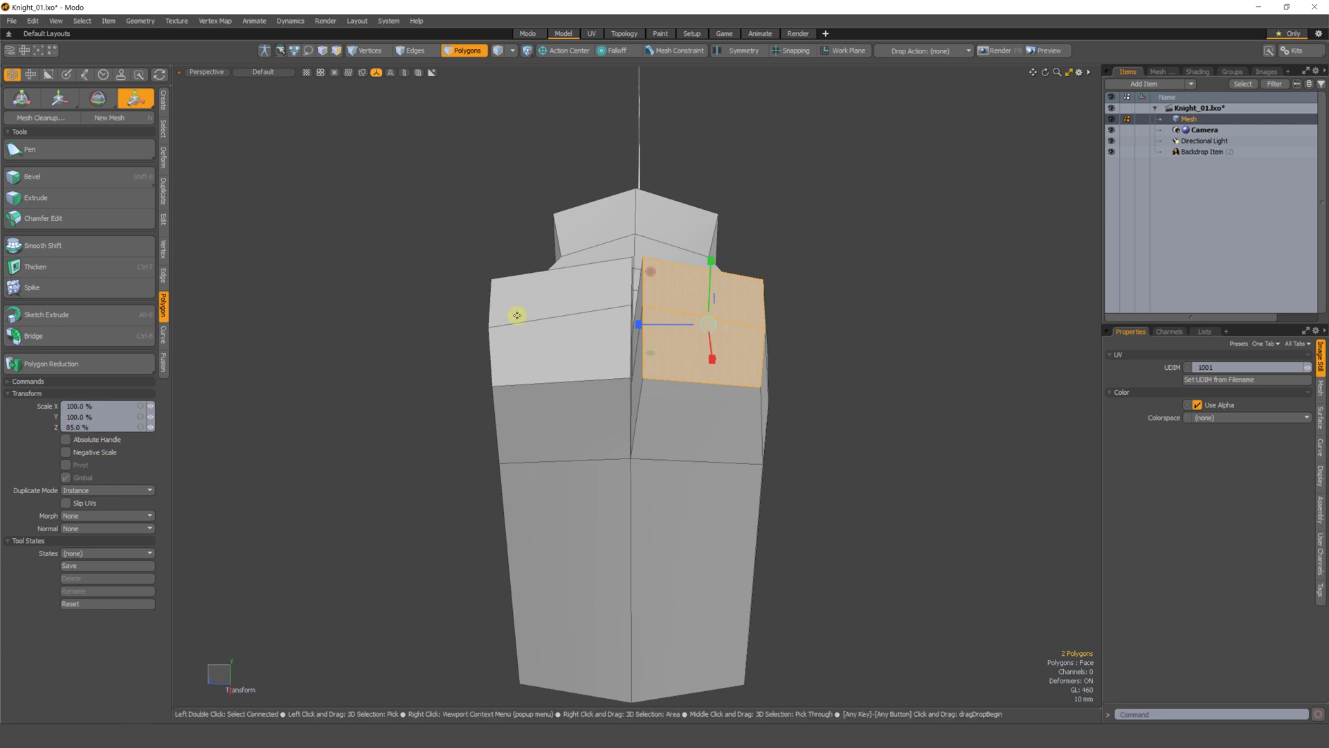
key(space)
- Select the first ear block's two top polygons and scale them to 85% along Z to match
drag(550, 303, 531, 365)
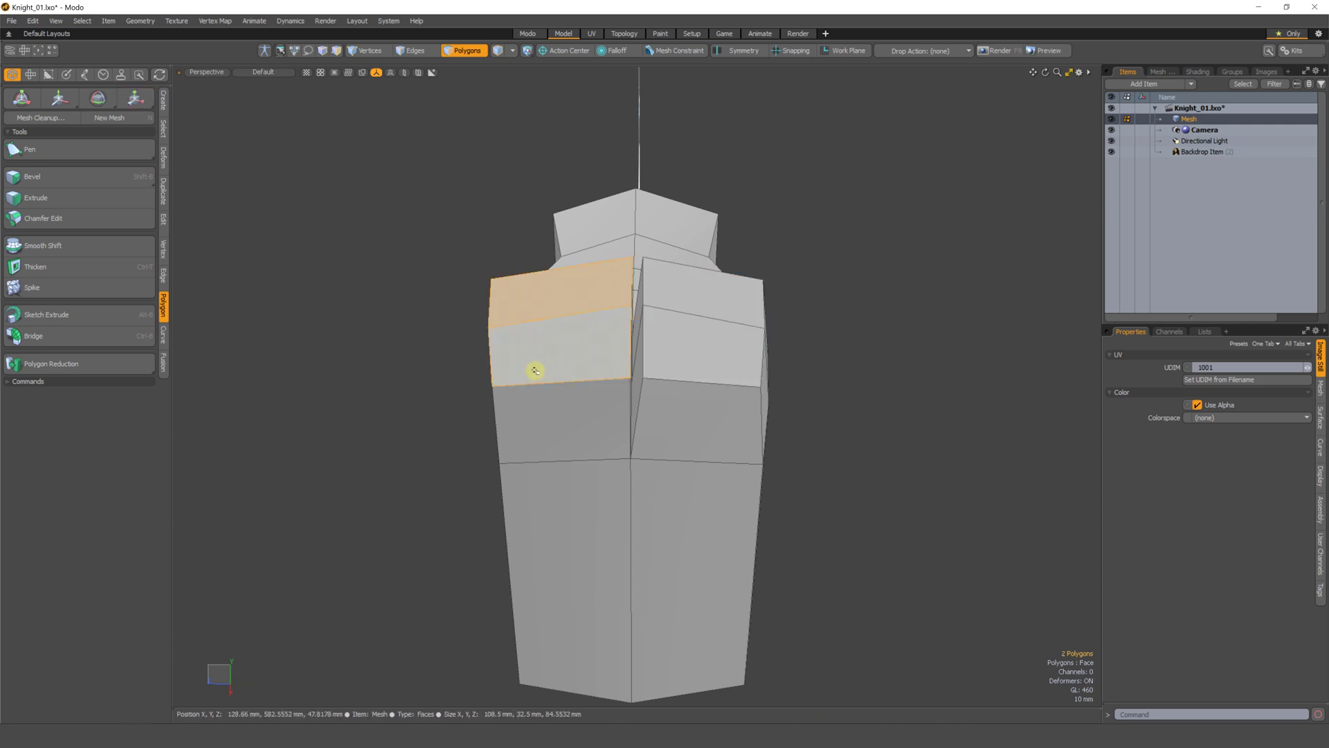
key(y)
drag(483, 326, 499, 324)
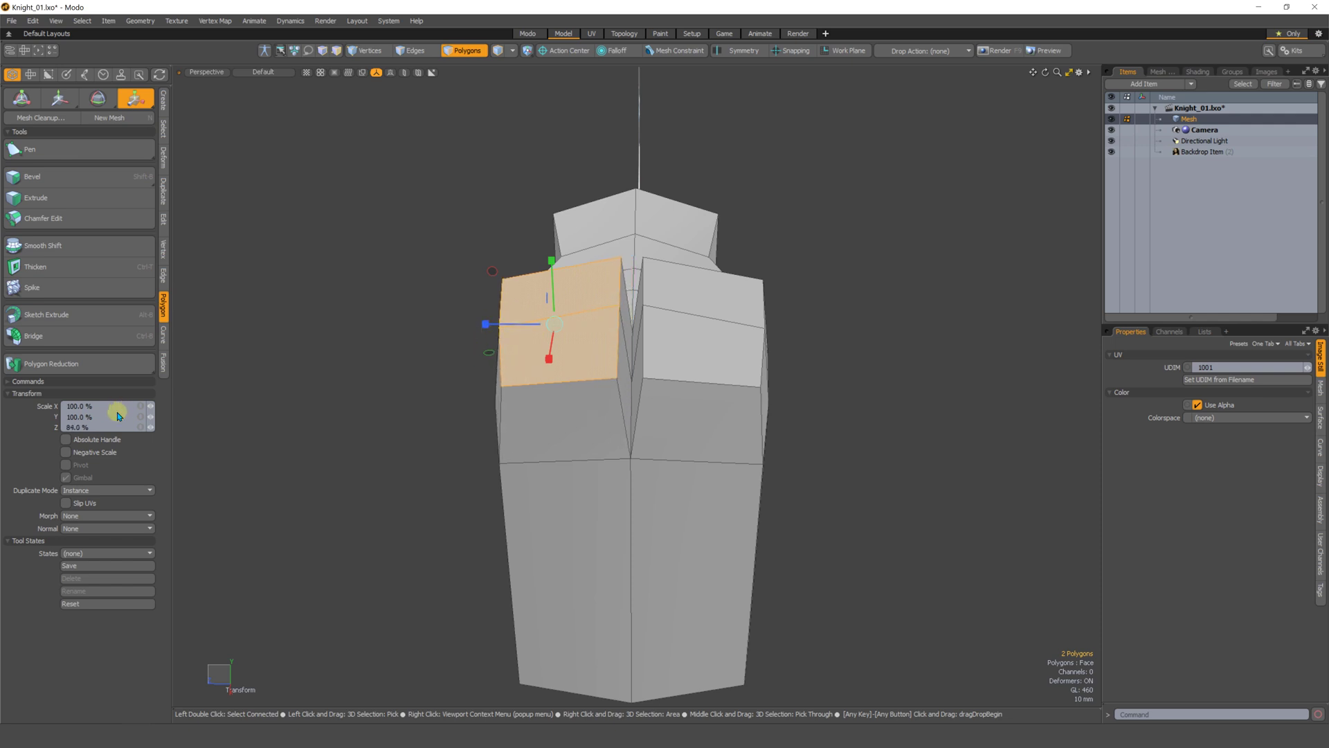
click(93, 424)
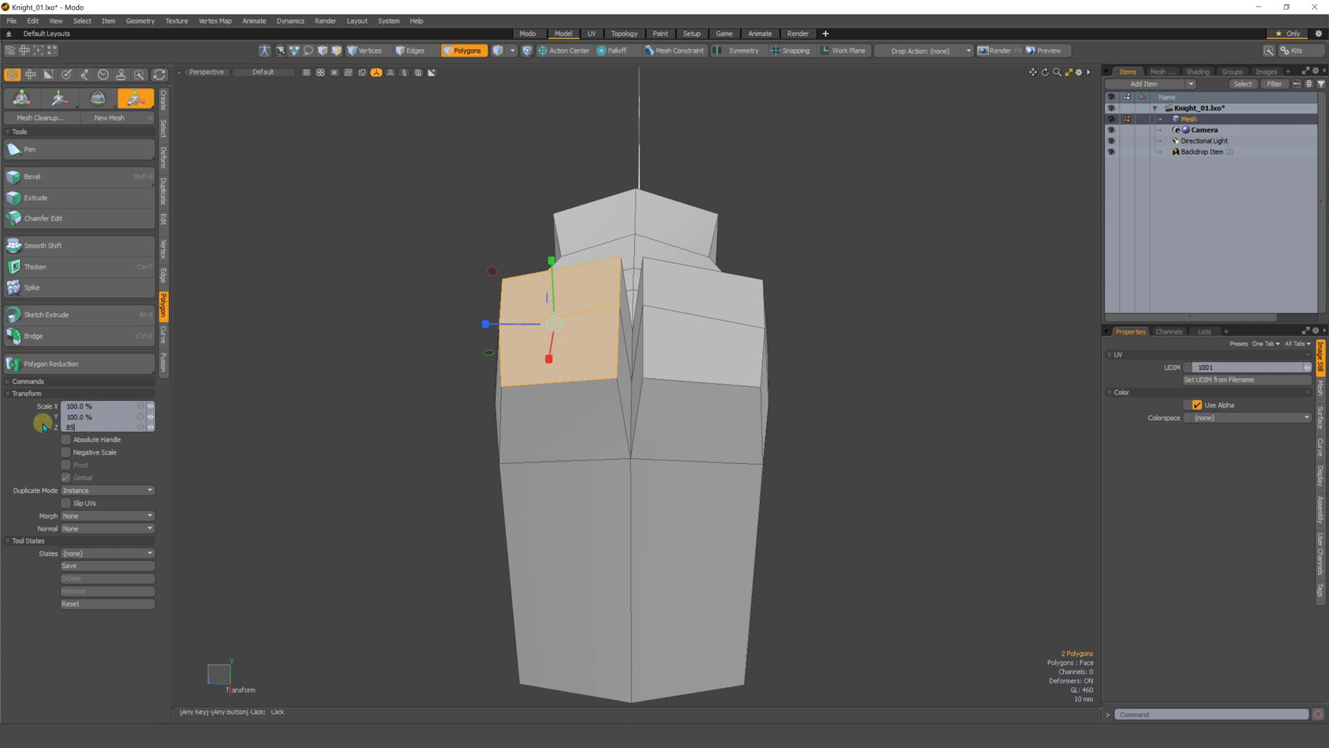
text(85)
key(Return)
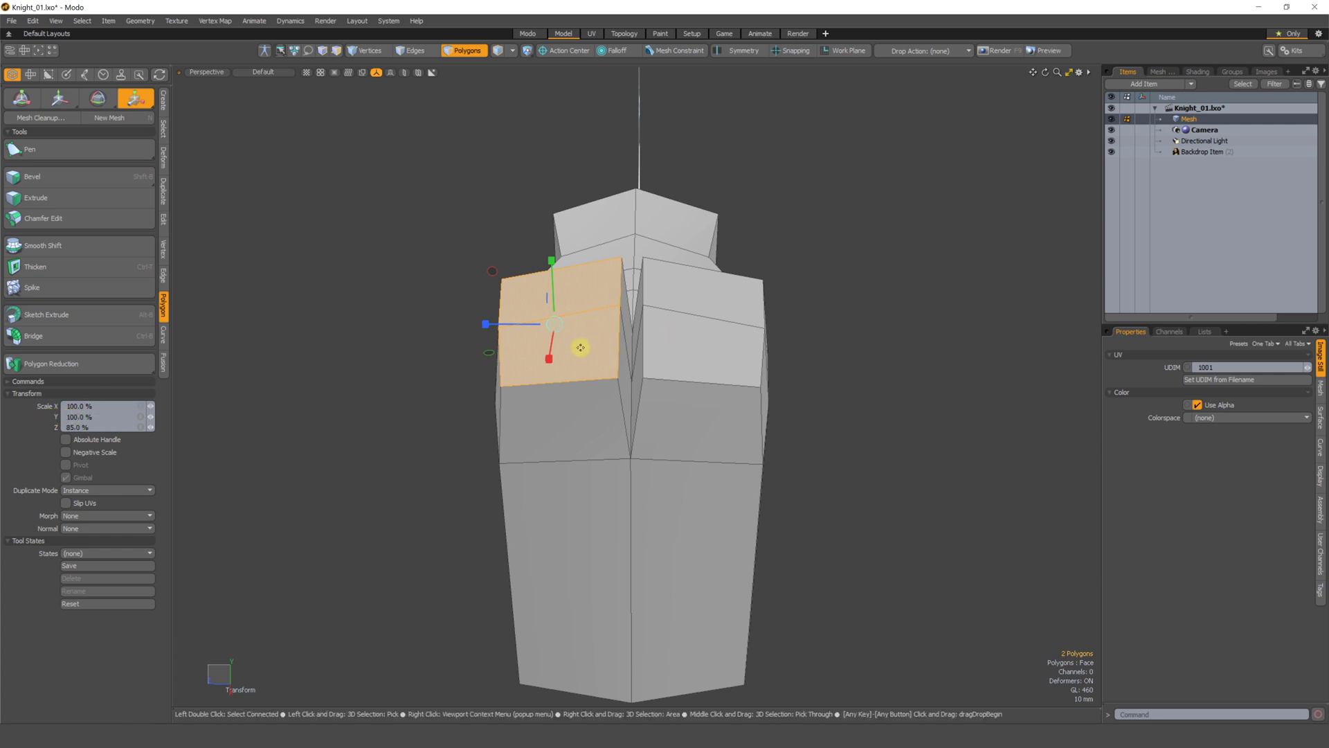
- Select the four outer top edges of both ear blocks and scale them inward along Z
key(space)
alt+drag(522, 401, 1119, 374)
key(2)
key(y)
alt+drag(712, 392, 646, 409)
key(Escape)
key(Escape)
key(r)
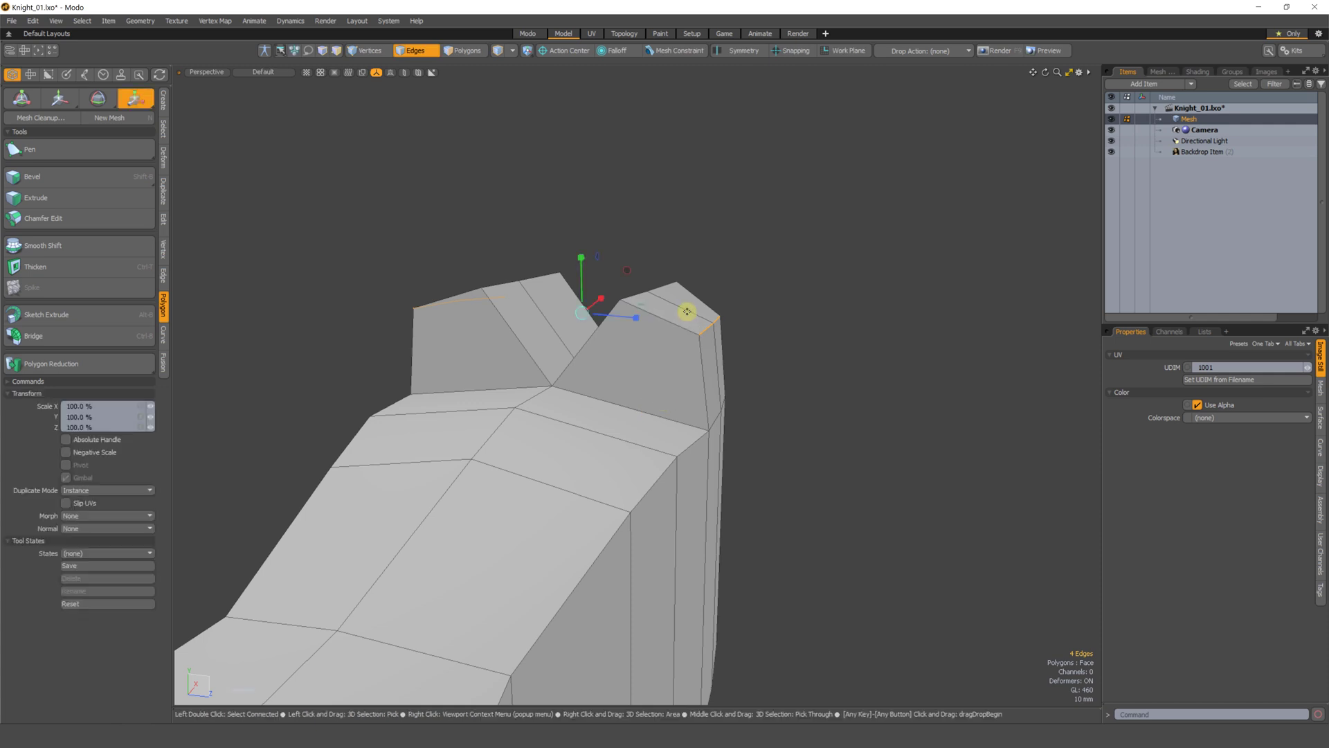
drag(637, 321, 584, 284)
- Move the selected outer ear edges up 4 mm along Y
key(w)
alt+drag(662, 344, 700, 371)
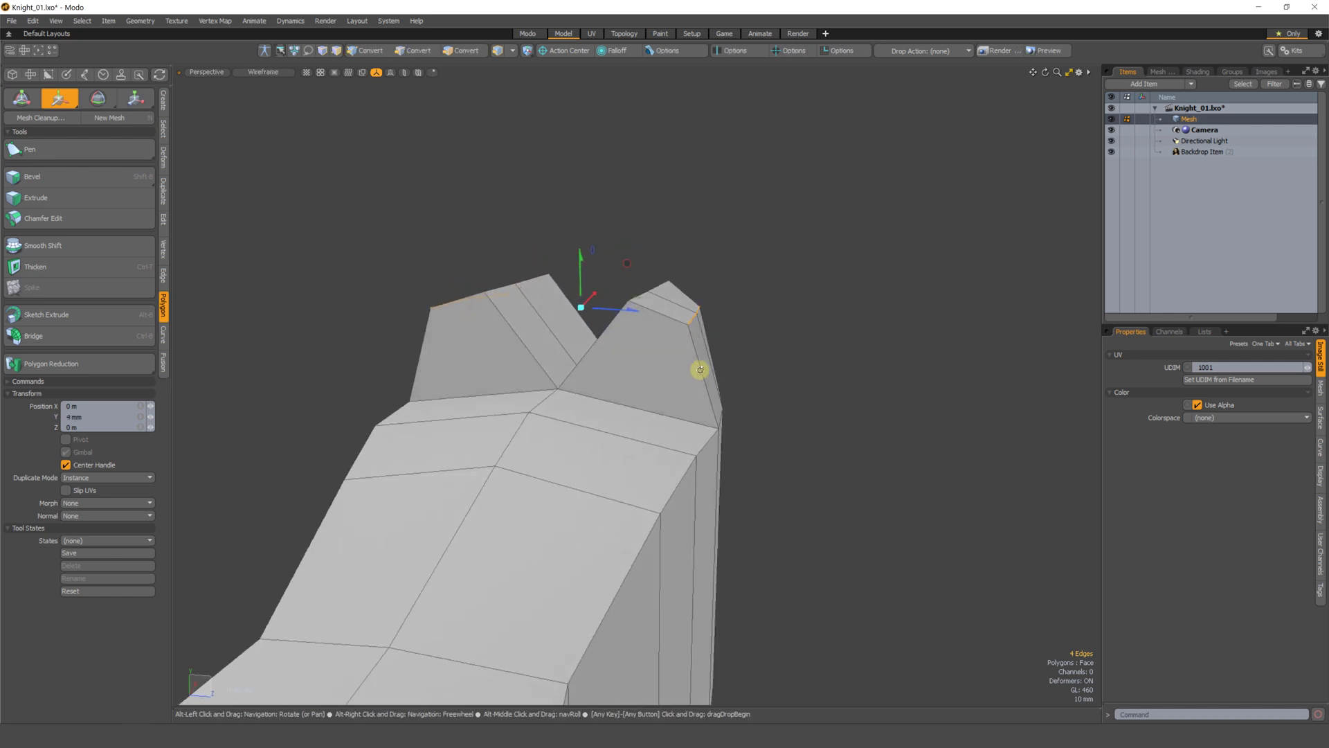
alt+drag(579, 290, 653, 294)
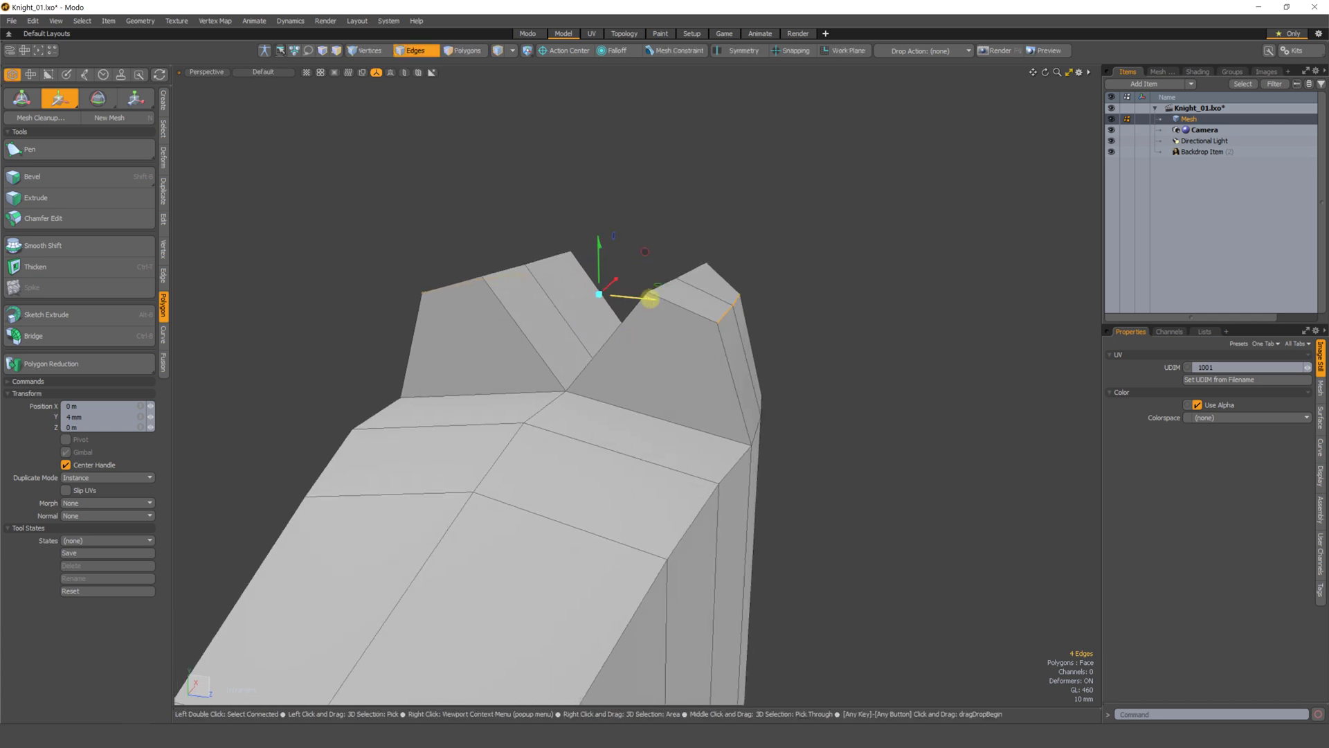
key(ctrl)
drag(599, 260, 622, 282)
alt+drag(627, 348, 650, 326)
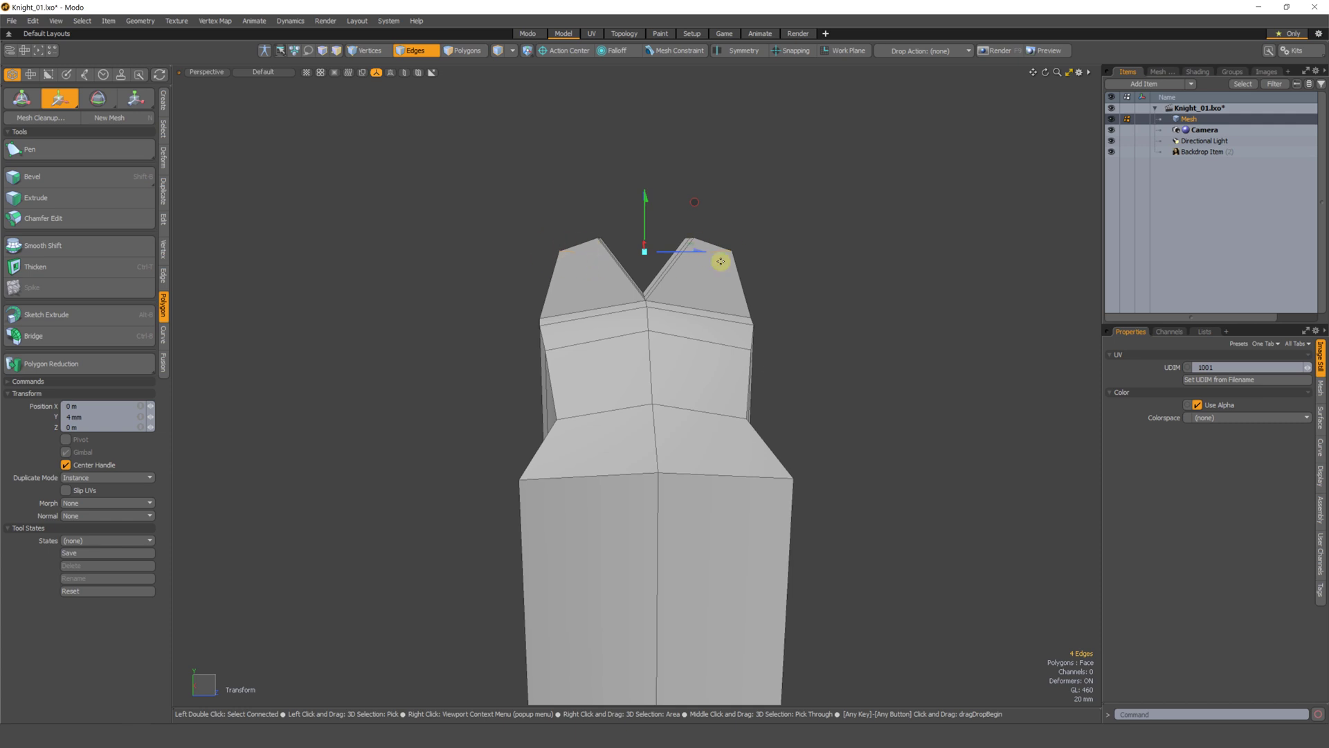
alt+drag(710, 345, 776, 268)
key(q)
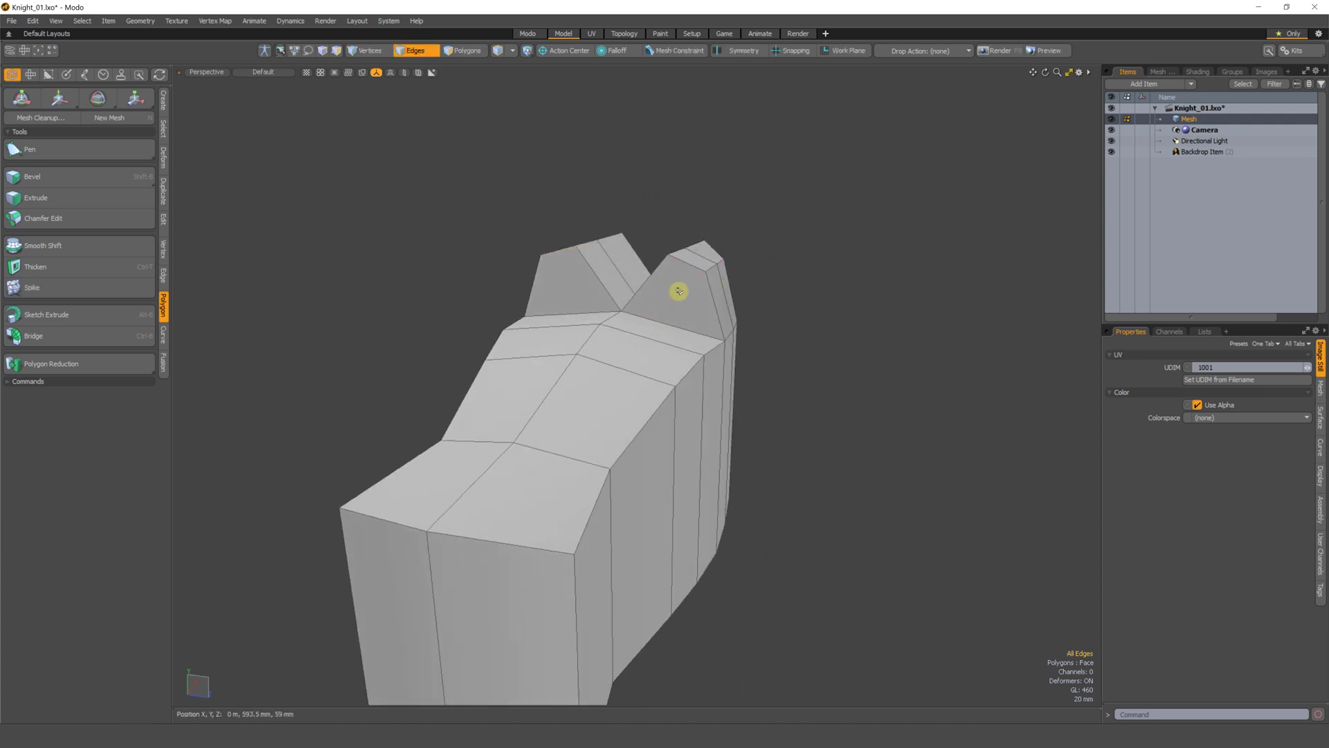
- Select vertical edges on the head's side and add a single Loop Slice around the head at 50%
alt+drag(617, 303, 566, 328)
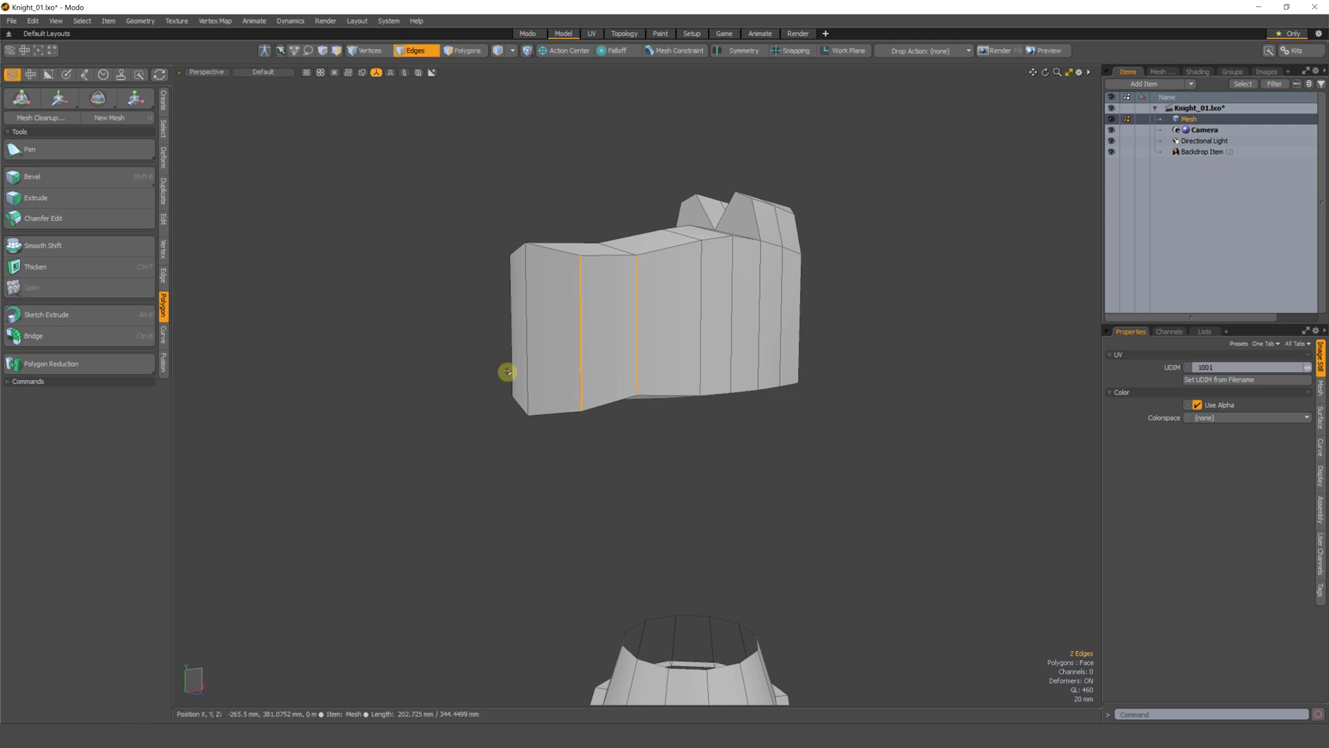
click(163, 220)
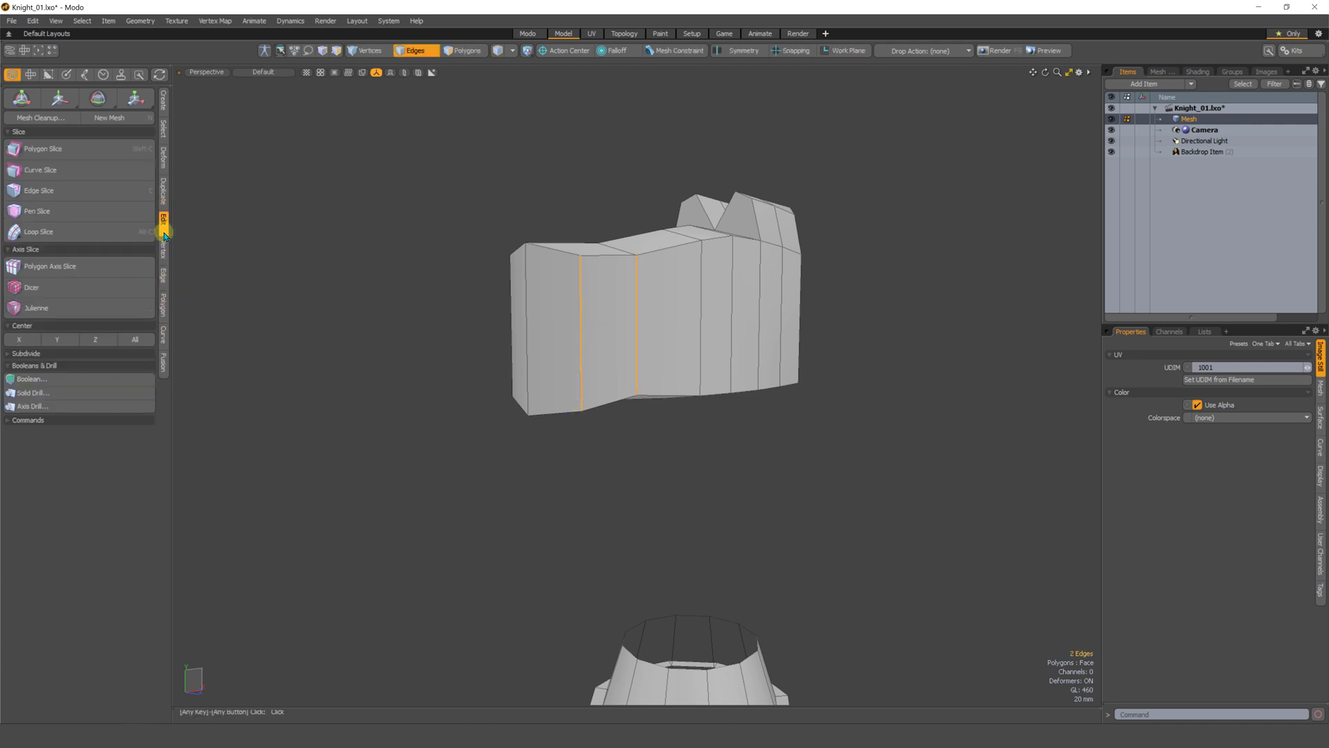
click(62, 234)
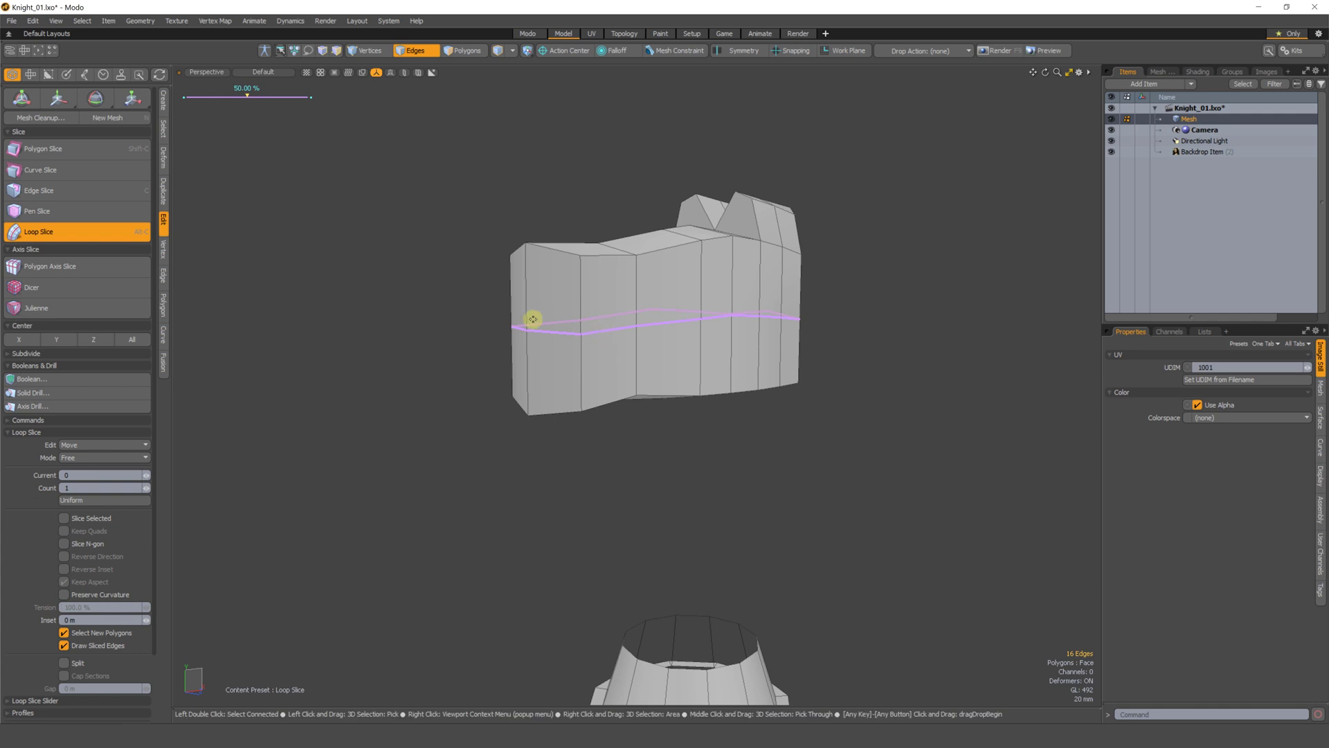
key(space)
- Move the new horizontal edge loop up about 31 mm along Y
alt+drag(609, 412, 614, 282)
key(y)
key(w)
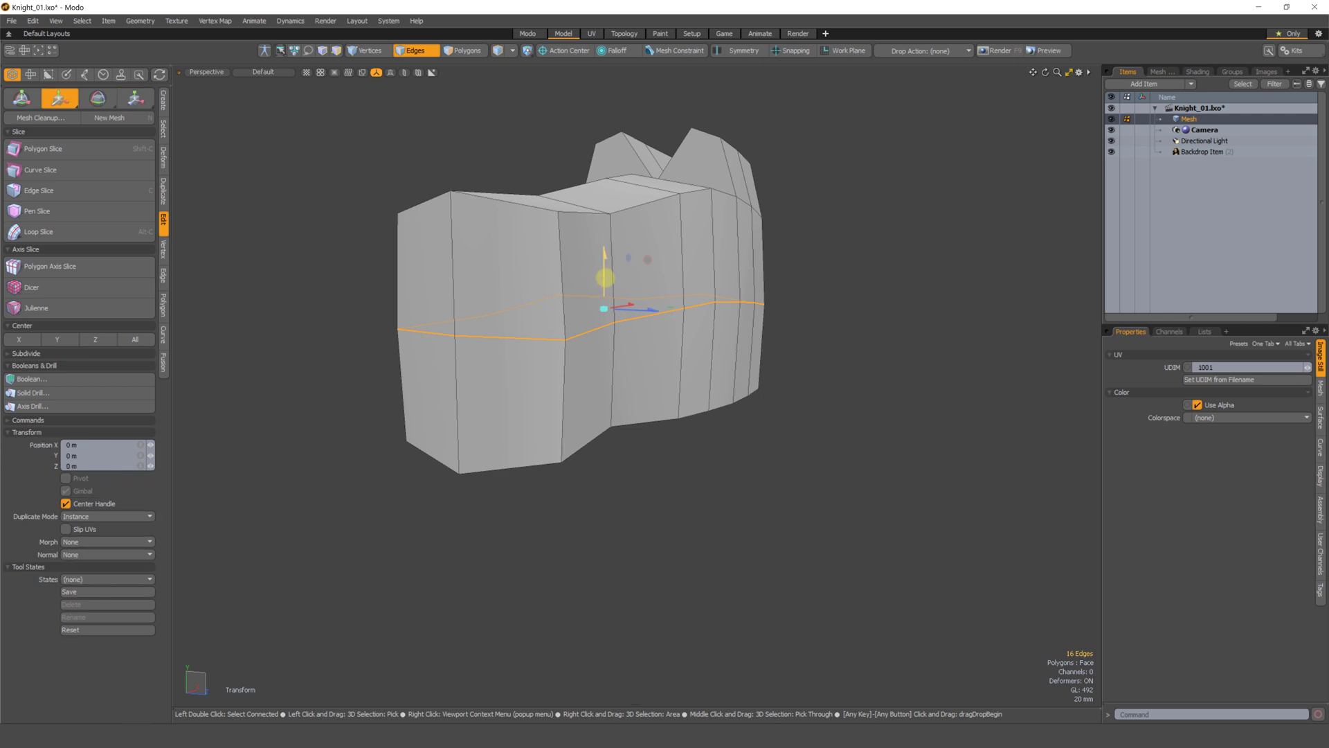
drag(609, 239, 609, 236)
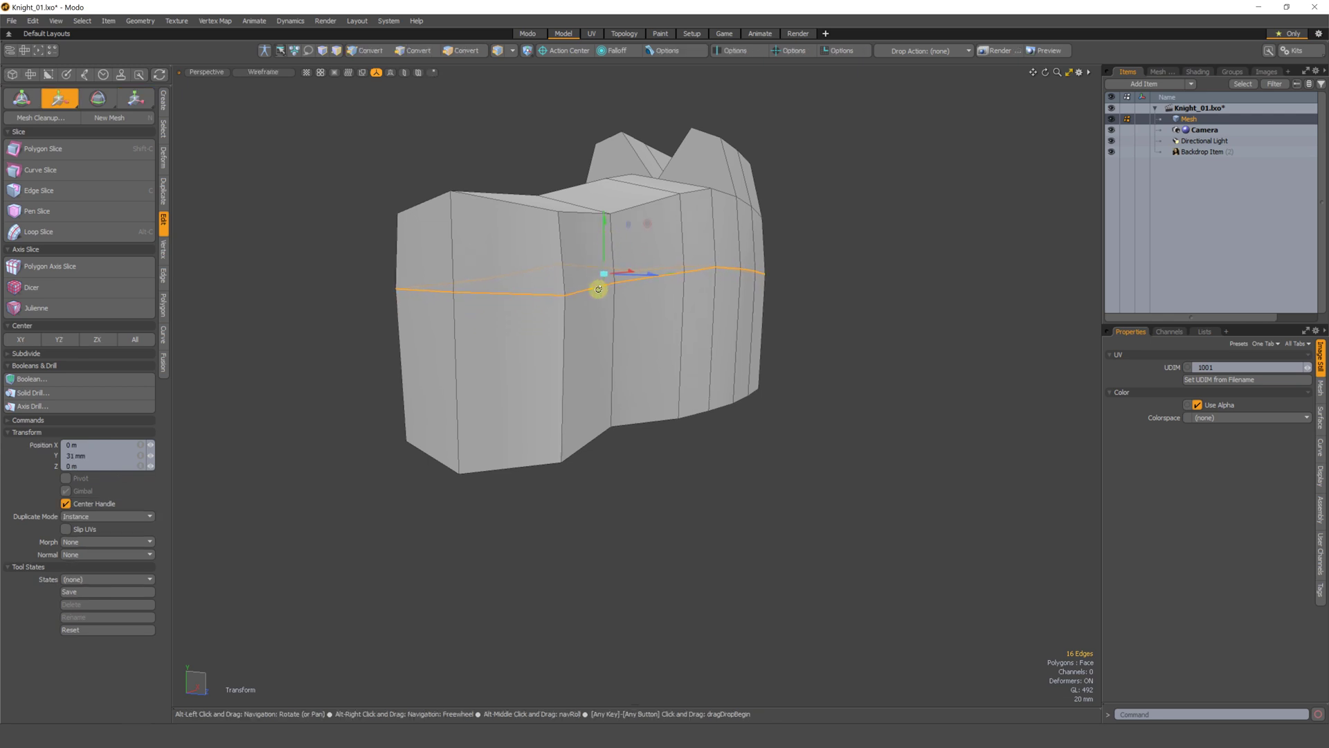
alt+drag(596, 291, 574, 318)
alt+drag(574, 318, 503, 271)
key(space)
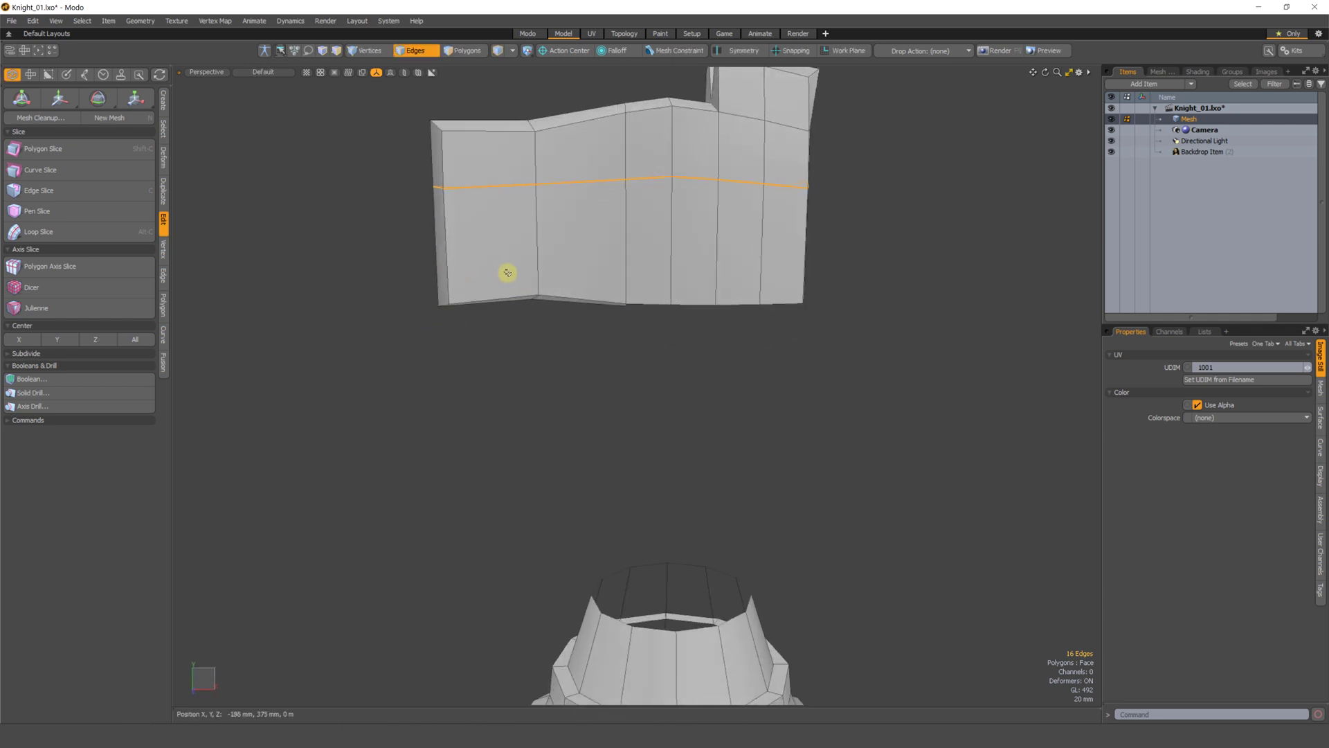
- Select all the bottom edges of the head and scale them narrower
right_drag(932, 256, 709, 339)
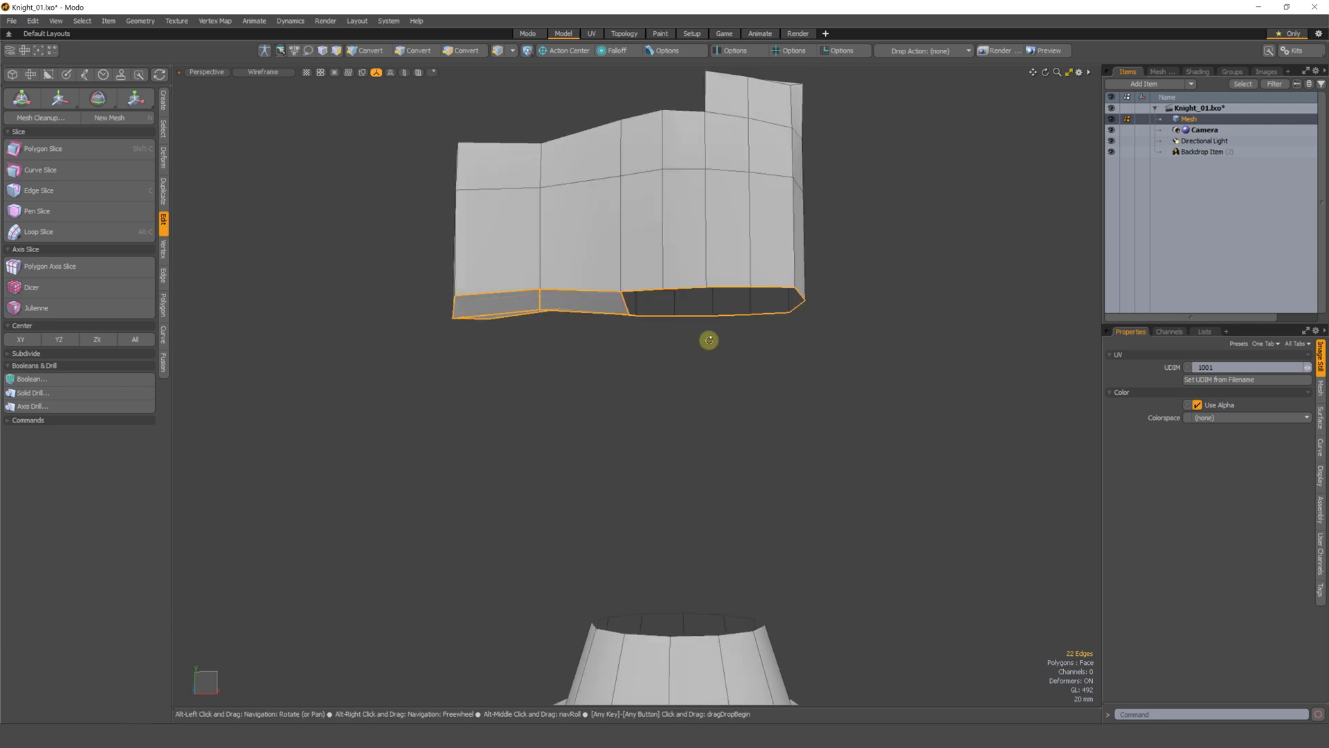
mouse_move(709, 339)
alt+mouse_down()
mouse_move(720, 288)
mouse_move(647, 374)
mouse_move(815, 374)
mouse_move(822, 410)
mouse_move(582, 380)
mouse_move(665, 320)
mouse_move(634, 315)
mouse_move(552, 374)
mouse_move(588, 350)
mouse_move(766, 326)
mouse_move(546, 365)
mouse_move(558, 371)
mouse_move(593, 329)
mouse_move(571, 349)
mouse_move(593, 297)
mouse_move(594, 377)
alt+mouse_up()
key(r)
scroll(552, 373, down, 5)
key(space)
click(766, 326)
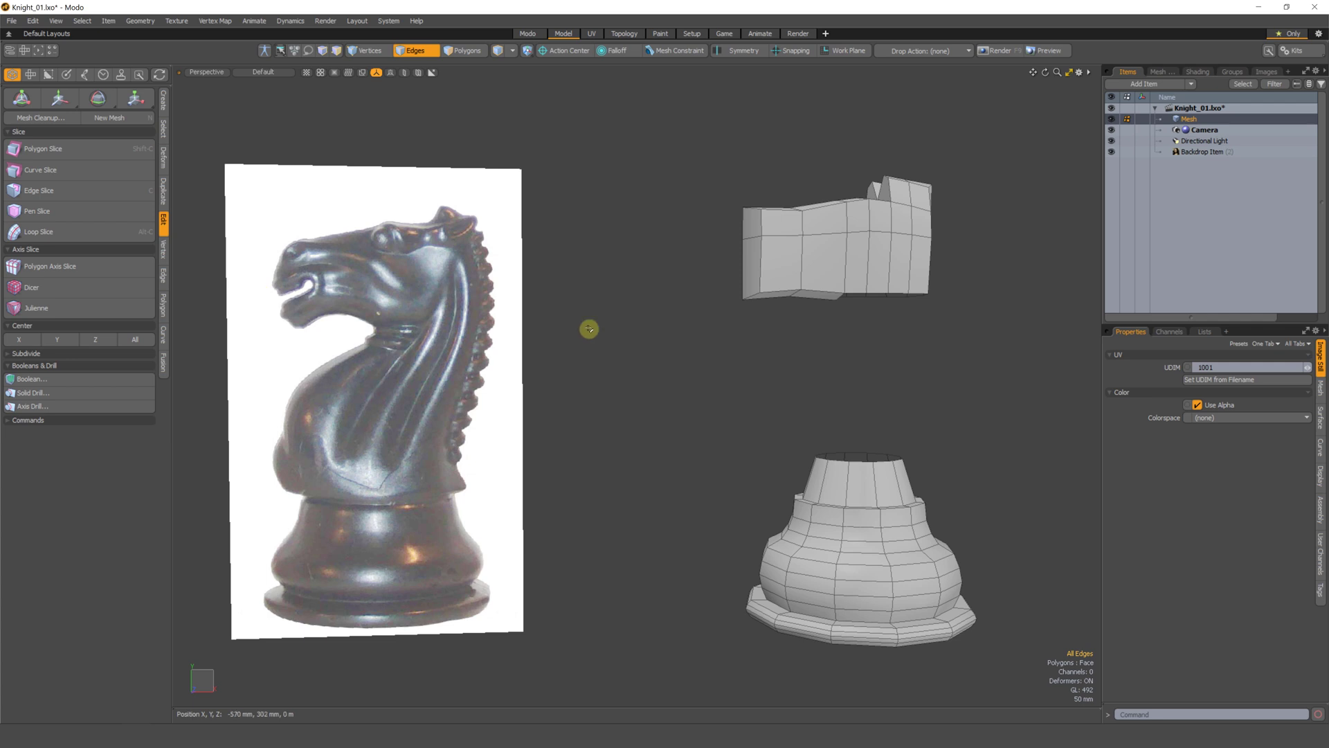
- In the front view, select the three bottom muzzle vertices and move them 8 mm along X and about 15 mm up along Y
alt+drag(714, 316, 649, 367)
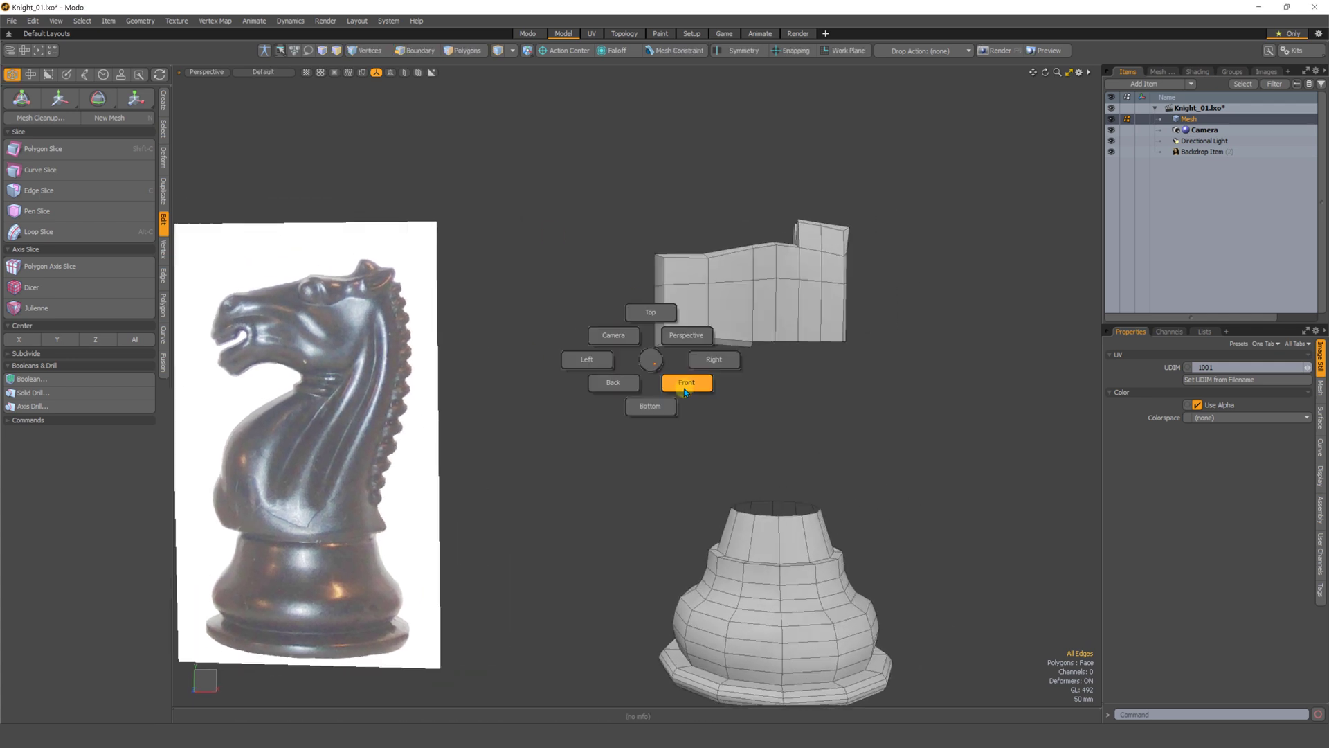
click(679, 378)
key(2)
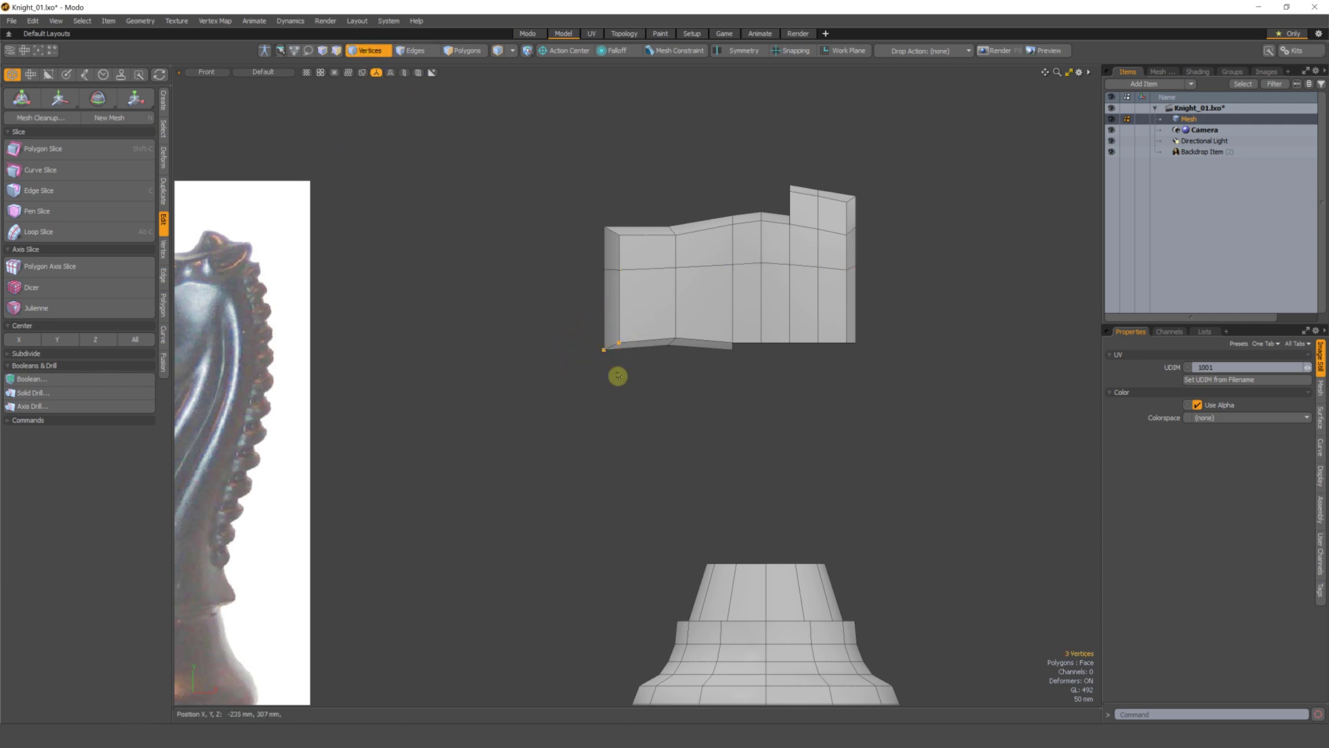
alt+drag(618, 376, 656, 344)
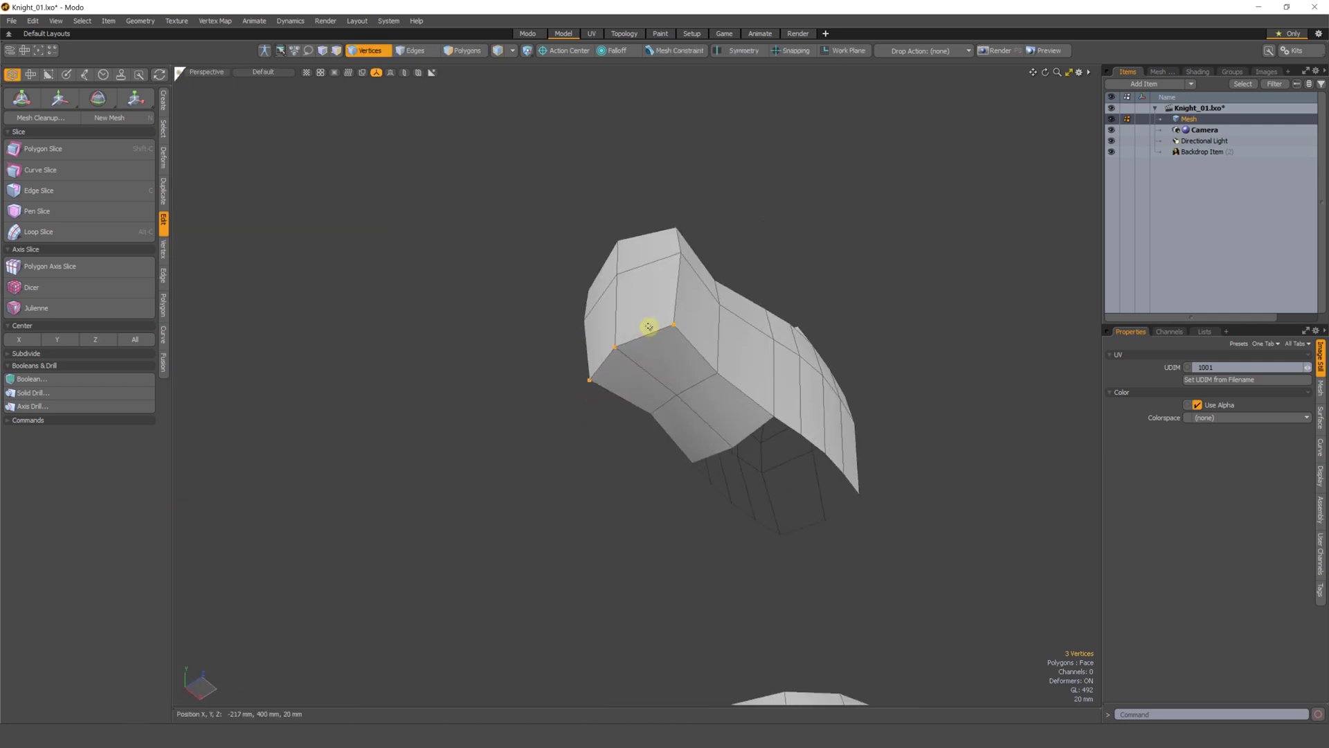
alt+drag(584, 371, 545, 457)
key(ctrl+space)
click(599, 418)
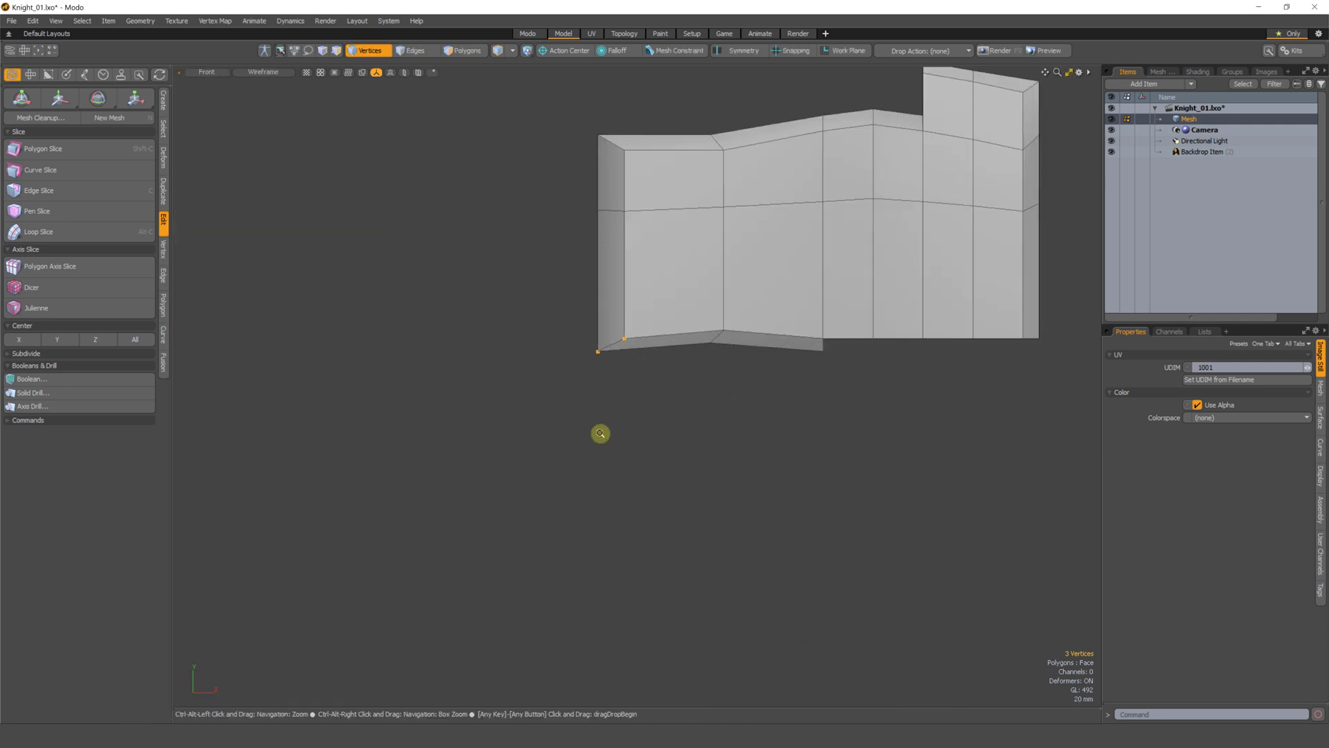
key(w)
drag(603, 286, 613, 270)
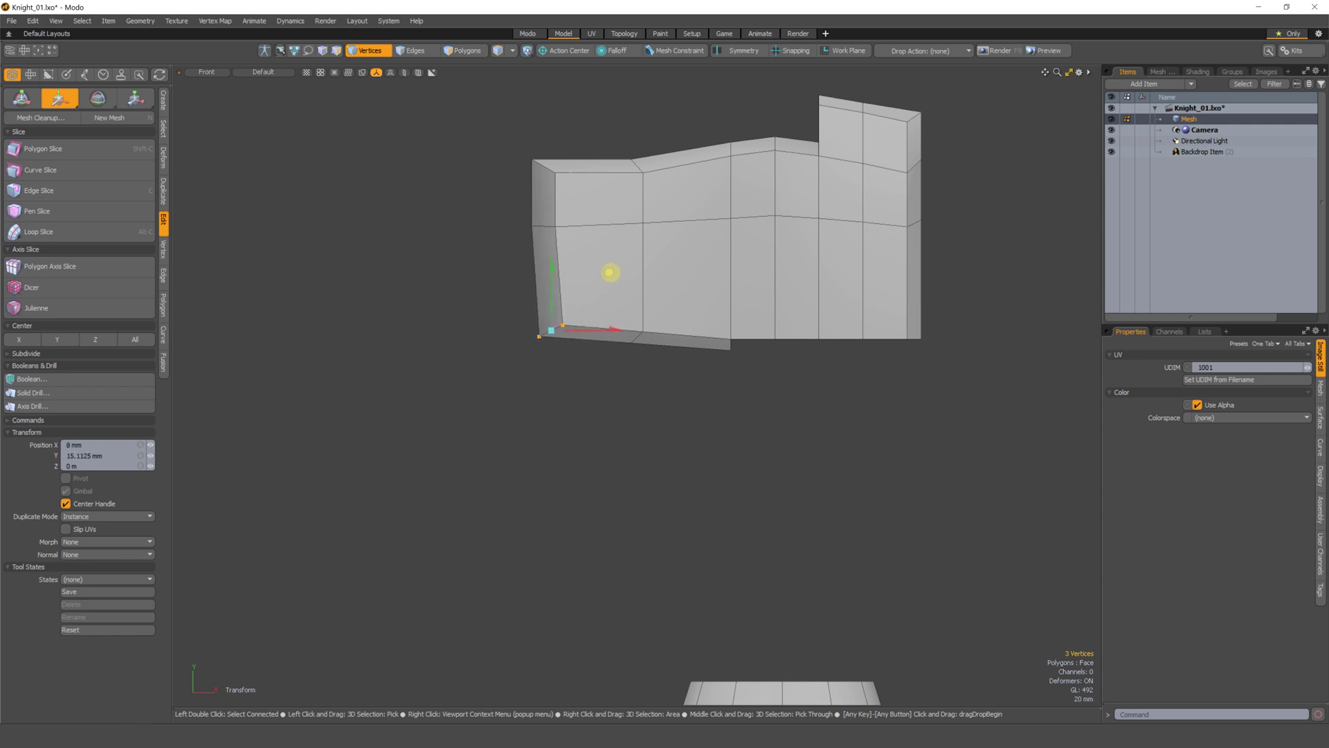
key(q)
- Select the three top muzzle vertices and move them down and back to slope the nose
mouse_move(559, 144)
right_down()
mouse_move(537, 135)
mouse_move(564, 176)
right_up()
key(w)
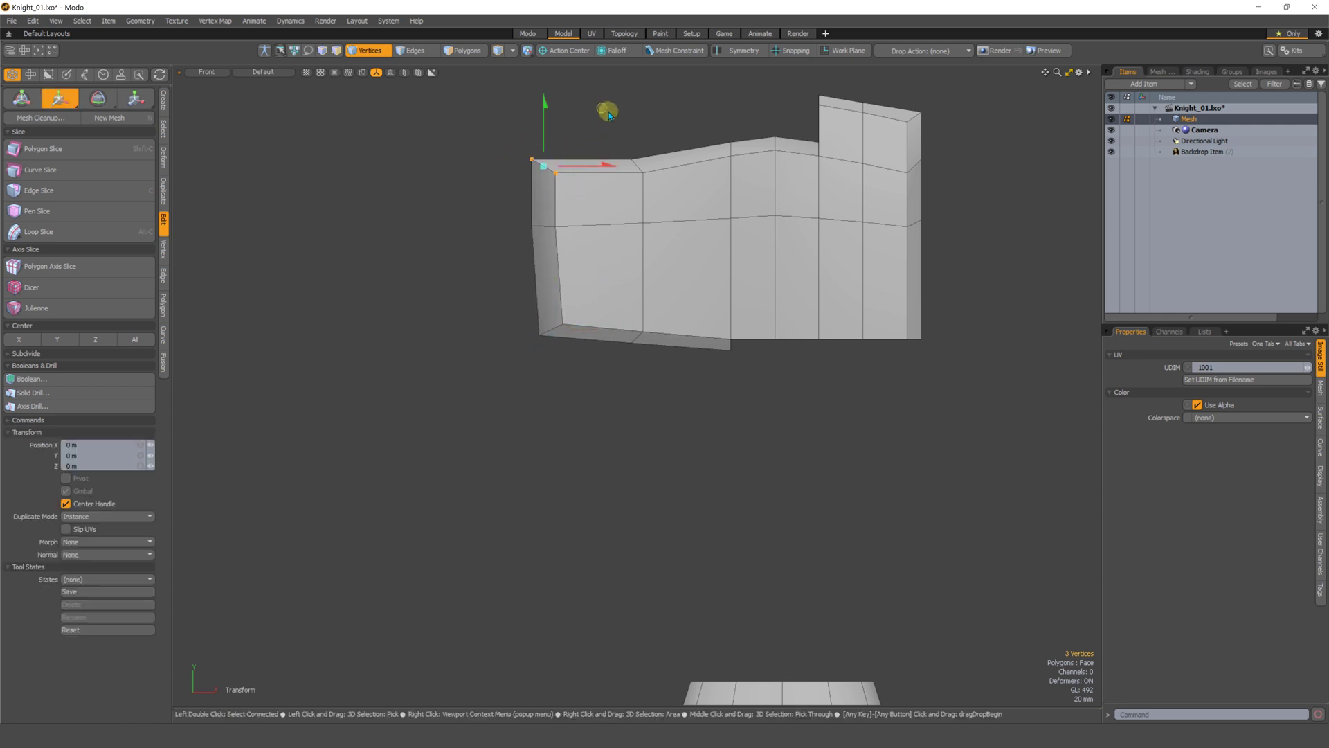
key(q)
click(618, 204)
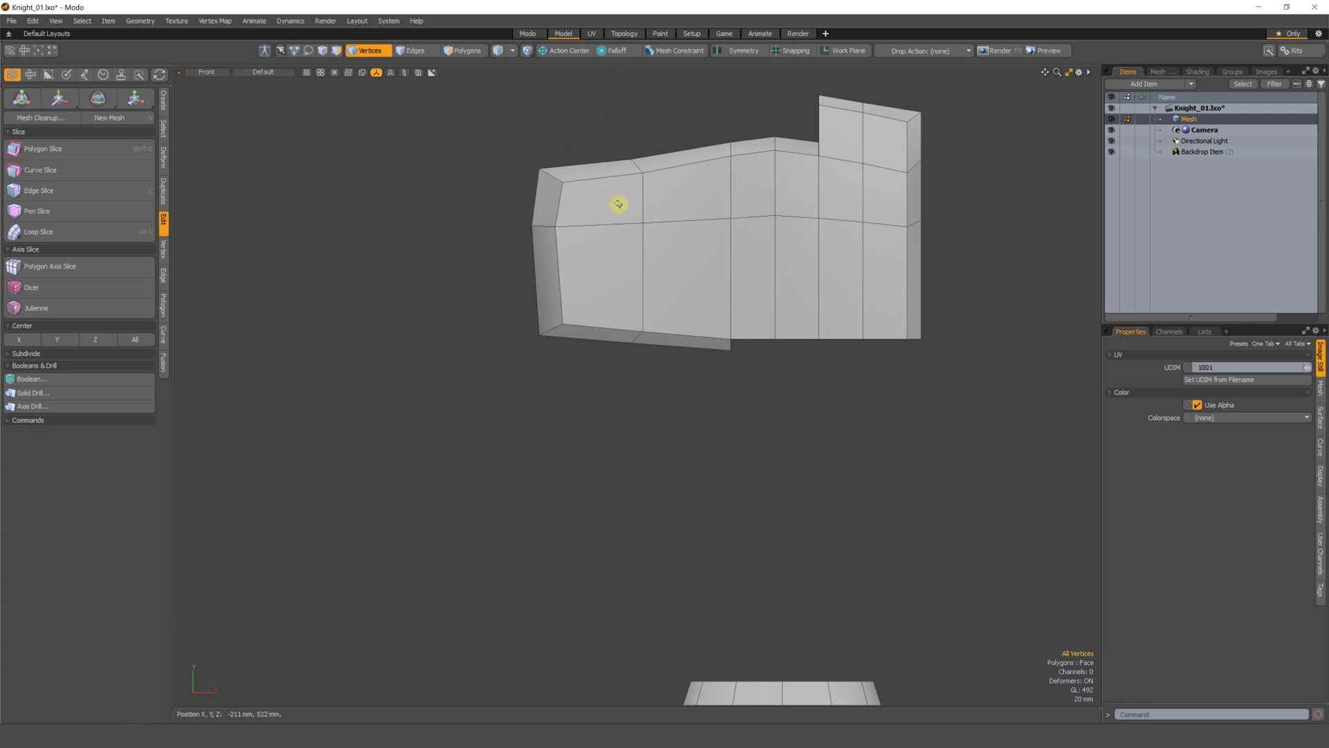
- Select the three top vertices just ahead of the forehead peak and lower them along Y
key(ctrl+space)
alt+shift+drag(710, 165, 661, 206)
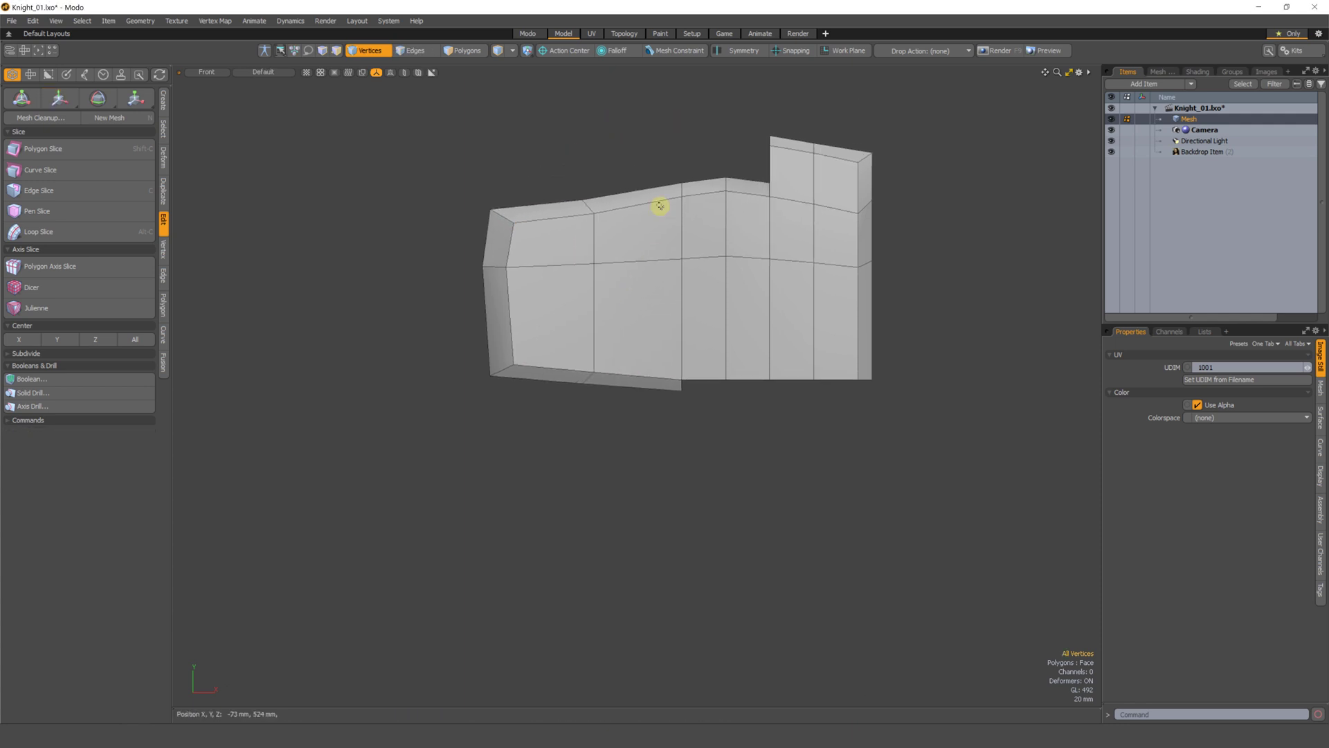
right_drag(661, 215, 675, 166)
key(w)
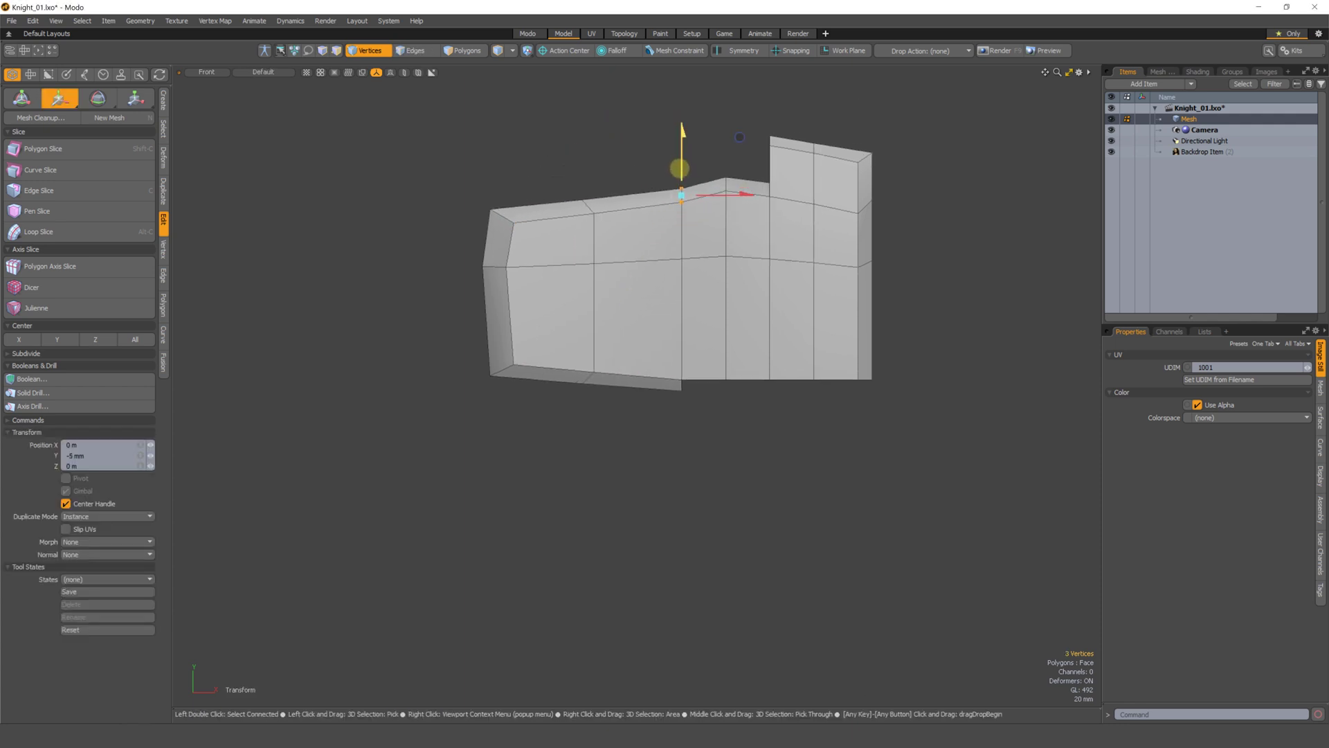
key(q)
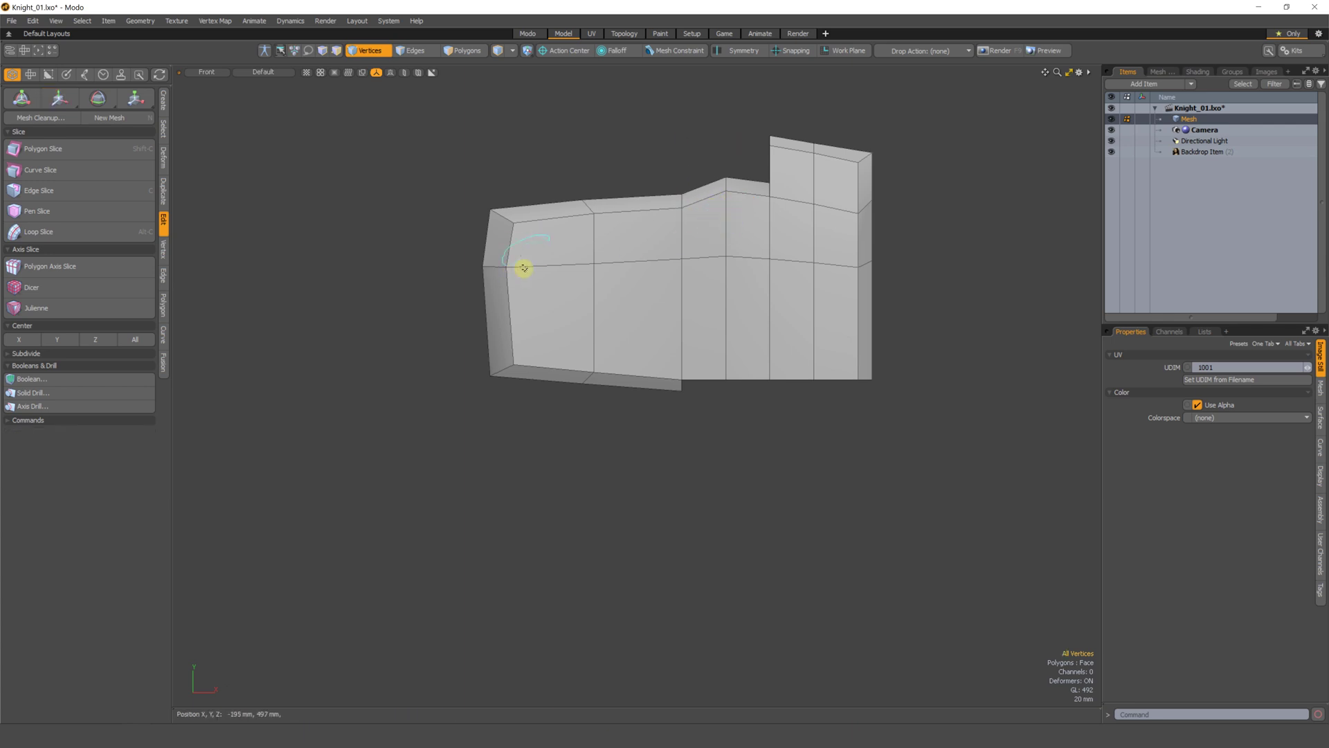
- Select the centre vertex at the front base between the ears and move it forward along X
alt+drag(581, 356, 647, 311)
scroll(653, 326, up, 3)
scroll(662, 326, up, 3)
key(ctrl+space)
click(688, 332)
scroll(632, 308, up, 3)
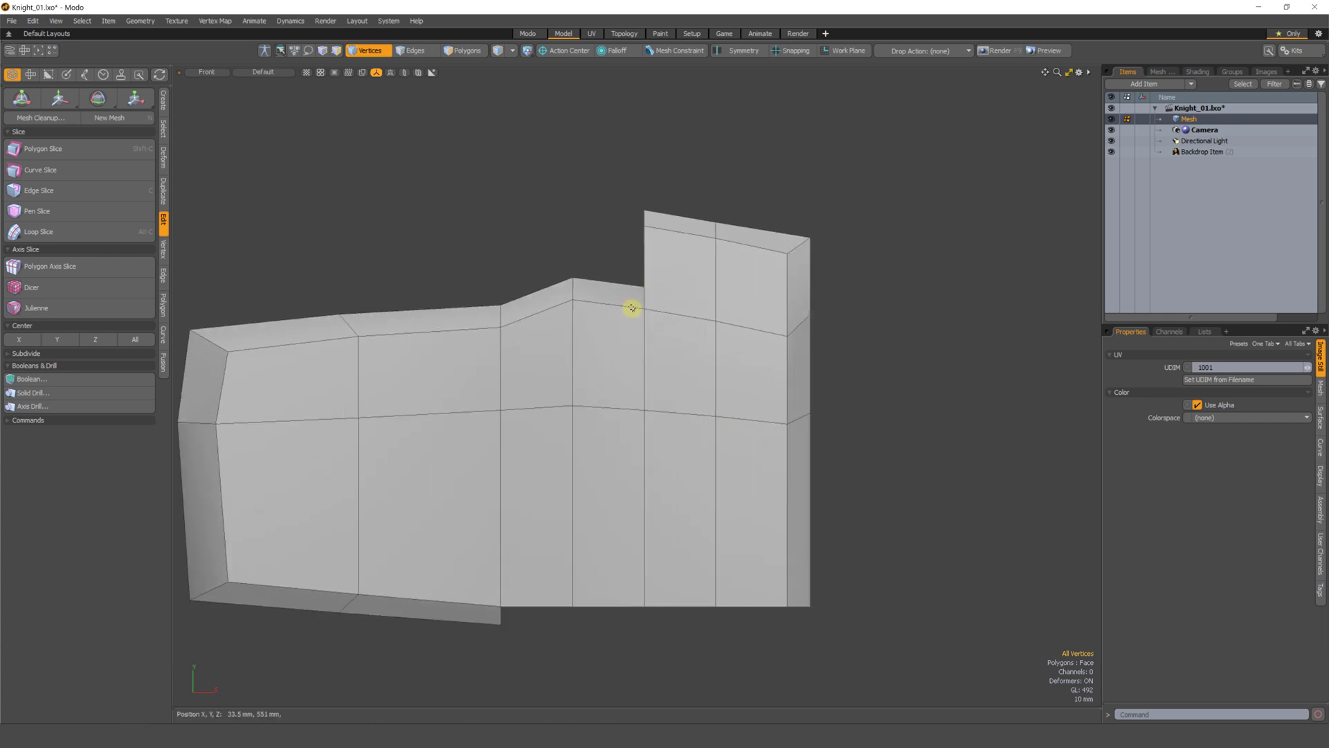
key(ctrl+space)
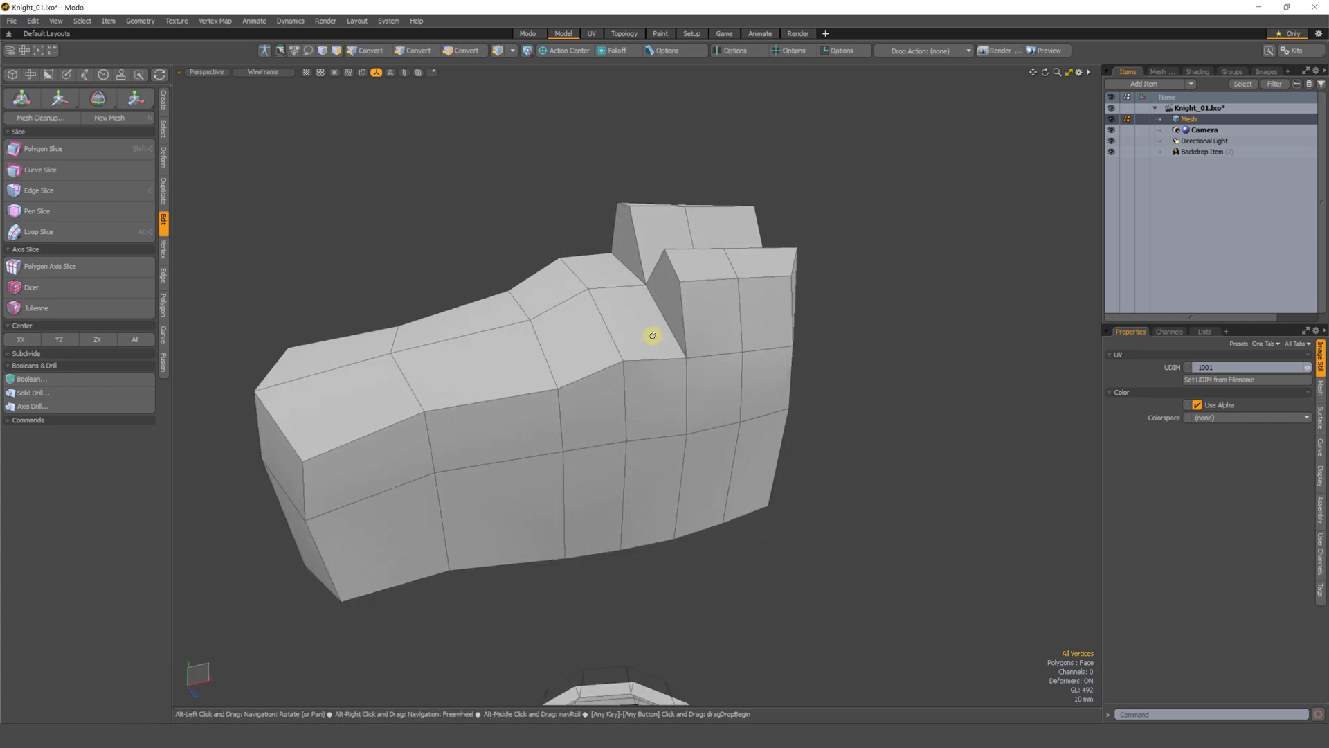
click(655, 301)
key(w)
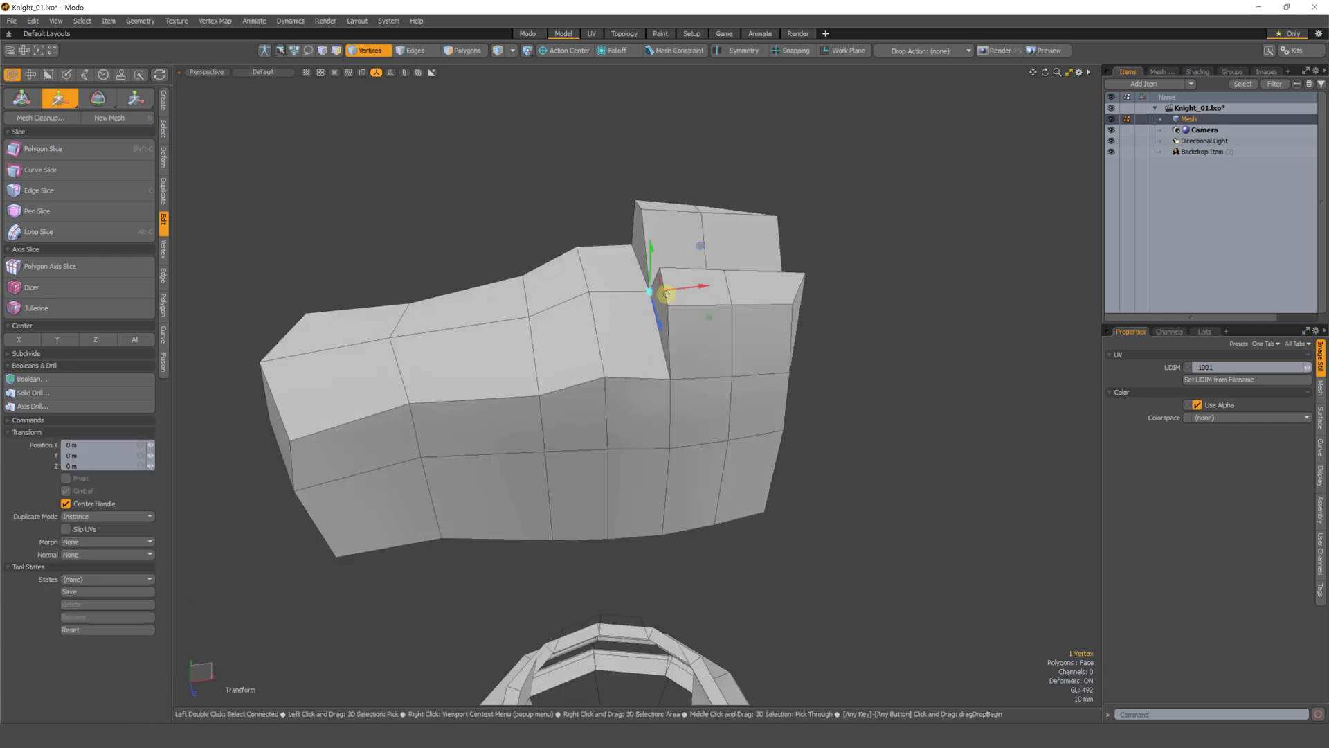
key(space)
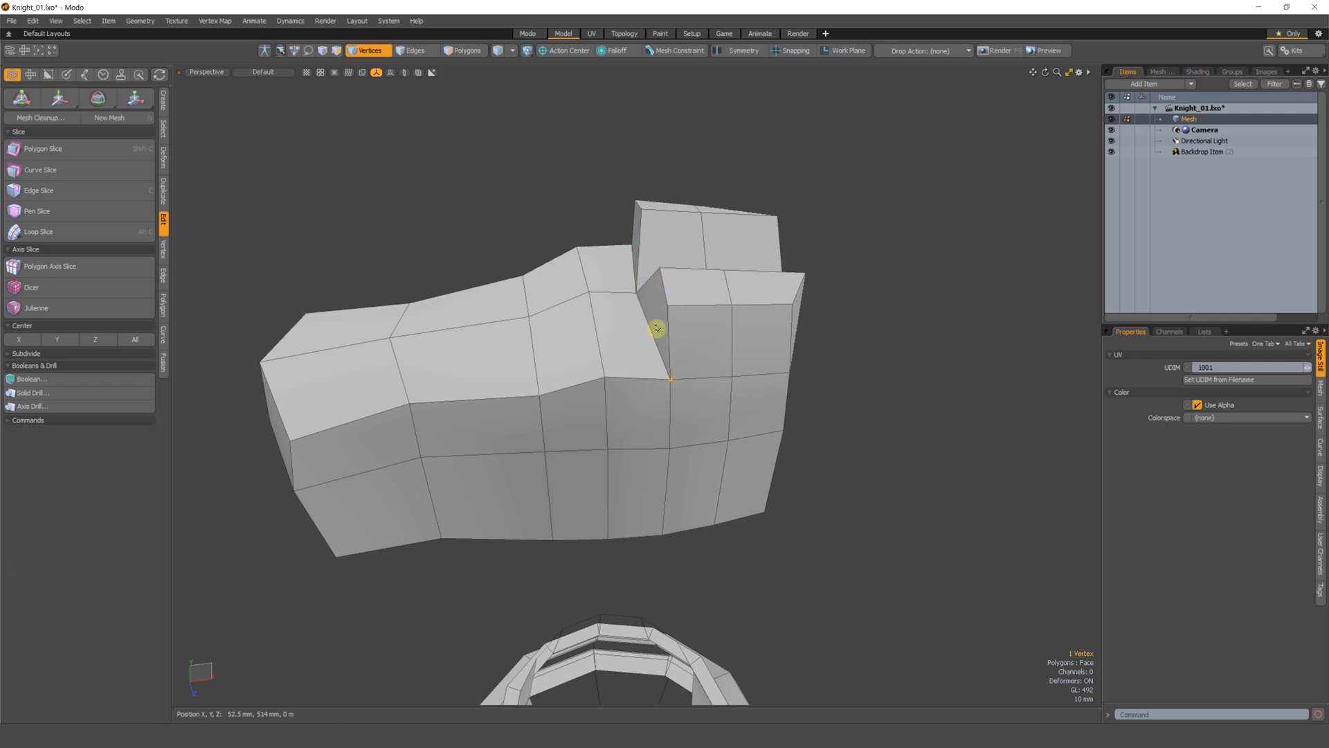
- Select the matching outer vertices at the front base of both ears and move them forward along X
alt+drag(657, 329, 668, 297)
shift+click(521, 271)
alt+drag(561, 294, 704, 300)
key(w)
alt+drag(672, 304, 660, 311)
key(space)
- Select the front upper vertices of the ears in matching pairs and move each pair to shape the ear fronts
click(662, 239)
alt+drag(635, 228, 694, 240)
shift+click(622, 208)
key(w)
key(space)
click(655, 252)
shift+click(614, 211)
key(w)
key(space)
click(771, 188)
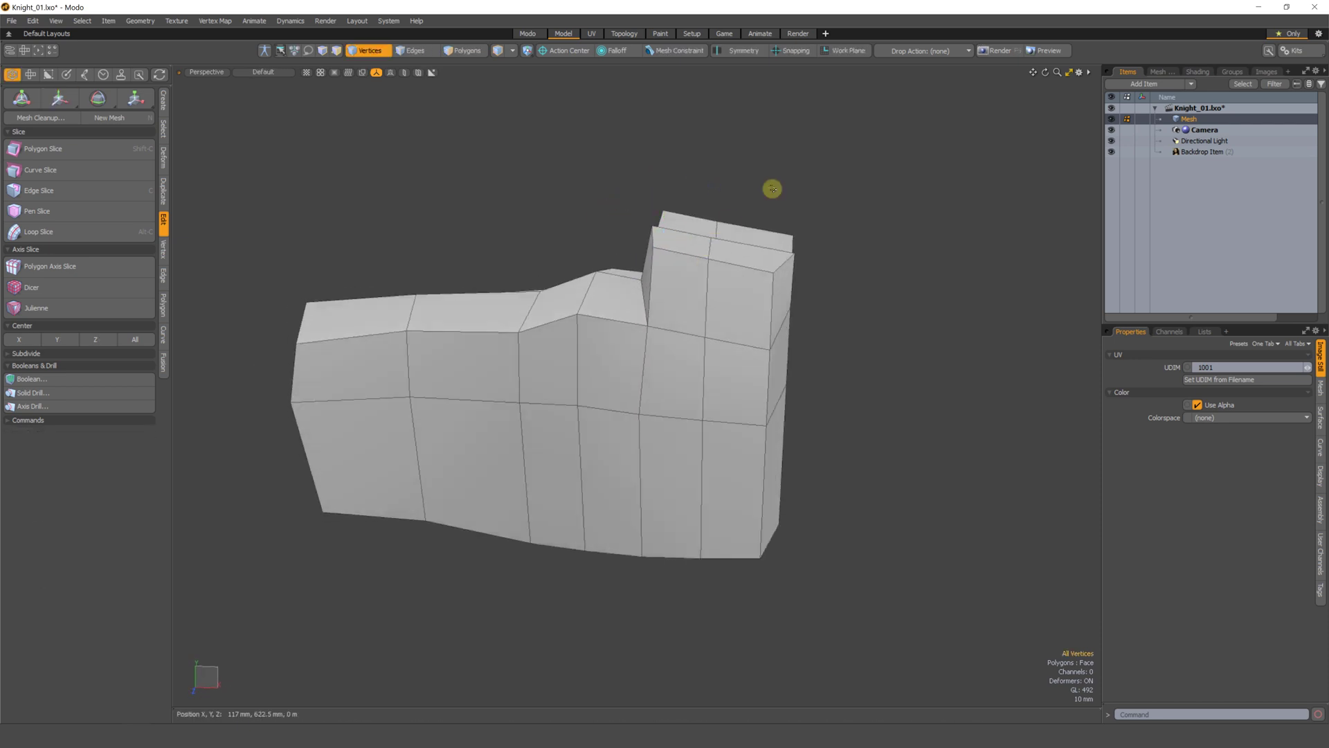
- In the front view, select all connected polygons of the head and lower it about 70 mm along Y toward the base
alt+drag(771, 188, 629, 272)
scroll(685, 326, down, 4)
key(ctrl+space)
click(651, 359)
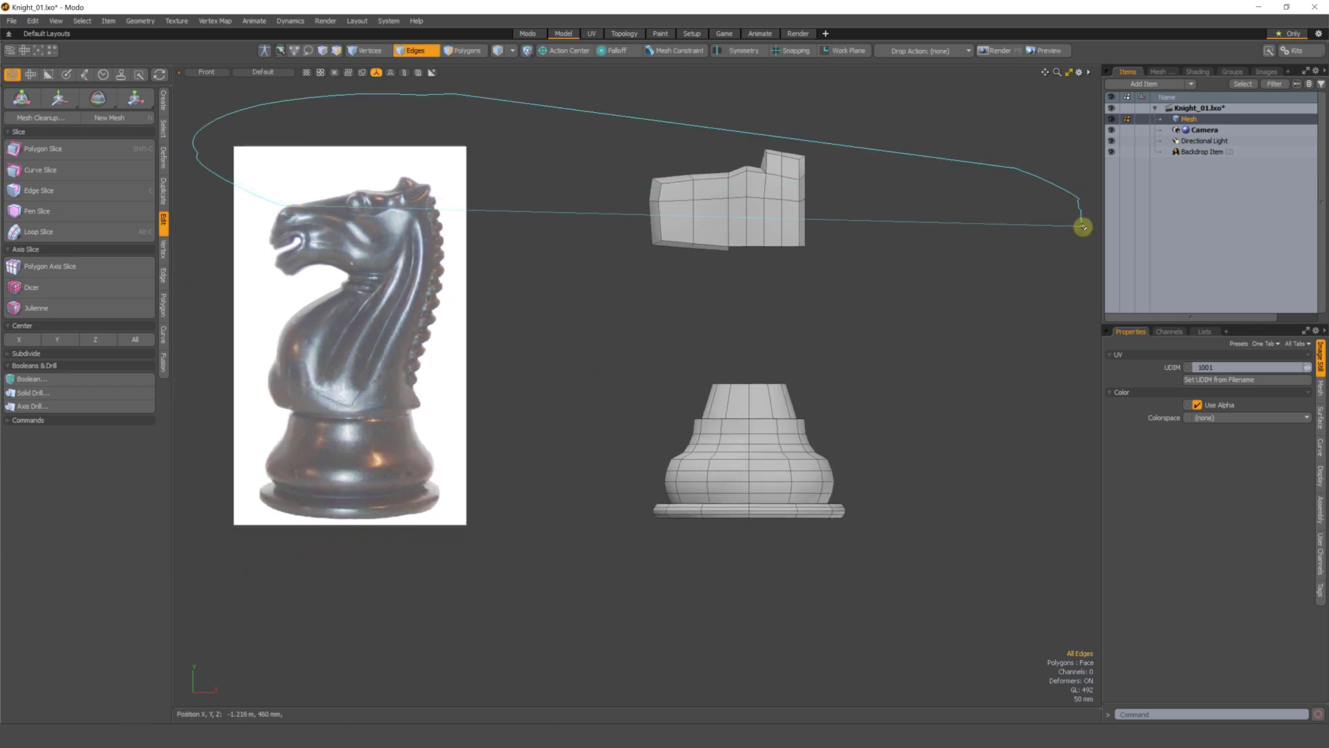
key(3)
click(735, 209)
double_click(737, 207)
key(w)
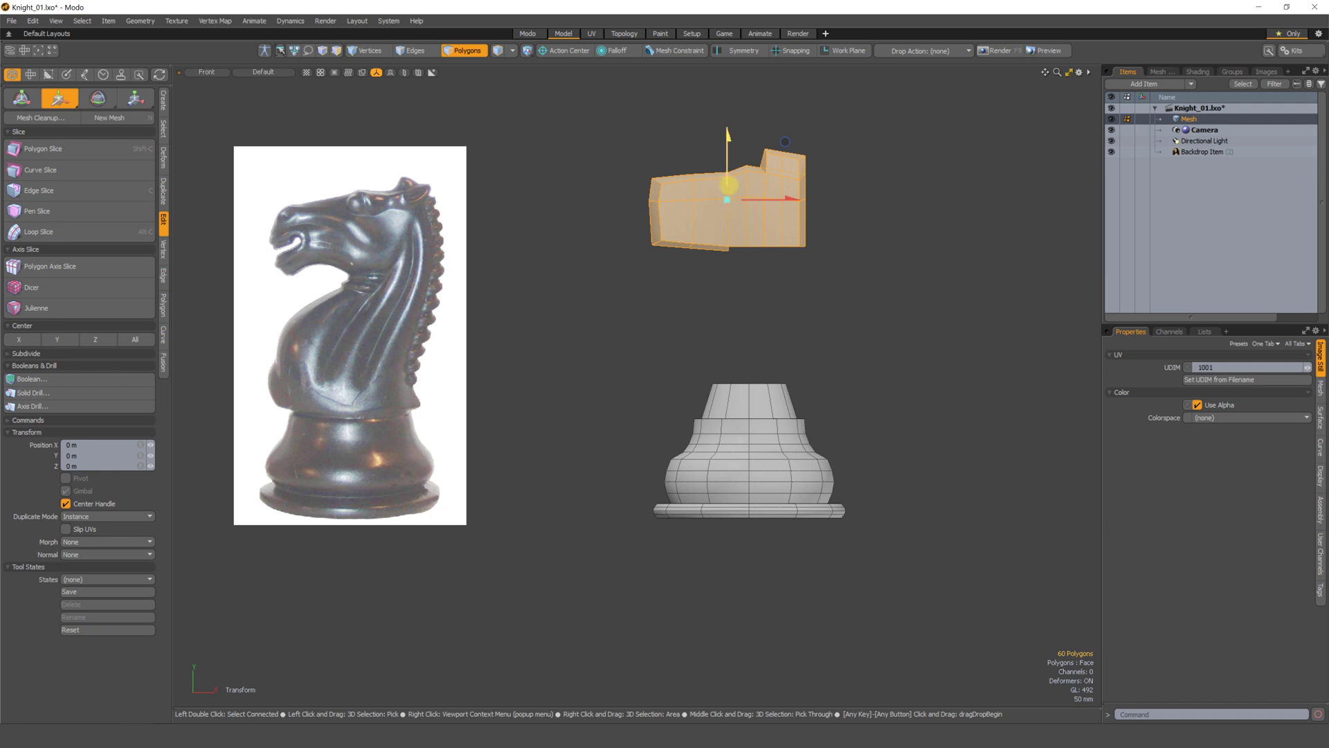
drag(785, 141, 785, 169)
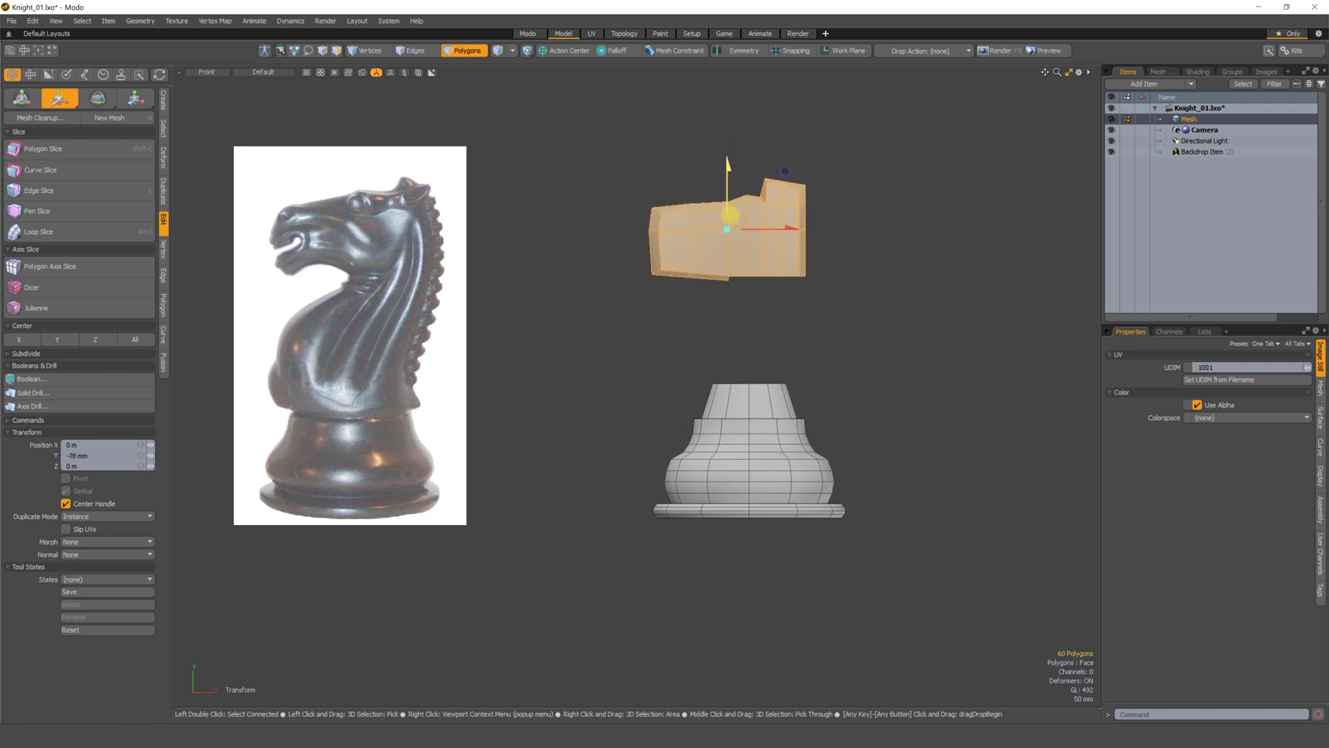
key(space)
click(781, 364)
- In the perspective view, select the open border edge loops at the underside of the head and the top of the base
key(ctrl+space)
click(727, 352)
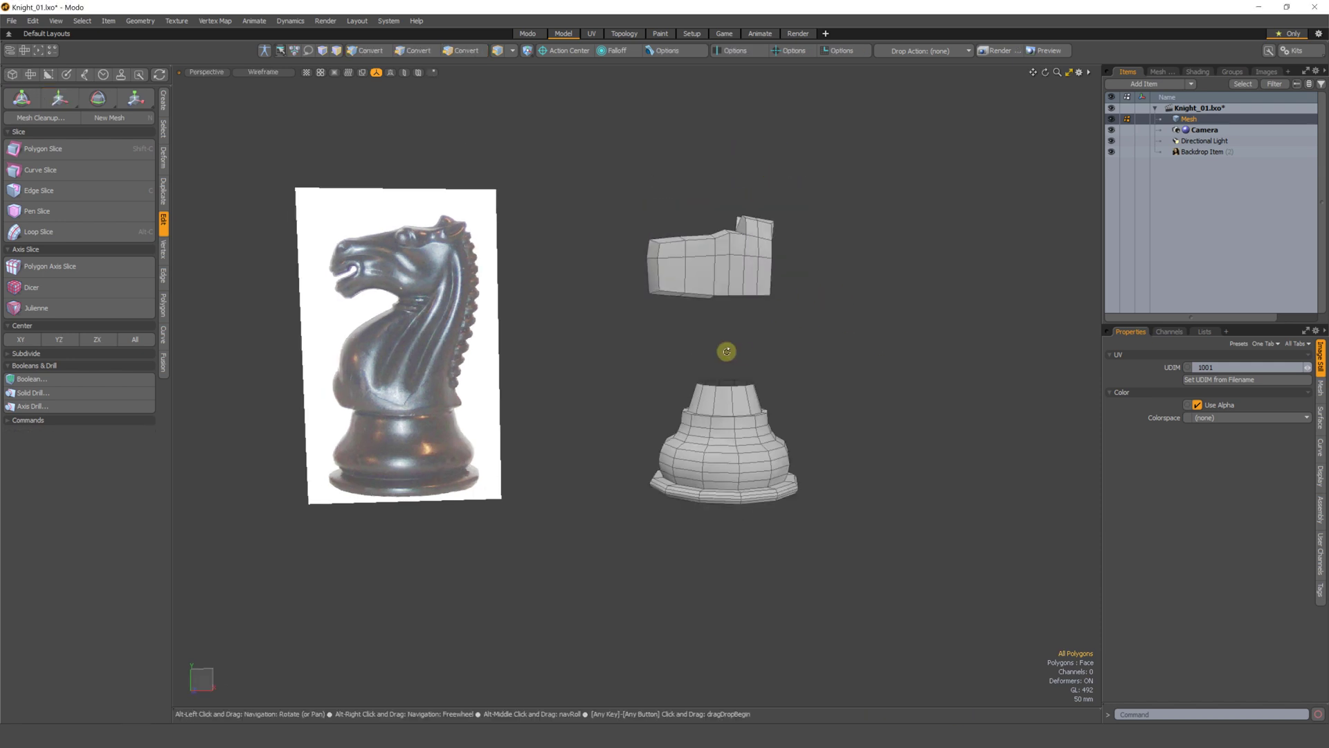
scroll(720, 346, up, 3)
alt+drag(706, 341, 707, 283)
scroll(595, 399, up, 3)
alt+drag(677, 201, 665, 173)
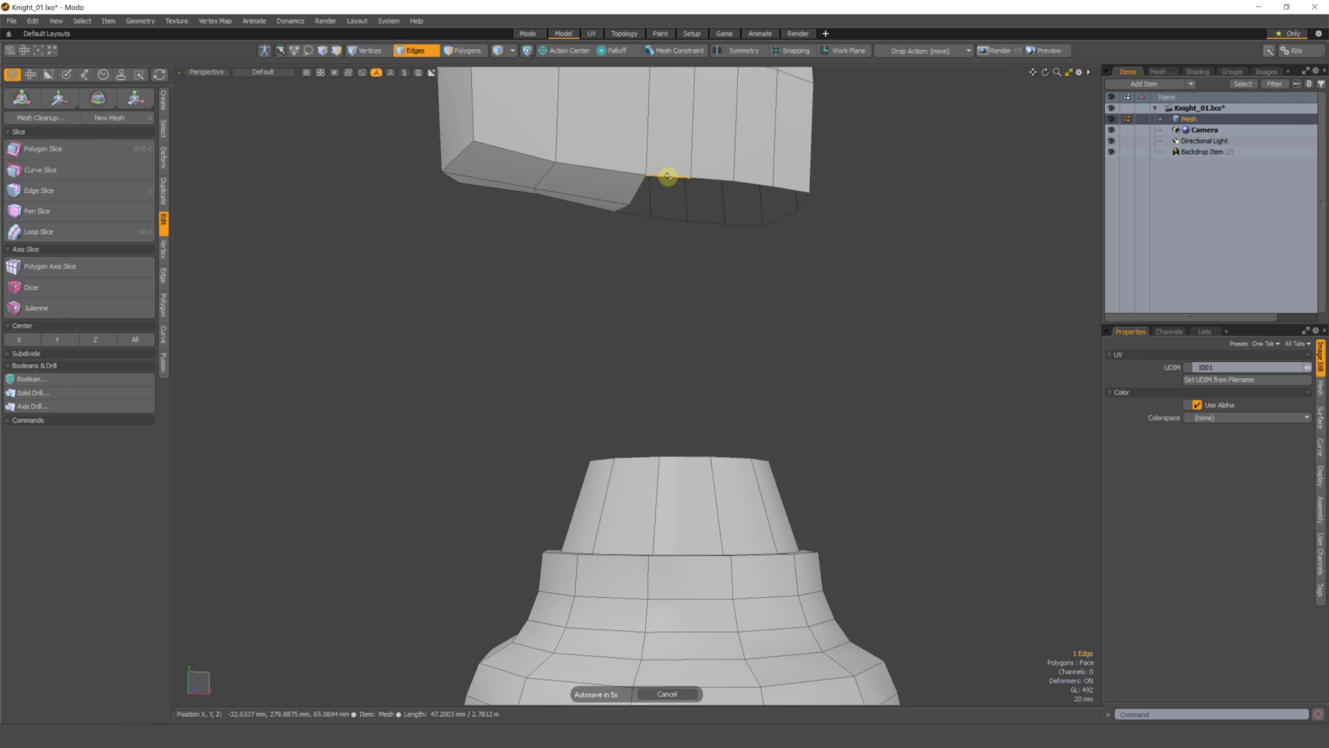
double_click(668, 176)
alt+drag(721, 335, 659, 392)
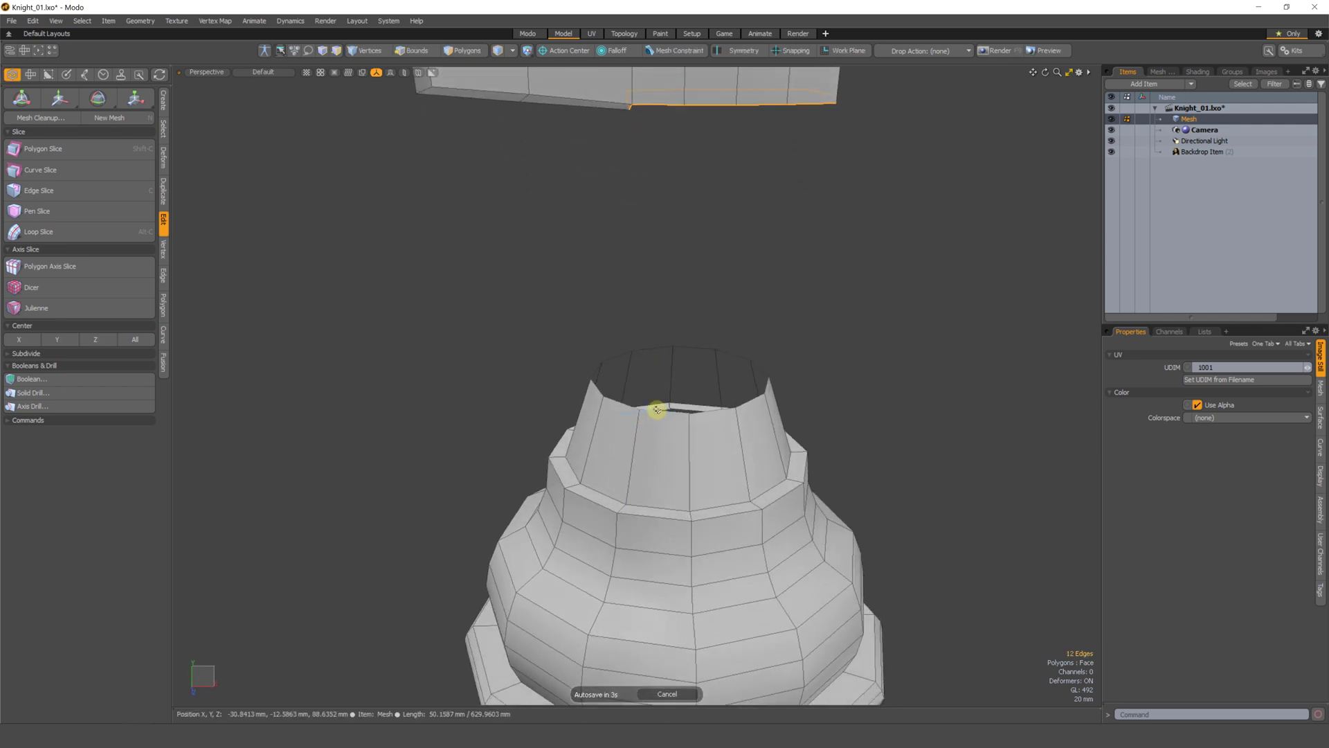
shift+double_click(669, 414)
alt+drag(727, 419, 737, 336)
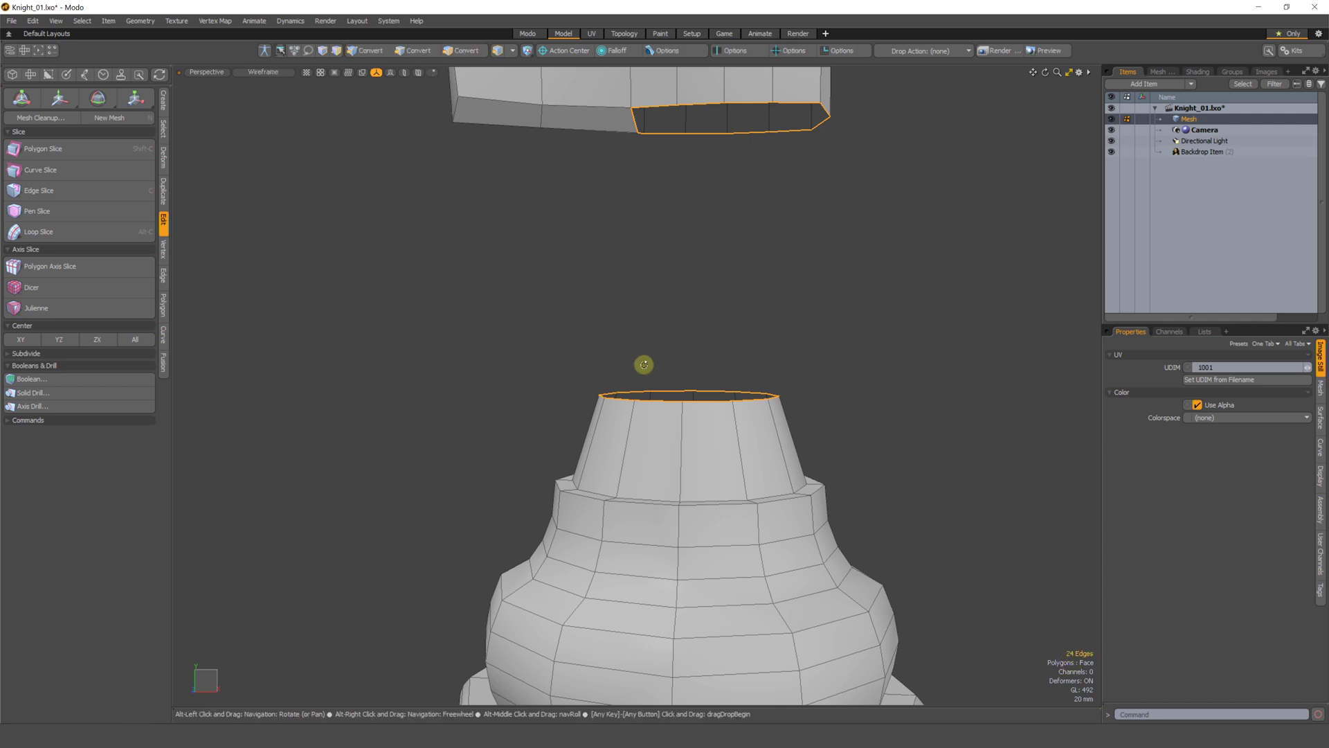
mouse_move(644, 365)
alt+mouse_down()
mouse_move(650, 347)
mouse_move(674, 347)
mouse_move(660, 357)
alt+mouse_up()
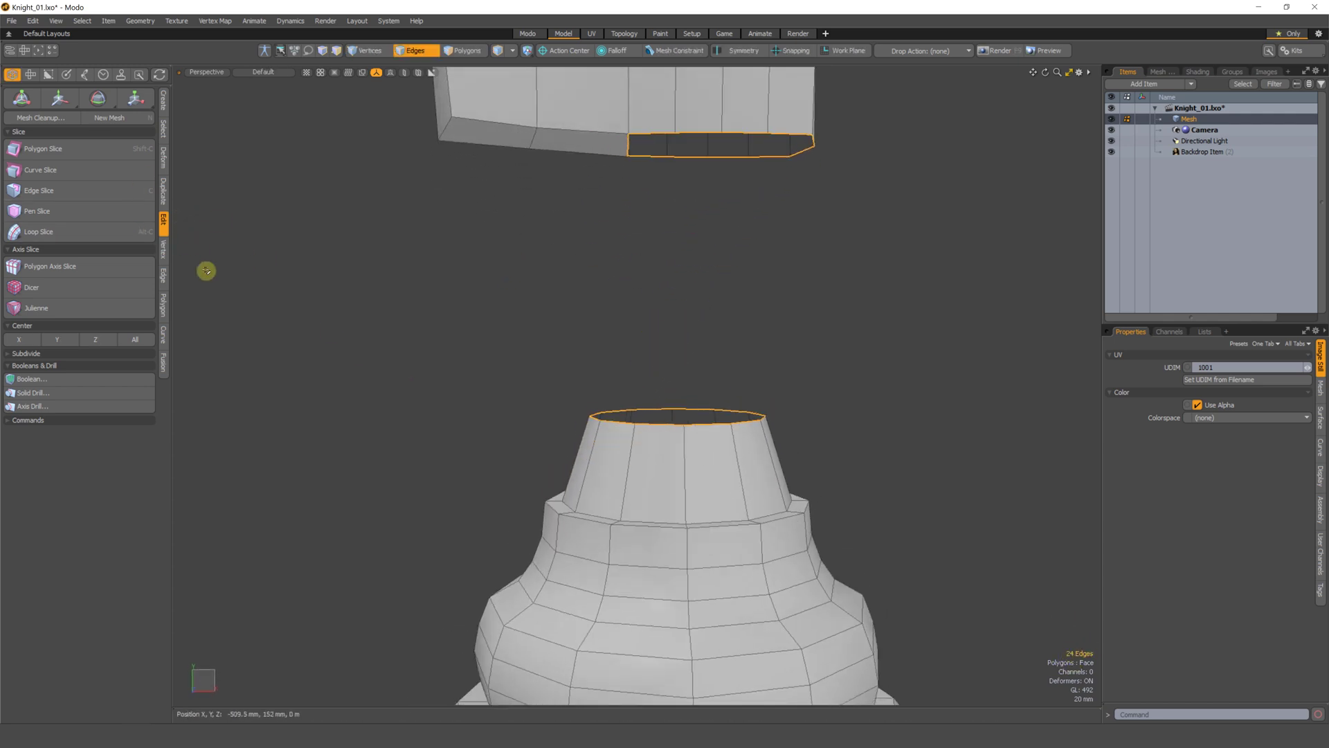
- Bridge the two selected edge loops with 1 segment to form the neck between head and base
click(164, 277)
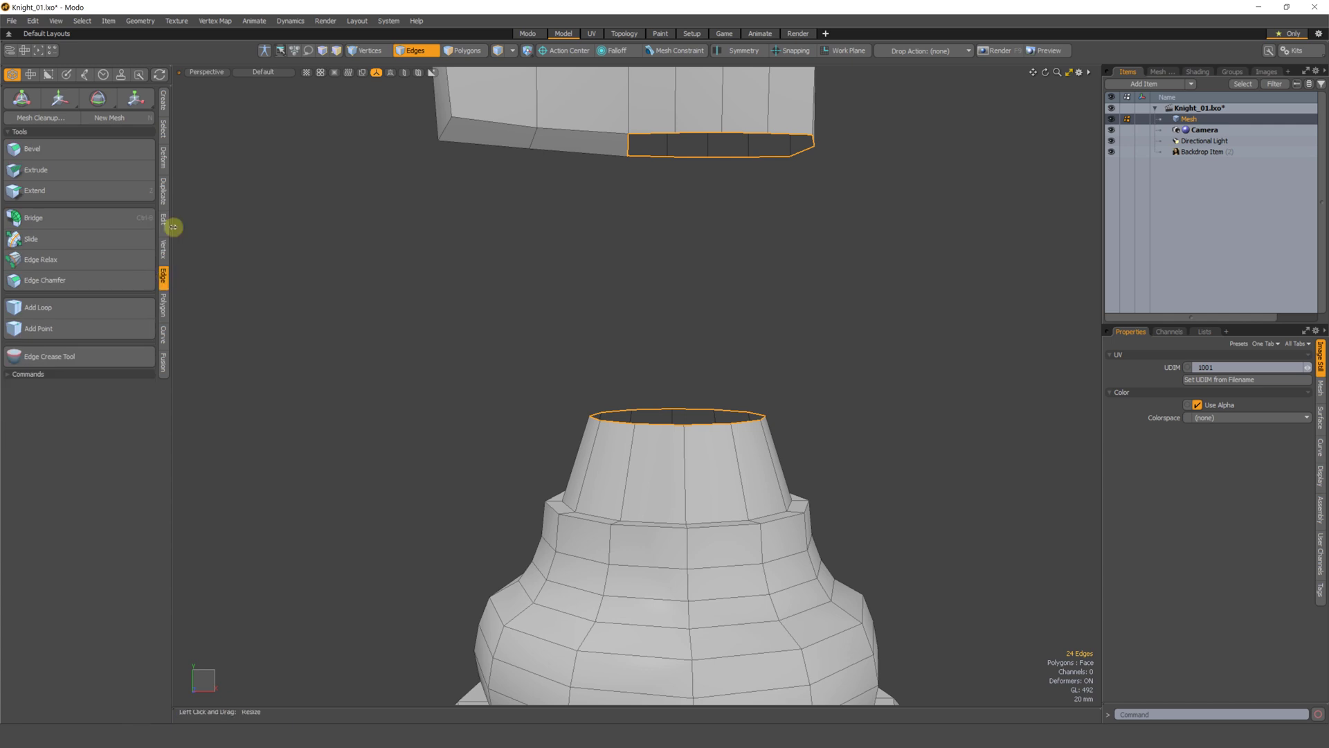
click(88, 219)
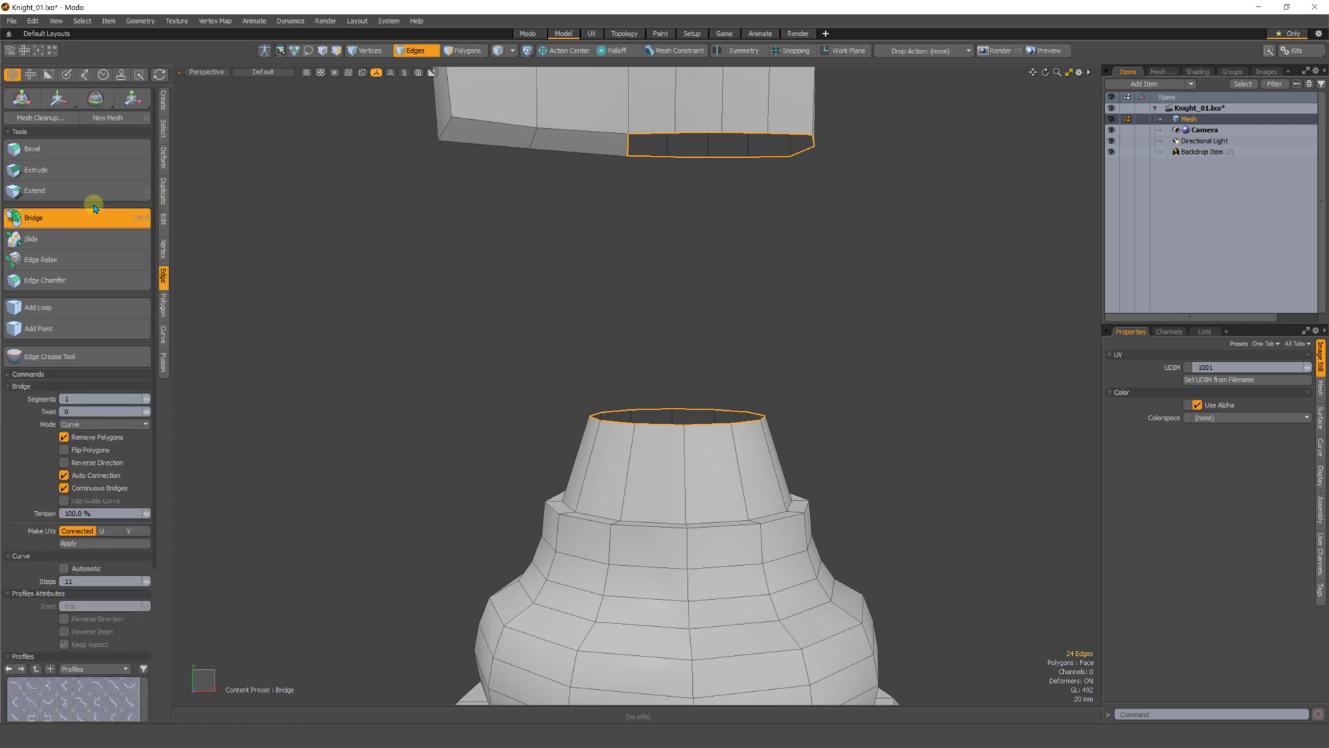
click(419, 290)
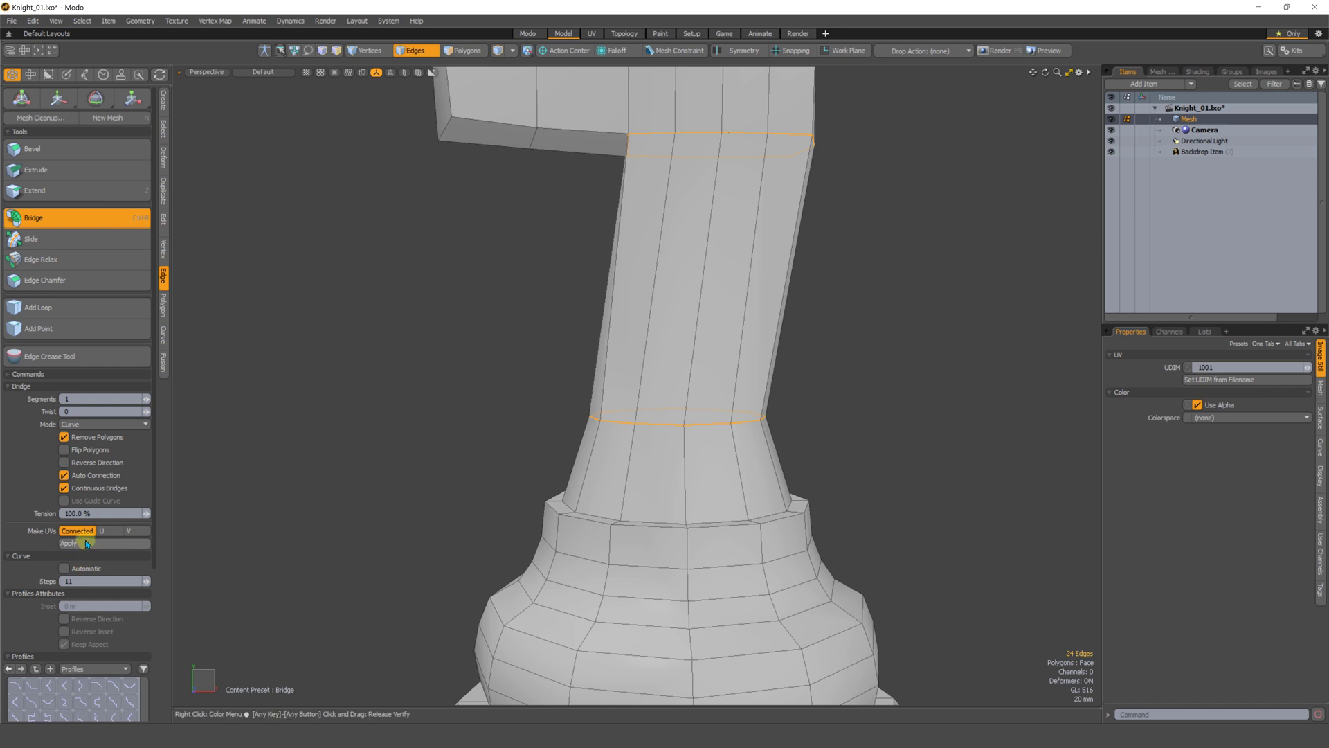
key(space)
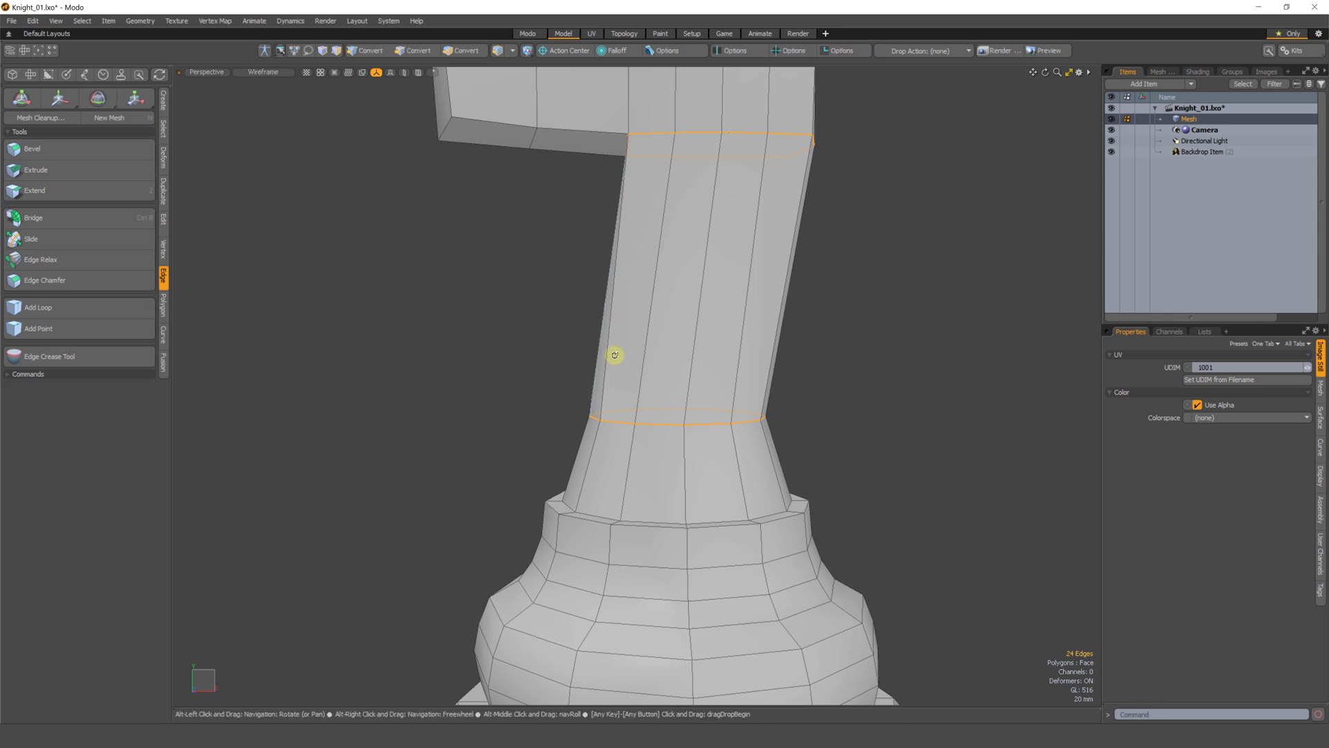
- Examine the chest and mane curves in the reference photo against the bridged neck
alt+drag(614, 353, 376, 317)
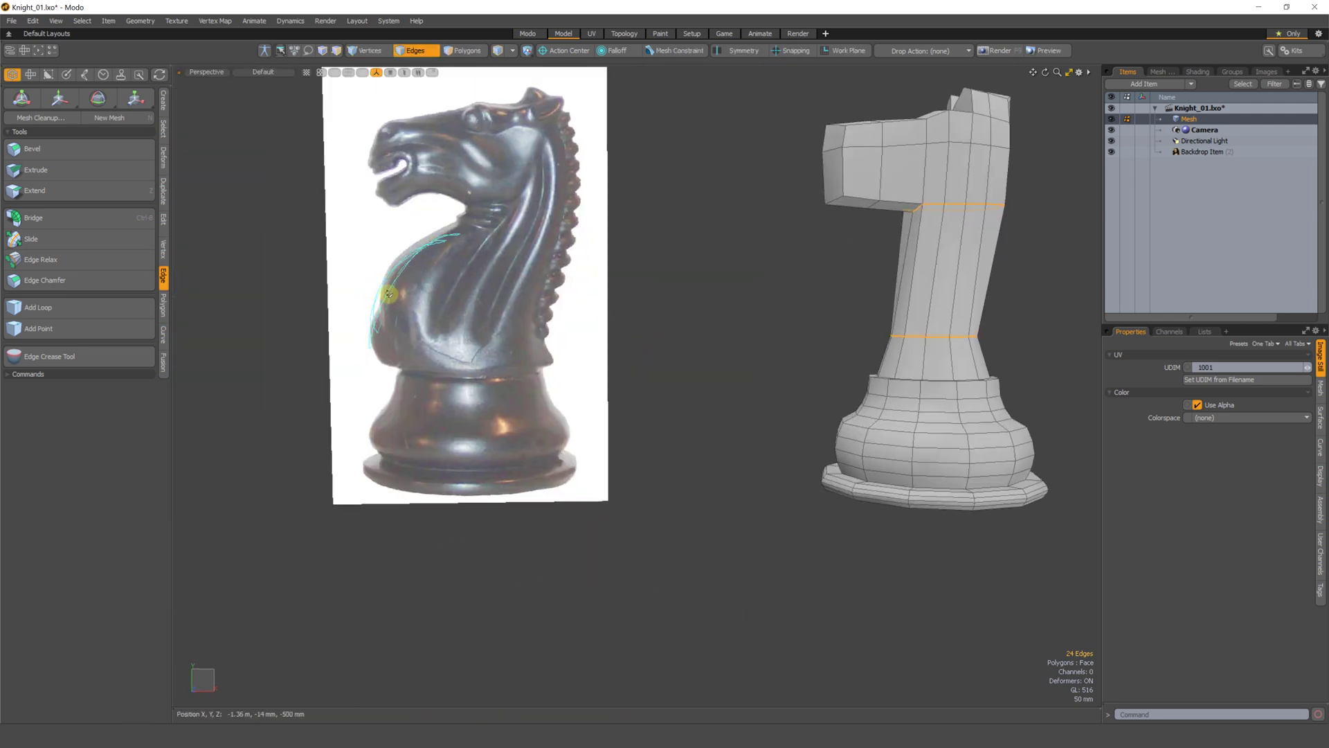
right_drag(389, 294, 452, 241)
alt+shift+drag(815, 390, 532, 383)
alt+shift+drag(273, 276, 319, 289)
right_drag(317, 242, 323, 252)
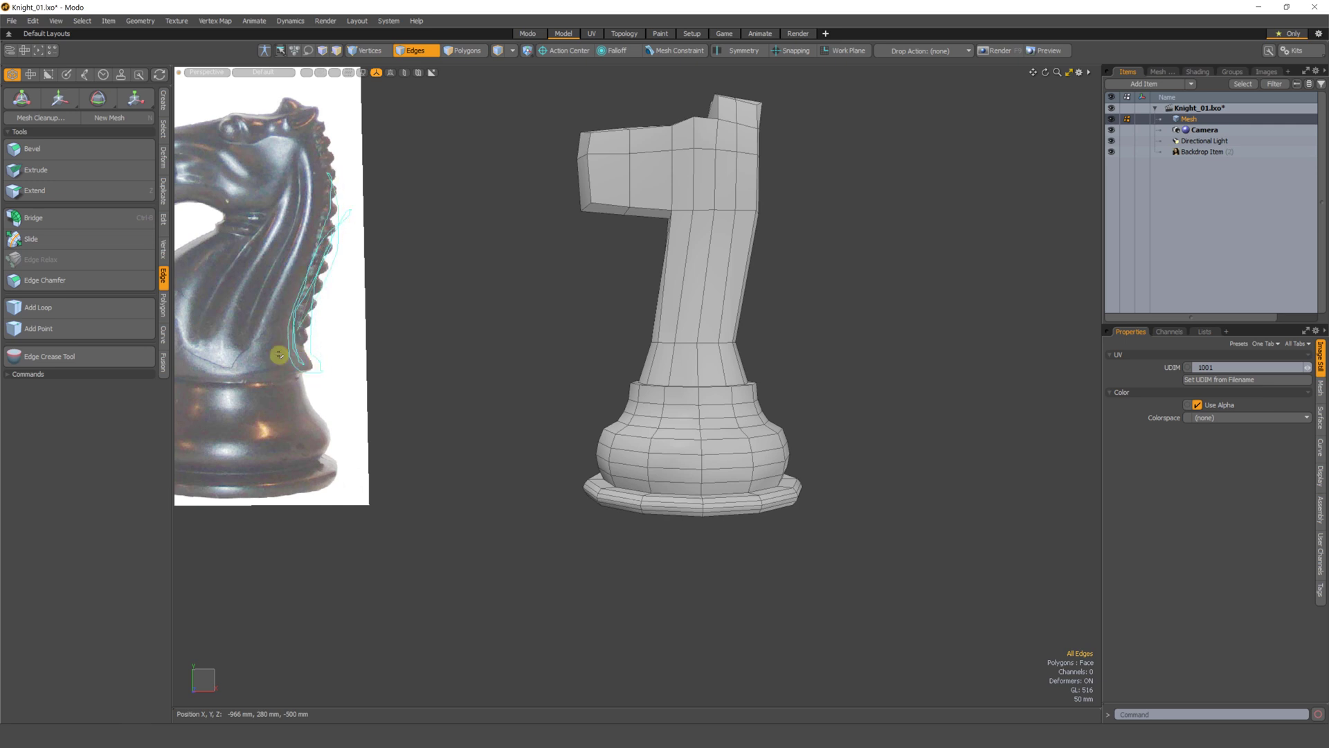
right_drag(280, 355, 283, 355)
- Select edges running up the neck and add three evenly spaced loop slices around it
mouse_move(670, 355)
alt+mouse_down()
mouse_move(703, 347)
mouse_move(700, 329)
alt+mouse_up()
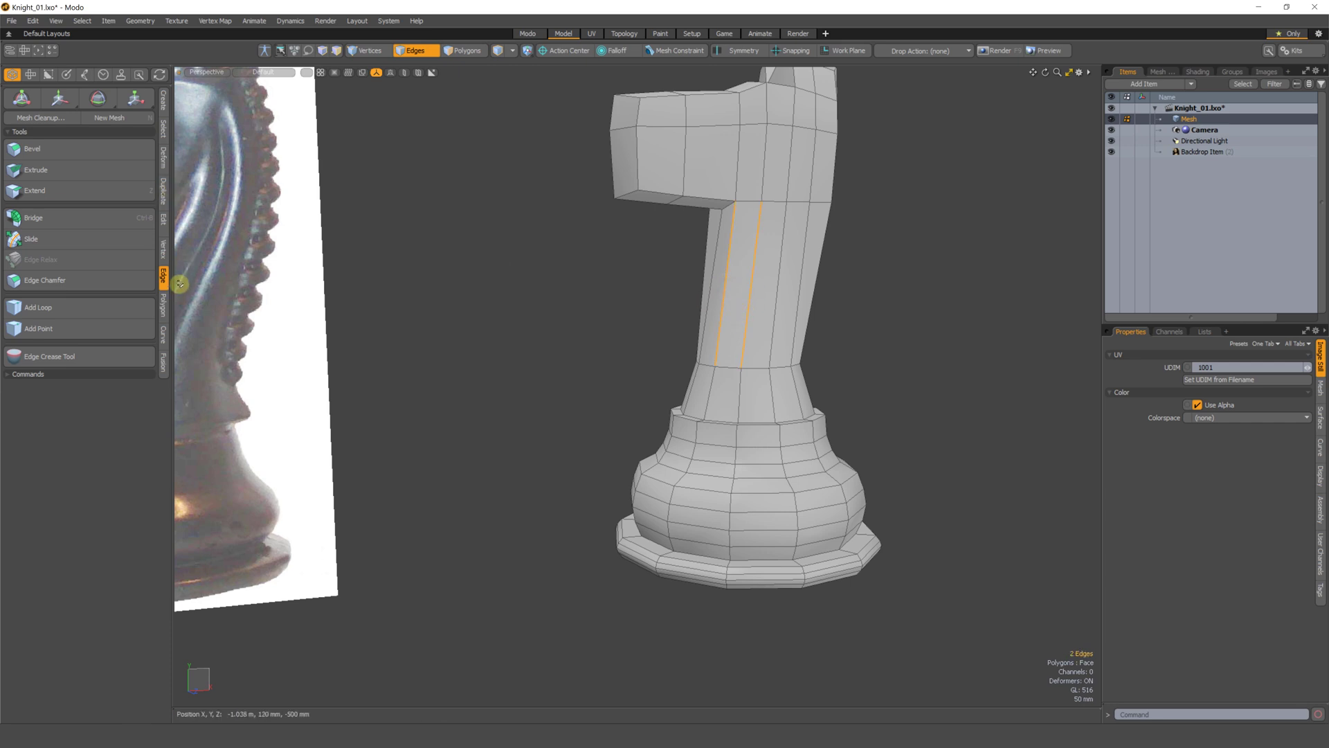
click(160, 227)
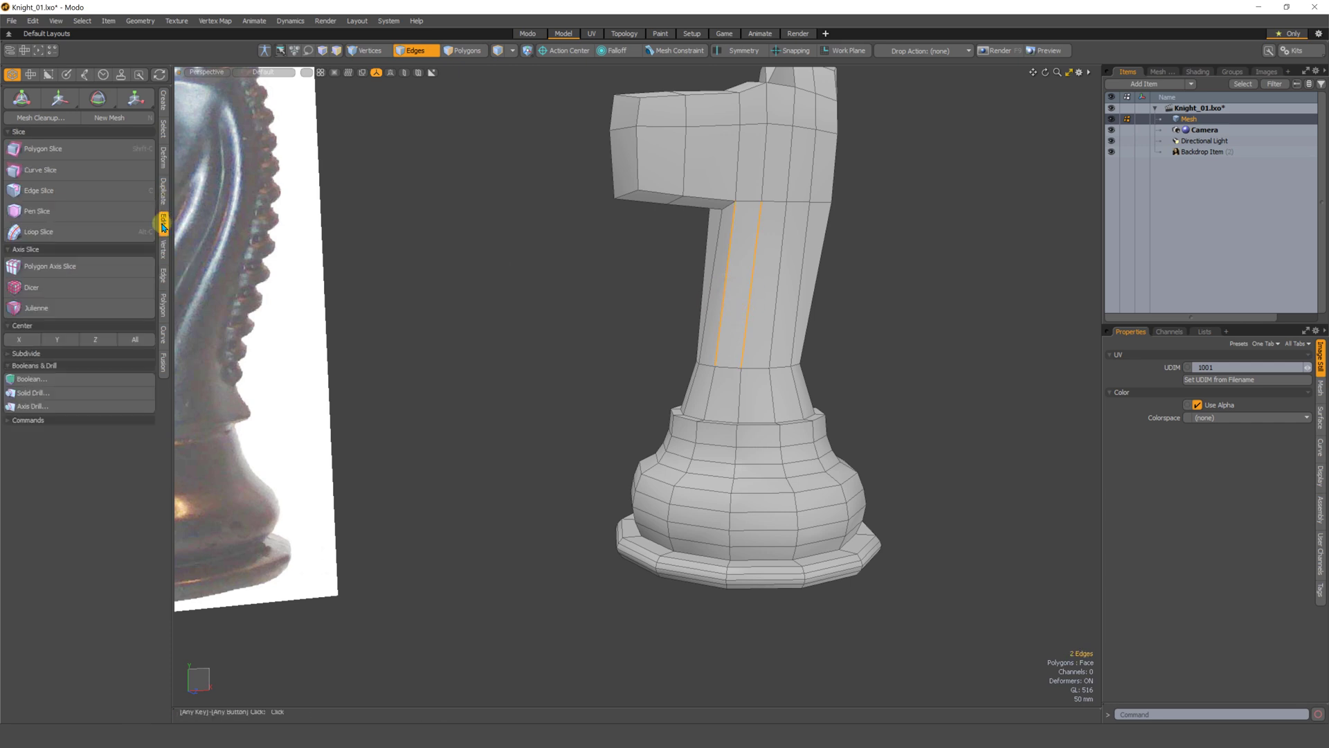
click(68, 234)
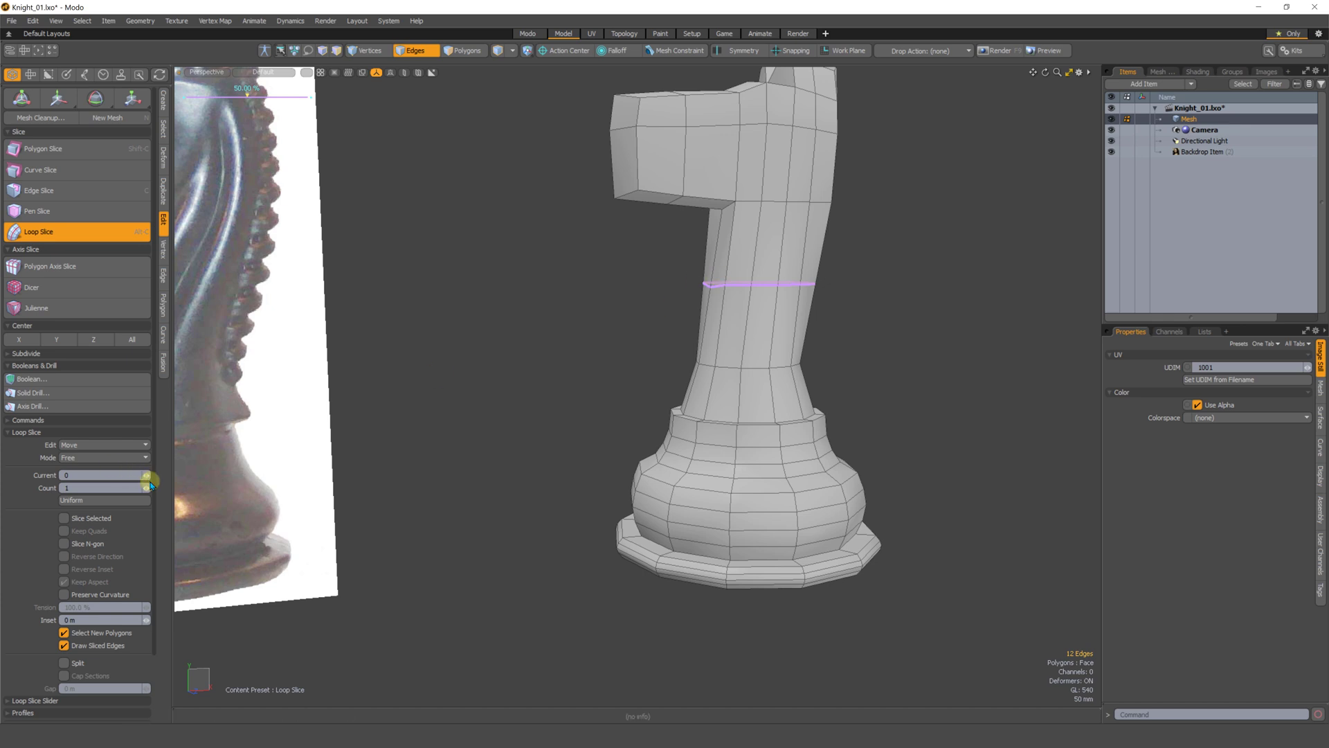
click(147, 488)
alt+drag(582, 421, 596, 425)
mouse_move(656, 276)
alt+mouse_down()
mouse_move(628, 319)
mouse_move(664, 259)
alt+mouse_up()
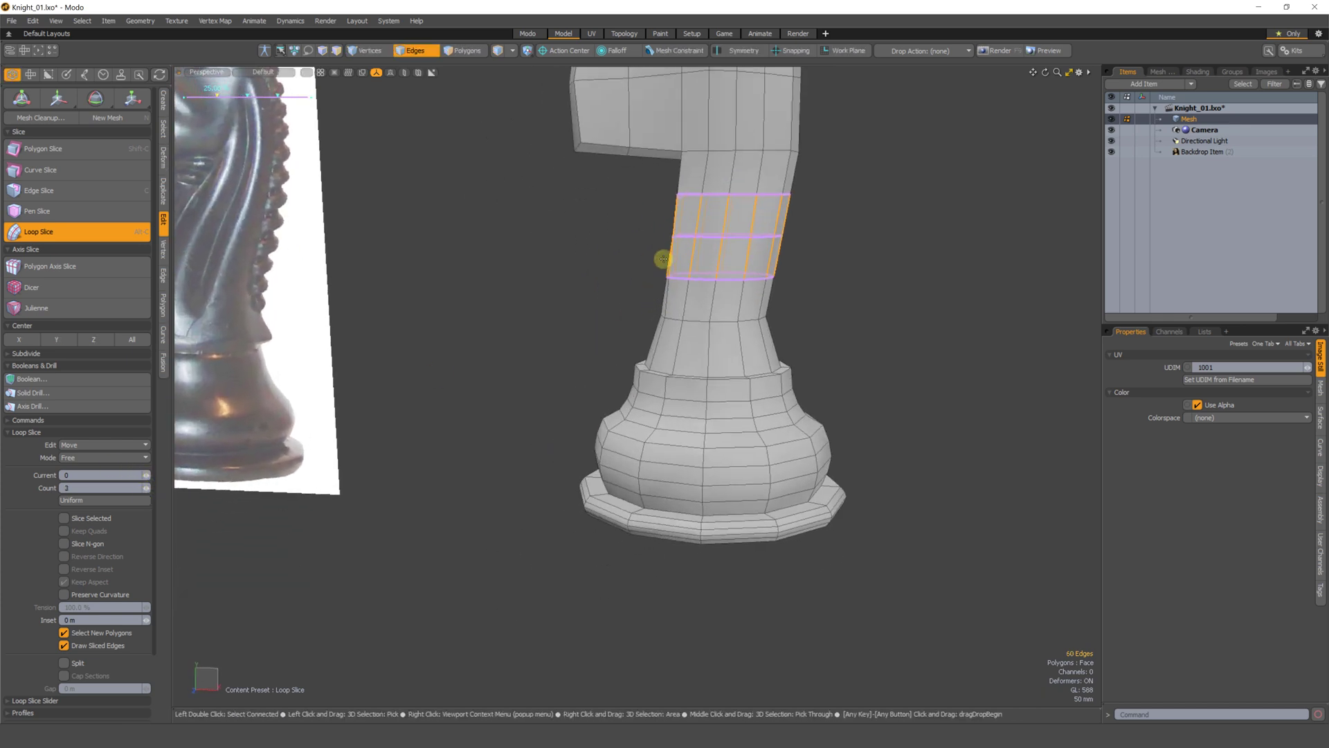
key(space)
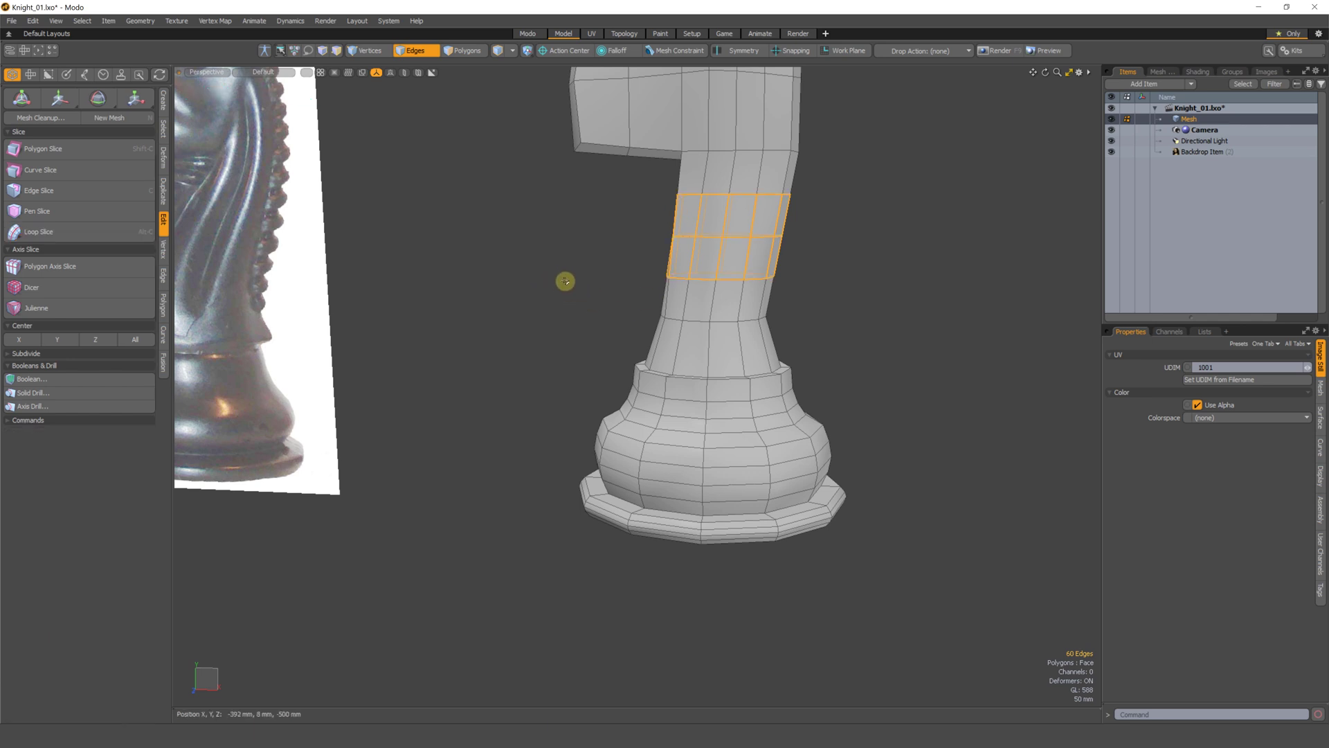
- Clear the edge selection and frame the whole knight beside the reference photo in the front view
click(618, 312)
key(ctrl+space)
click(637, 327)
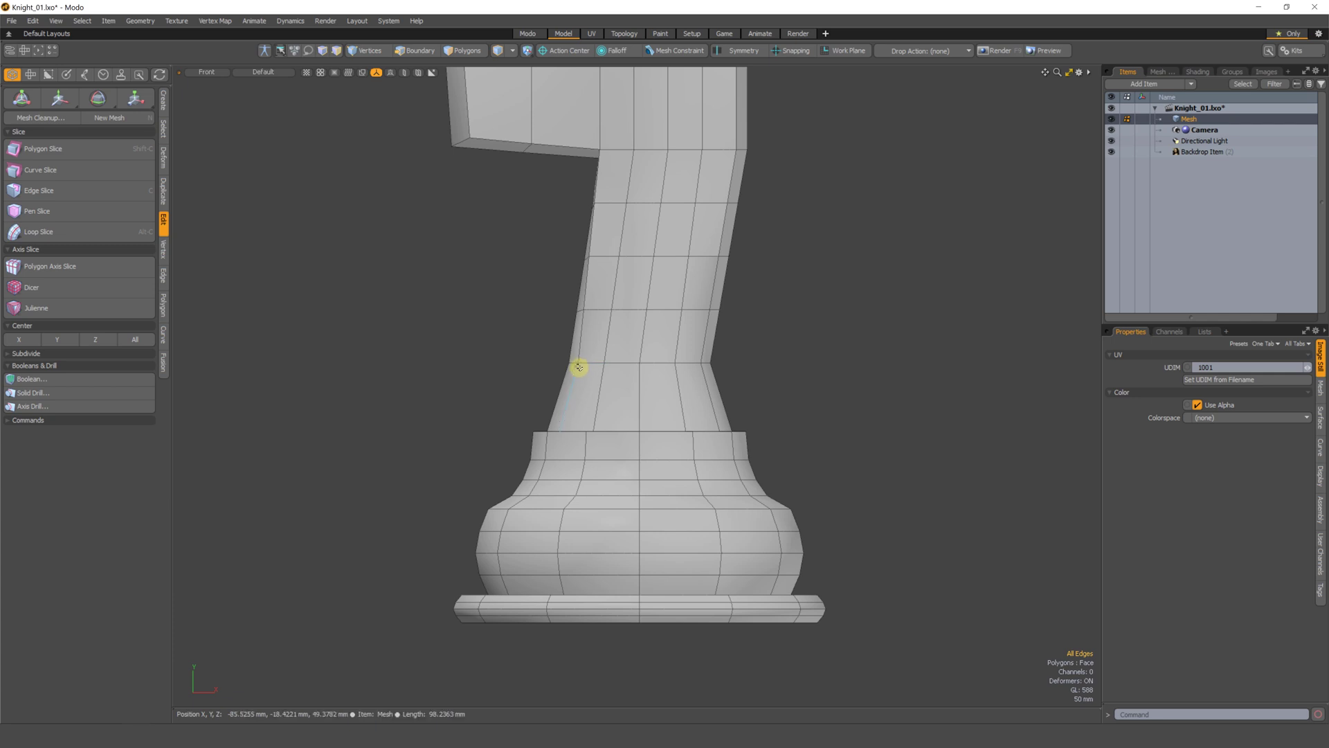
key(ctrl+space)
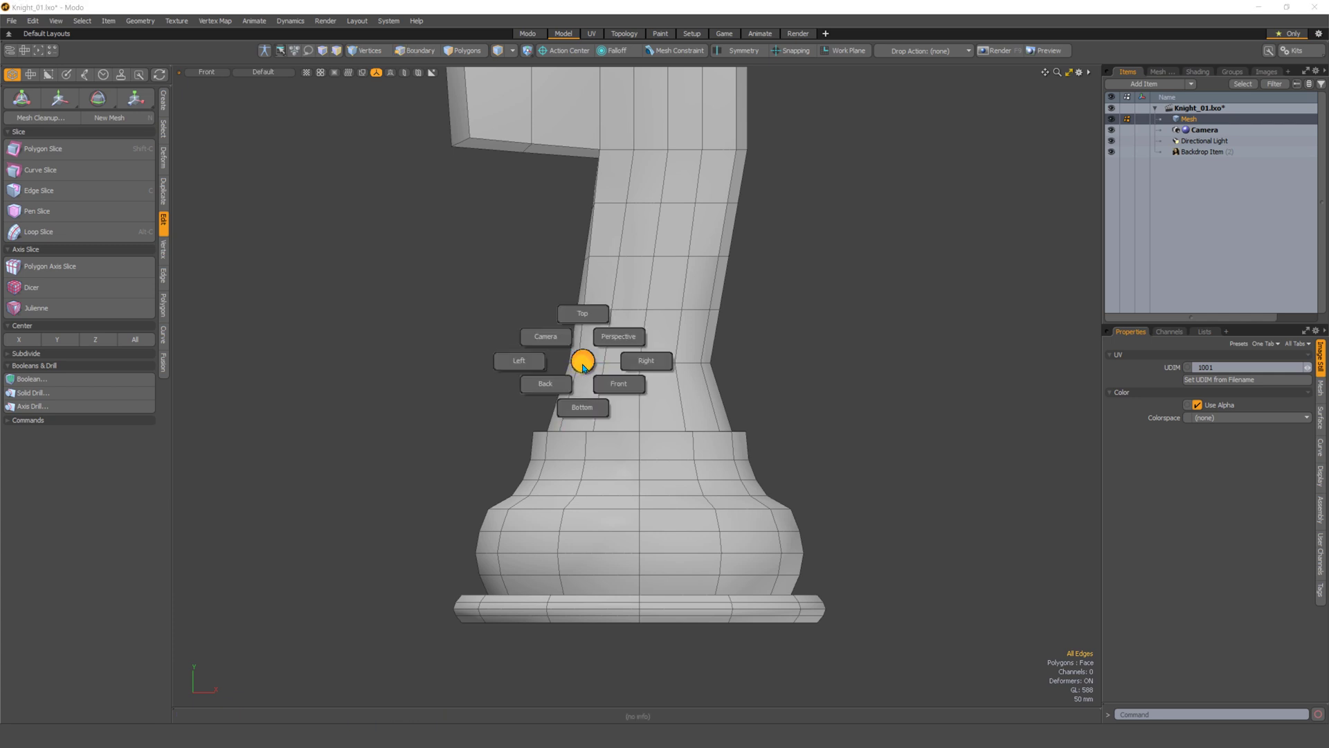
click(612, 382)
click(207, 74)
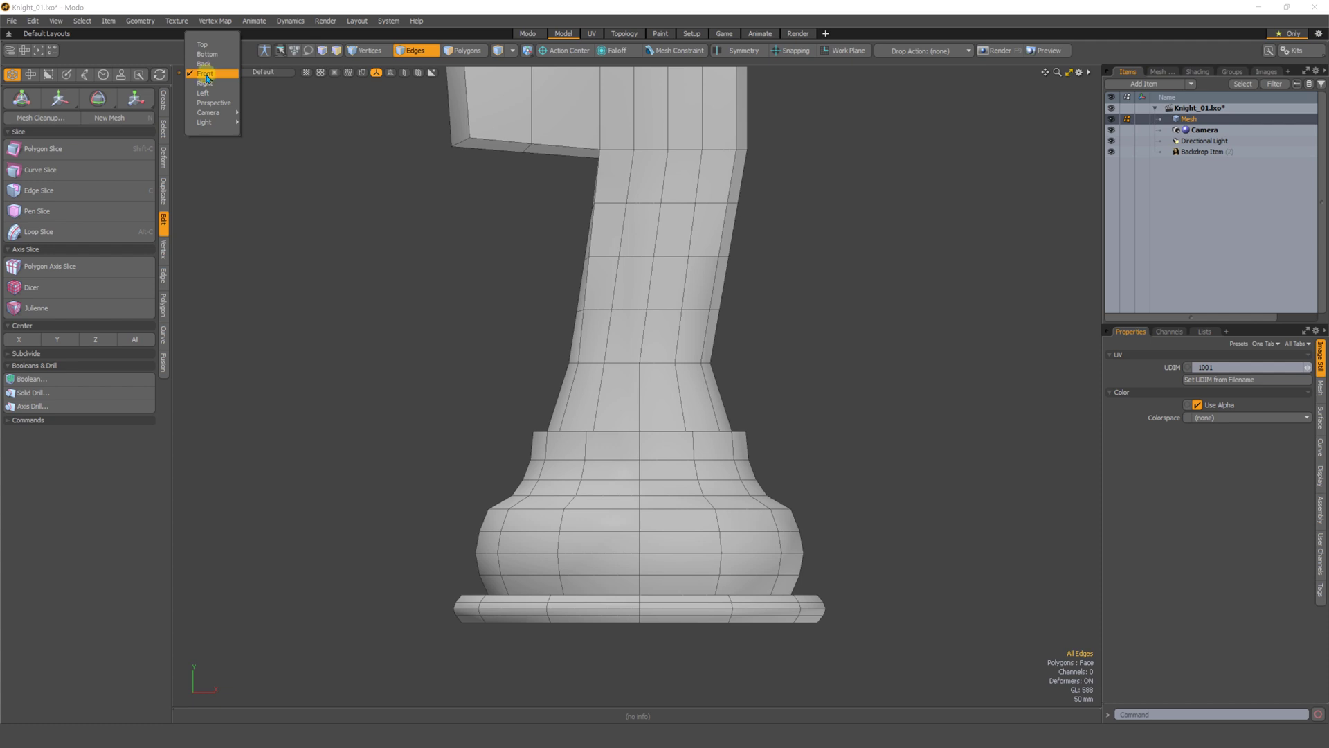
click(207, 74)
scroll(578, 306, up, 3)
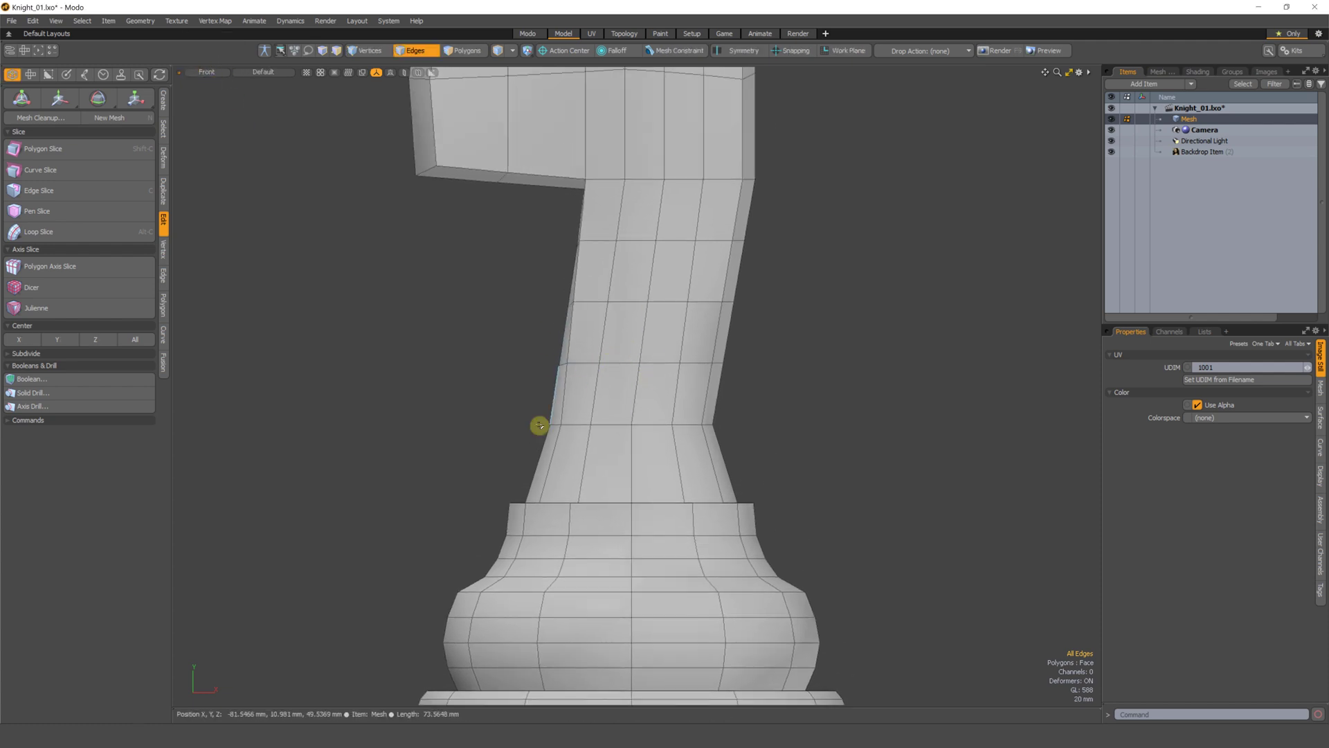
scroll(540, 425, down, 4)
alt+shift+drag(571, 385, 664, 356)
scroll(623, 399, up, 1)
alt+shift+drag(675, 423, 726, 444)
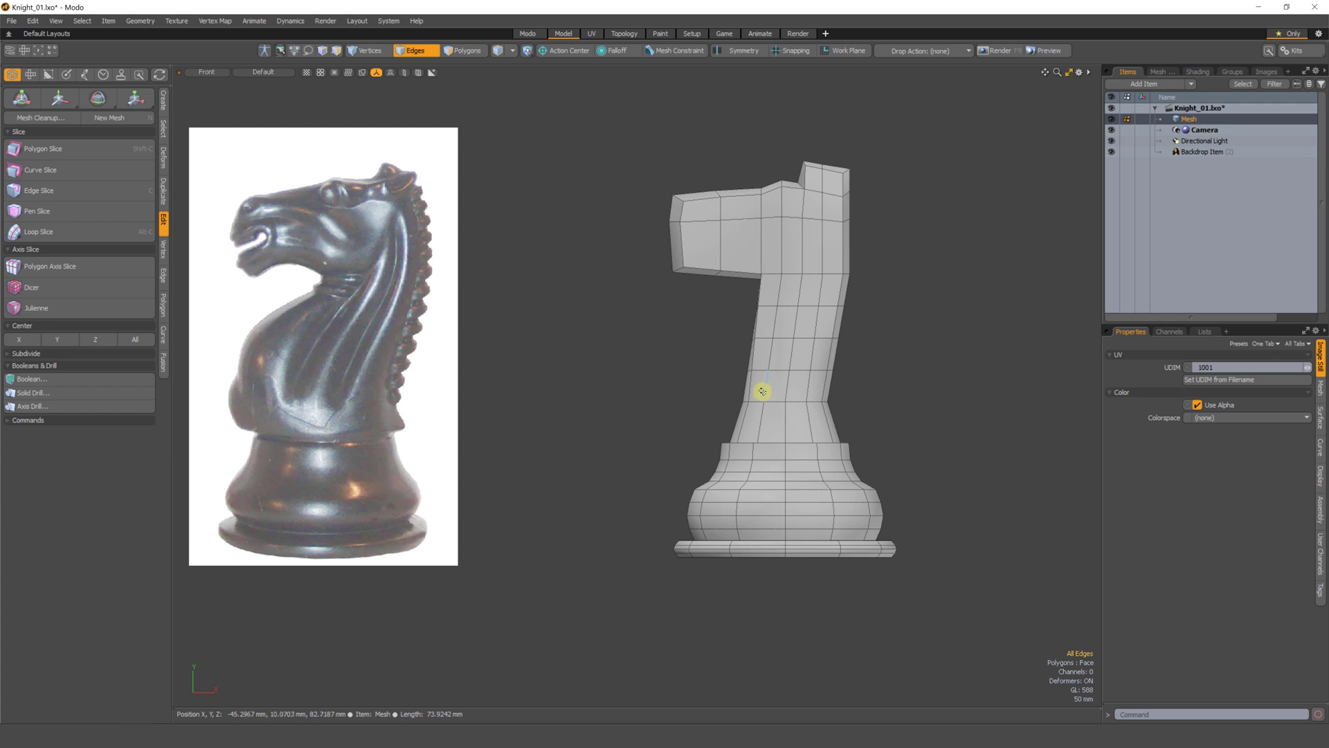
- Select the edge loop where the neck joins the base, checking it in perspective before returning to the front view
click(370, 50)
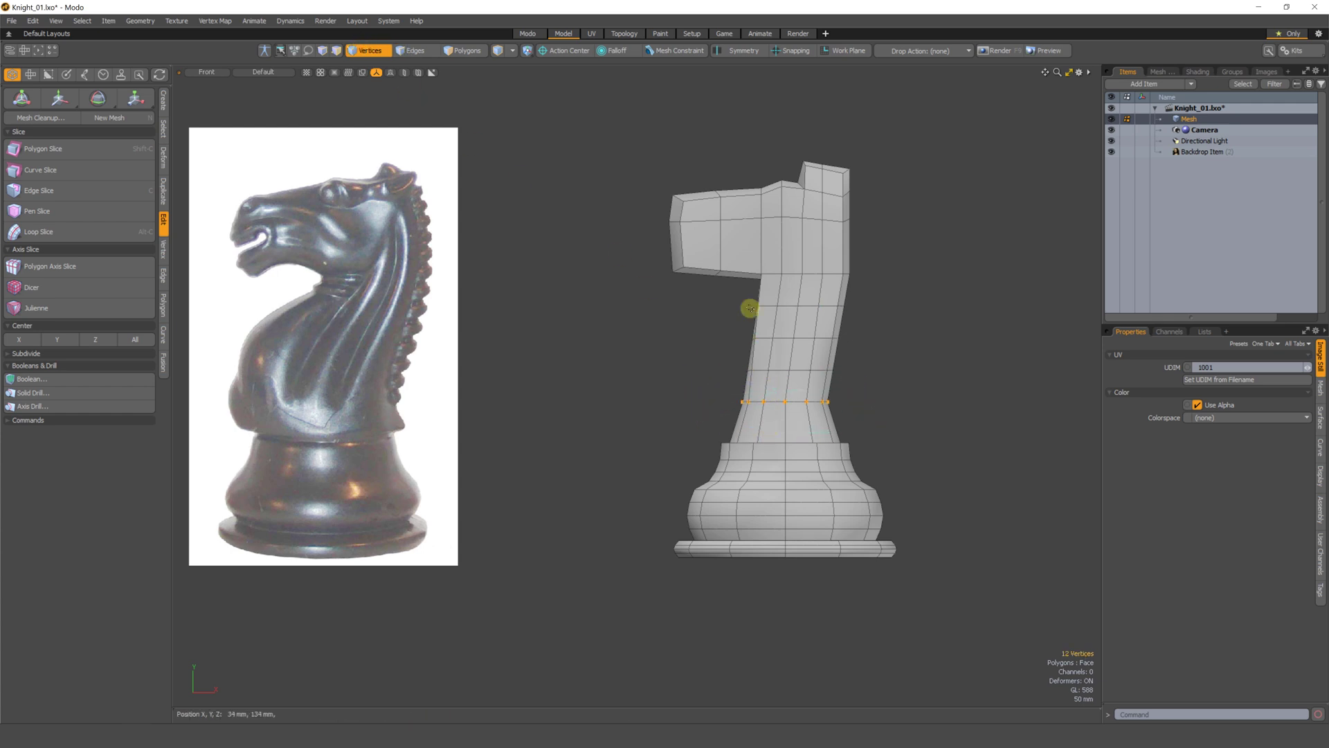
click(415, 50)
double_click(772, 401)
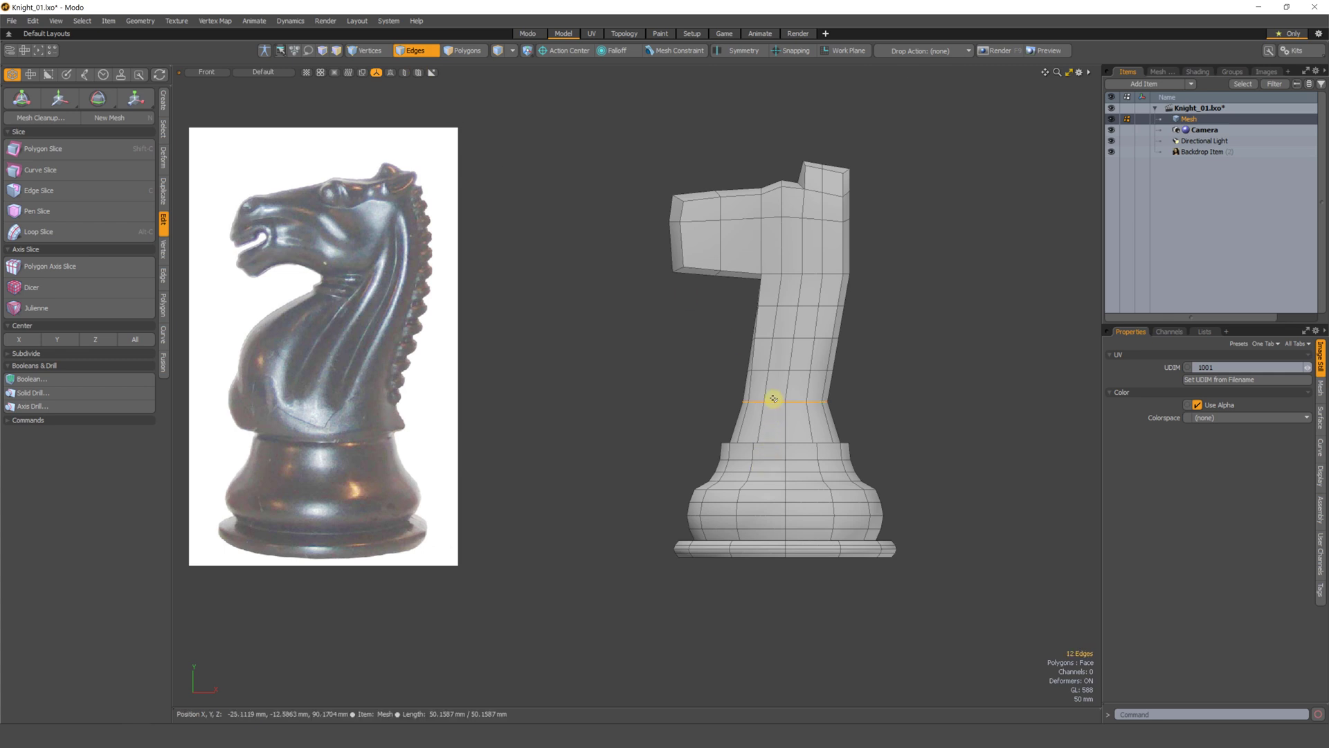
alt+drag(775, 445, 697, 415)
alt+drag(654, 454, 739, 394)
key(w)
key(ctrl+space)
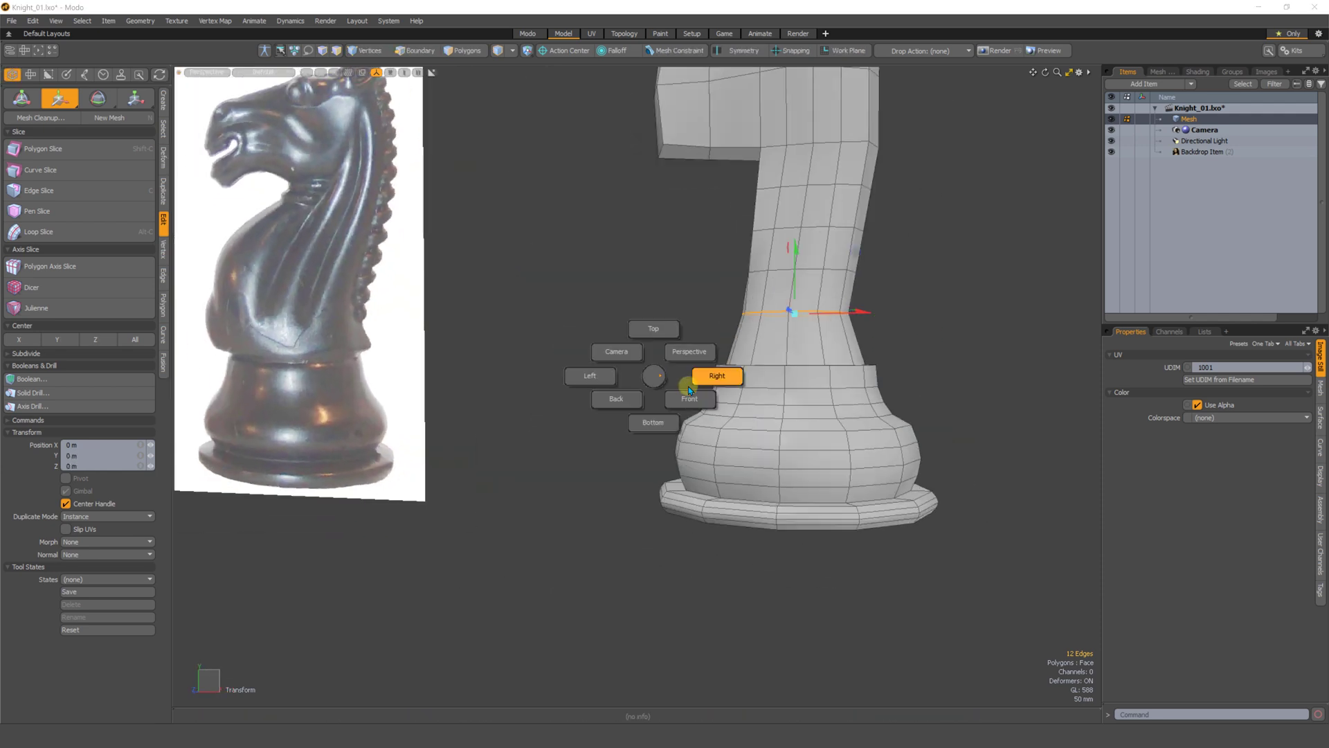
click(711, 377)
key(r)
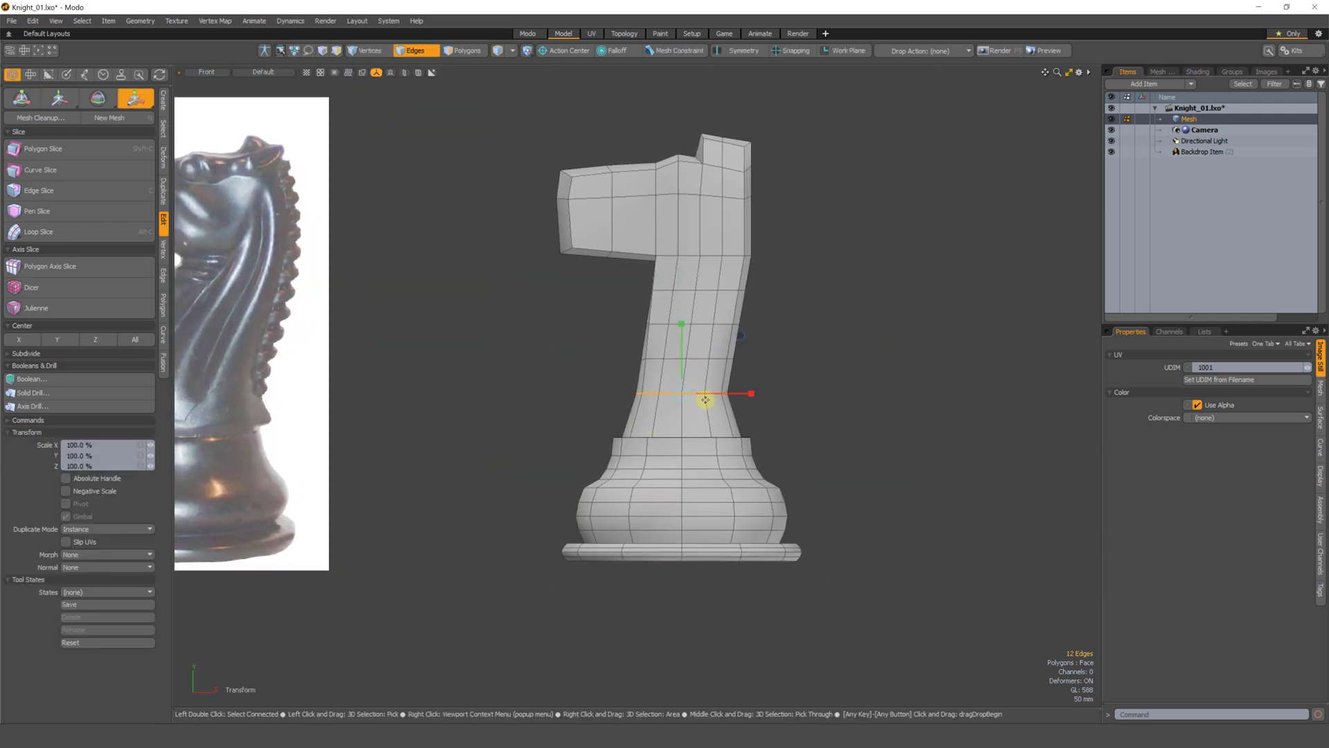
drag(713, 396, 758, 395)
key(ctrl+z)
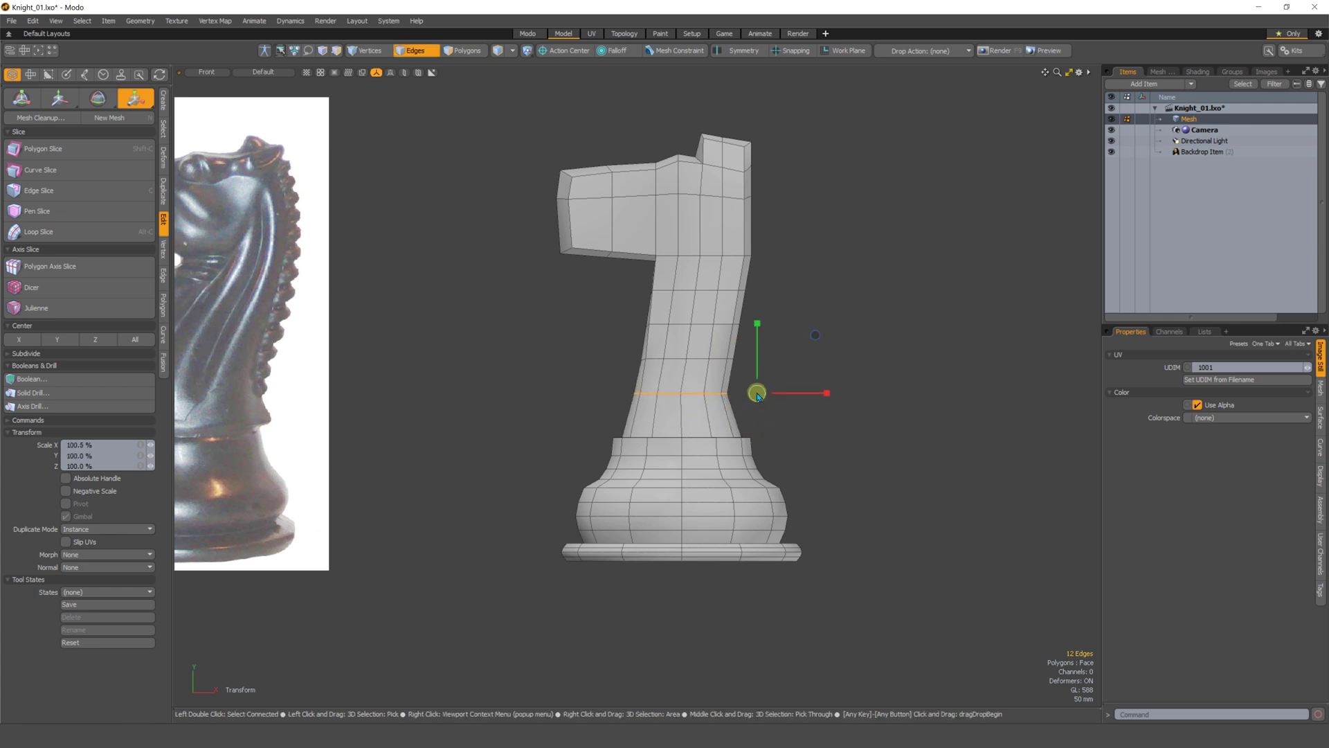
click(807, 405)
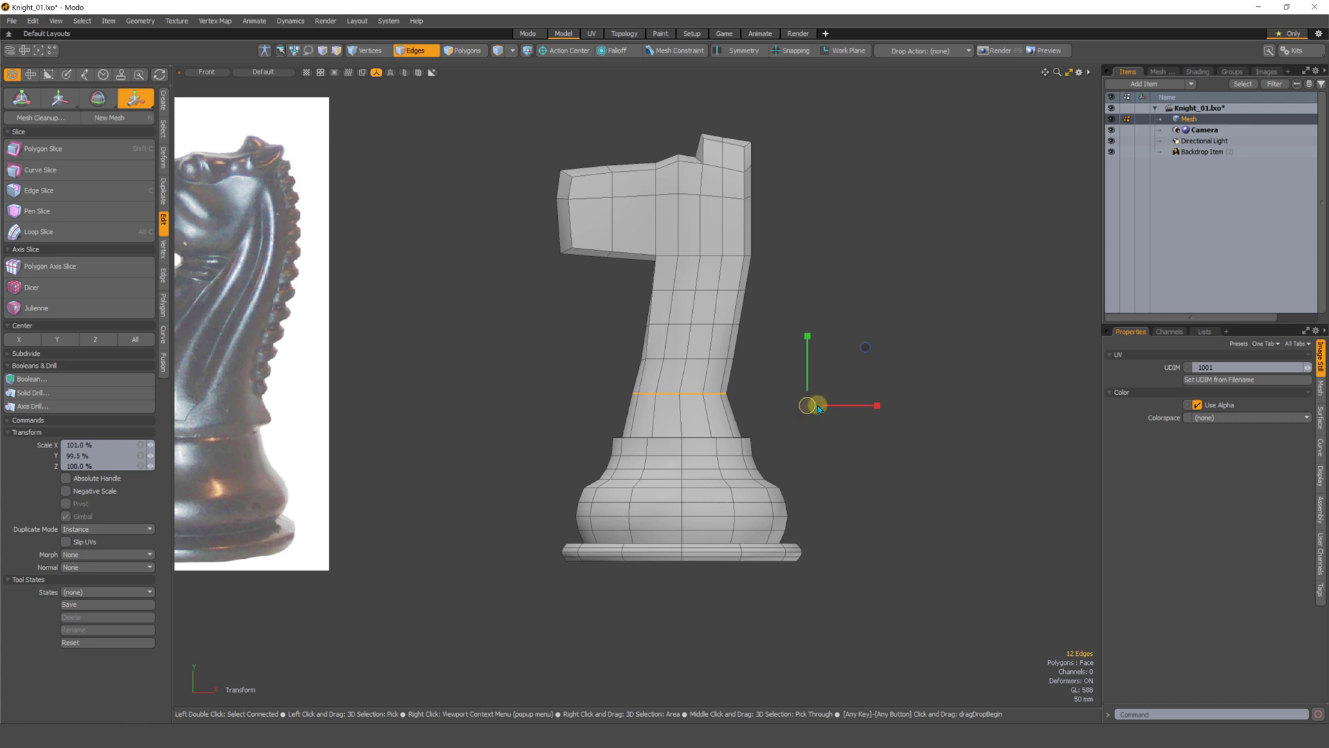
drag(818, 408, 802, 380)
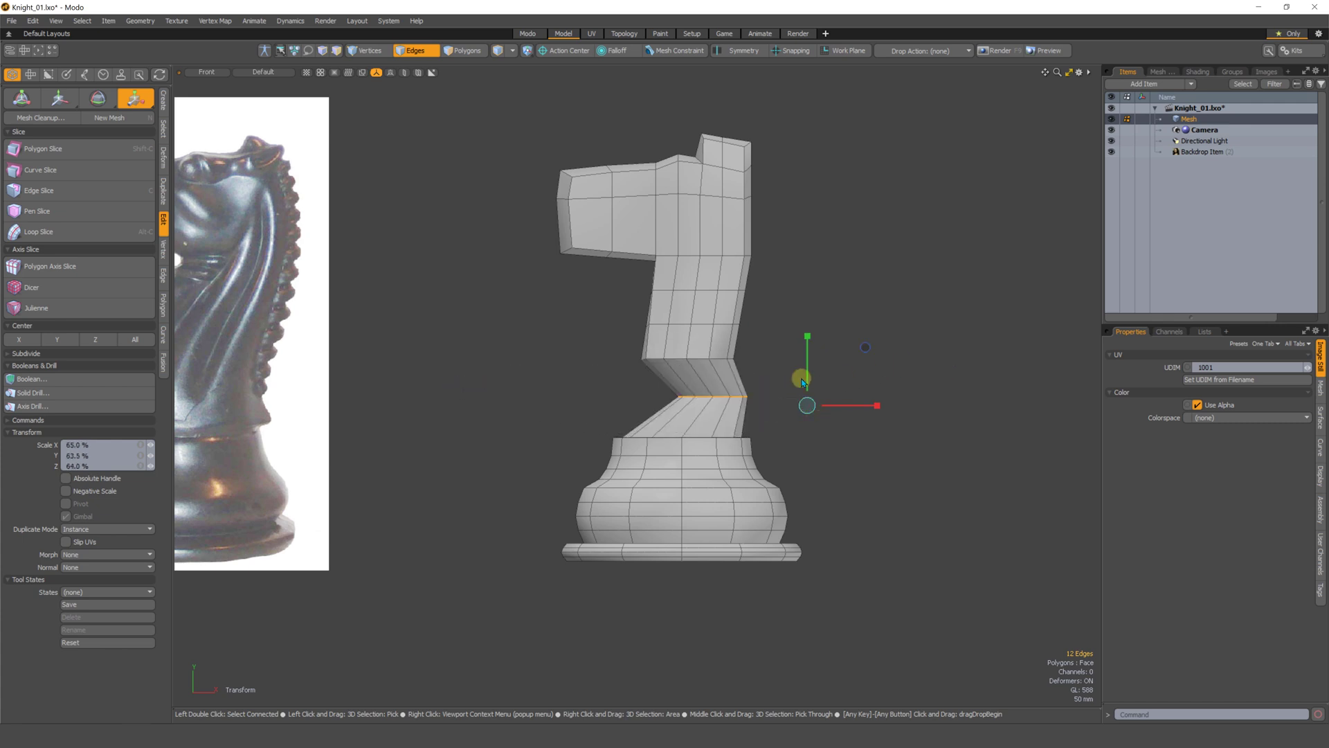
key(ctrl+z)
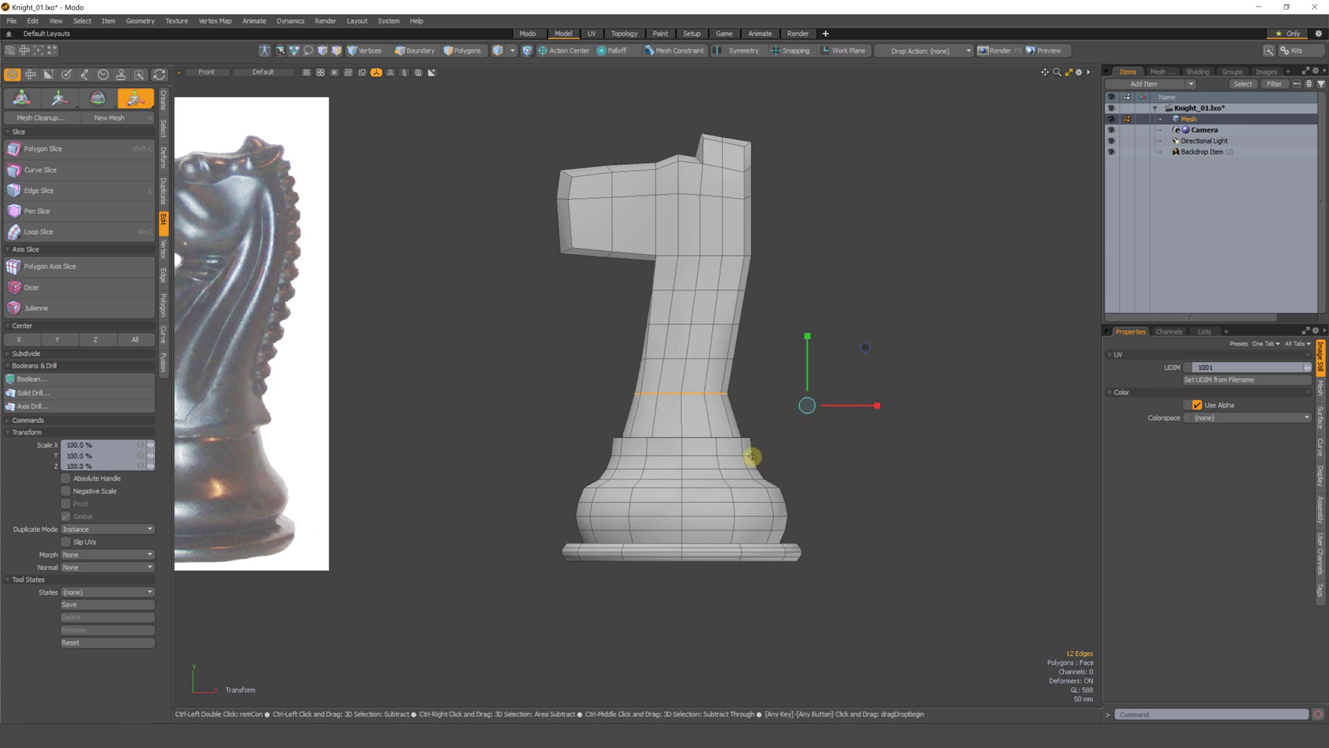
key(ctrl+z)
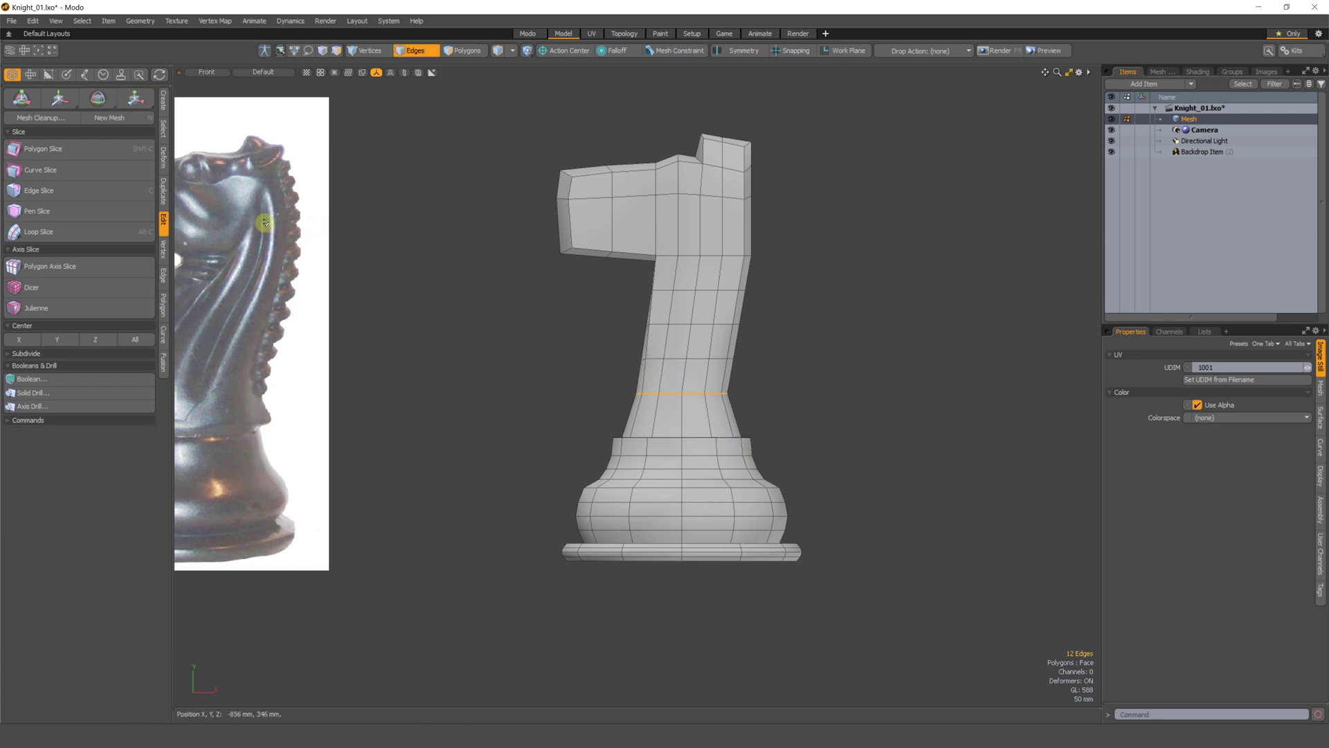
- Widen the edge loop at the neck's lower end by scaling it along X, and shift it slightly forward
click(135, 98)
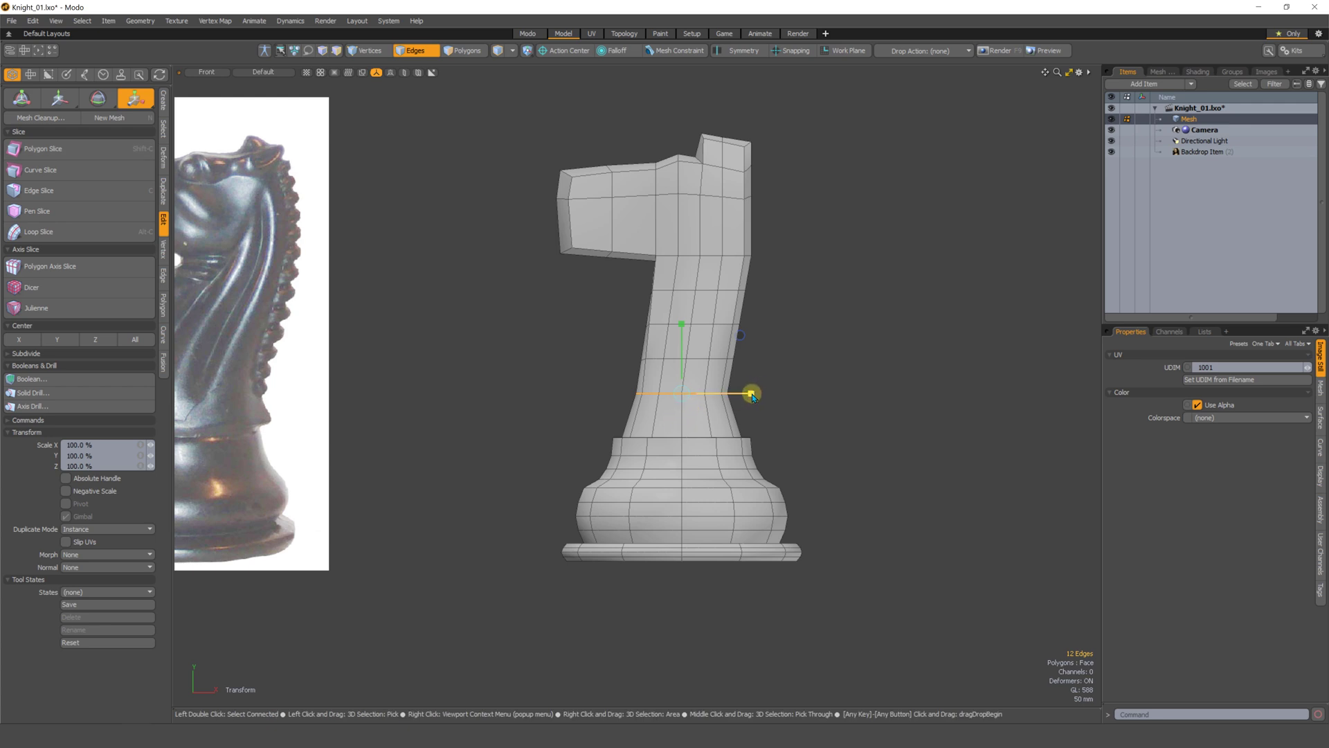
drag(754, 392, 754, 331)
key(w)
key(space)
- Select the lowest sliced edge loop of the neck, move it forward and widen it along X
double_click(697, 359)
key(w)
key(r)
key(space)
- Scale the middle sliced edge loop of the neck to 126% along X and move it forward toward the chest
key(r)
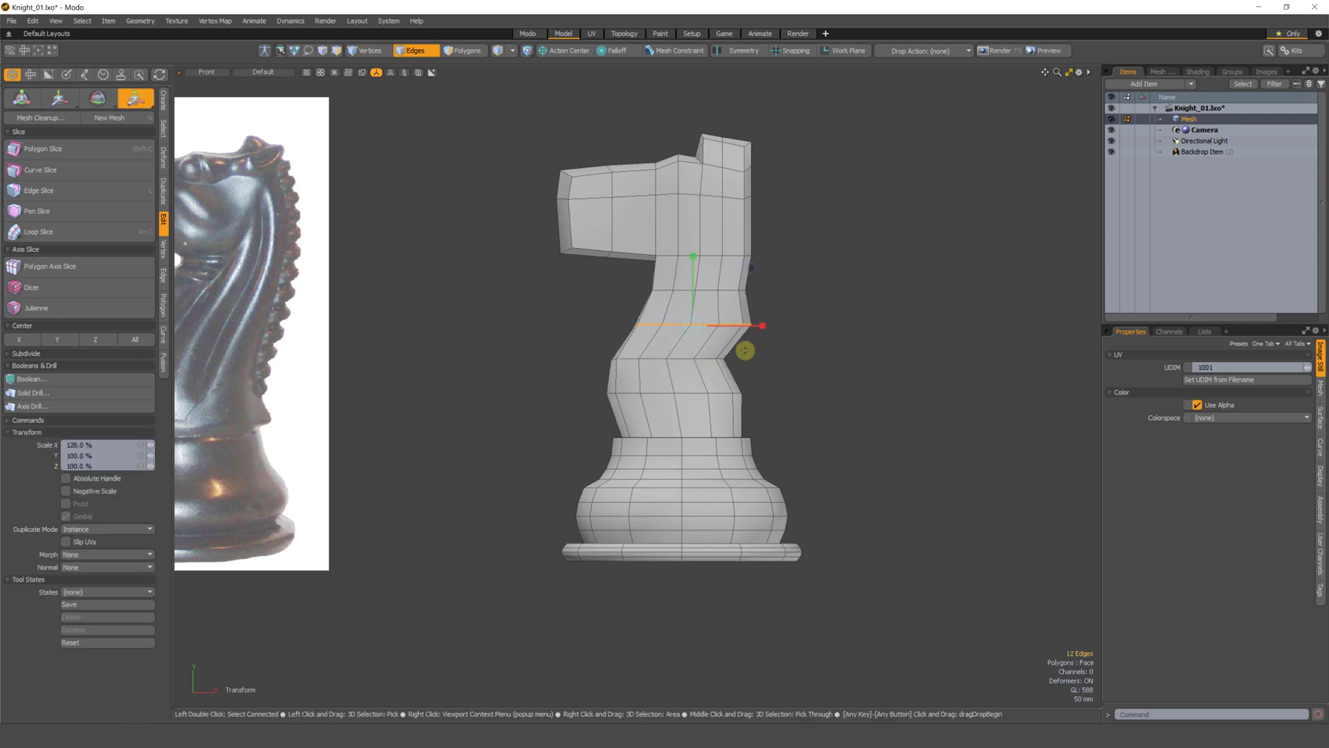
key(w)
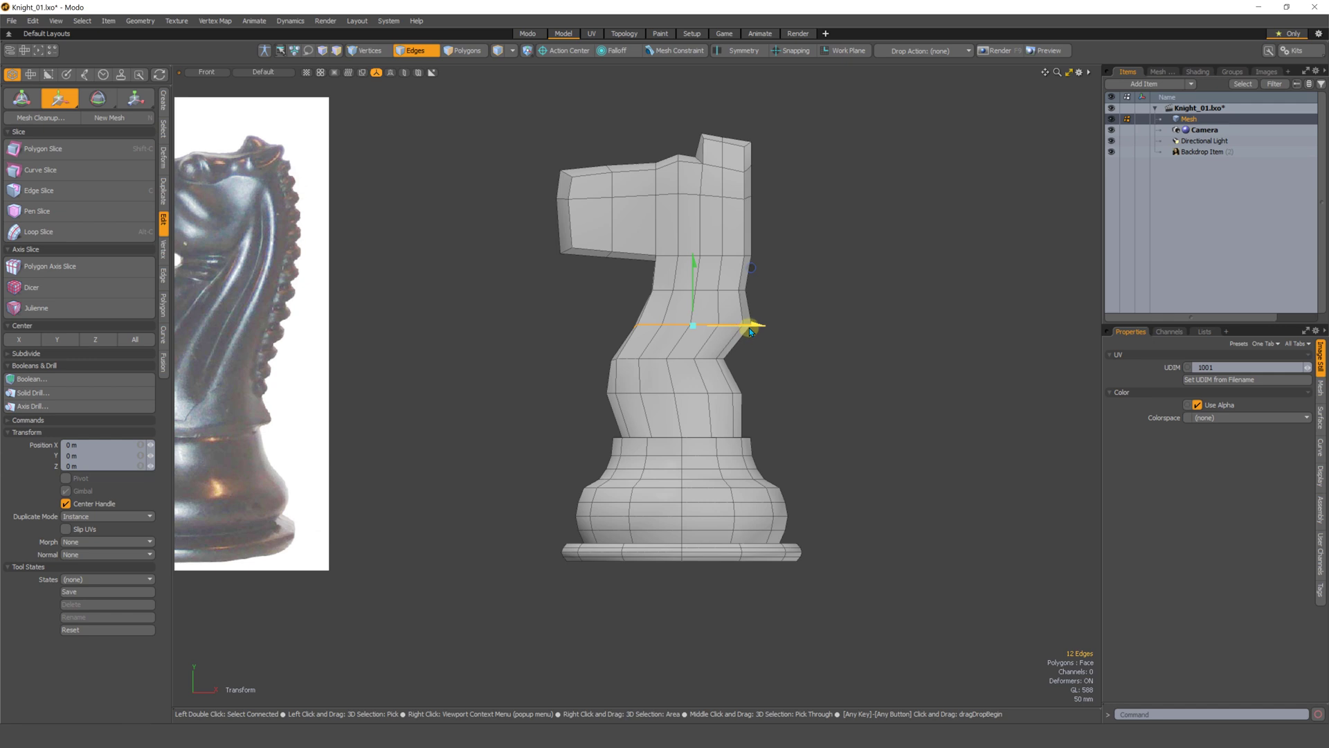
drag(756, 327, 739, 326)
key(space)
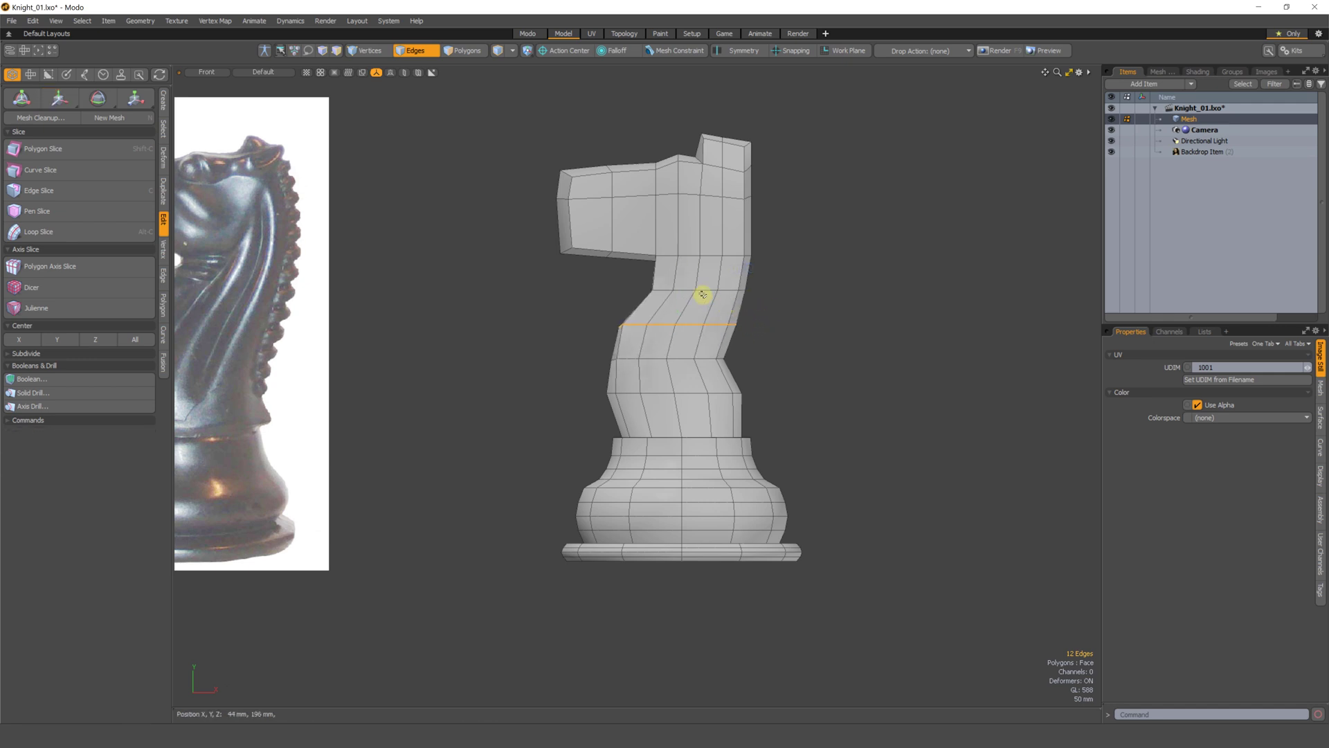
- Move the sliced edge loop just below the head about 2 mm forward along X
double_click(705, 291)
key(w)
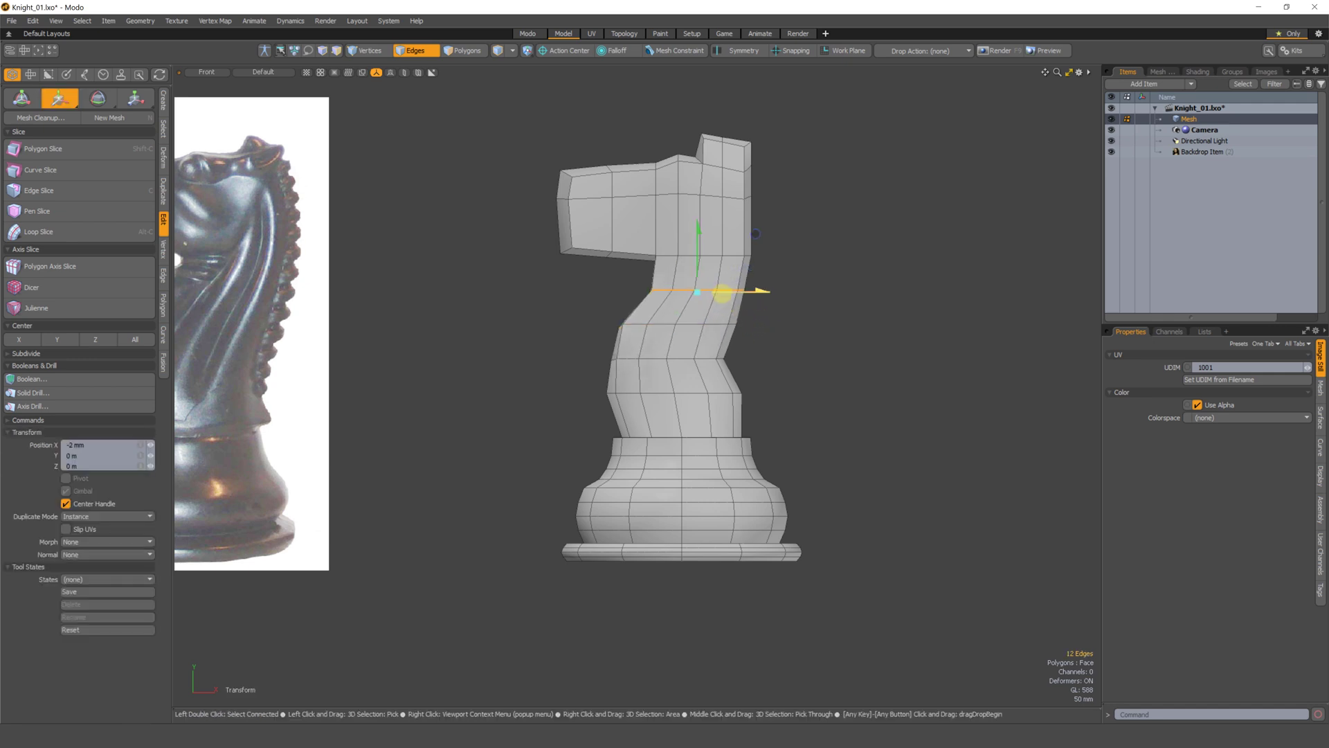
key(r)
key(w)
scroll(662, 330, down, 2)
key(space)
alt+shift+drag(482, 337, 583, 314)
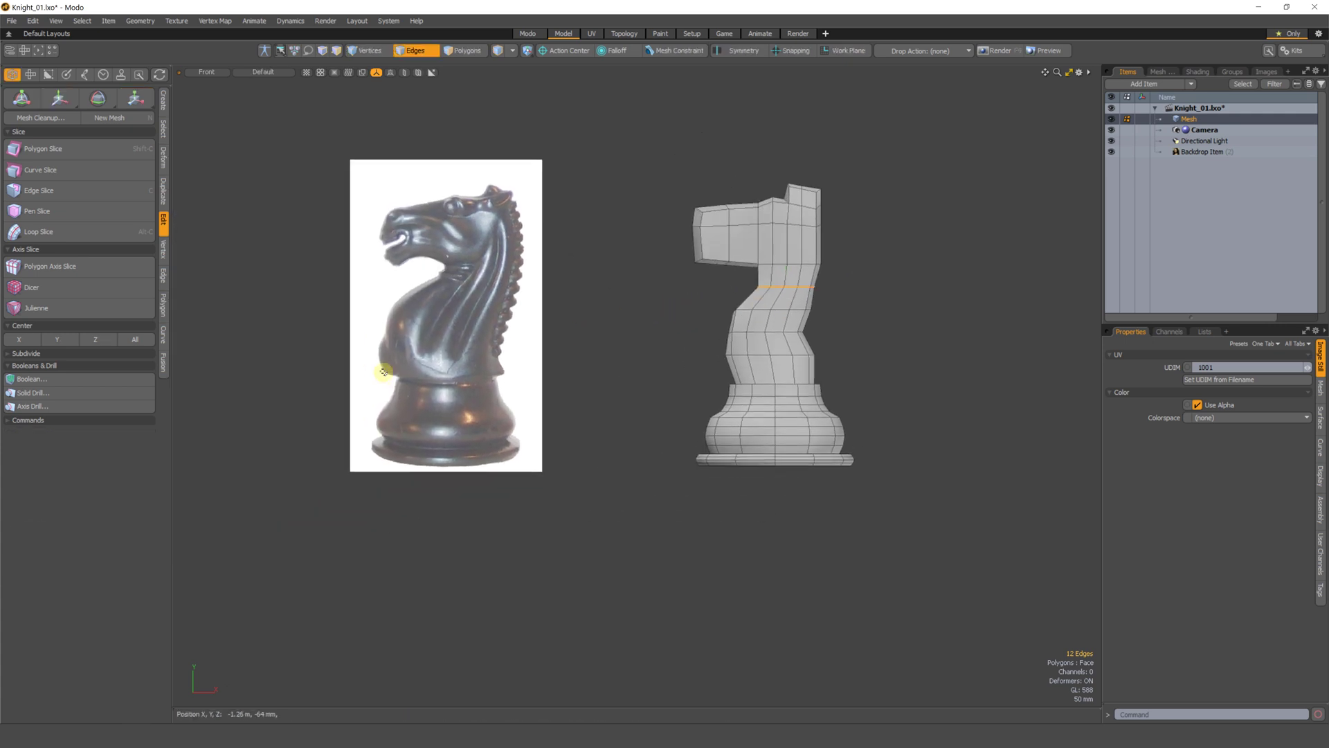
- Select the lowest sliced edge loop of the neck and move it about 2 mm forward along X
right_drag(379, 359, 459, 269)
scroll(733, 374, up, 4)
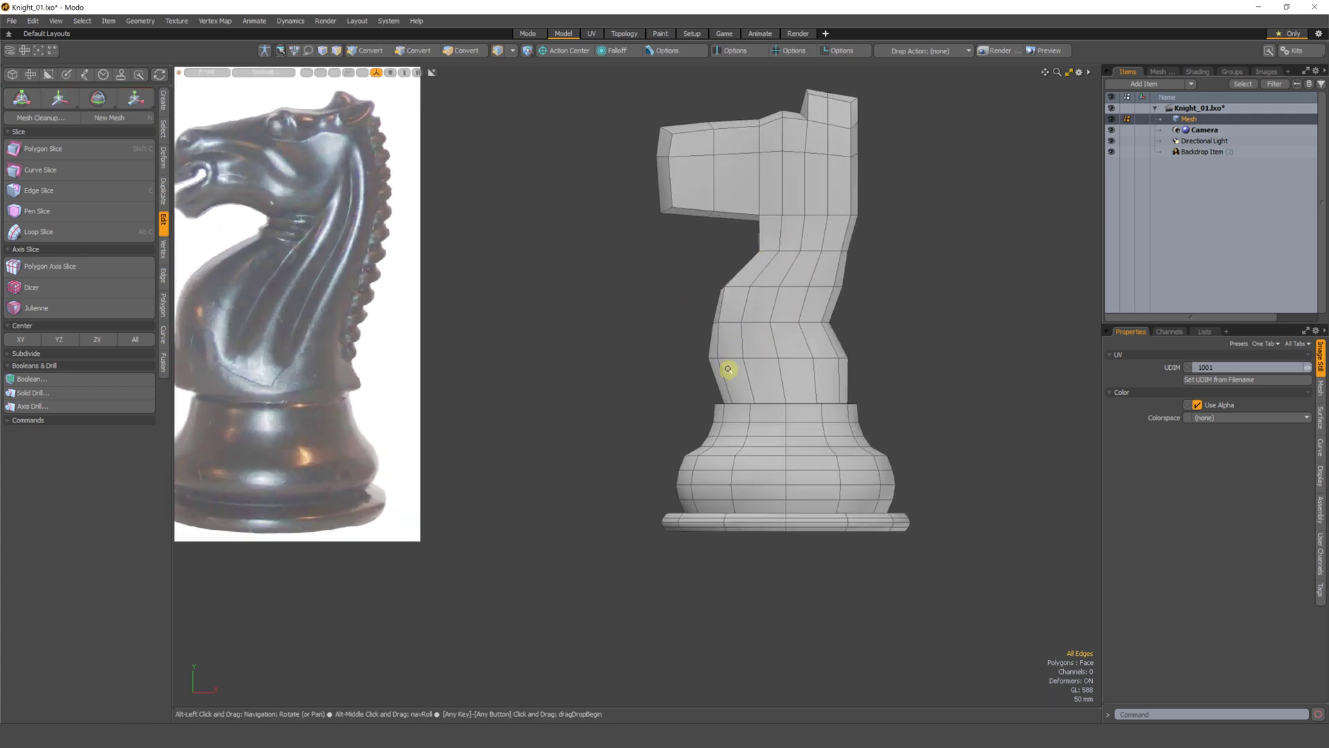
double_click(691, 358)
key(w)
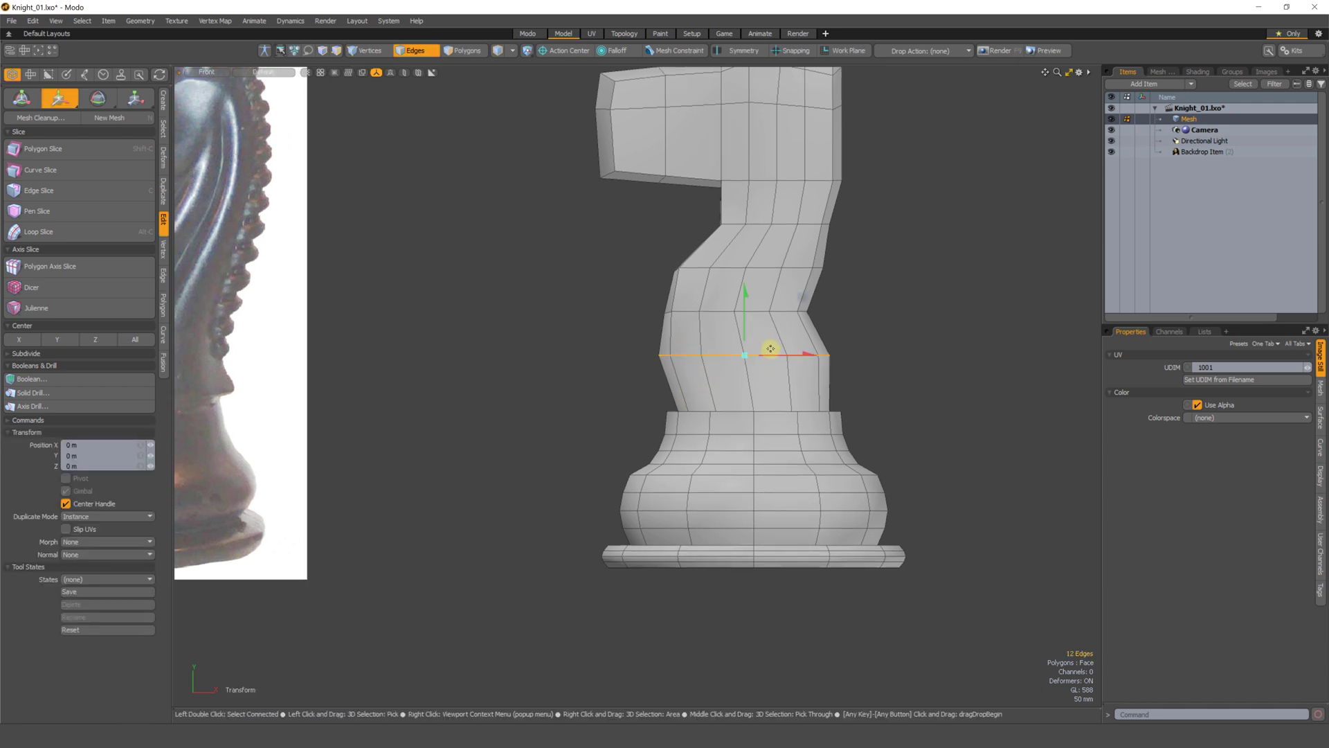
drag(777, 357, 752, 337)
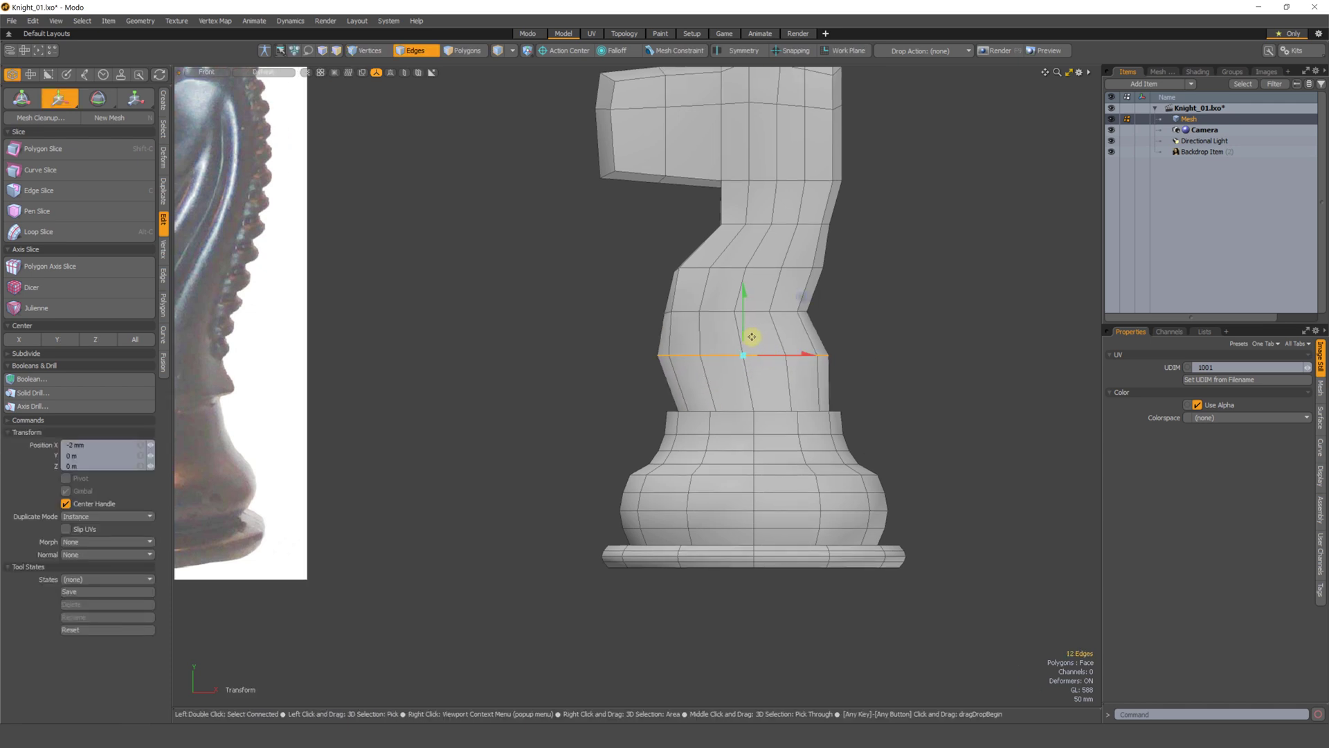
- Widen the second neck edge loop above the base to about 104% along X, and slightly widen the loop above it
double_click(688, 309)
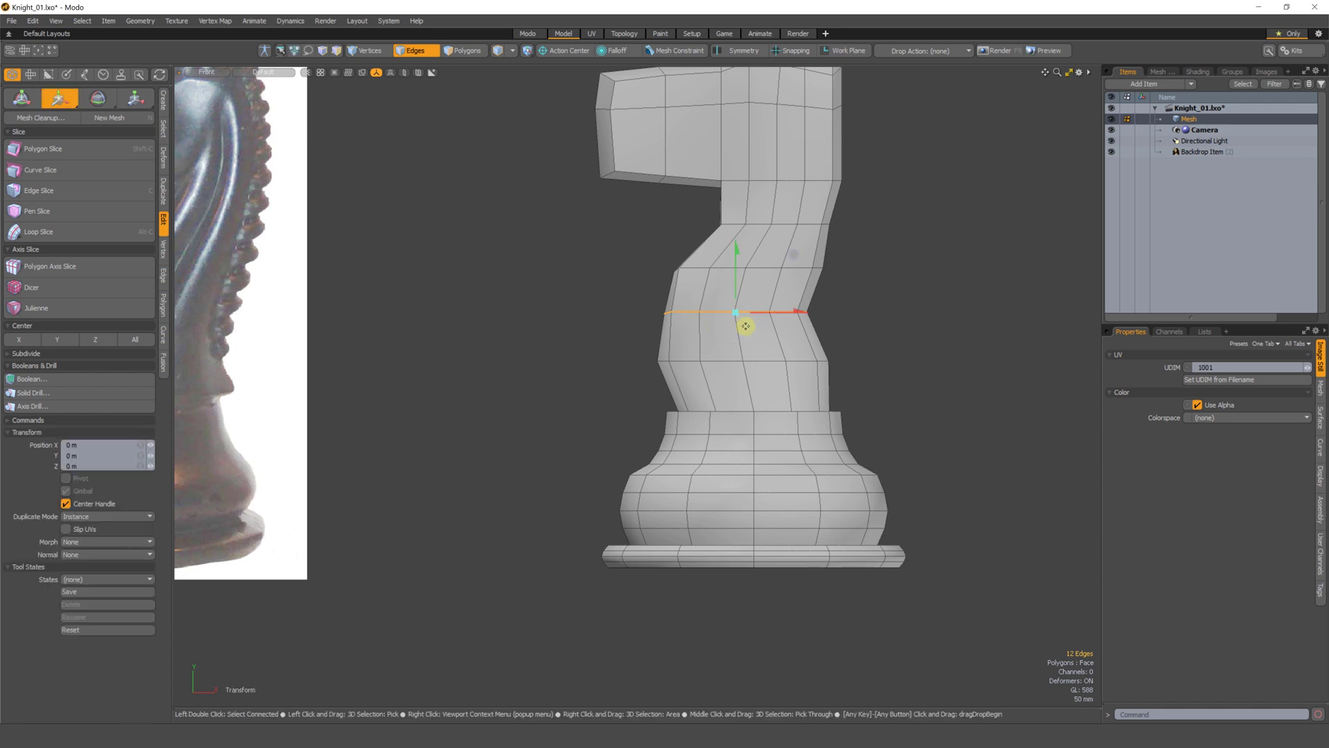
key(r)
drag(766, 316, 770, 314)
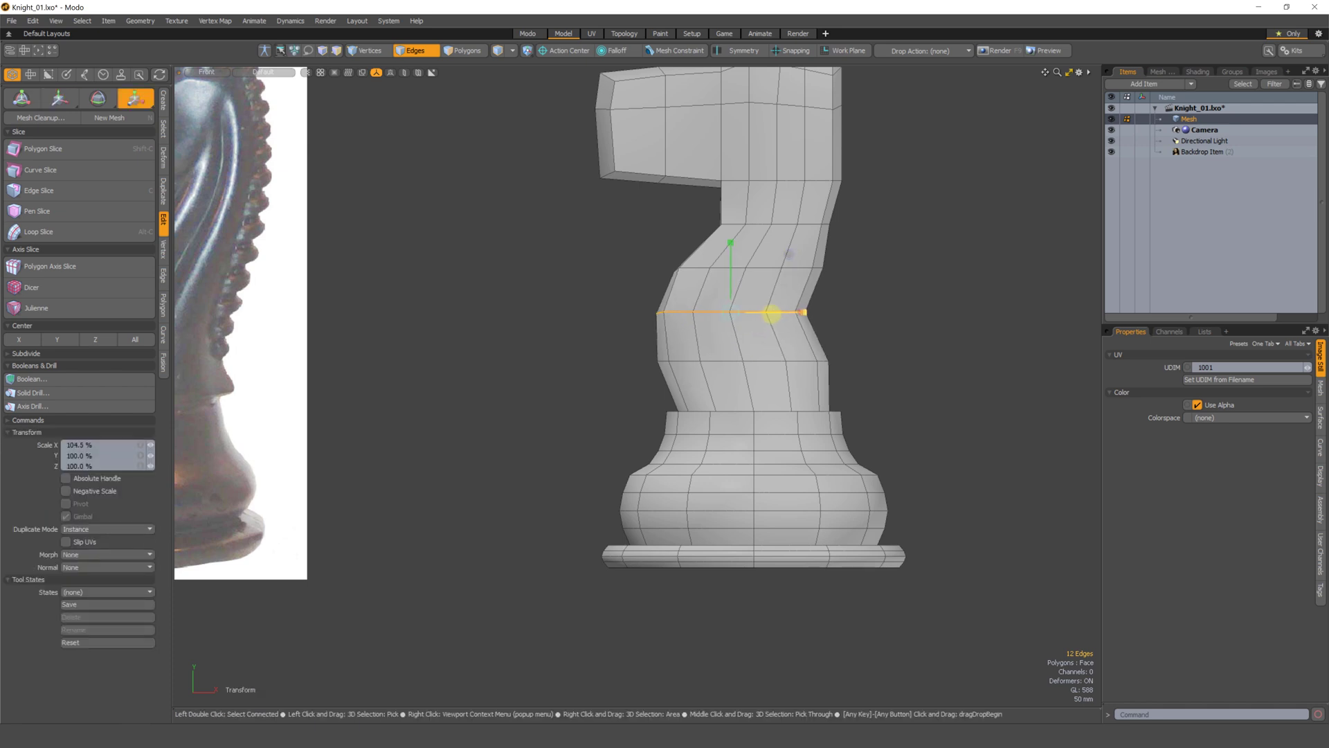
double_click(720, 271)
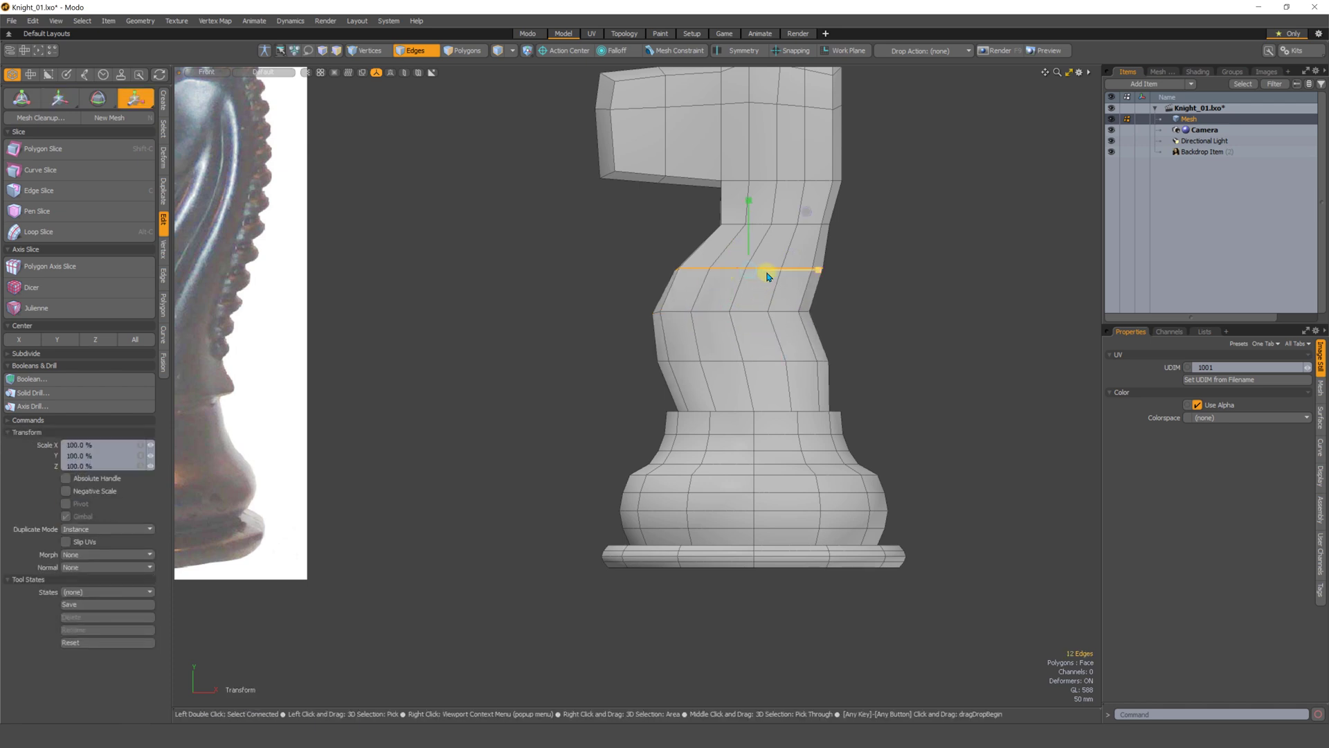
key(q)
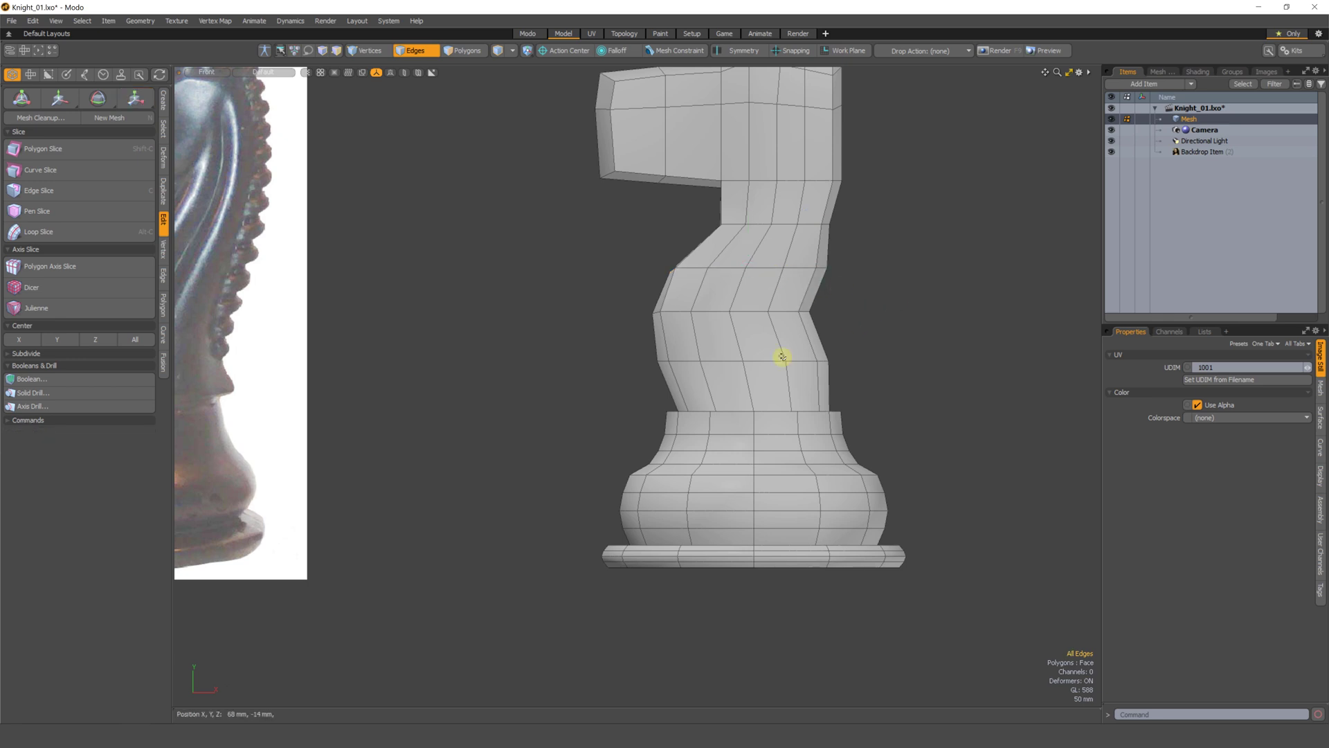
- Hide the backdrop image and scale the neck's lowest sliced edge loop to about 115% along Z
alt+drag(783, 347, 661, 388)
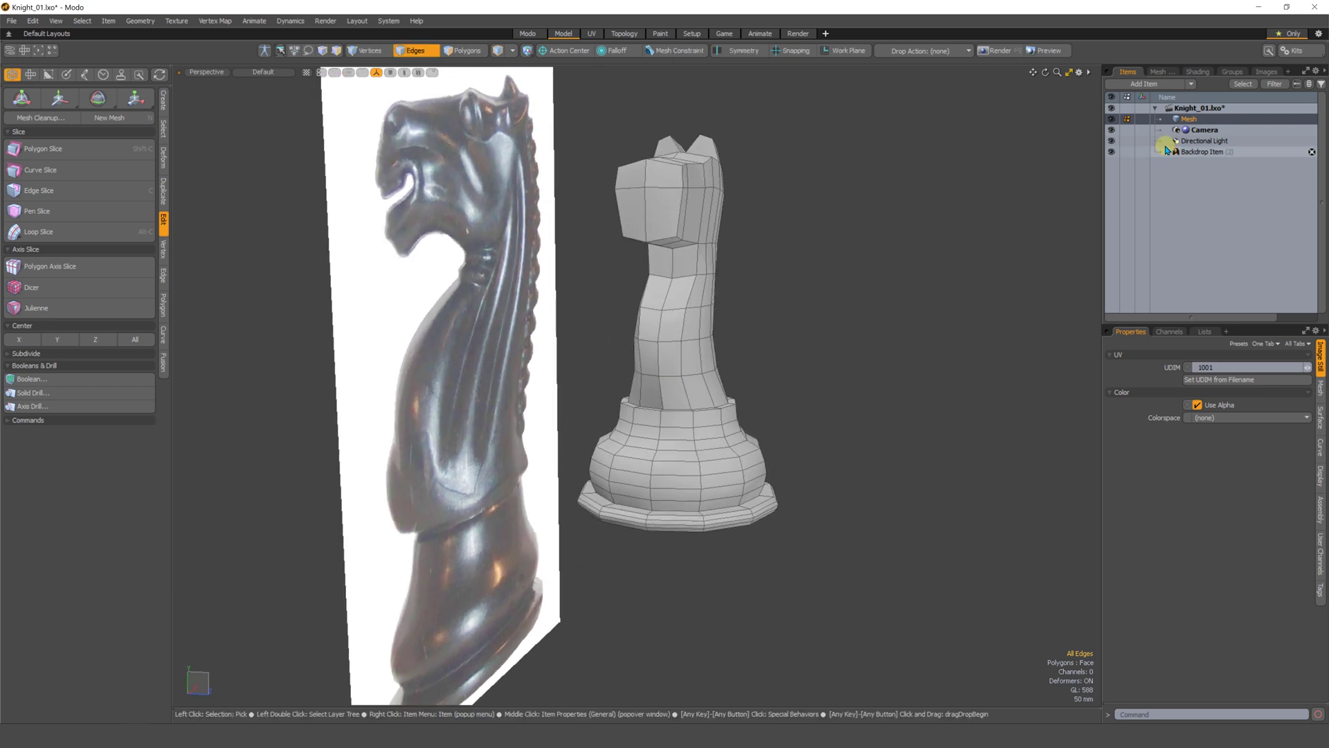
click(1111, 152)
alt+drag(727, 445, 715, 401)
double_click(672, 400)
key(r)
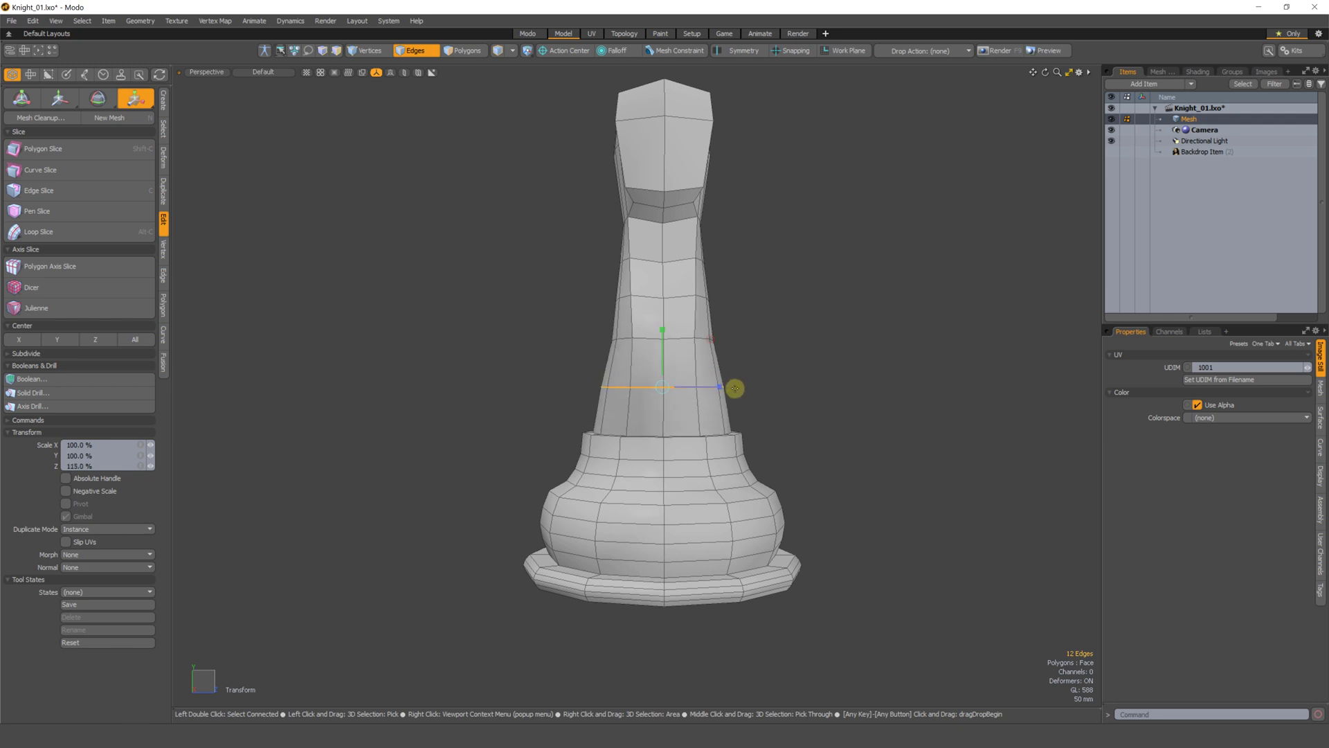
- Widen the second neck edge loop above the base along Z to continue the taper
key(space)
key(r)
drag(722, 340, 730, 339)
key(space)
- Slightly narrow the third neck edge loop along Z, and adjust the Z width of the loop just below the head
double_click(675, 298)
key(r)
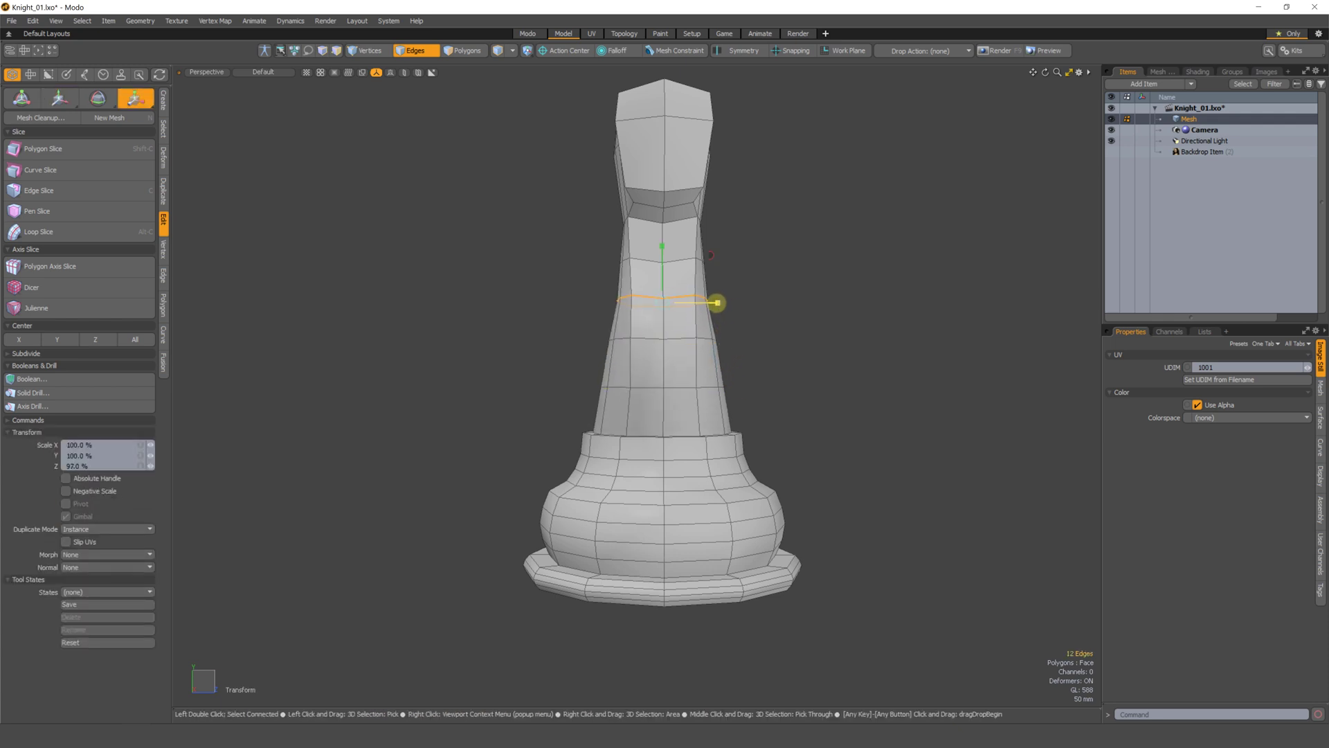
key(space)
double_click(680, 261)
key(r)
drag(717, 266, 710, 336)
key(space)
- Reposition the front vertices of the upper chest loop to round the neck's front contour
scroll(713, 340, up, 2)
key(1)
middle_drag(754, 291, 720, 320)
alt+drag(726, 321, 706, 355)
key(w)
key(q)
alt+drag(588, 301, 642, 316)
key(w)
key(q)
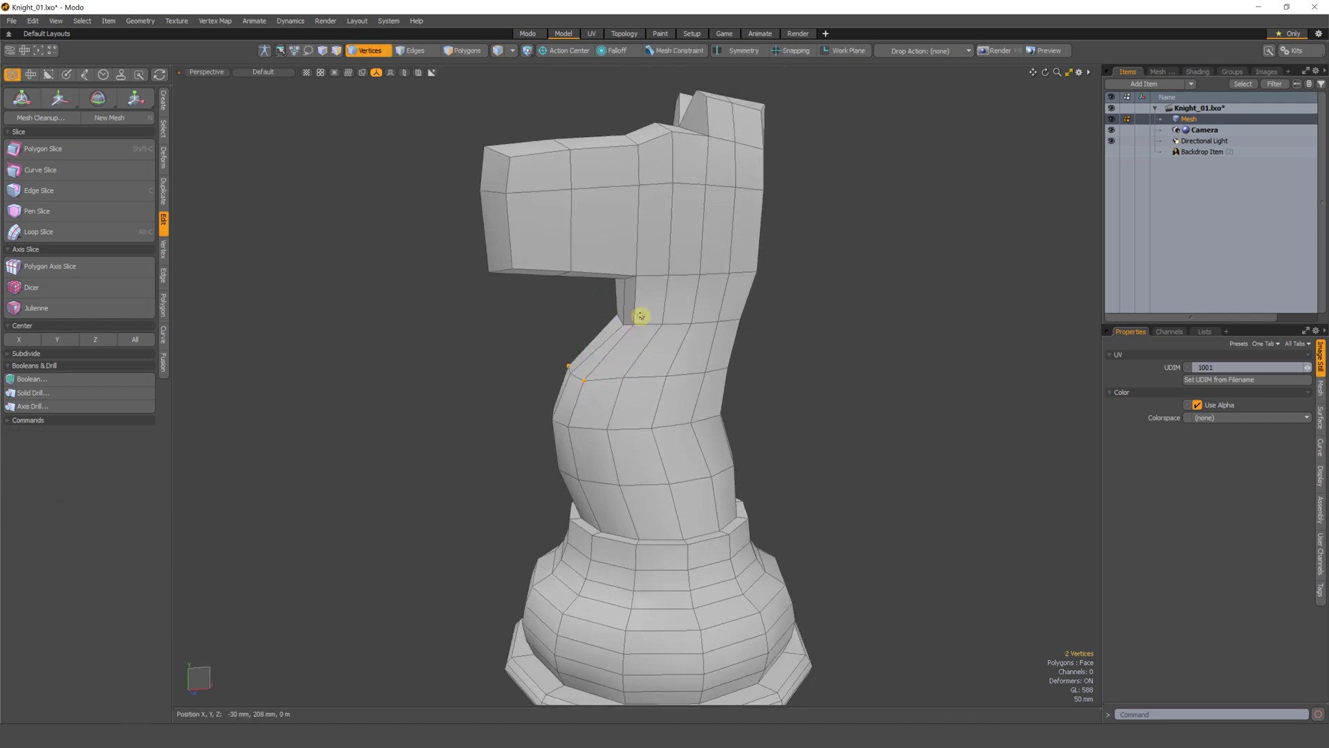
- Adjust the two front throat vertices of the edge loop just below the head along X
key(w)
scroll(644, 313, up, 3)
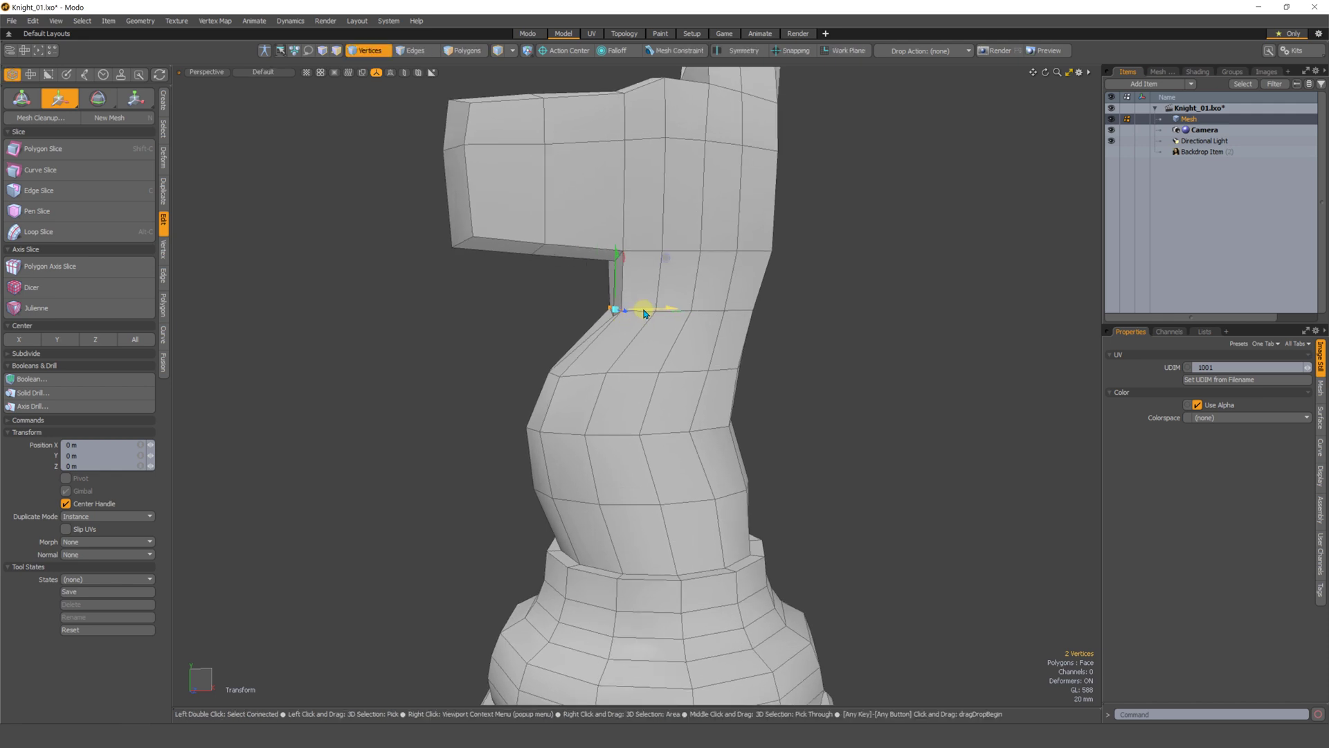
alt+drag(611, 311, 667, 264)
key(q)
- Adjust the paired vertices where the throat meets the underside of the head, then clear the selection
click(637, 242)
mouse_move(622, 239)
shift+right_down()
mouse_move(611, 252)
mouse_move(638, 254)
shift+right_up()
alt+drag(636, 269, 580, 277)
key(w)
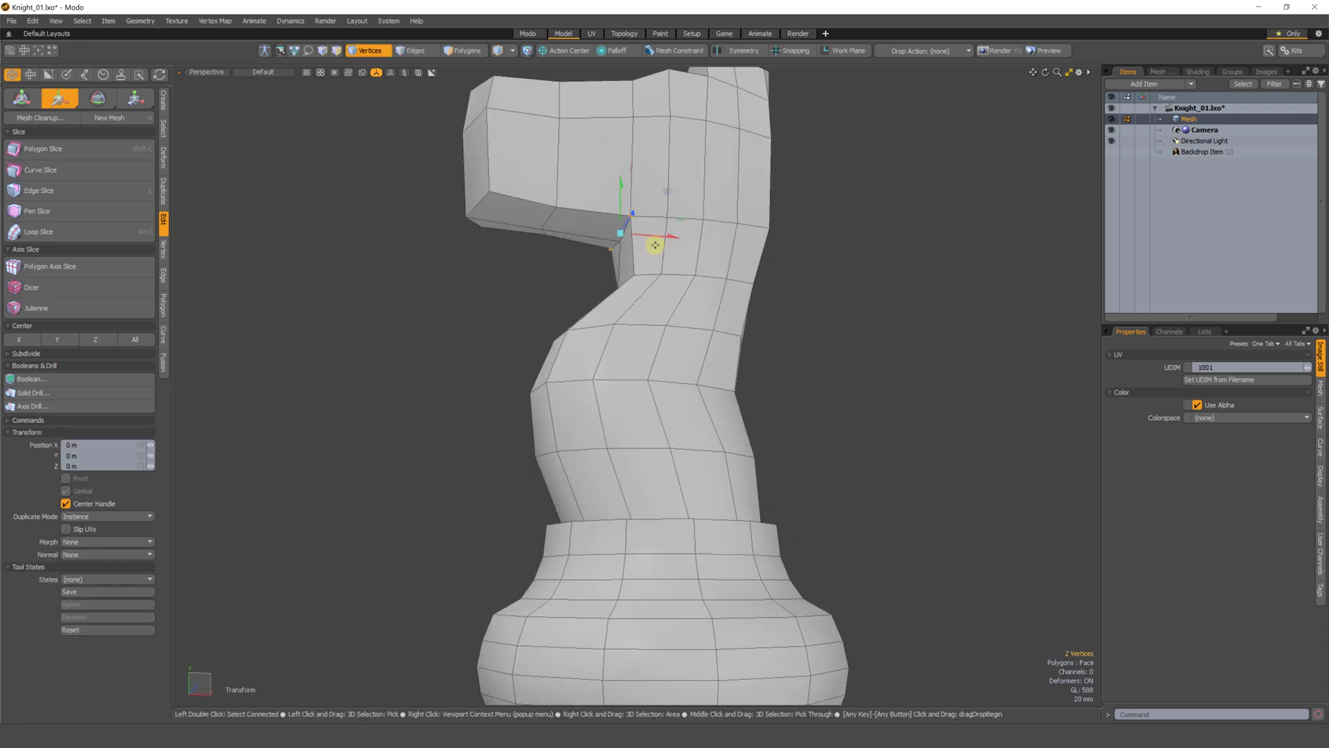
alt+drag(666, 241, 817, 298)
key(q)
key(w)
alt+drag(636, 312, 625, 280)
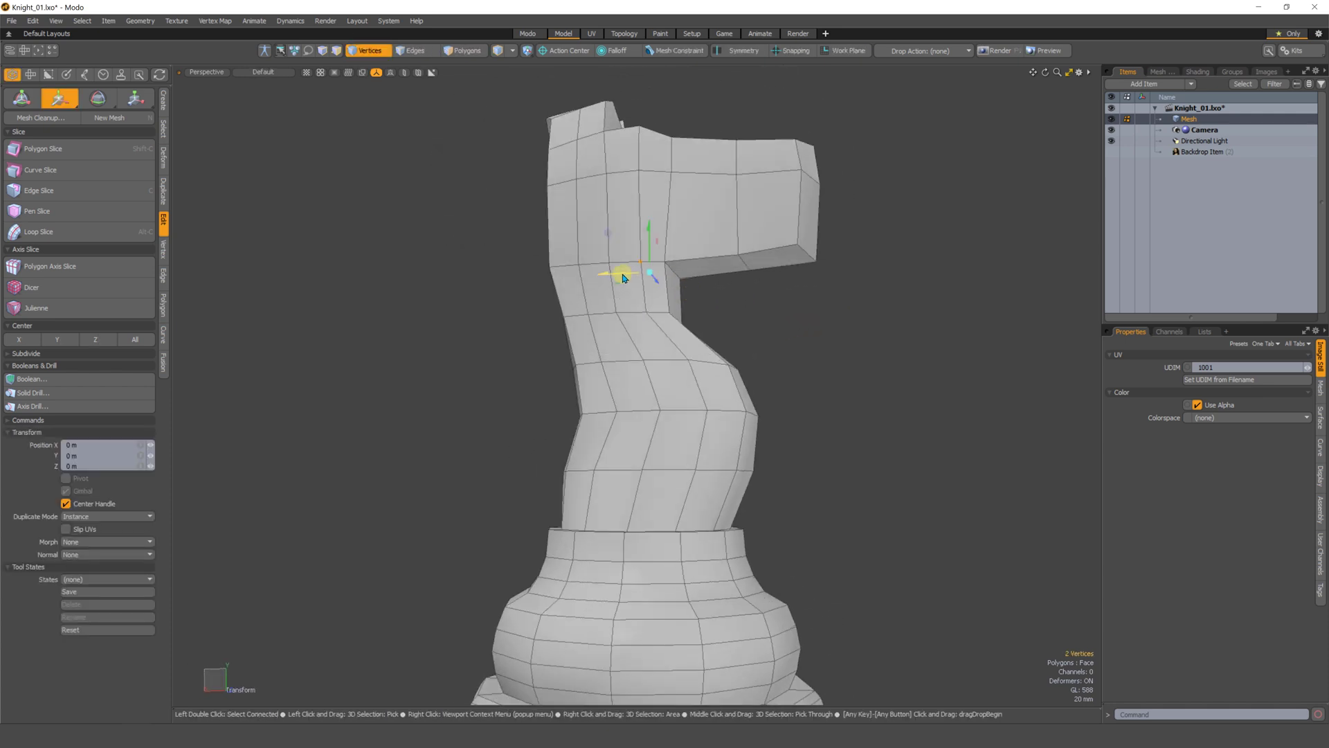
key(q)
click(501, 317)
alt+drag(502, 318, 620, 413)
- Select the pair of side vertices nearest the back on the middle neck loop and move them 8 mm along X
key(KP_2)
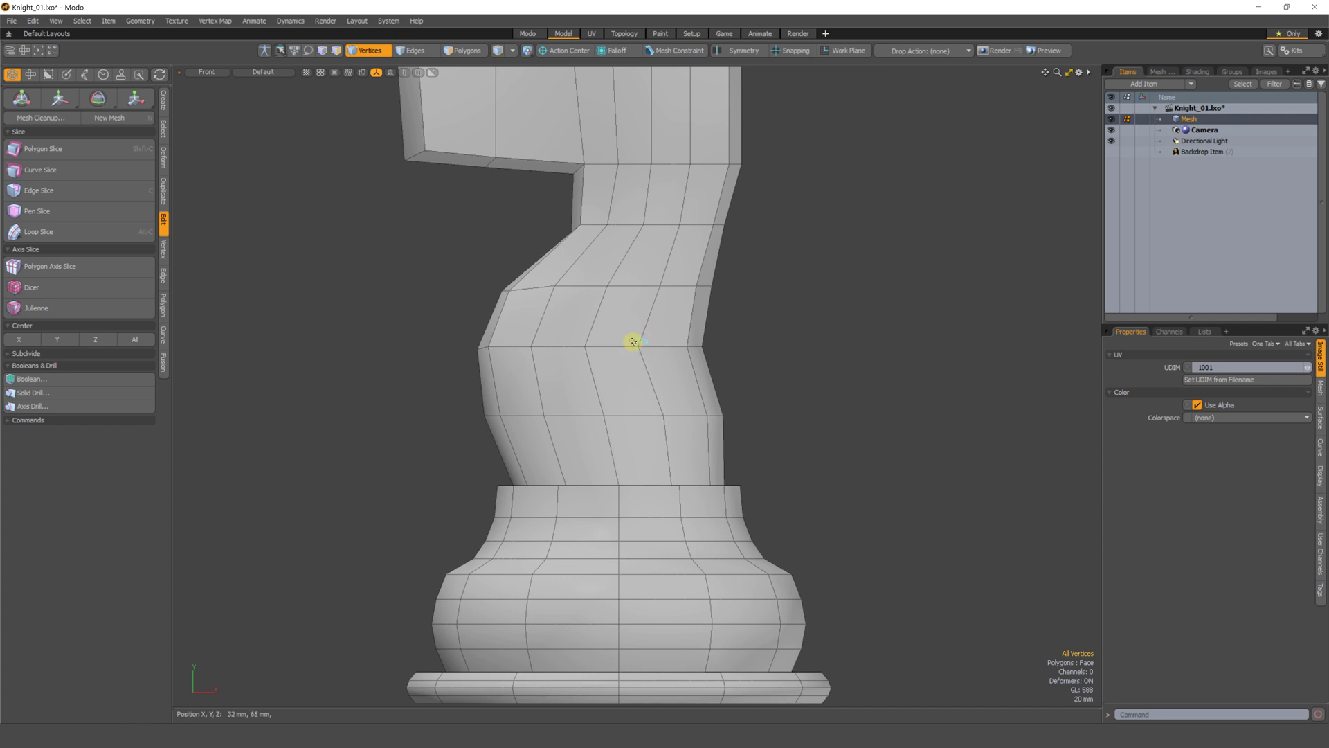
alt+drag(627, 372, 660, 351)
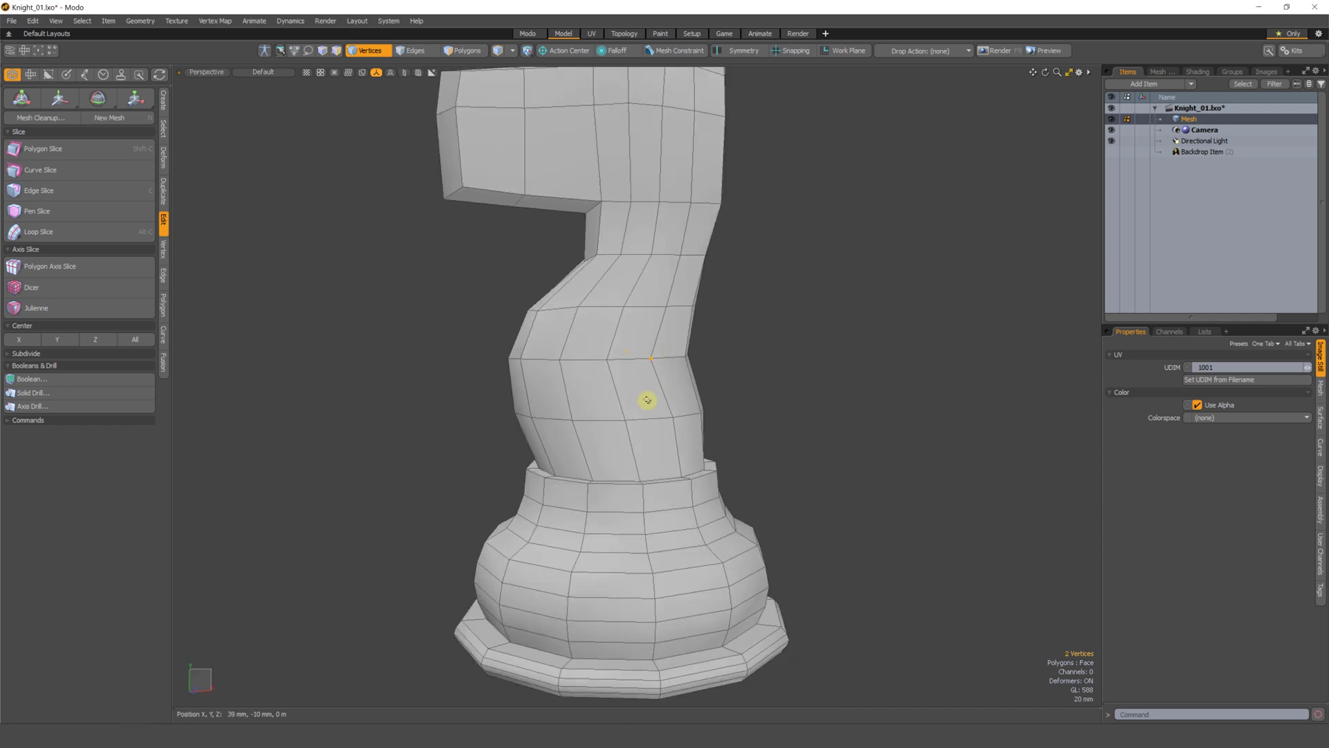
key(KP_3)
key(KP_1)
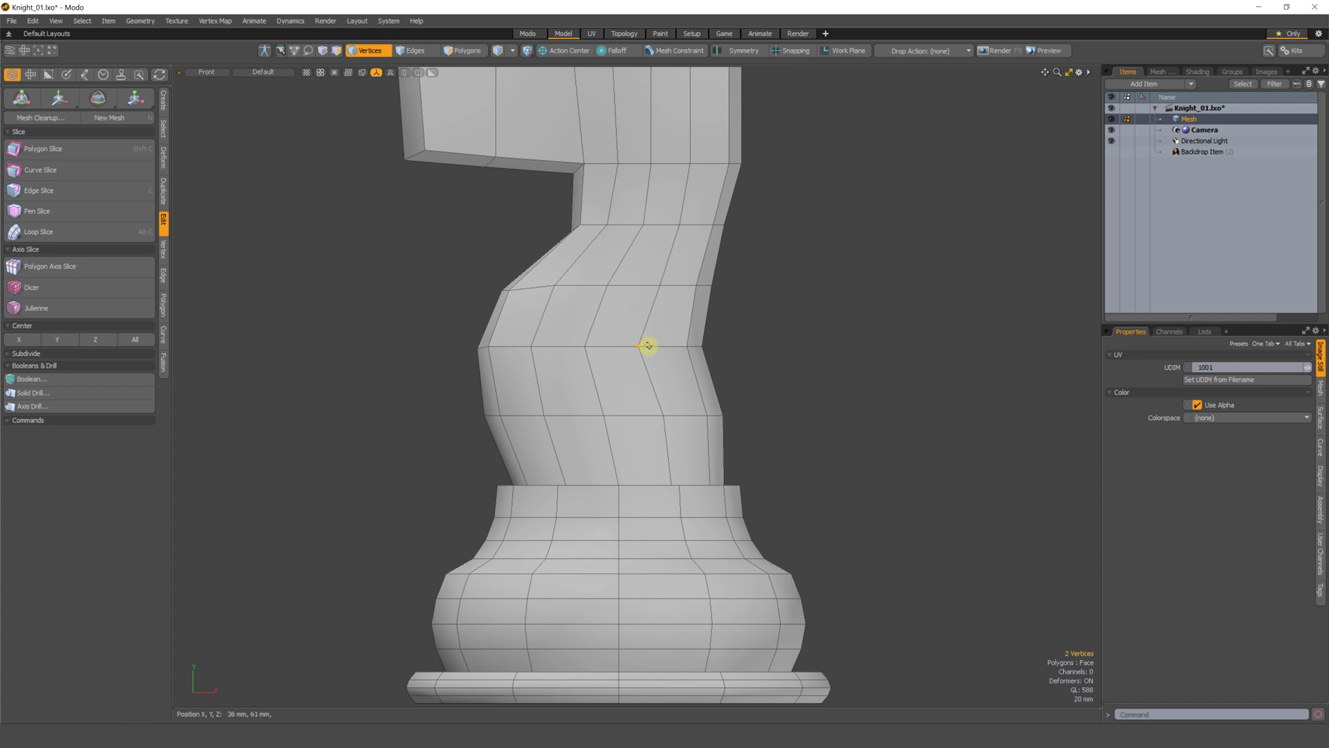
key(ctrl+space)
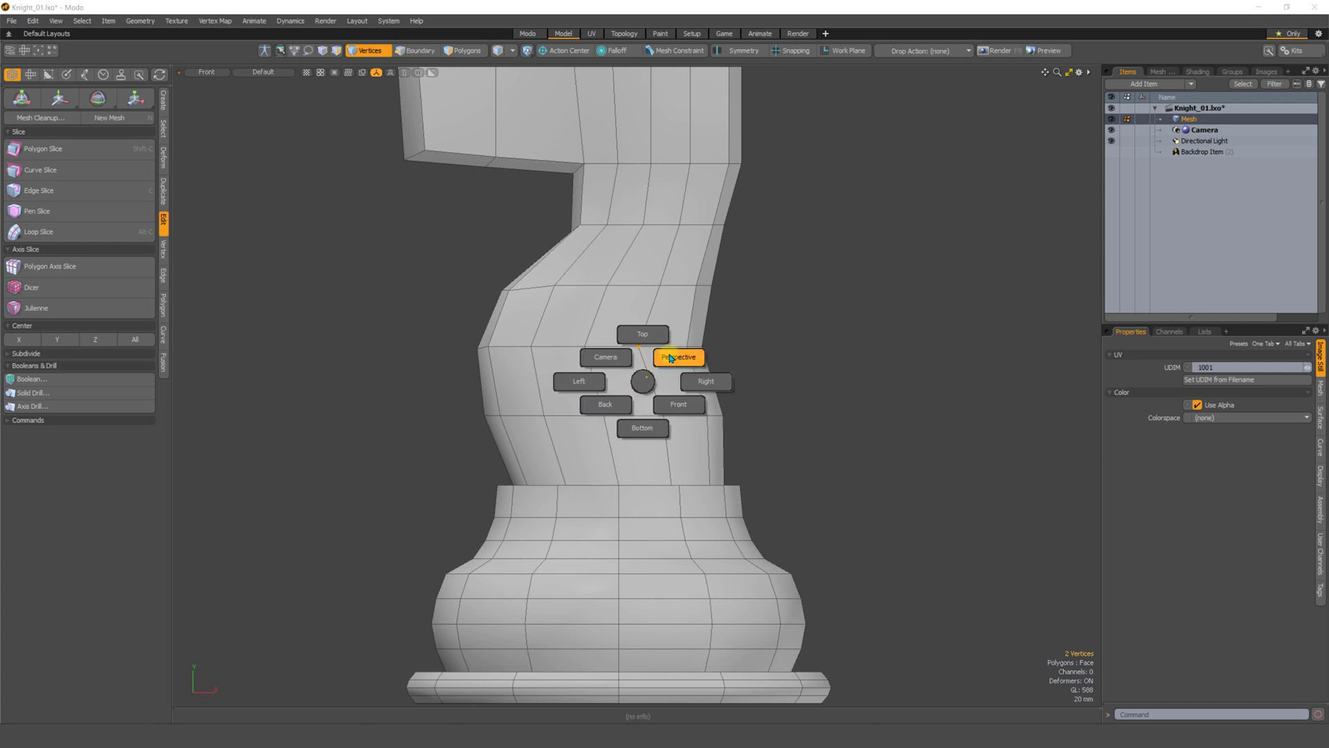
click(678, 358)
alt+drag(662, 398, 361, 387)
alt+drag(677, 362, 739, 403)
key(w)
key(1)
key(ctrl+space)
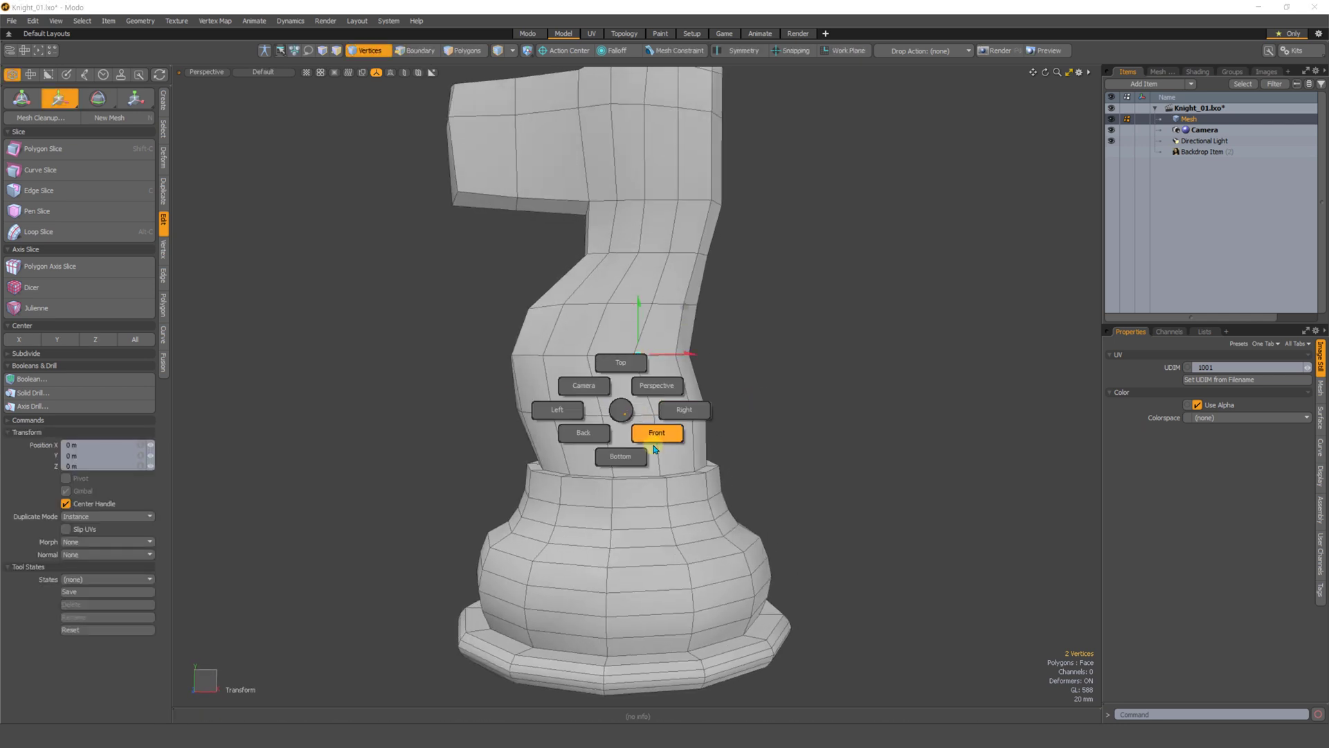
click(654, 436)
drag(669, 345, 680, 345)
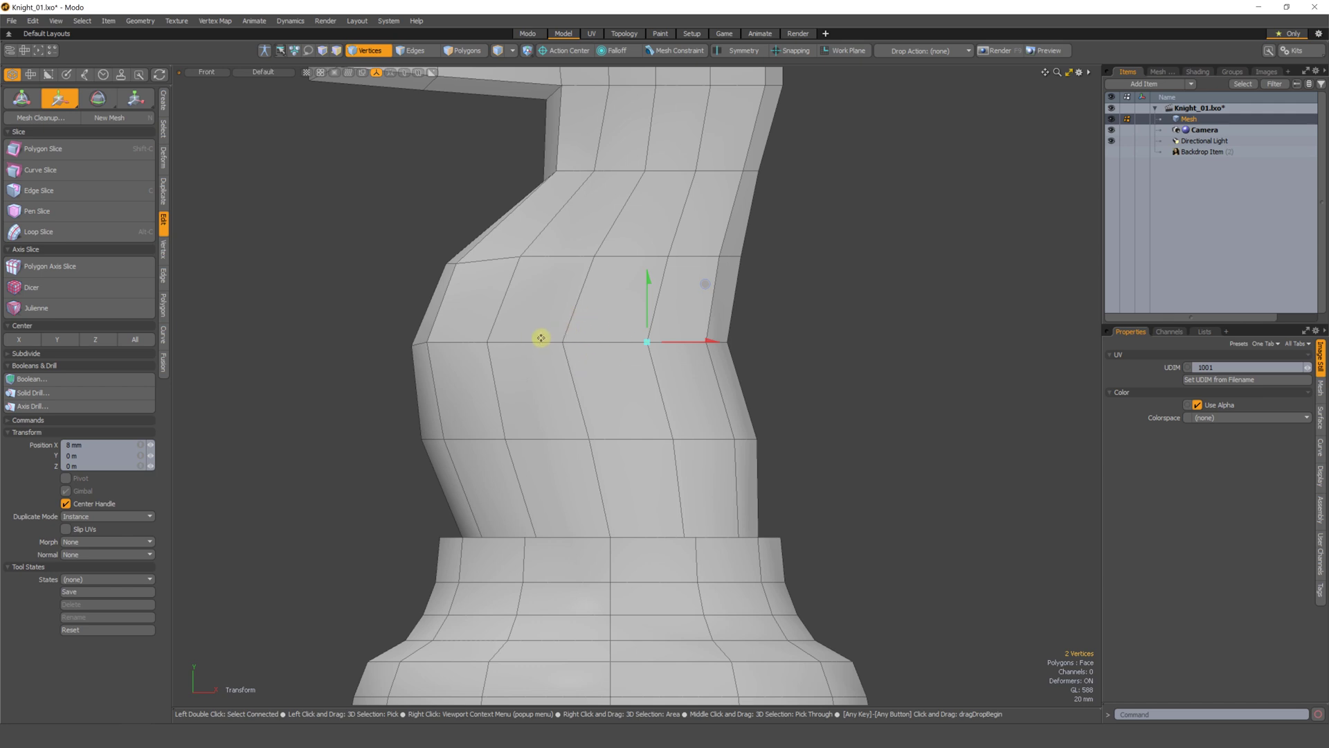
- Move the remaining side and front vertices of the middle neck loop along X to even out their spacing
key(space)
key(w)
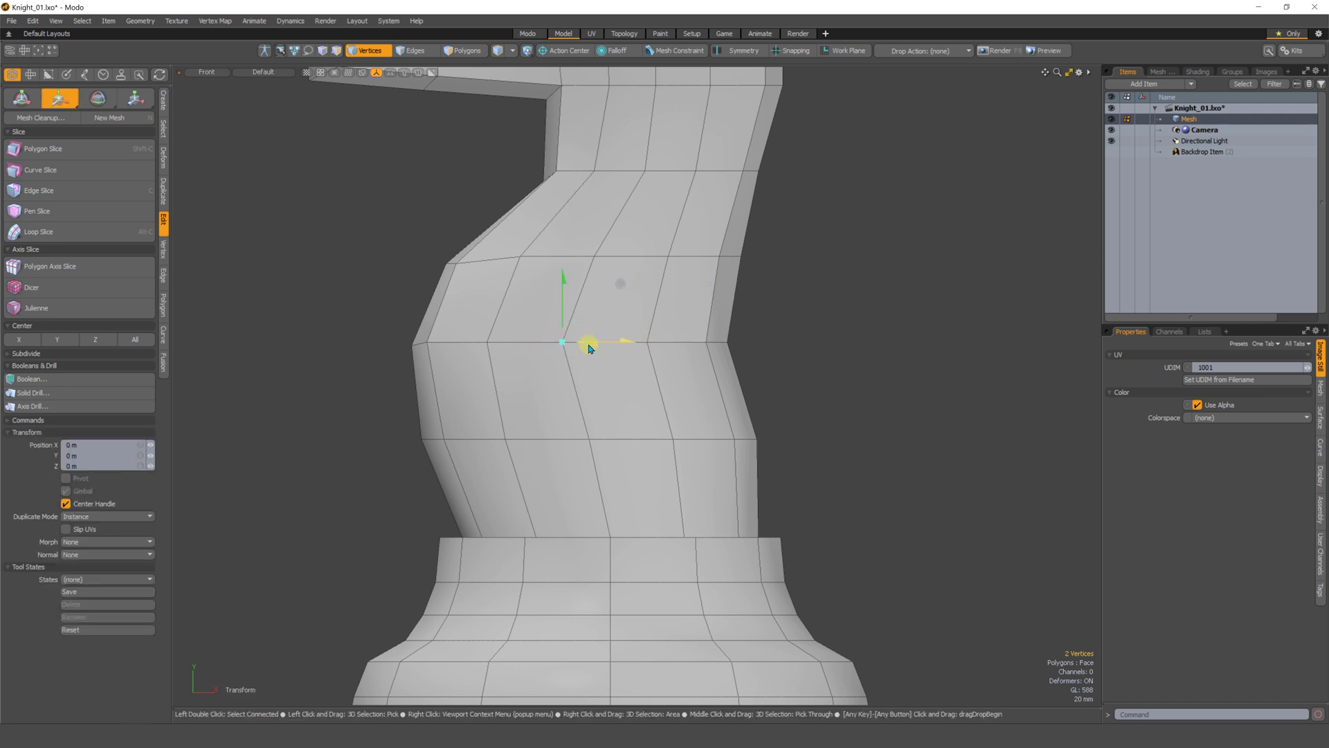
key(space)
key(w)
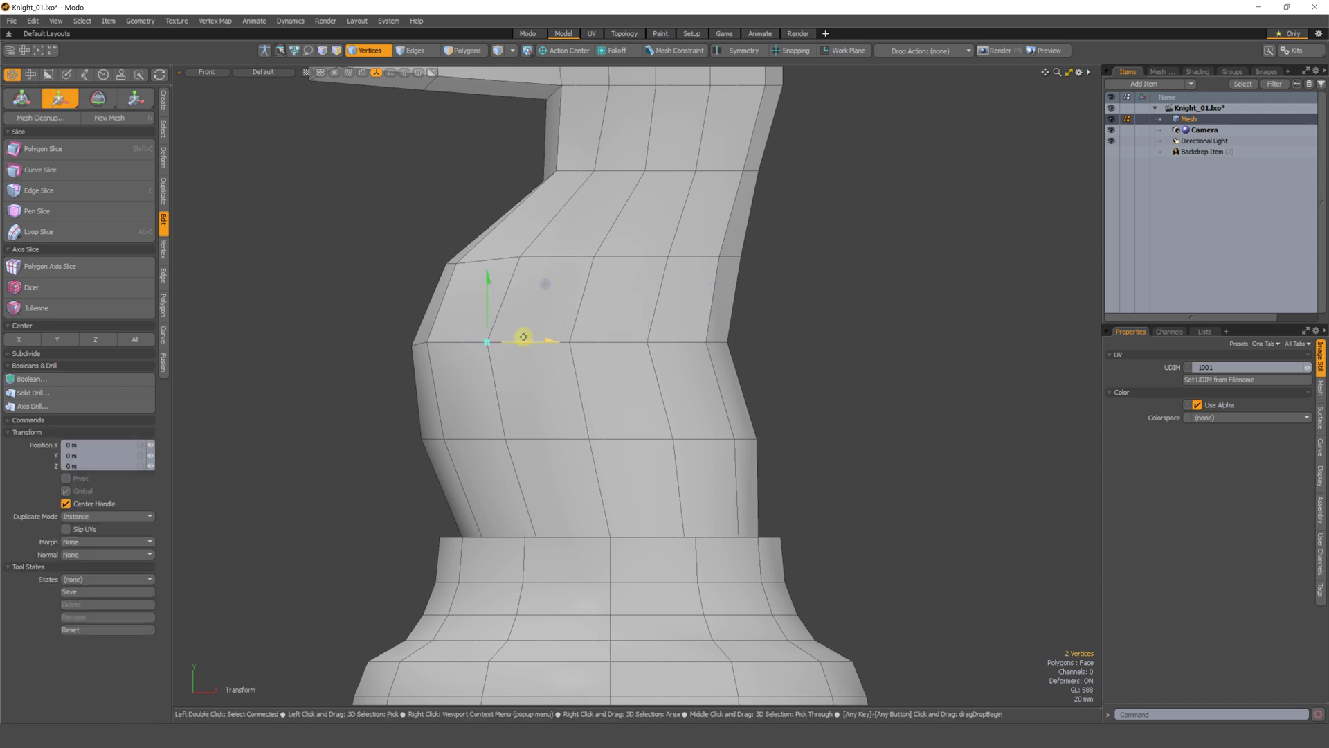
key(space)
middle_drag(430, 331, 446, 350)
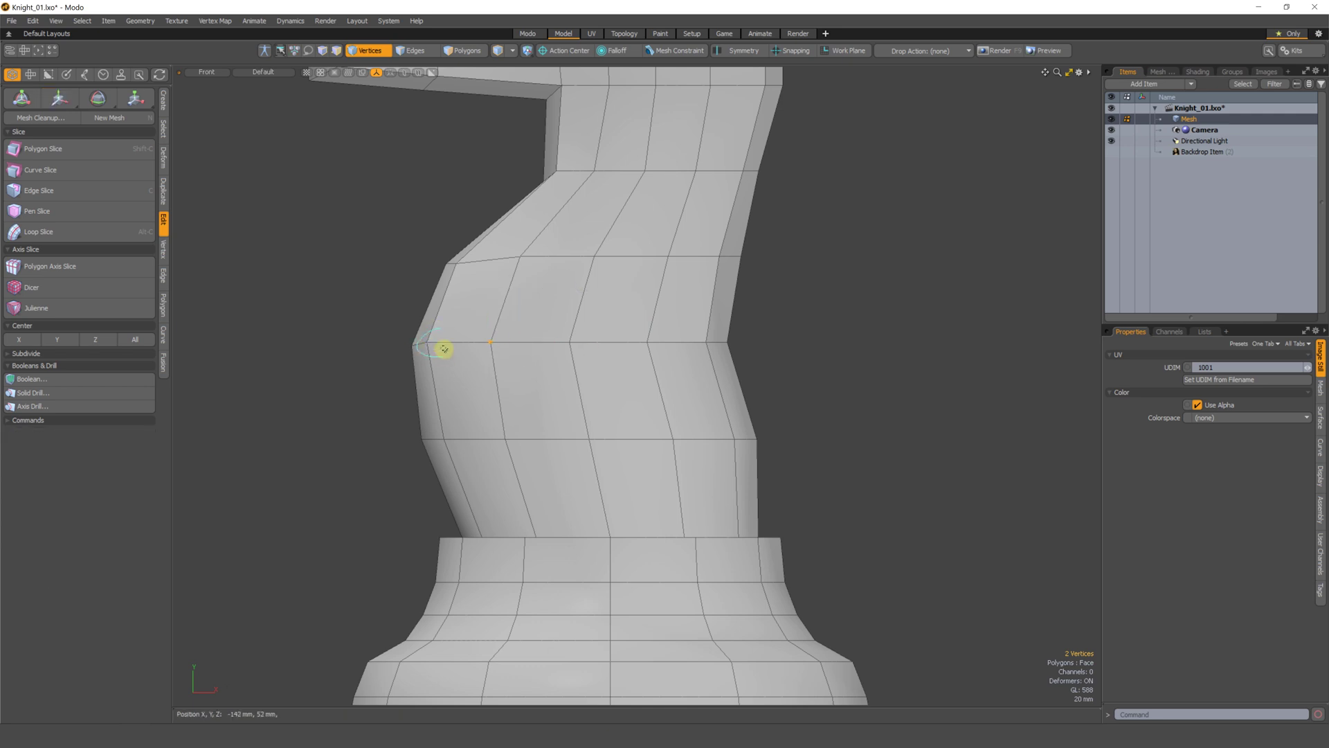
key(w)
key(space)
- Nudge the front centre vertex of the upper chest loop to refine the chest profile
key(w)
drag(515, 207, 518, 208)
key(space)
mouse_move(446, 247)
middle_down()
mouse_move(429, 272)
mouse_move(446, 266)
middle_up()
key(w)
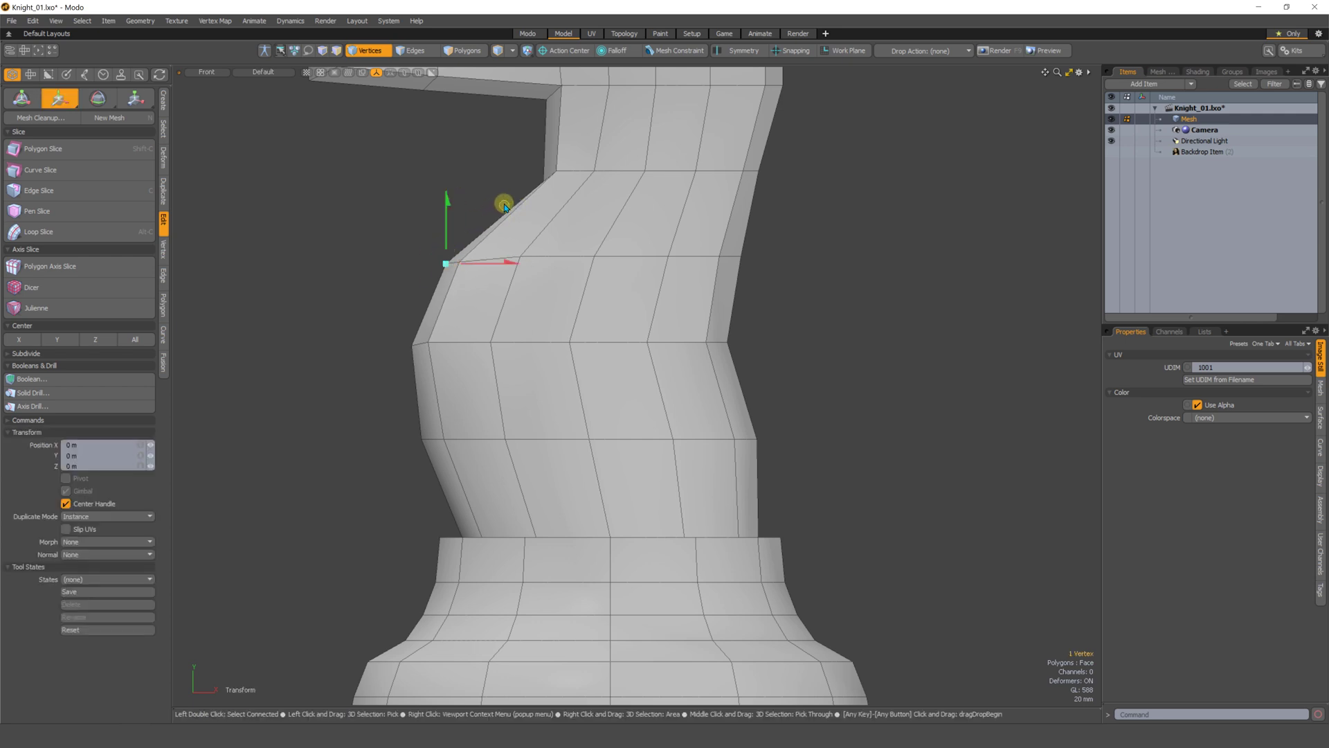
key(space)
- Move the front centre throat vertex up and back toward its loop, and adjust the neighbouring throat vertices
click(558, 189)
key(w)
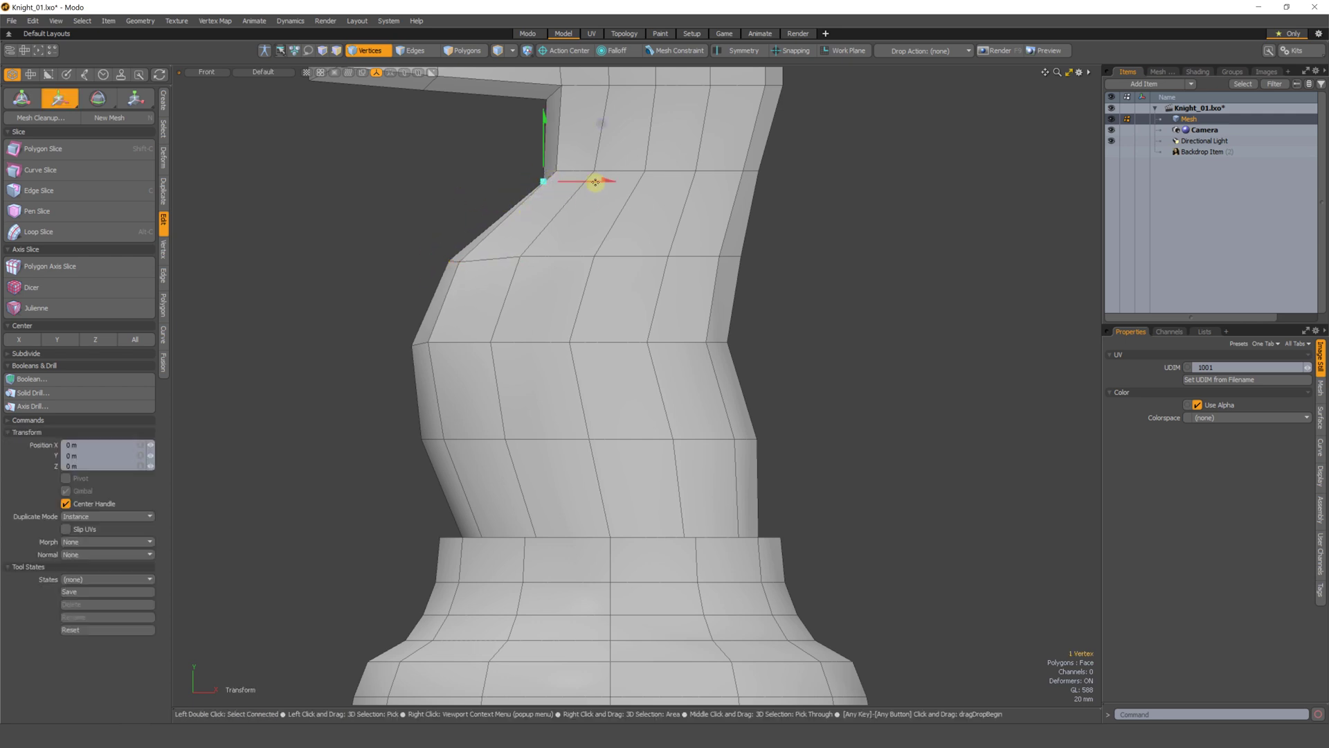
drag(601, 131, 622, 117)
key(space)
middle_click(564, 178)
key(w)
key(space)
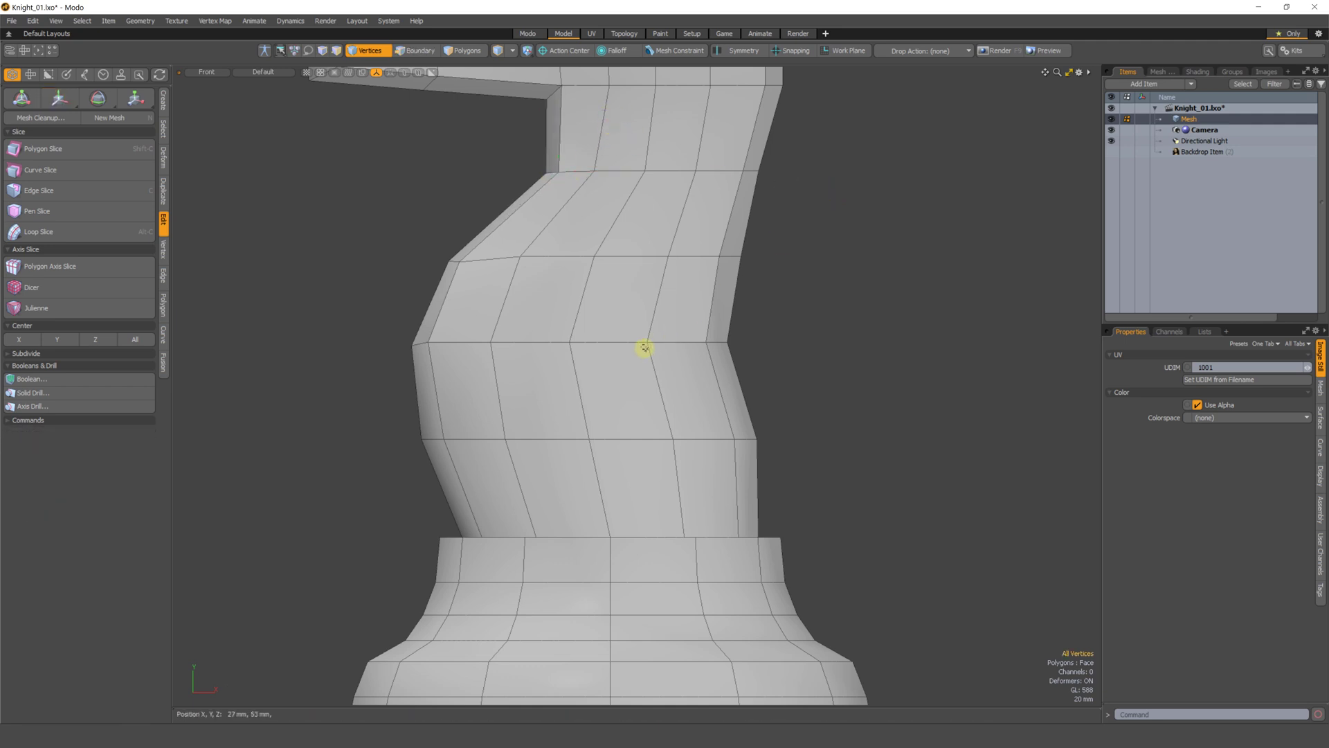
- Show the backdrop image again and compare the neck's shape in perspective with the reference knight
key(ctrl+space)
alt+drag(612, 379, 677, 378)
ctrl+alt+drag(677, 378, 532, 387)
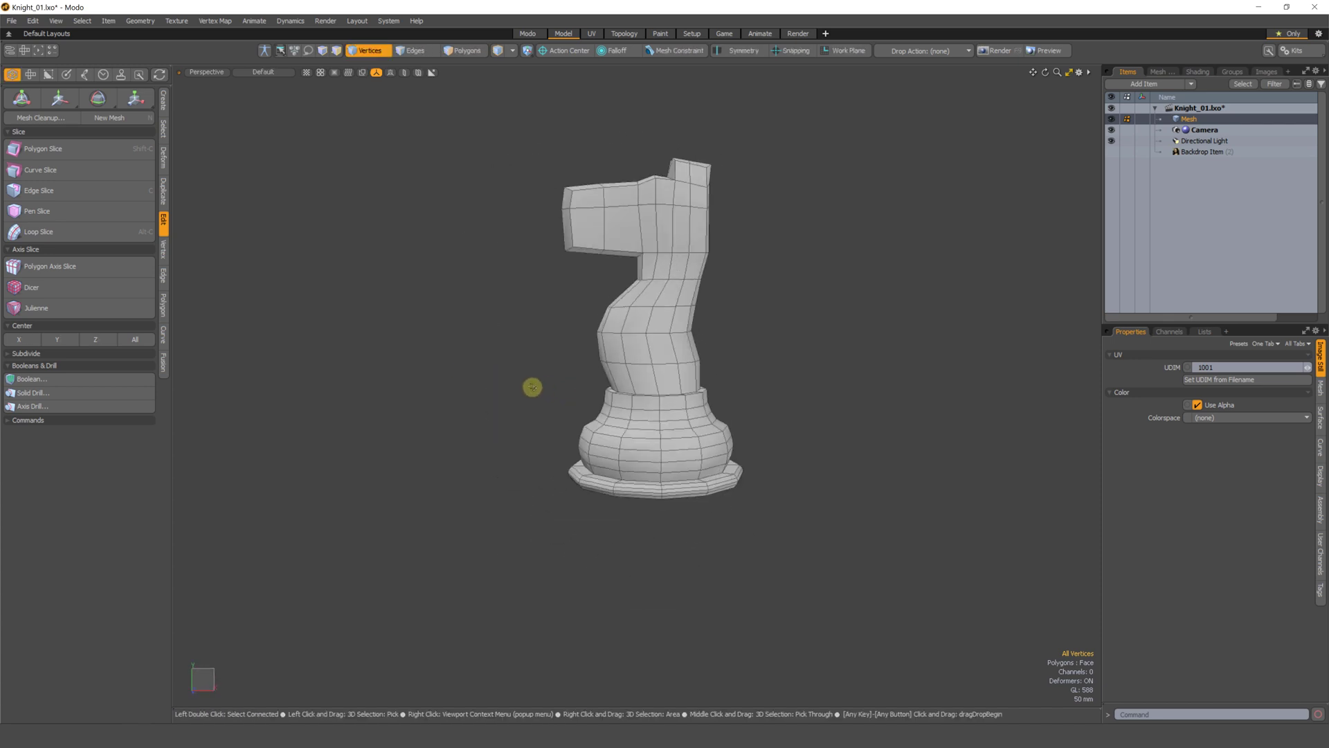
alt+drag(562, 350, 691, 367)
scroll(588, 371, up, 6)
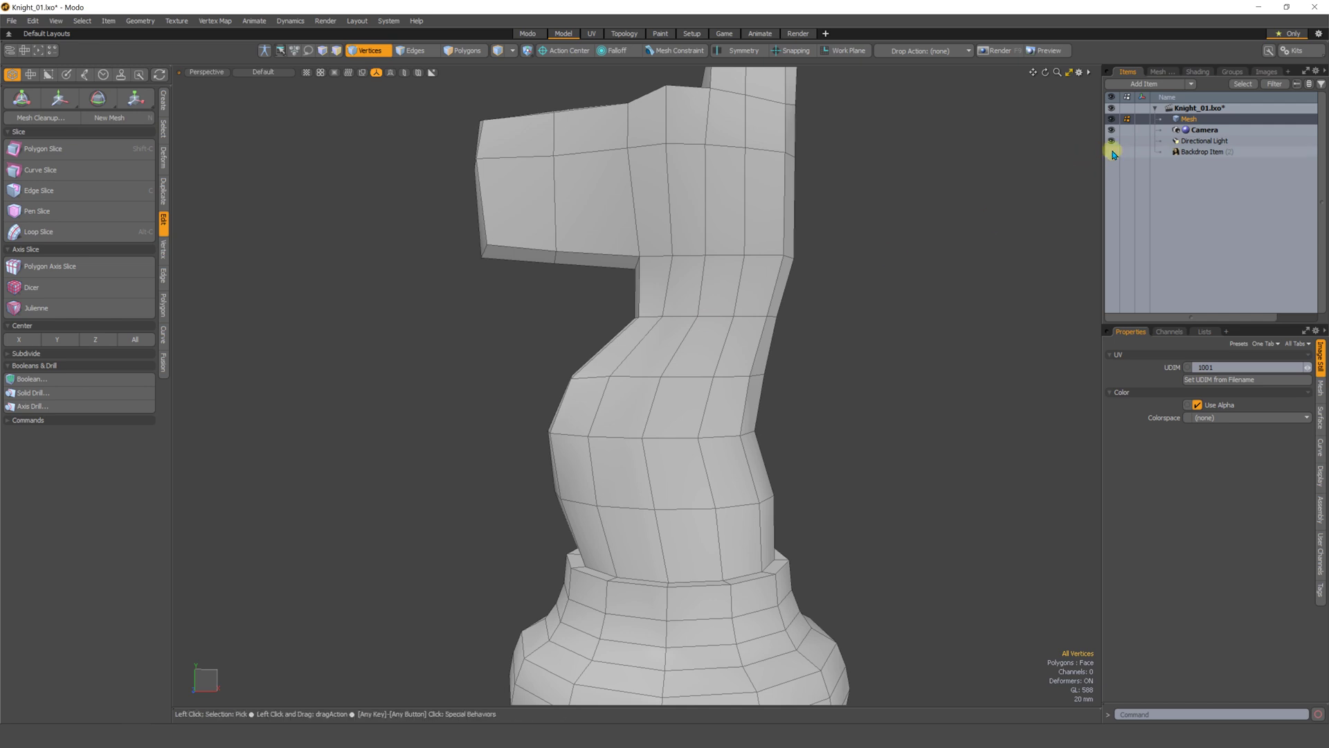
scroll(664, 387, down, 5)
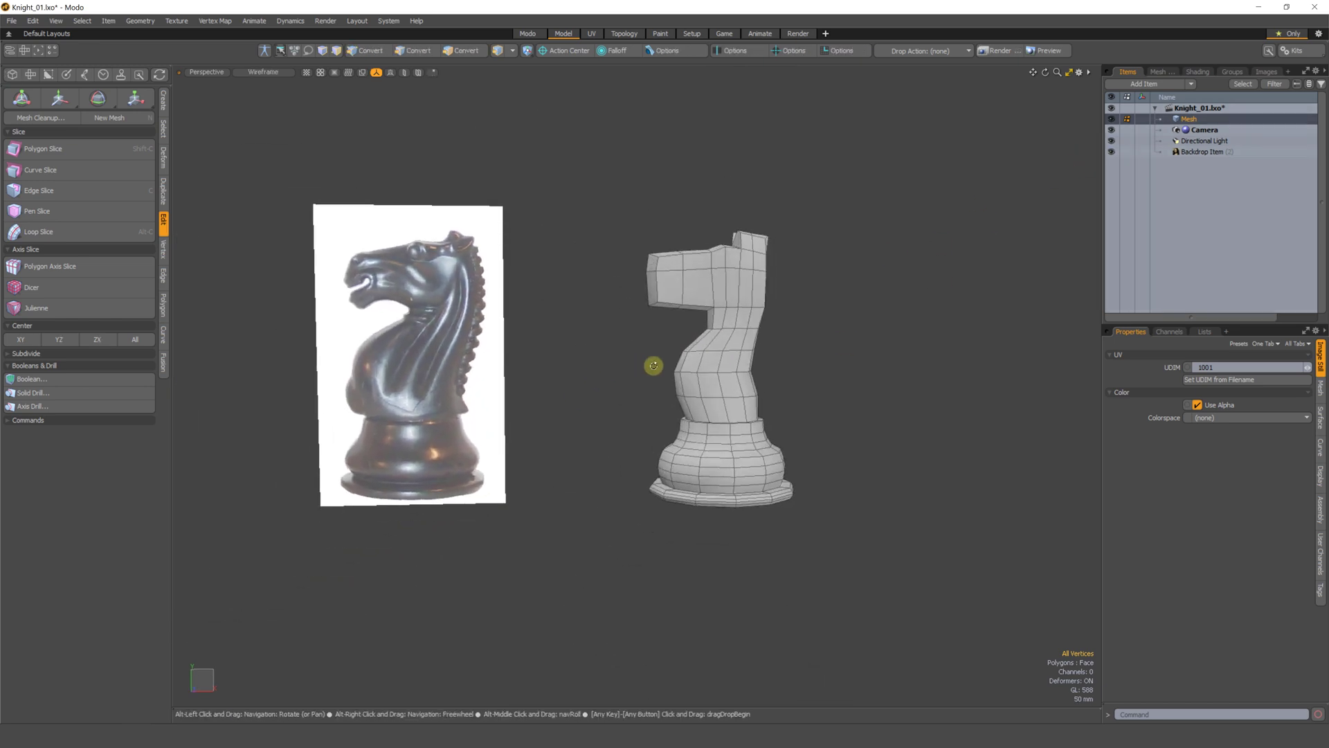
- Insert a loop slice with a count of 1 around the throat section between the head and upper neck
scroll(653, 366, up, 5)
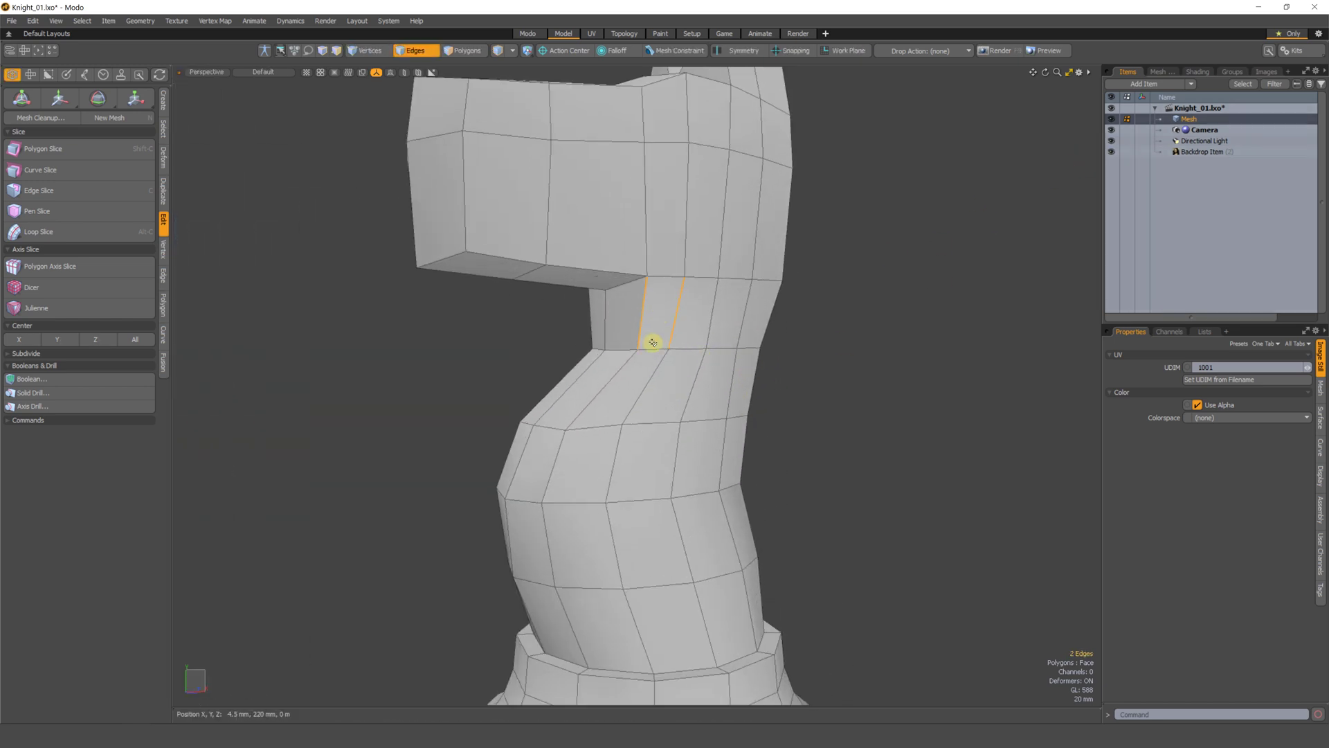
key(alt+c)
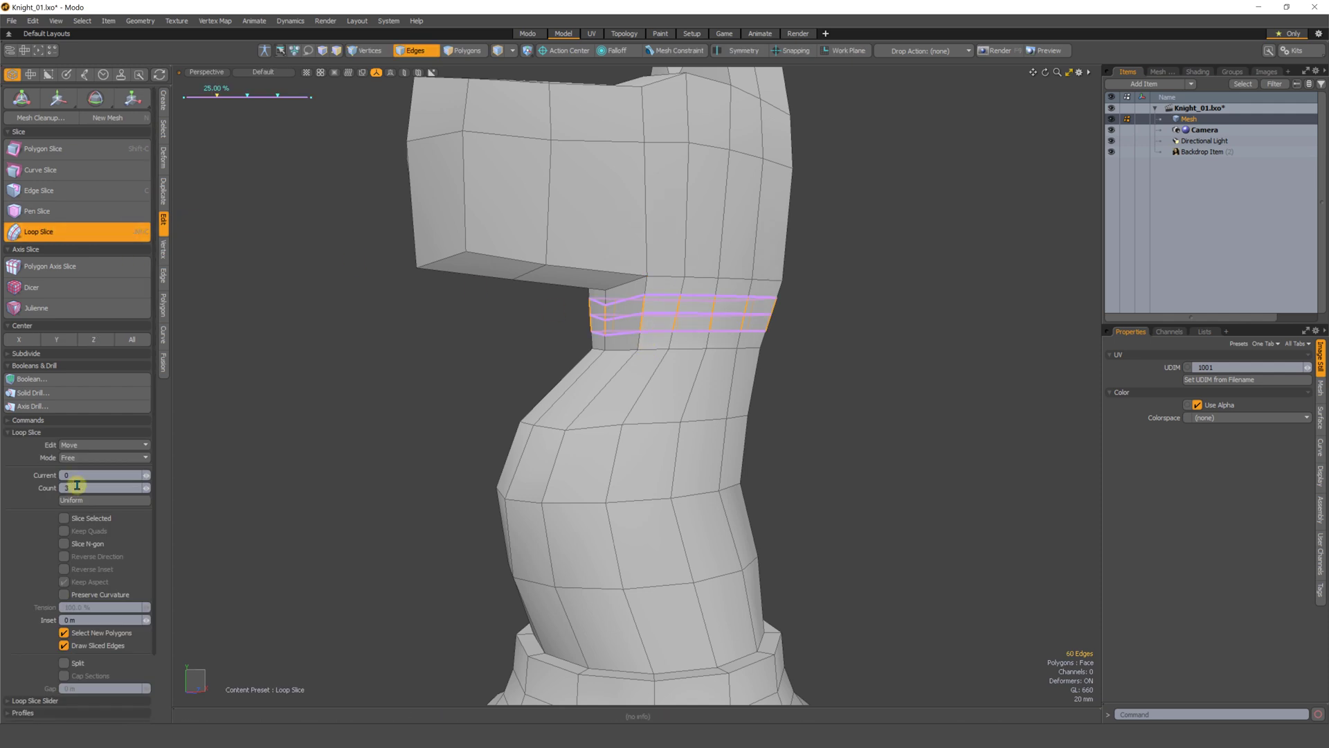
text(1)
key(Return)
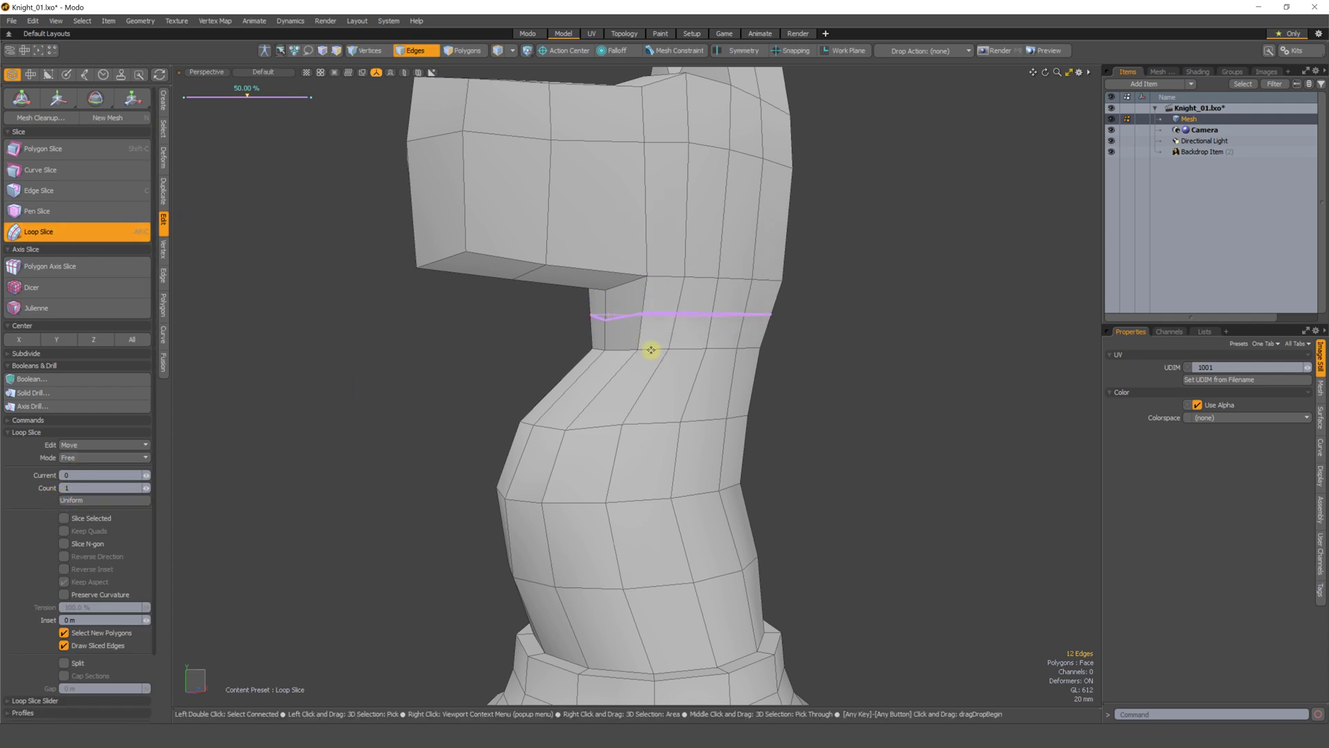
- Move the front vertices of the new throat loop inward to curve the underside of the jaw
alt+drag(651, 350, 538, 346)
key(alt+1)
key(w)
key(space)
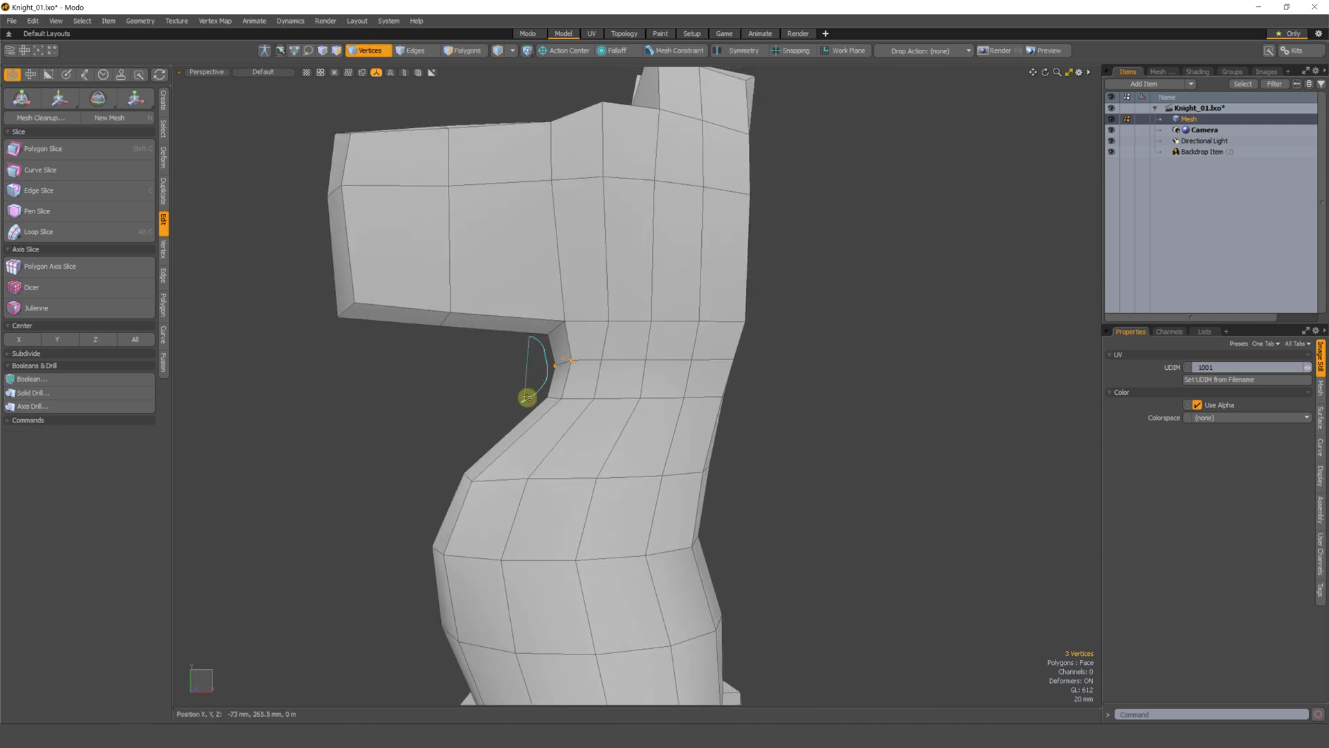
- Clear the throat vertex selection and try inserting a loop slice through the front half of the muzzle
right_drag(526, 398, 523, 400)
mouse_move(569, 360)
alt+mouse_down()
mouse_move(505, 380)
mouse_move(576, 380)
mouse_move(613, 404)
mouse_move(448, 355)
mouse_move(594, 353)
mouse_move(507, 345)
alt+mouse_up()
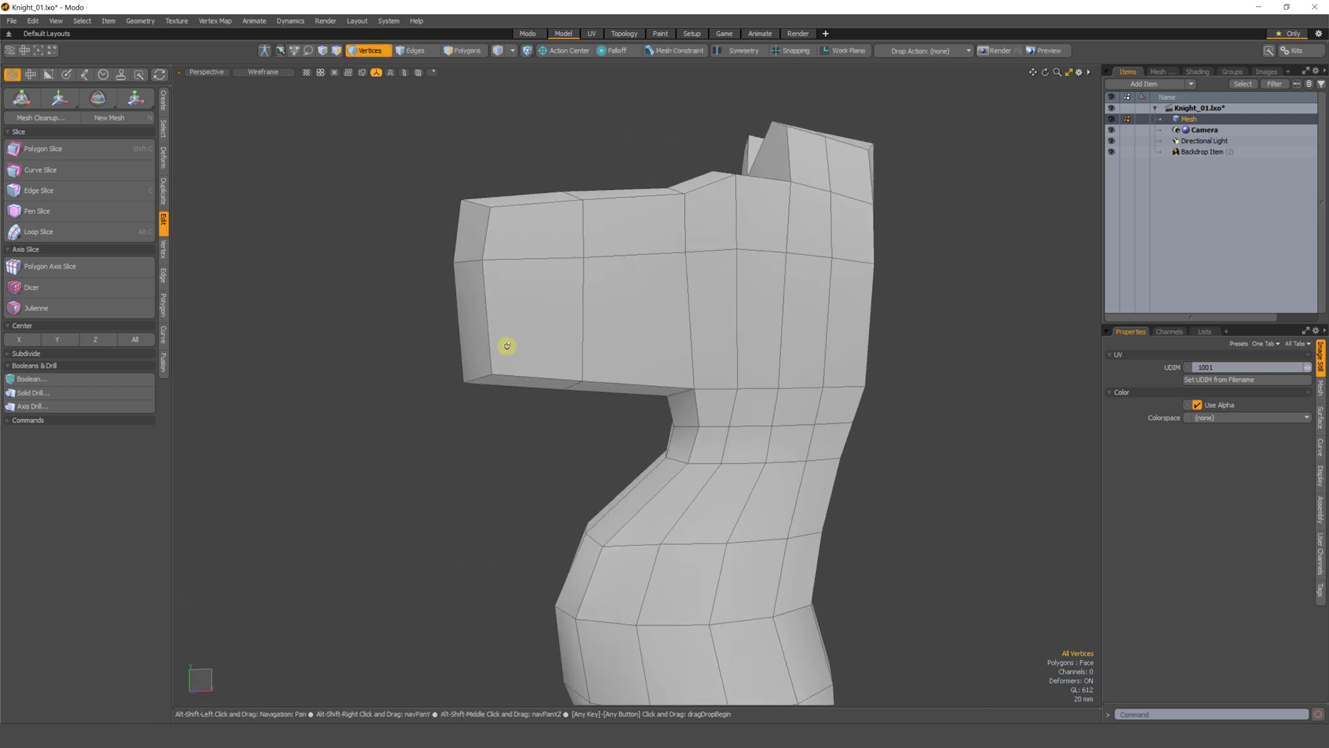
key(2)
key(alt+c)
click(554, 300)
alt+drag(555, 300, 567, 338)
- Try lowering the top vertices of the muzzle's middle loop by 9.5 mm to put a dip in the nose bridge
key(q)
key(1)
right_drag(581, 253, 581, 255)
key(w)
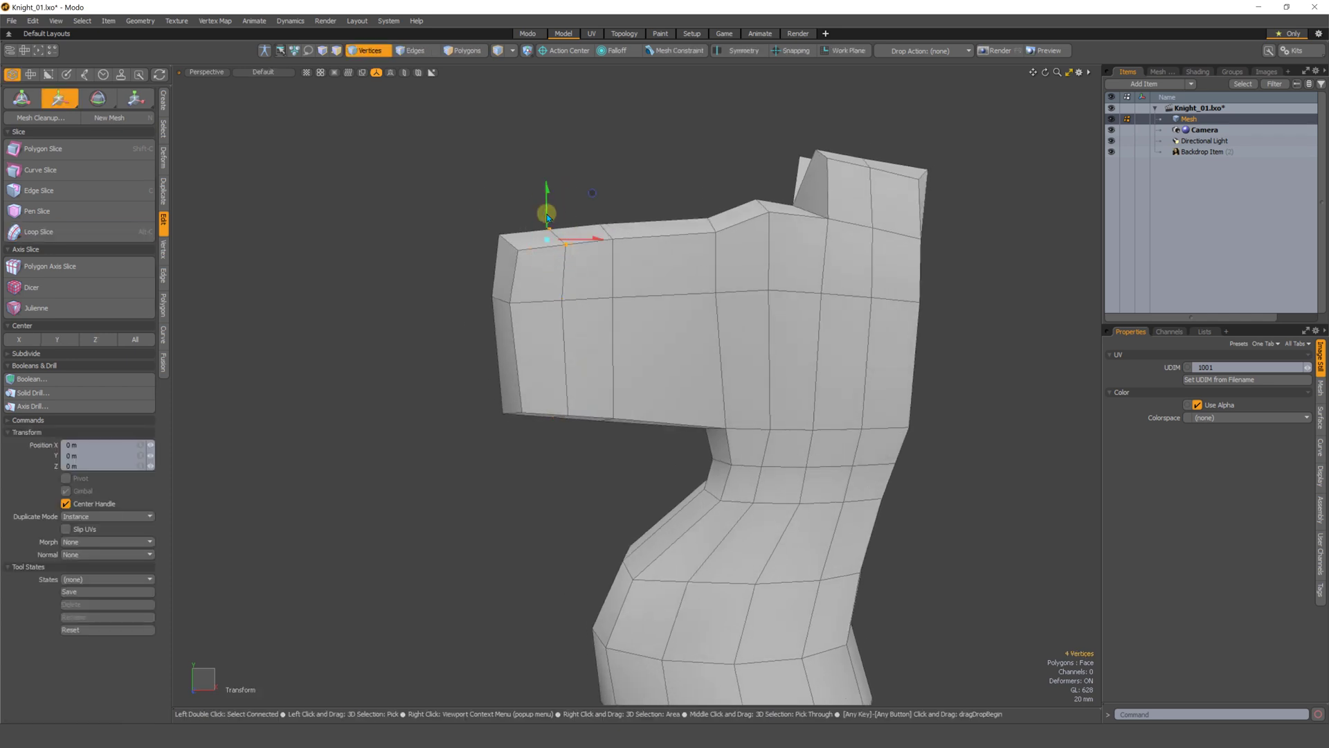
key(q)
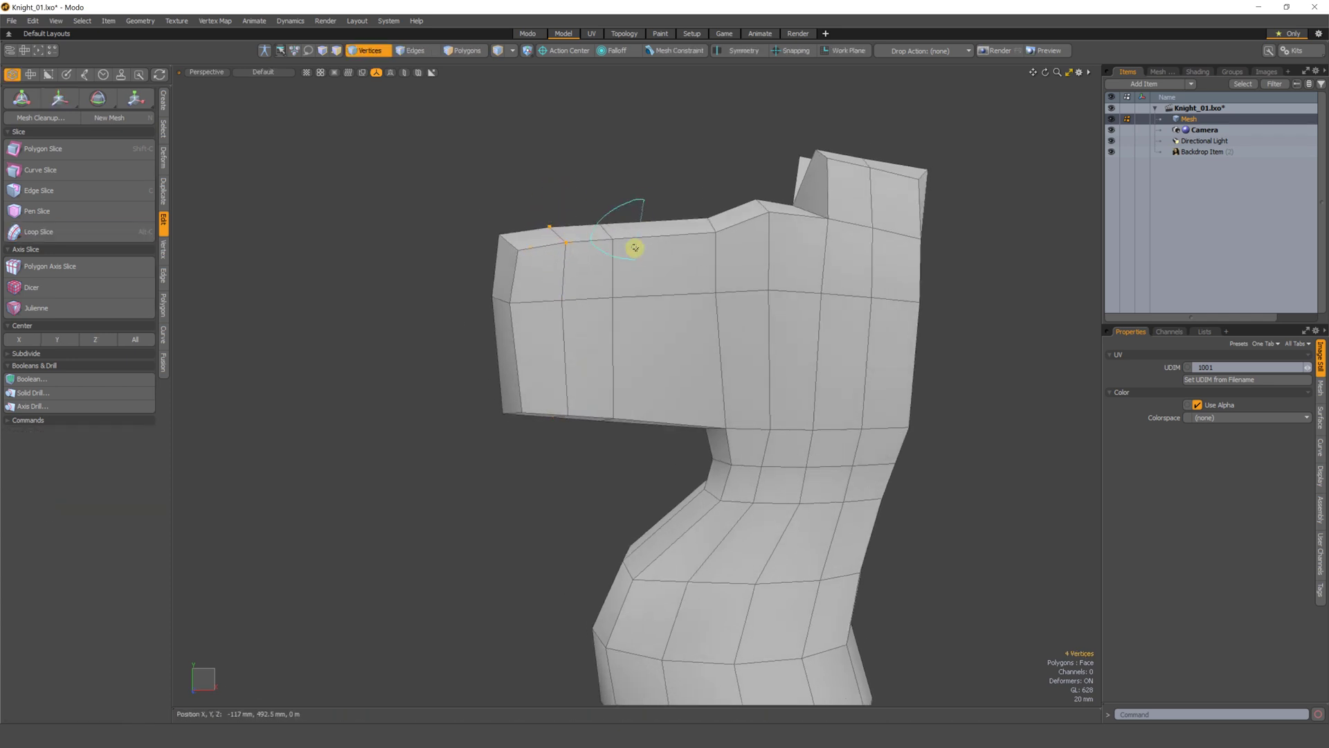
key(w)
drag(608, 223, 608, 224)
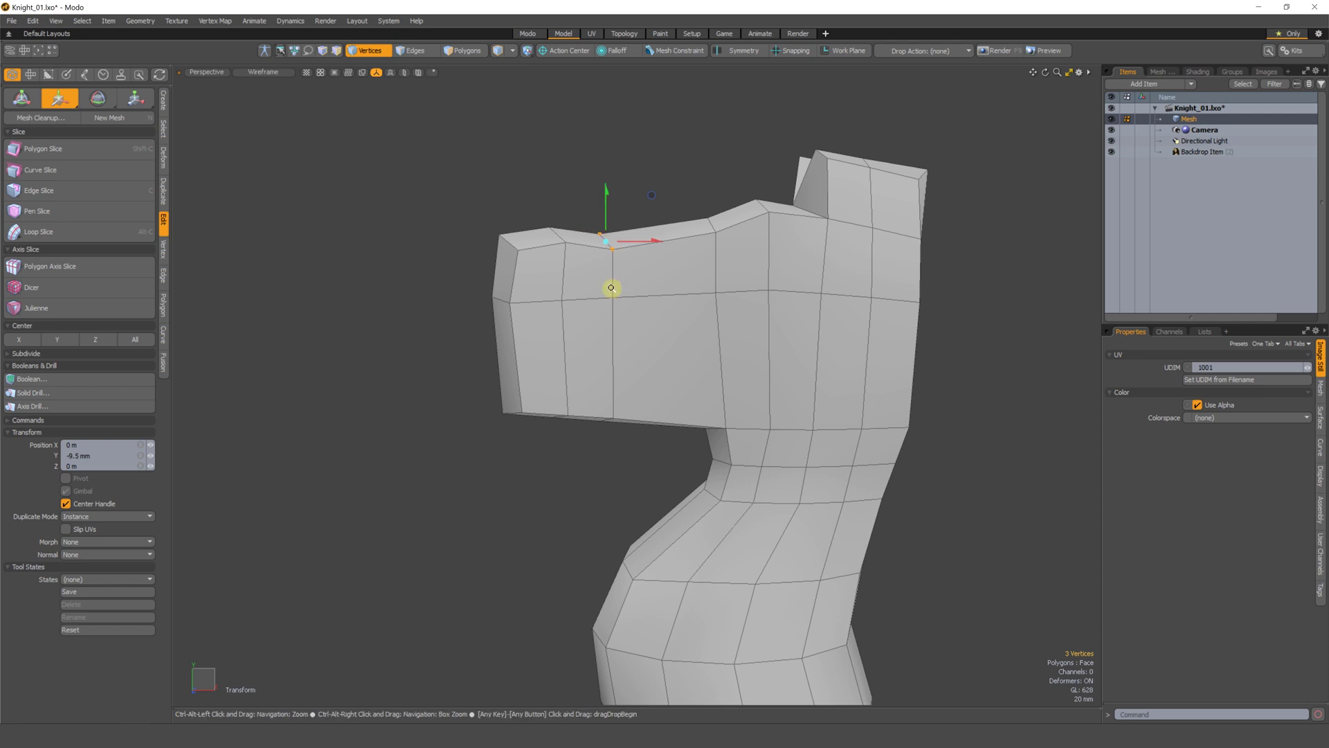
- Switch to edge selection with nothing selected and save the Knight_01.lxo scene
scroll(611, 277, down, 3)
key(q)
click(547, 346)
alt+drag(544, 346, 587, 339)
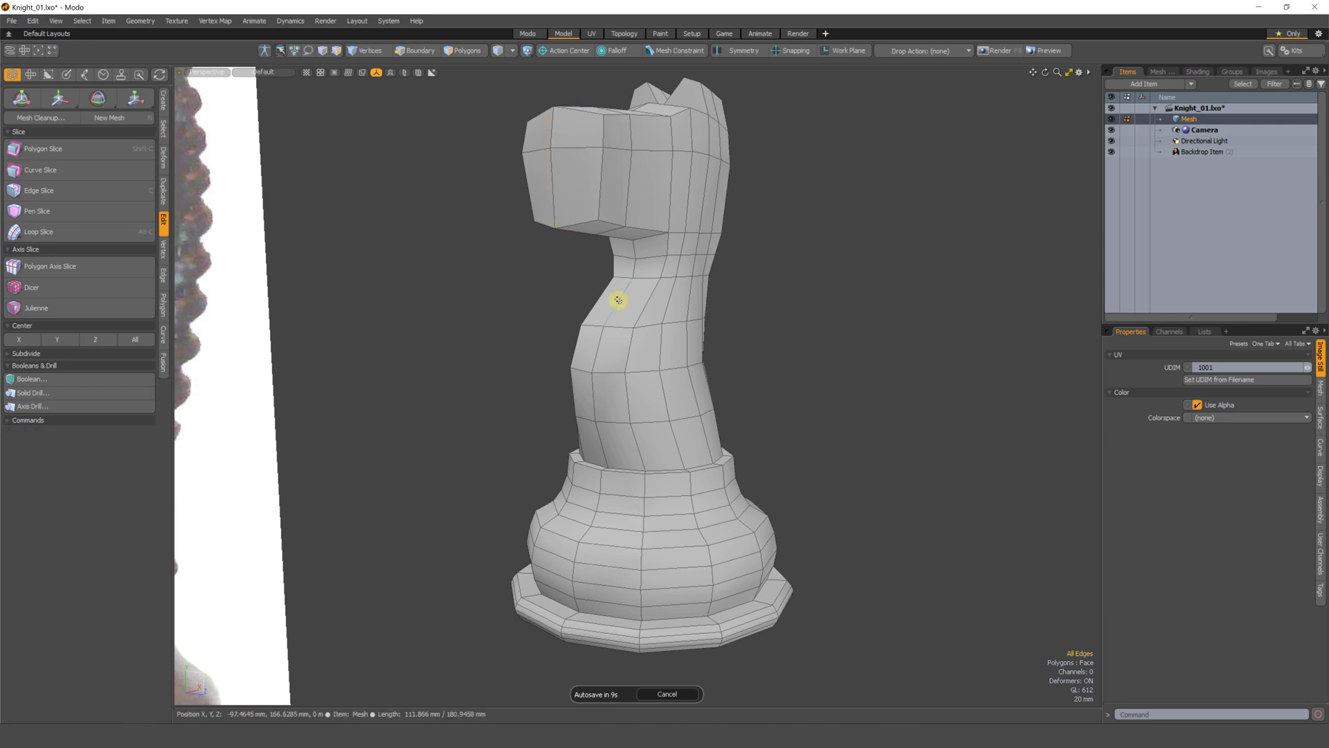
key(2)
alt+drag(620, 298, 502, 397)
alt+drag(587, 308, 508, 421)
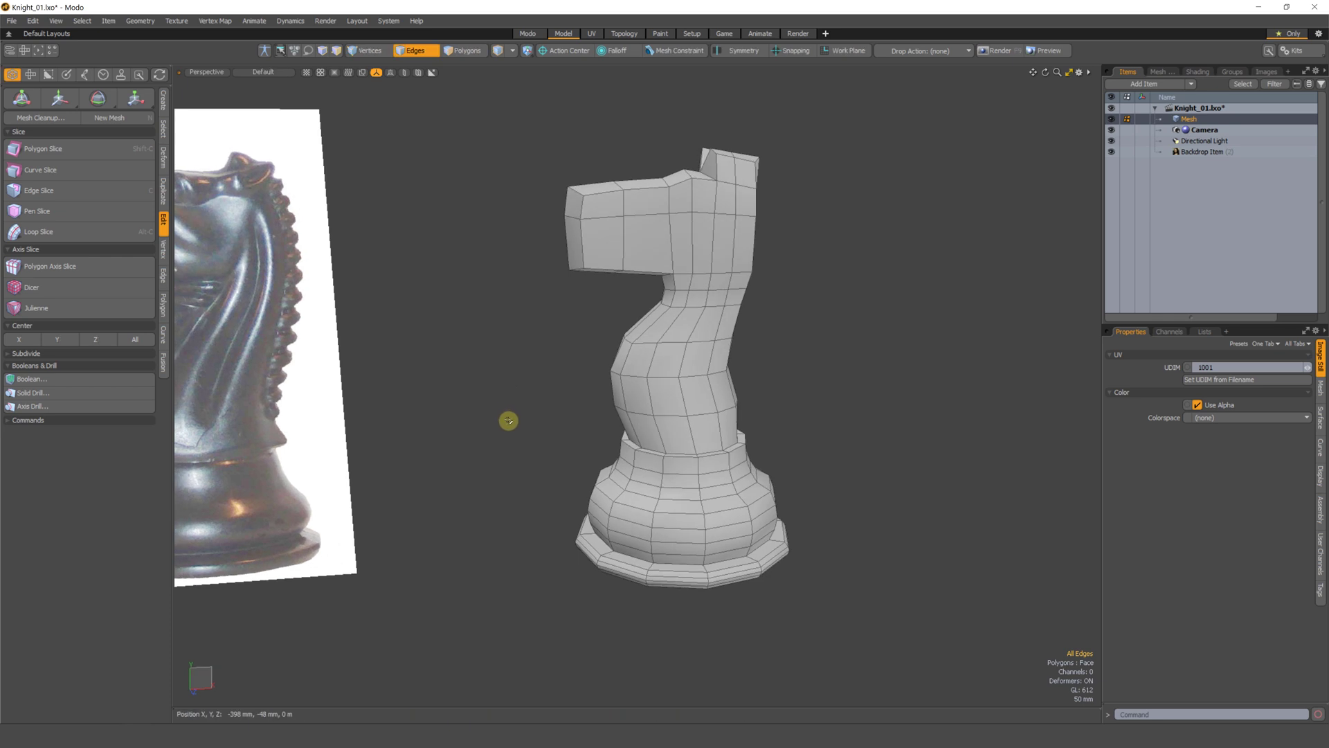
click(11, 21)
click(47, 133)
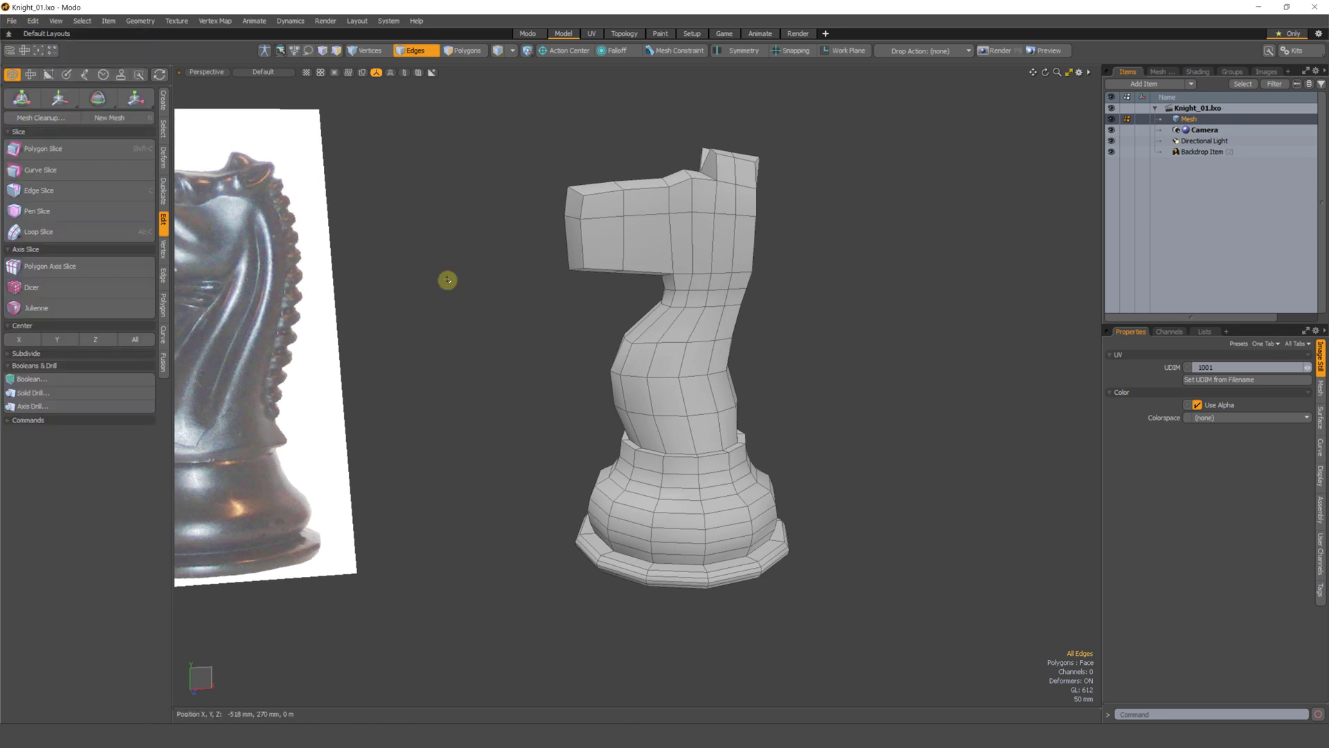